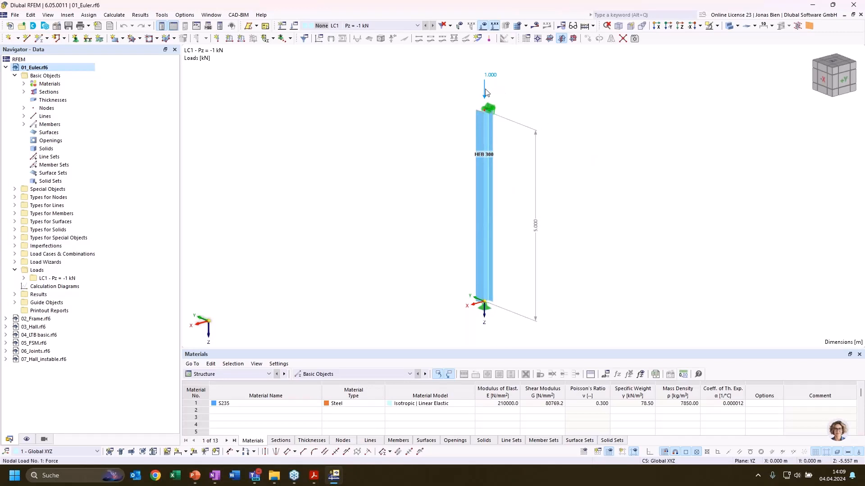
Activate the Structure Stability add-on in the base data of the 01_Euler.rf6 model
{"action": "left_click_drag", "start_coordinate": [401, 348], "coordinate": [401, 335]}
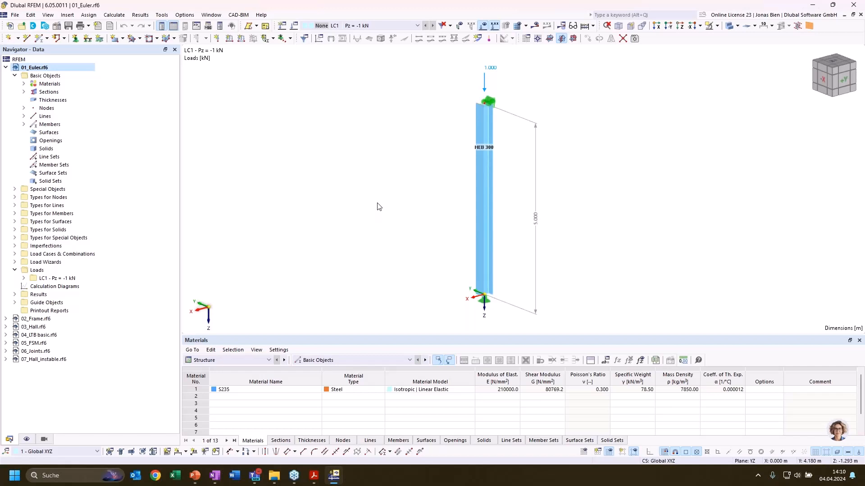
{"action": "right_click", "coordinate": [71, 68]}
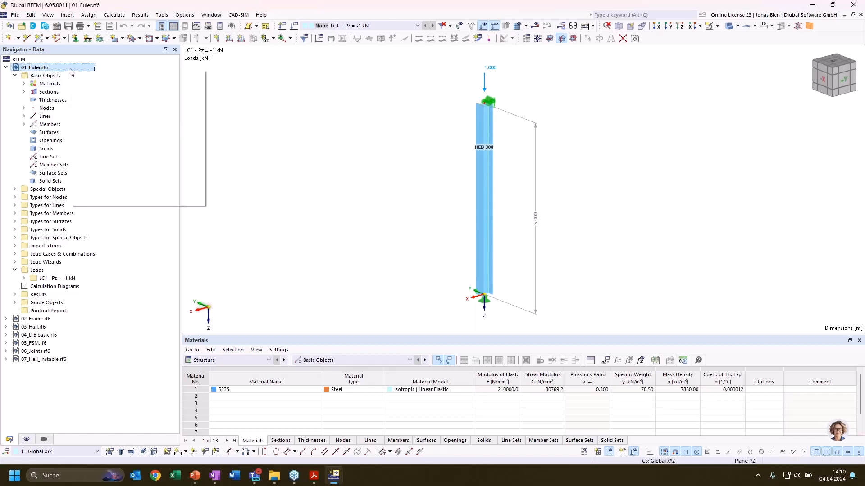
{"action": "left_click", "coordinate": [92, 75]}
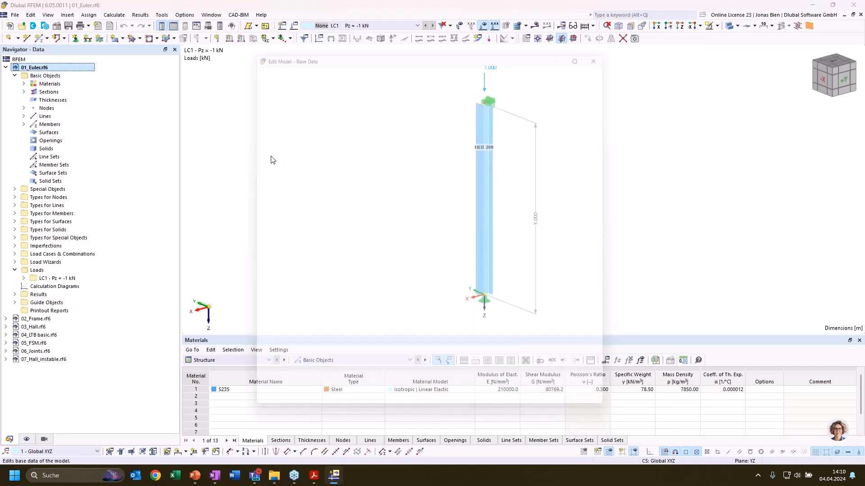
{"action": "left_click", "coordinate": [286, 61]}
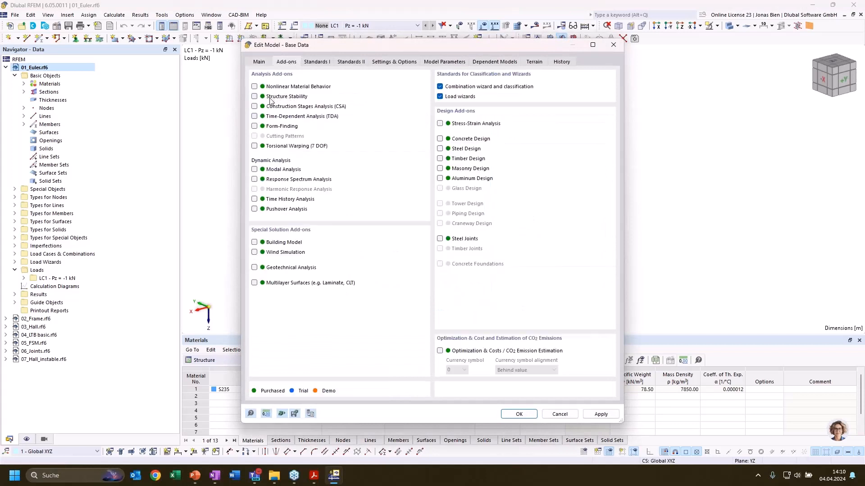
{"action": "left_click", "coordinate": [255, 96]}
{"action": "left_click", "coordinate": [519, 414]}
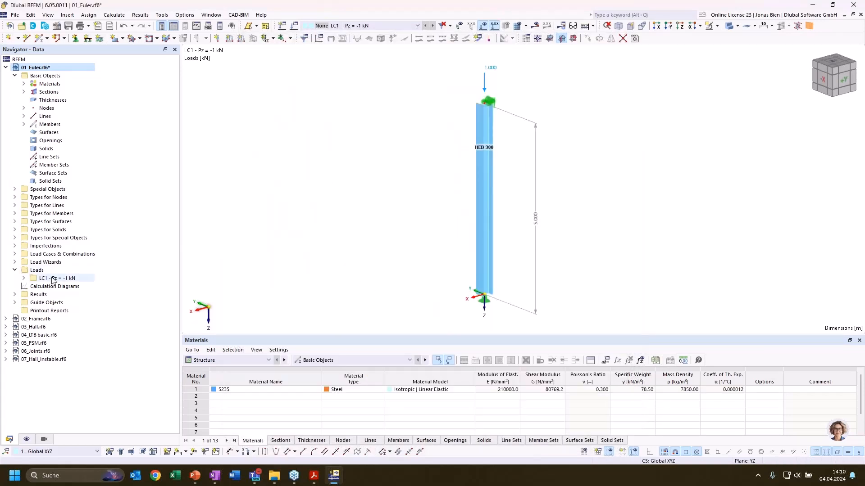
Enable the critical load calculation with the Structure Stability add-on for load case LC1
{"action": "left_click", "coordinate": [16, 254]}
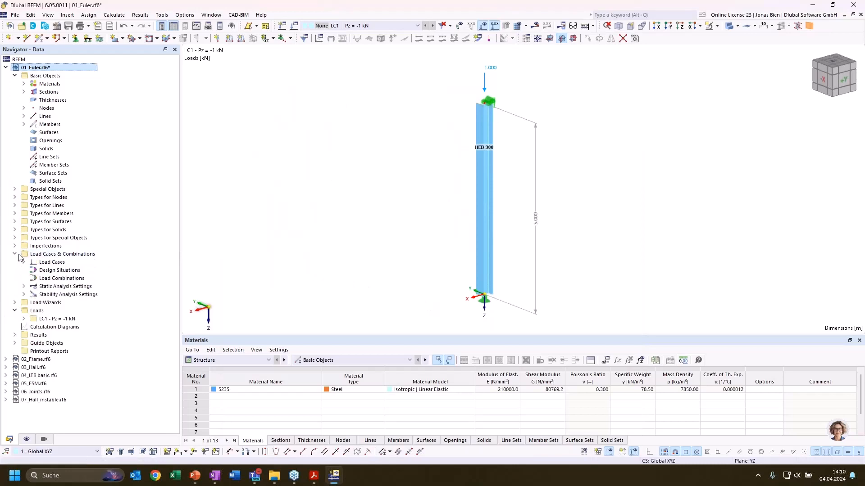
{"action": "left_click", "coordinate": [24, 262]}
{"action": "left_click", "coordinate": [63, 270]}
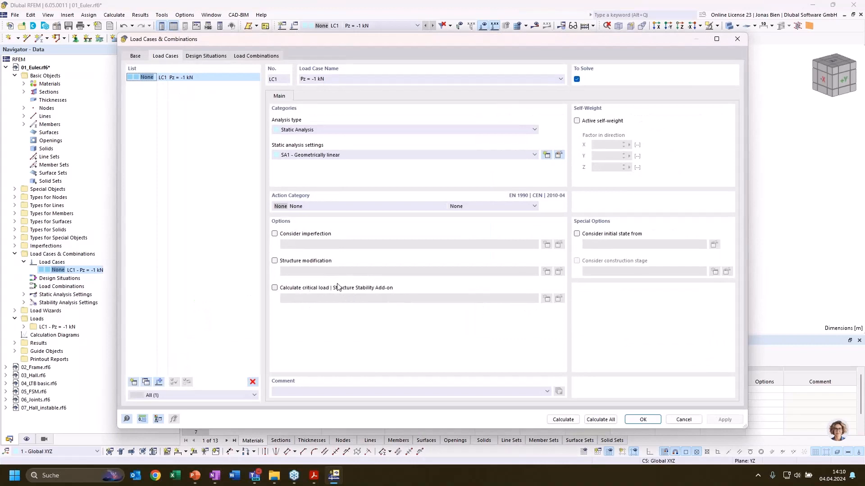
{"action": "left_click", "coordinate": [306, 288]}
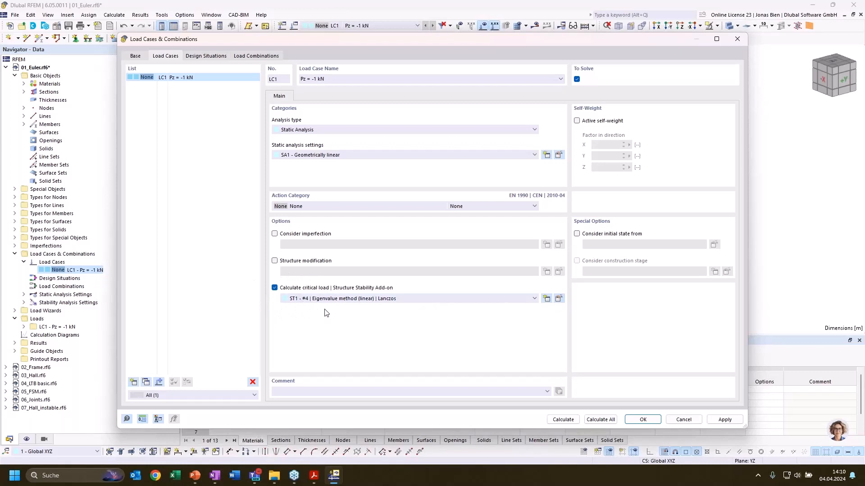
Review the analysis types and eigenvalue methods in stability settings ST1, keeping Eigenvalue method (linear) and Lanczos
{"action": "left_click", "coordinate": [558, 299]}
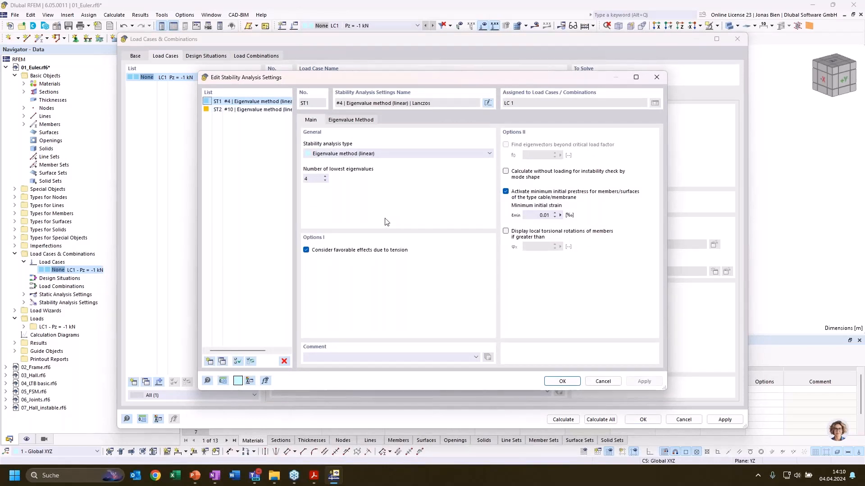
{"action": "left_click", "coordinate": [397, 153]}
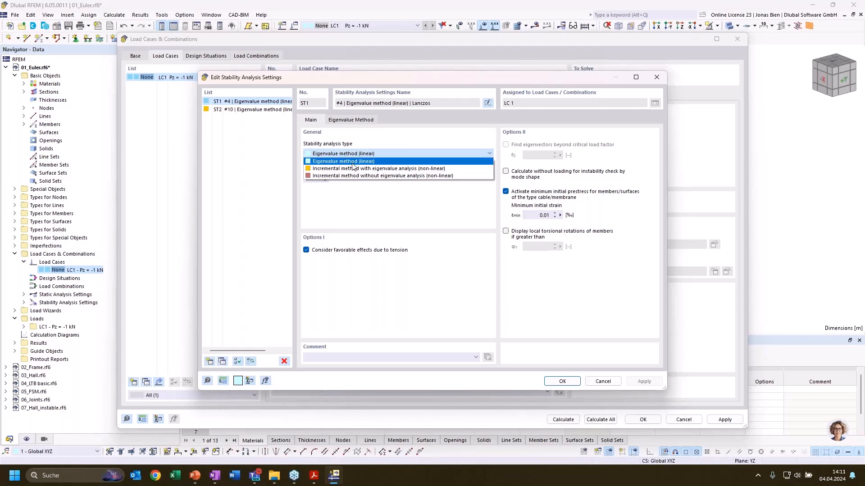
{"action": "left_click", "coordinate": [326, 164]}
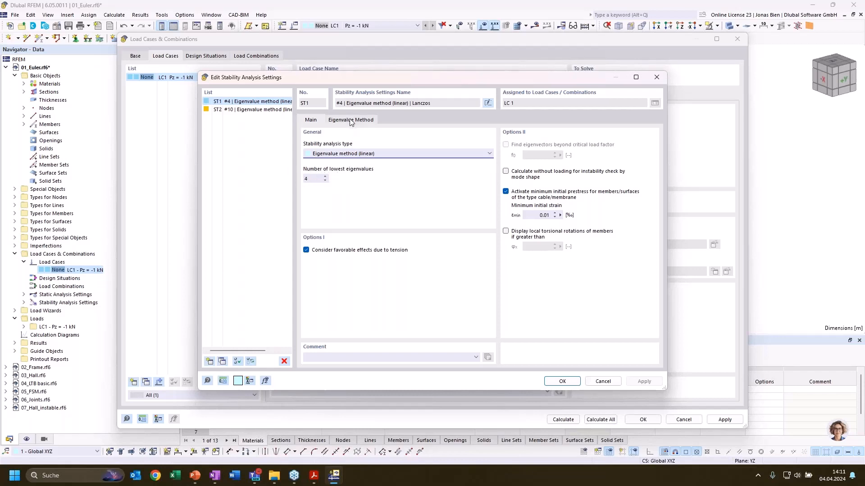
{"action": "left_click", "coordinate": [364, 124]}
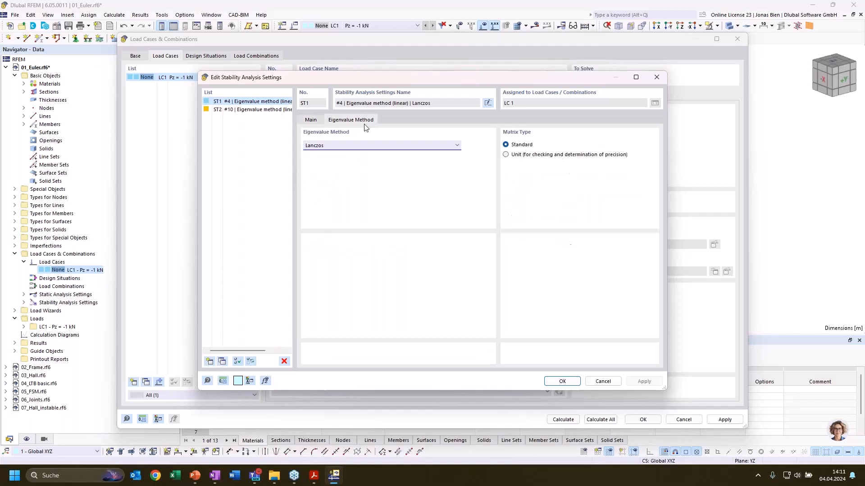
{"action": "left_click", "coordinate": [364, 144]}
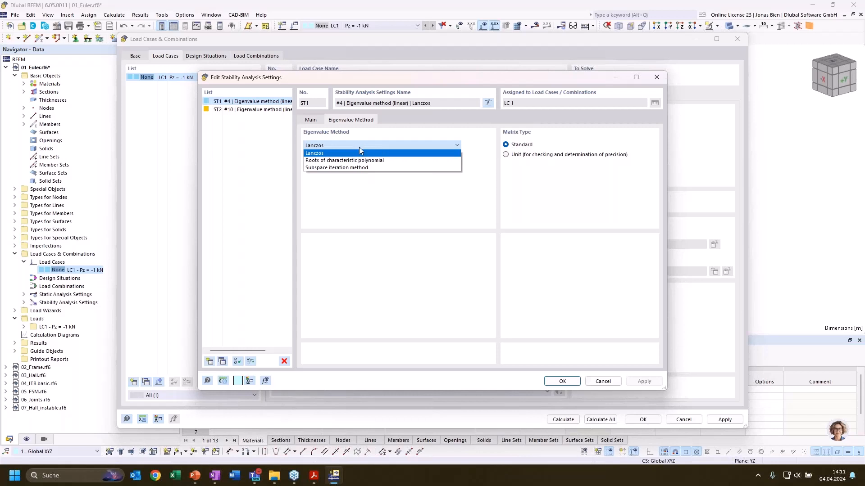
{"action": "left_click", "coordinate": [359, 147]}
{"action": "left_click", "coordinate": [349, 143]}
{"action": "left_click", "coordinate": [342, 147]}
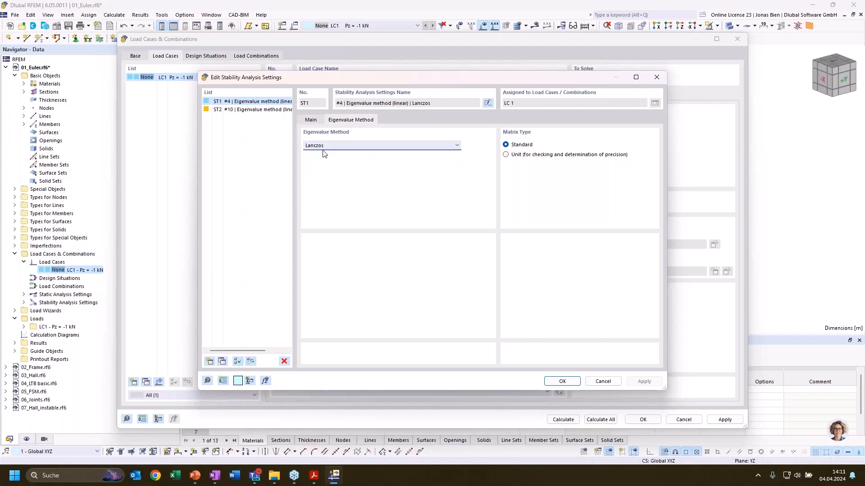
{"action": "left_click", "coordinate": [317, 121]}
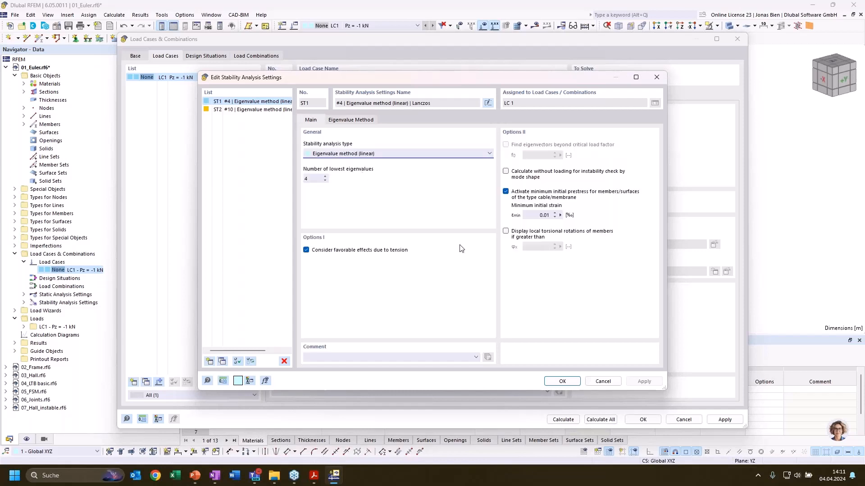
{"action": "left_click", "coordinate": [562, 381]}
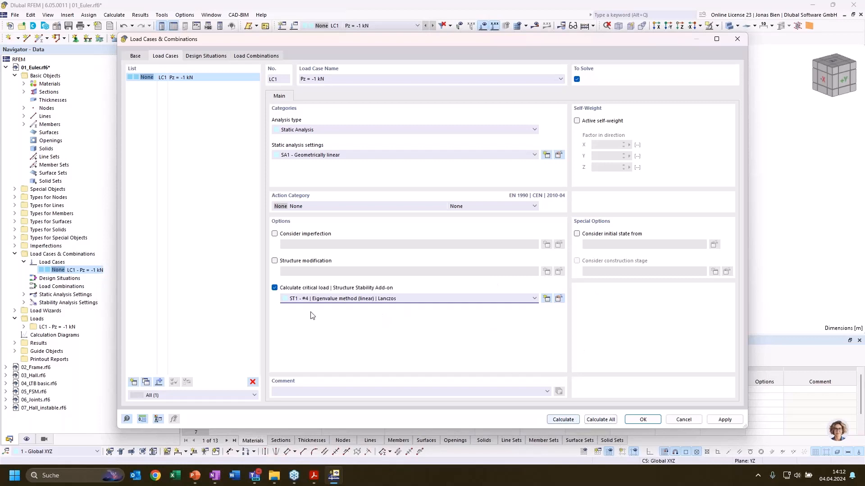
Calculate load case LC1 and display its stability analysis results on the column
{"action": "left_click", "coordinate": [564, 419]}
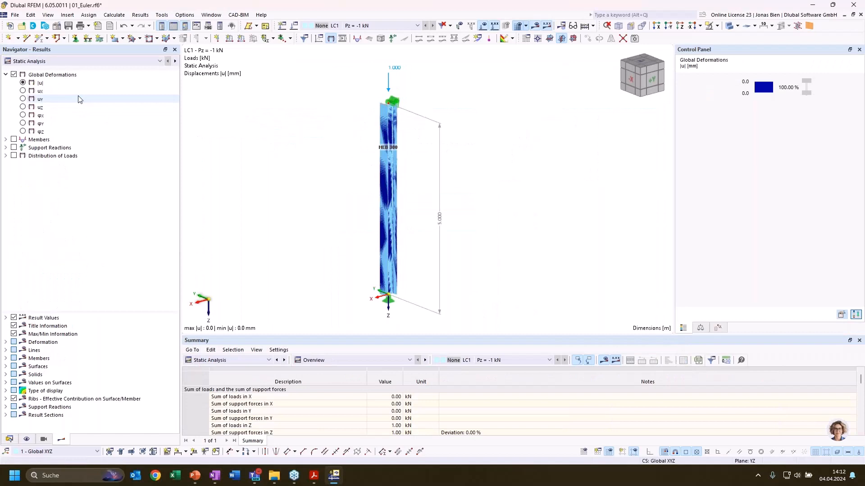
{"action": "left_click", "coordinate": [79, 61]}
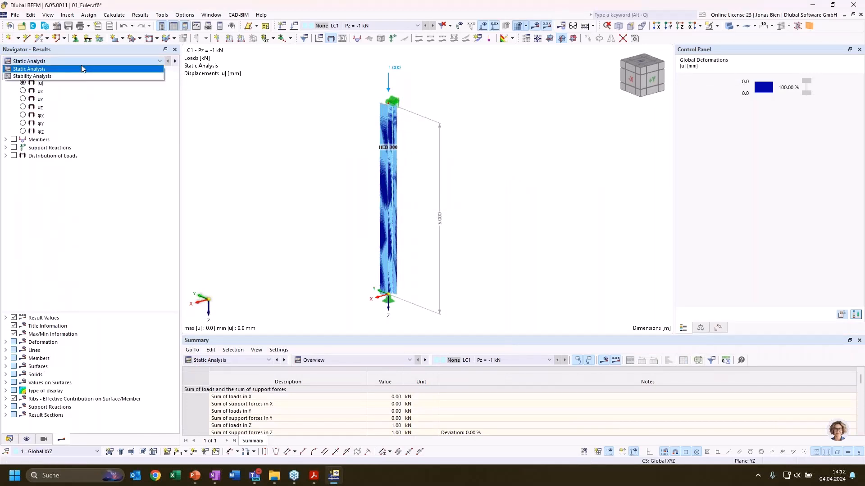
{"action": "left_click", "coordinate": [62, 76]}
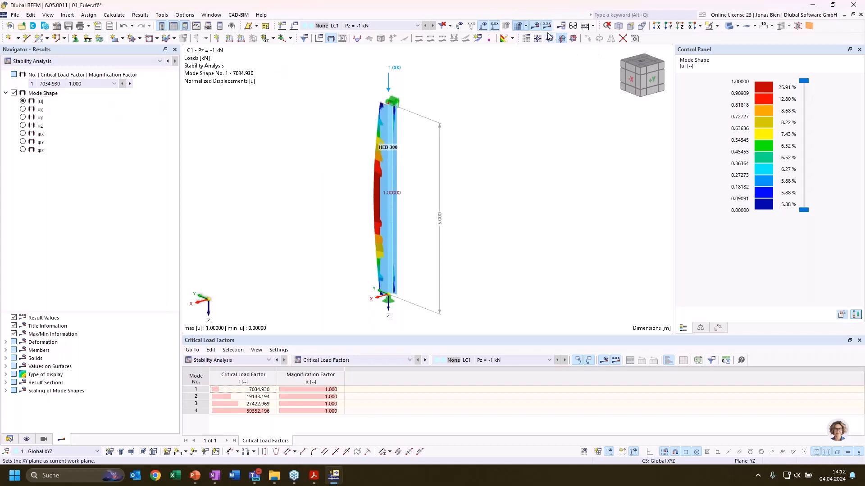
{"action": "left_click", "coordinate": [664, 29]}
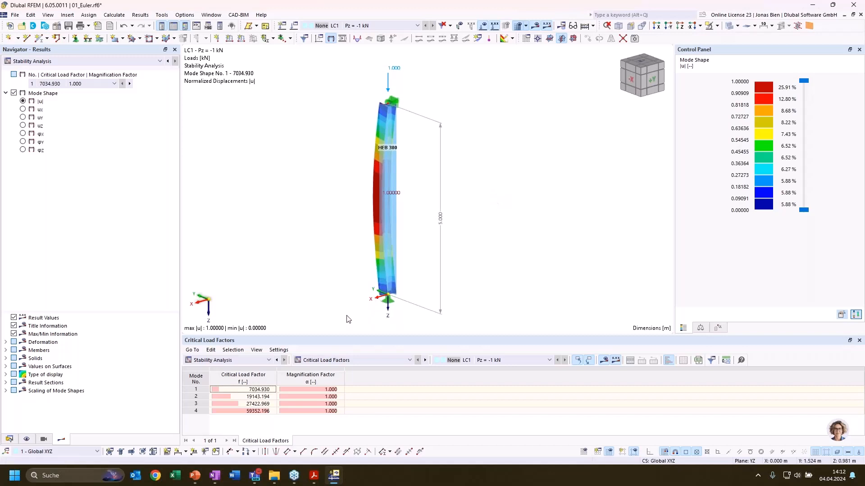
Examine the critical load and magnification factors of mode 1 and compare its shape with mode 2
{"action": "left_click", "coordinate": [102, 85]}
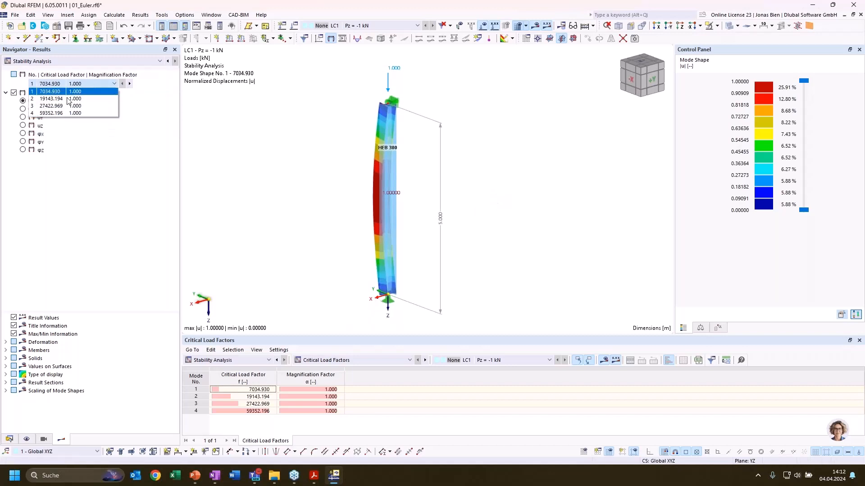
{"action": "left_click", "coordinate": [75, 88]}
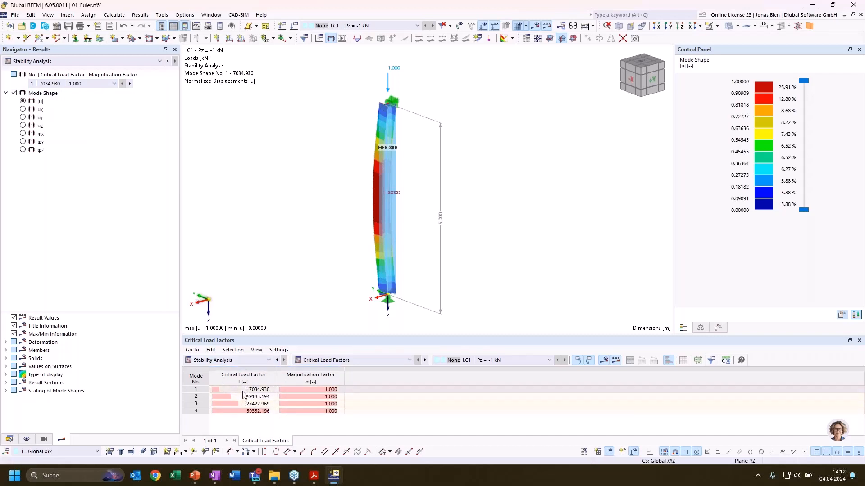
{"action": "left_click", "coordinate": [205, 391]}
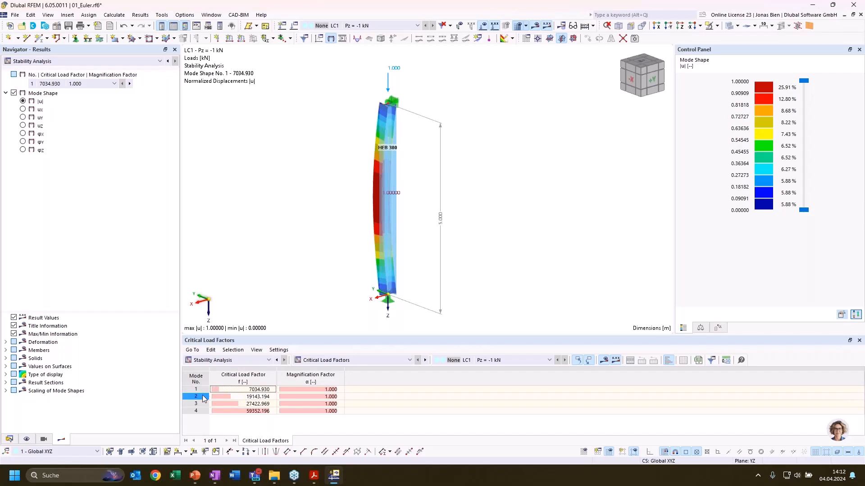
{"action": "left_click", "coordinate": [243, 390]}
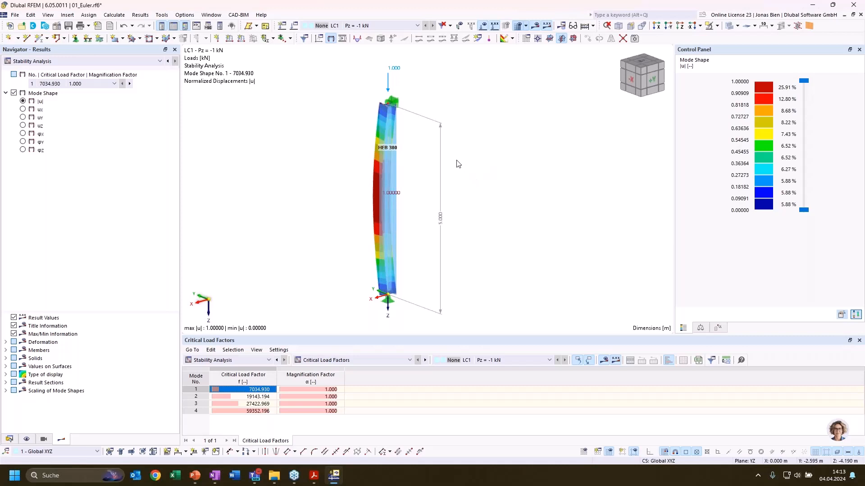
{"action": "left_click", "coordinate": [238, 398]}
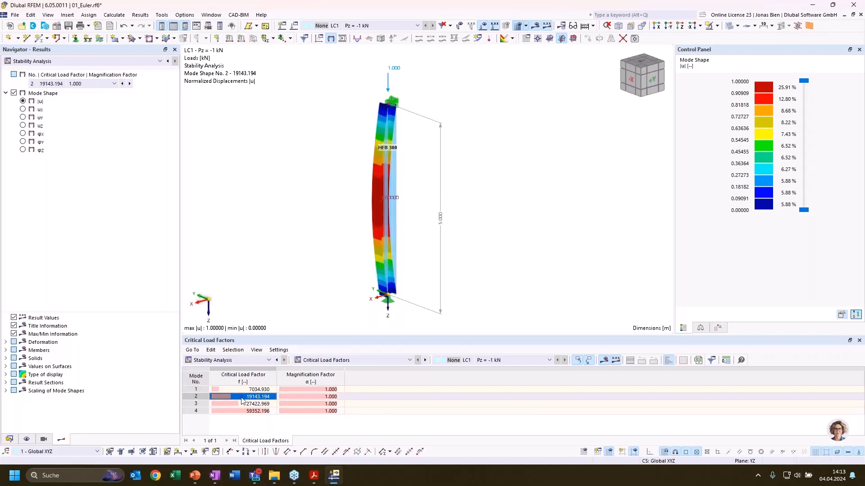
{"action": "left_click", "coordinate": [244, 390]}
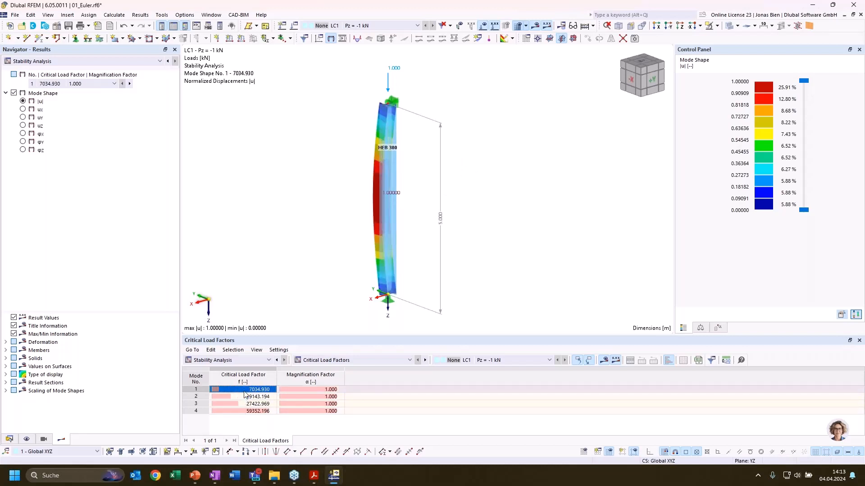
{"action": "left_click", "coordinate": [303, 390]}
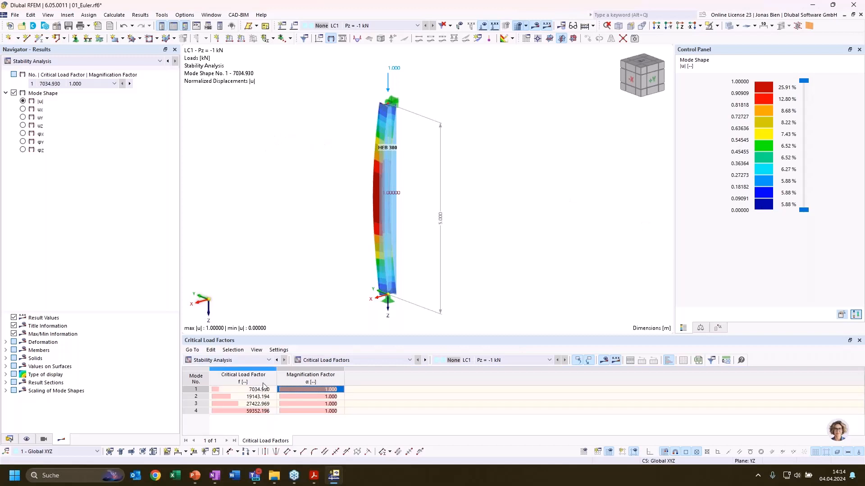
Step back and forth through mode shapes 1 to 3 to compare the column's buckling forms, returning to mode 1
{"action": "left_click", "coordinate": [211, 390]}
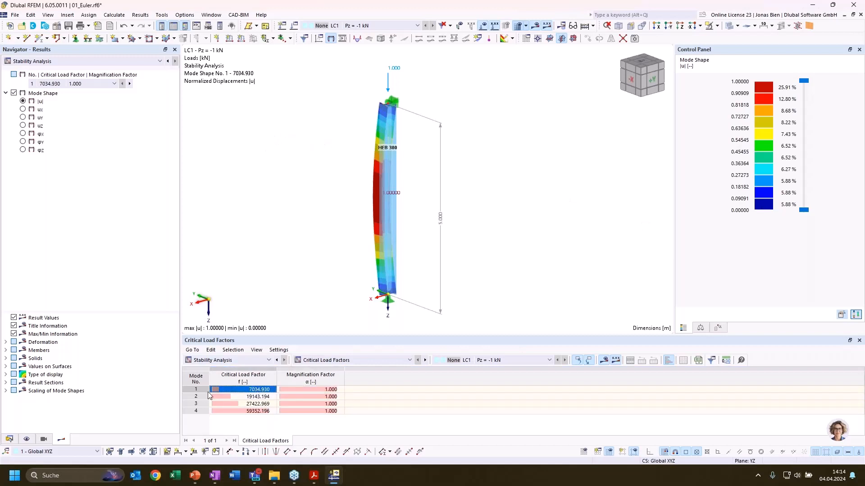
{"action": "left_click", "coordinate": [251, 397]}
{"action": "left_click", "coordinate": [252, 404]}
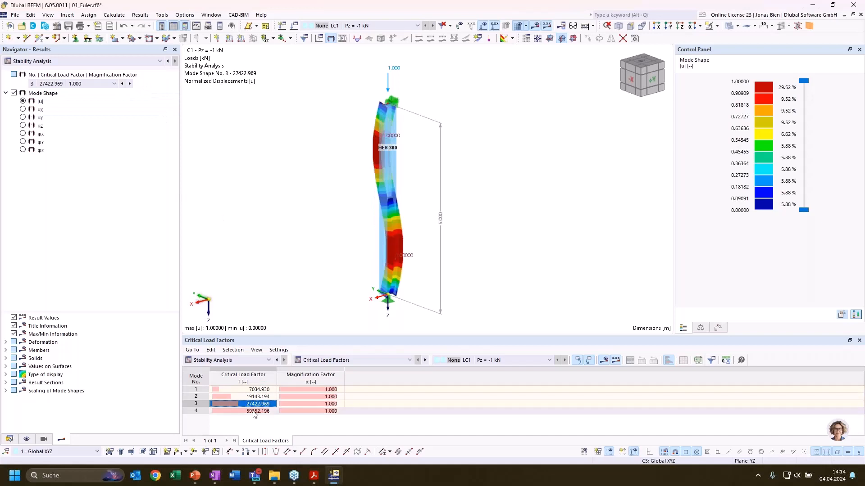
{"action": "left_click", "coordinate": [123, 84]}
{"action": "left_click", "coordinate": [122, 84]}
{"action": "left_click", "coordinate": [130, 84]}
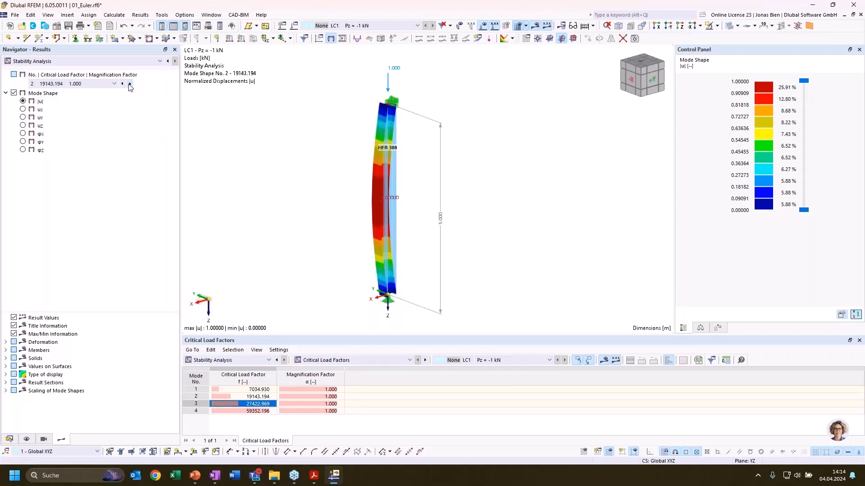
{"action": "left_click", "coordinate": [130, 83]}
{"action": "left_click", "coordinate": [122, 84]}
{"action": "left_click", "coordinate": [122, 83]}
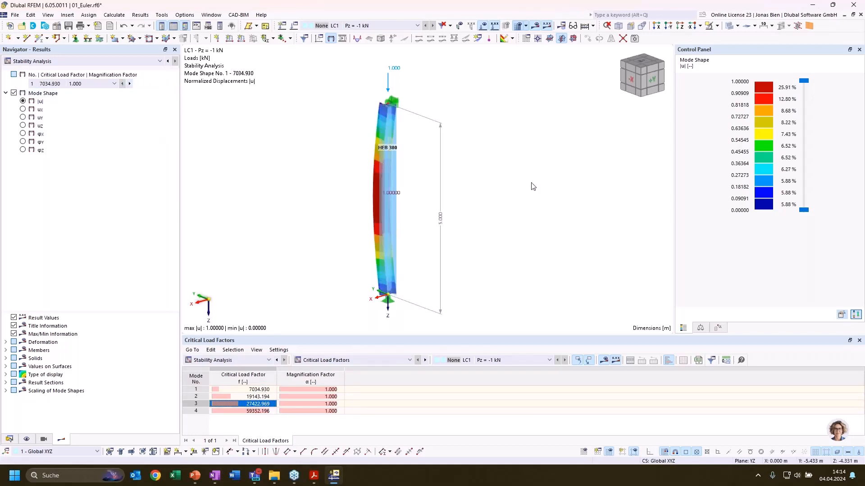
Inspect the column's first mode shape from several sides and display mode shape 2 for comparison
{"action": "middle_click_drag", "start_coordinate": [455, 164], "coordinate": [480, 233], "text": "ctrl"}
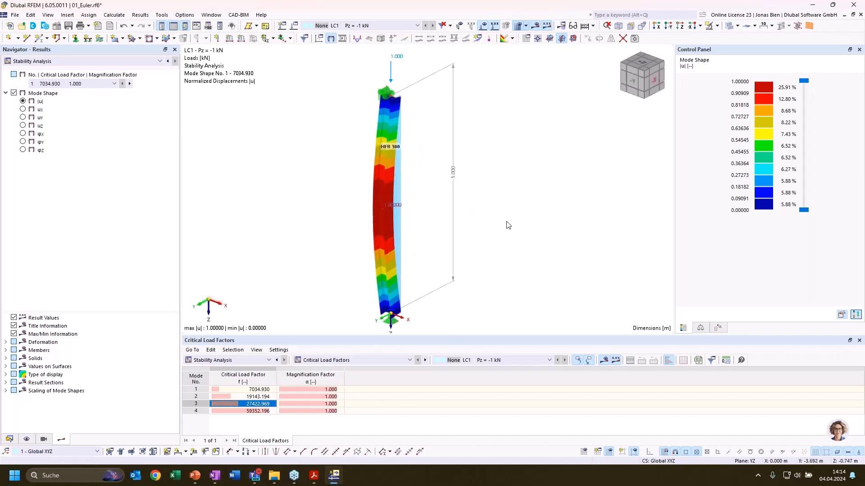
{"action": "middle_click_drag", "start_coordinate": [507, 226], "coordinate": [382, 175], "text": "ctrl"}
{"action": "middle_click_drag", "start_coordinate": [519, 163], "coordinate": [487, 178], "text": "ctrl"}
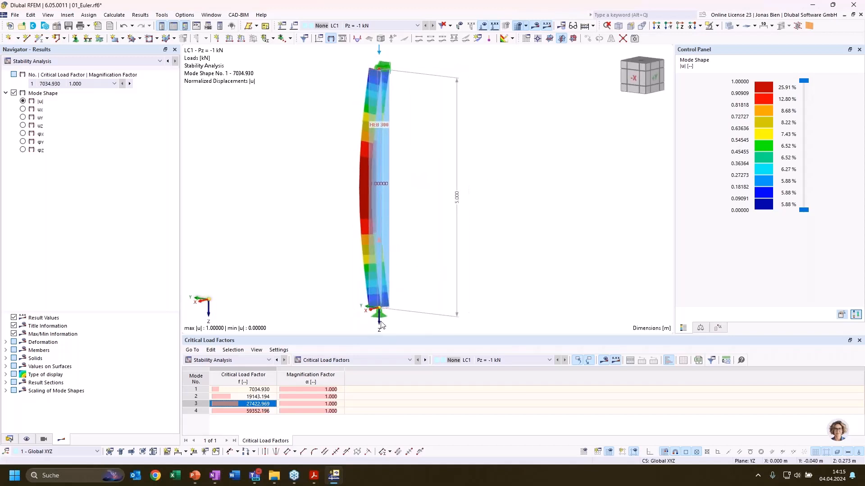
{"action": "middle_click_drag", "start_coordinate": [413, 164], "coordinate": [498, 155], "text": "ctrl"}
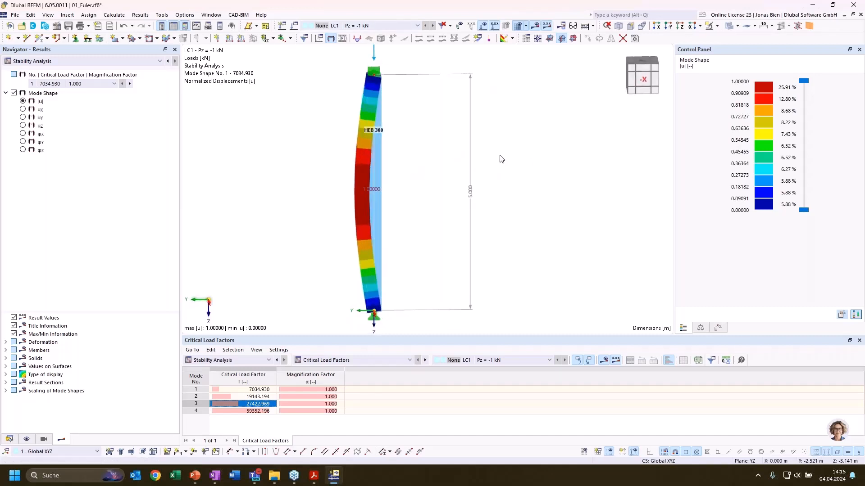
{"action": "middle_click_drag", "start_coordinate": [427, 194], "coordinate": [508, 223], "text": "ctrl"}
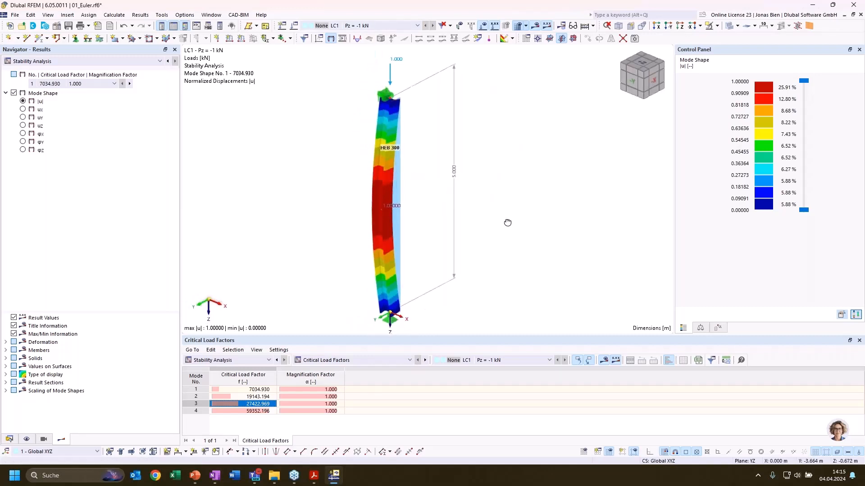
{"action": "left_click", "coordinate": [260, 398]}
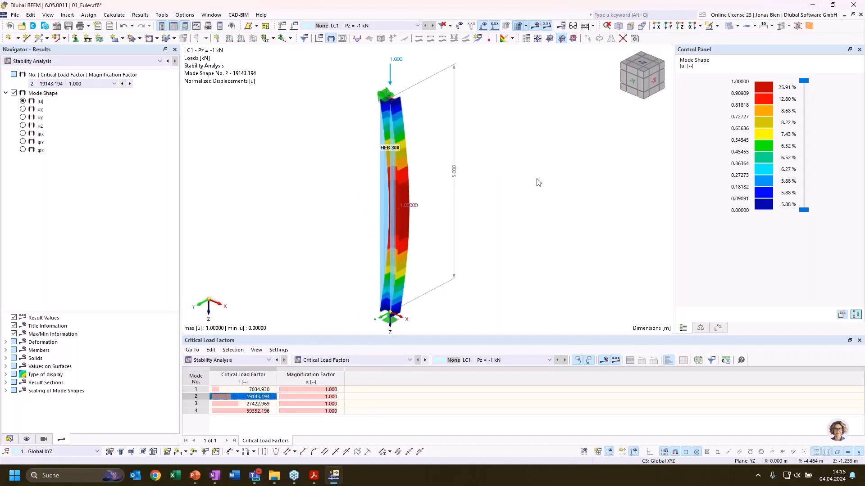
Display mode shapes 3 and 4 alternately and examine the column's buckling forms from several sides
{"action": "middle_click_drag", "start_coordinate": [477, 178], "coordinate": [122, 116], "text": "ctrl"}
{"action": "left_click", "coordinate": [242, 404]}
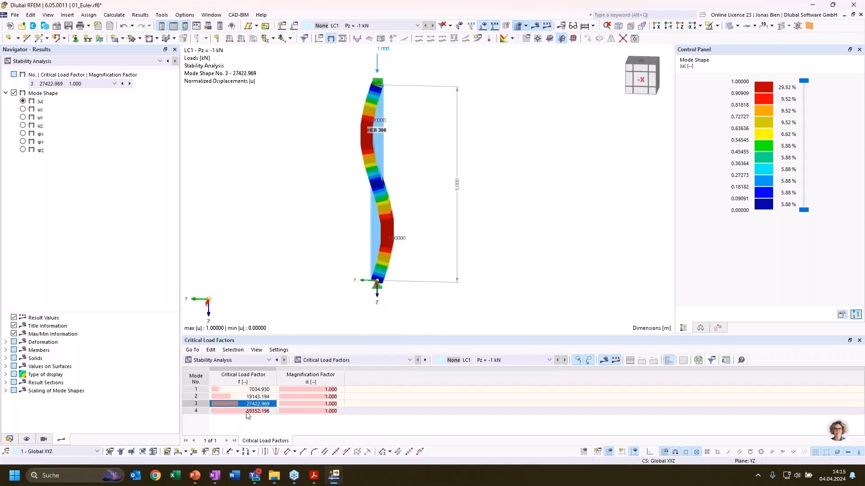
{"action": "left_click", "coordinate": [247, 411]}
{"action": "middle_click_drag", "start_coordinate": [534, 164], "coordinate": [484, 194], "text": "ctrl"}
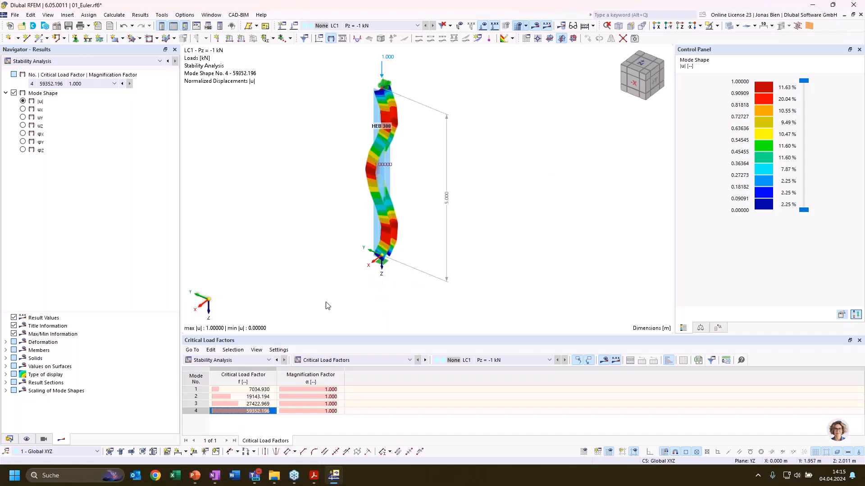
{"action": "left_click", "coordinate": [244, 404]}
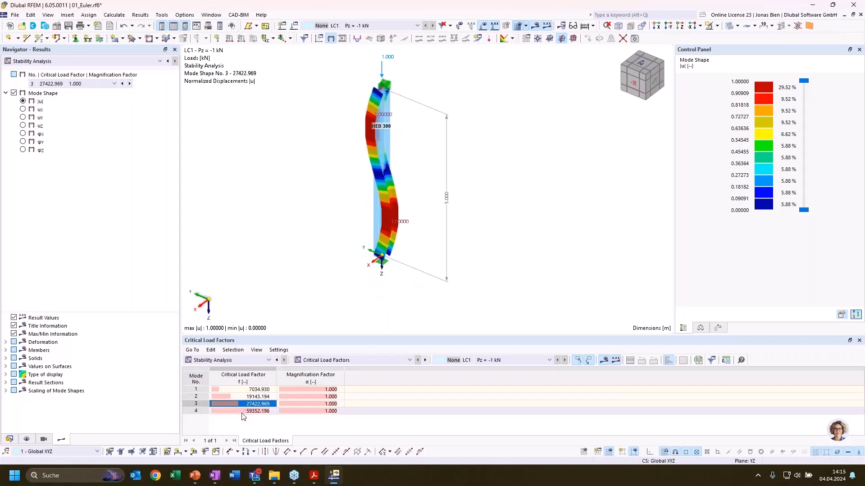
{"action": "left_click", "coordinate": [243, 411]}
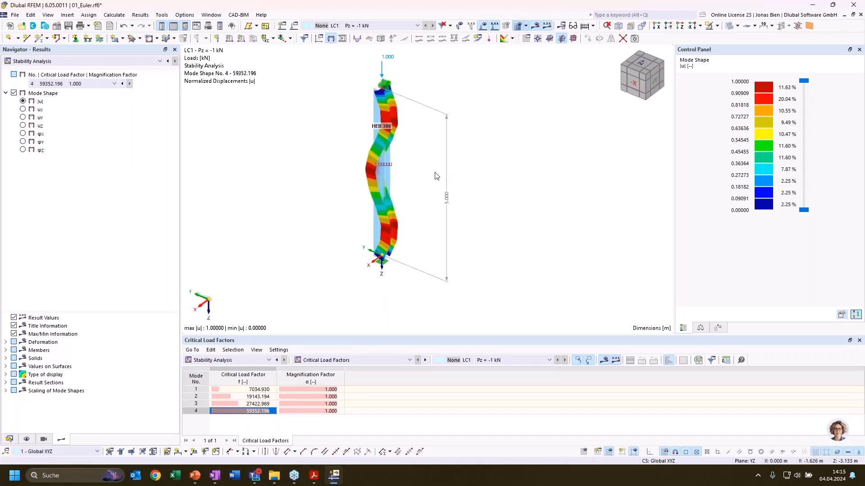
{"action": "middle_click_drag", "start_coordinate": [436, 177], "coordinate": [466, 178], "text": "ctrl"}
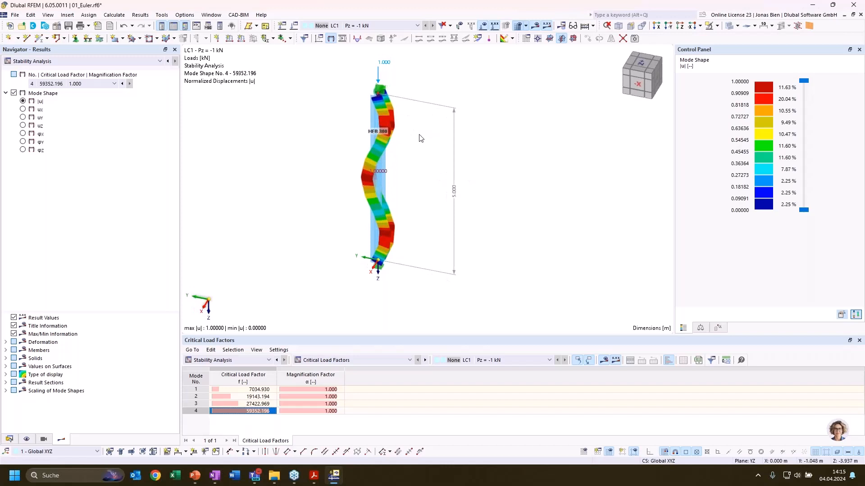
{"action": "middle_click_drag", "start_coordinate": [388, 218], "coordinate": [467, 214], "text": "ctrl"}
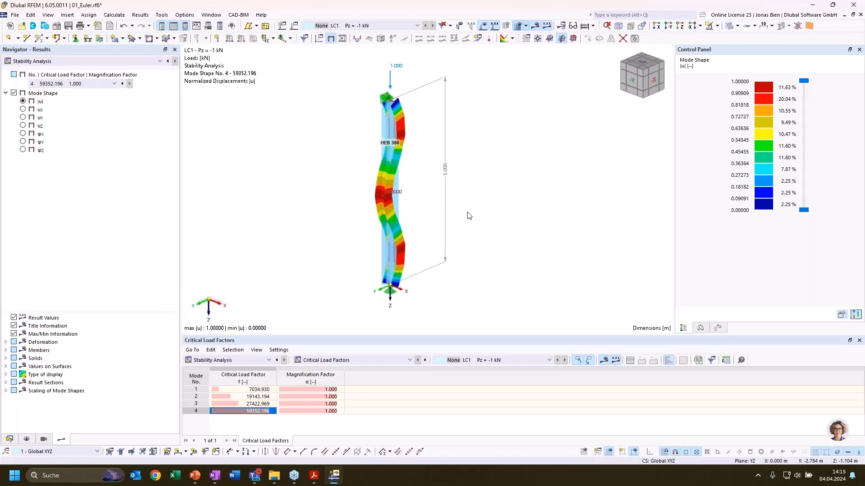
Compare mode shape 3 with mode shape 1, and consult the presentation slide with the Euler buckling formulas
{"action": "left_click", "coordinate": [239, 402]}
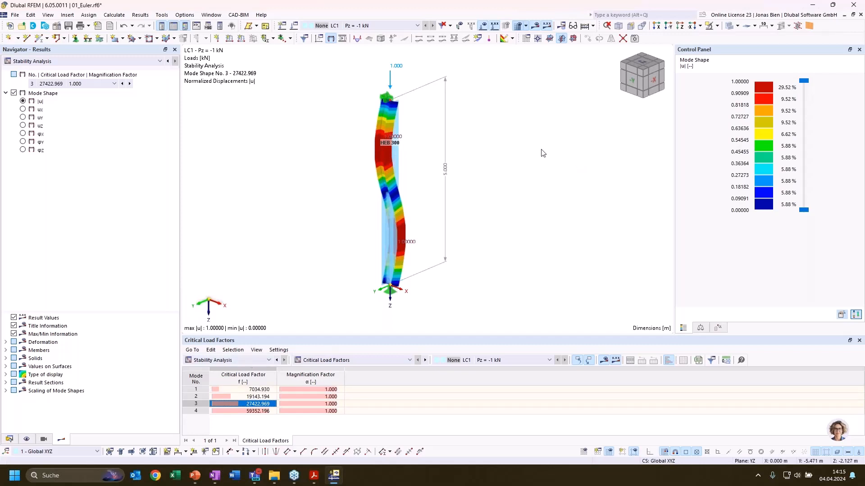
{"action": "left_click", "coordinate": [247, 390]}
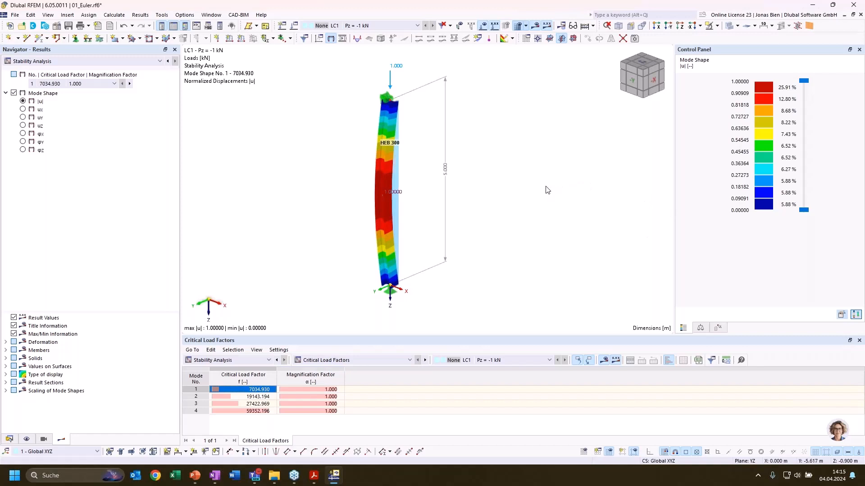
{"action": "middle_click_drag", "start_coordinate": [545, 186], "coordinate": [529, 193], "text": "ctrl"}
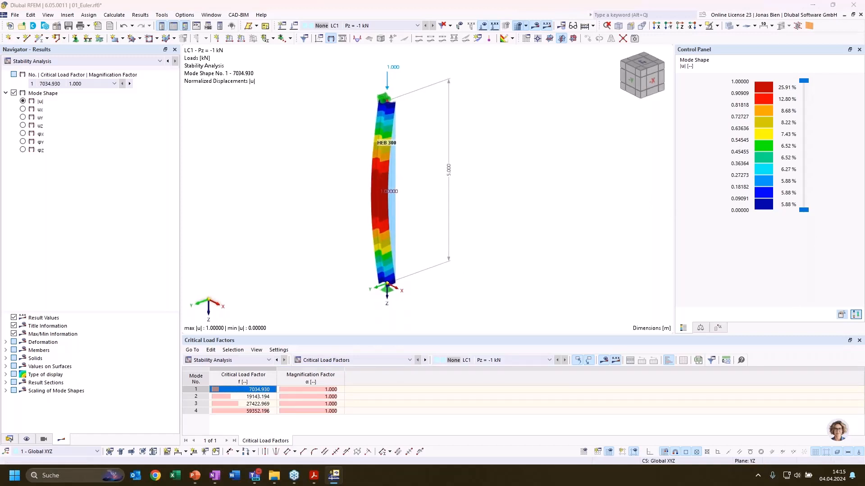
{"action": "left_click", "coordinate": [375, 428]}
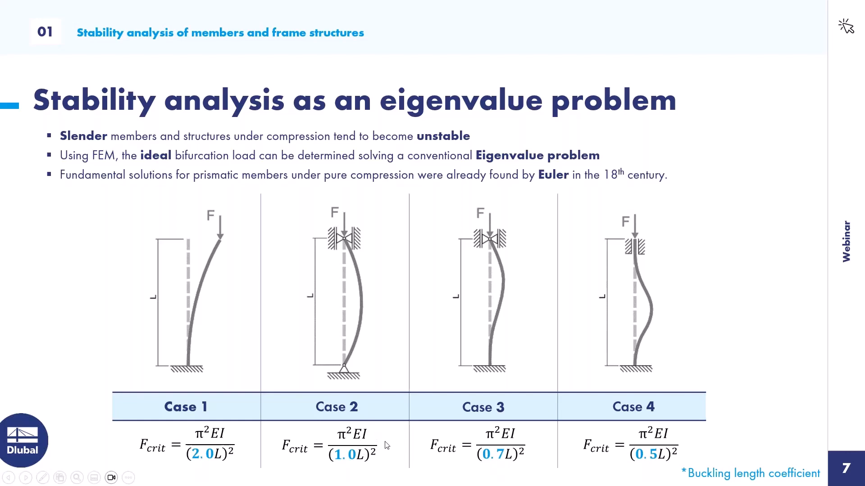
{"action": "key", "text": "alt+Tab"}
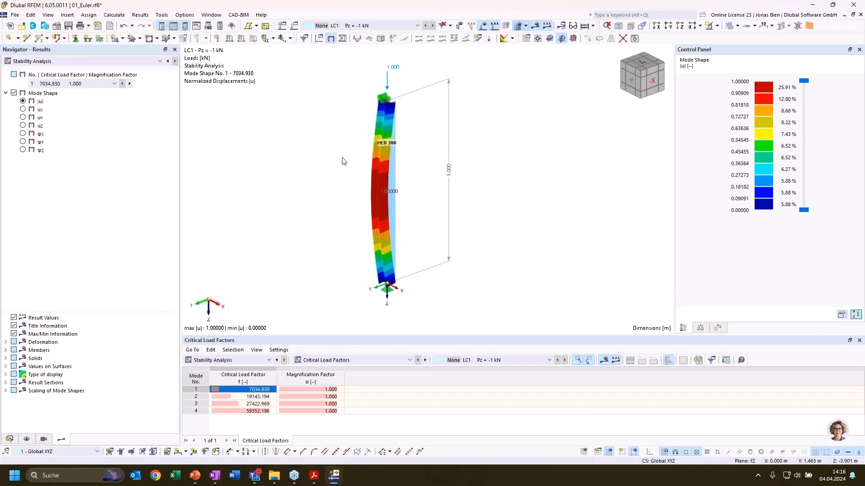
Open the scripting console and evaluate materials[1].elasticity_modulus_global
{"action": "left_click", "coordinate": [202, 27]}
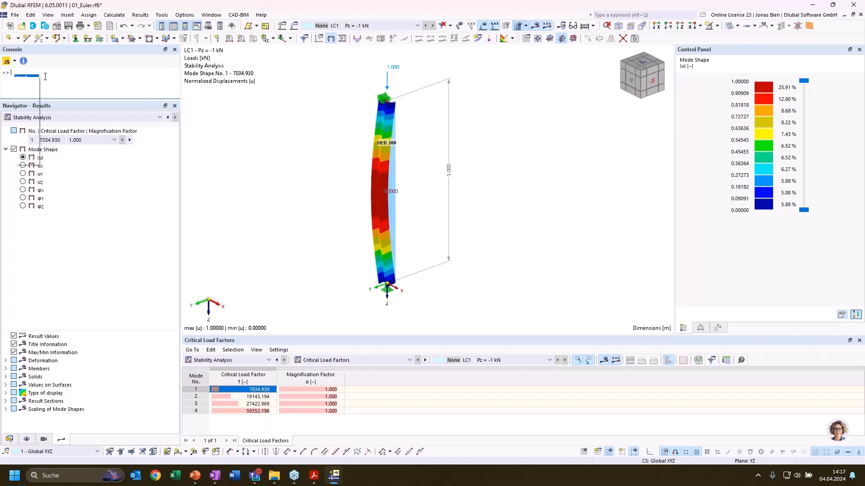
{"action": "type", "text": "material"}
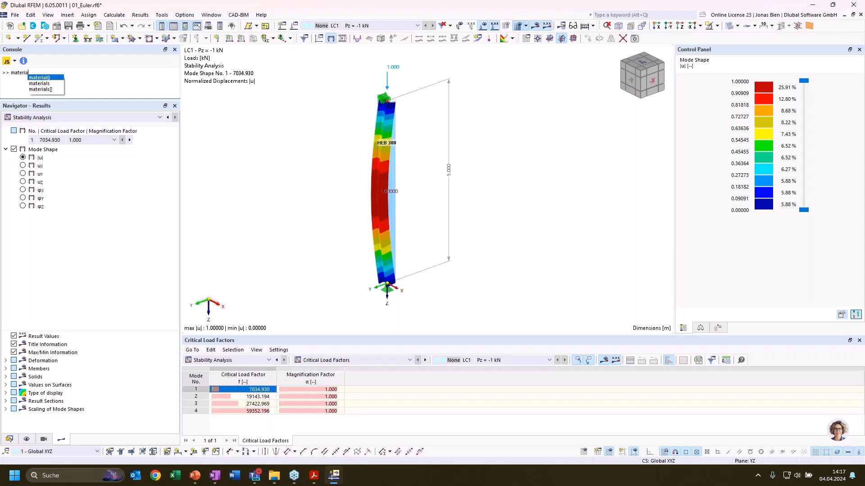
{"action": "type", "text": "s"}
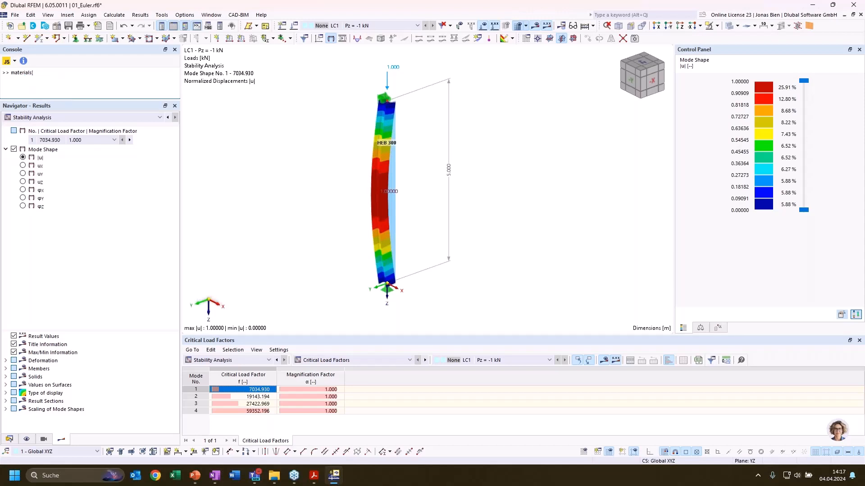
{"action": "type", "text": "[1]."}
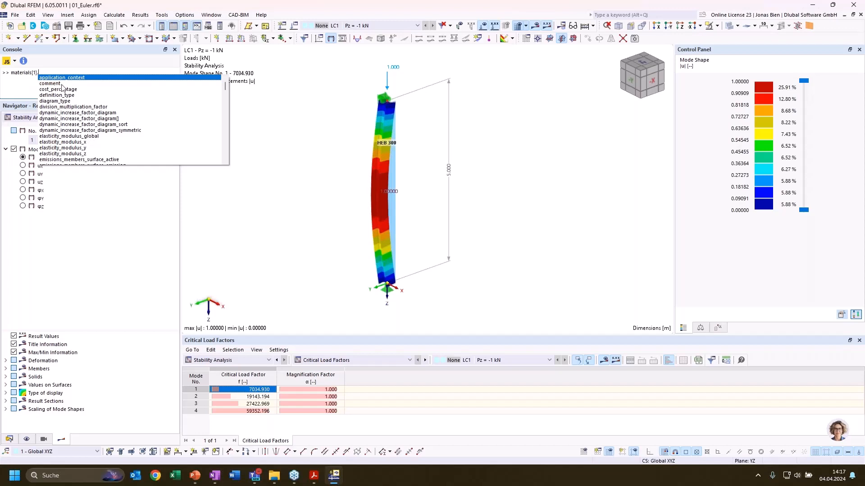
{"action": "double_click", "coordinate": [71, 136]}
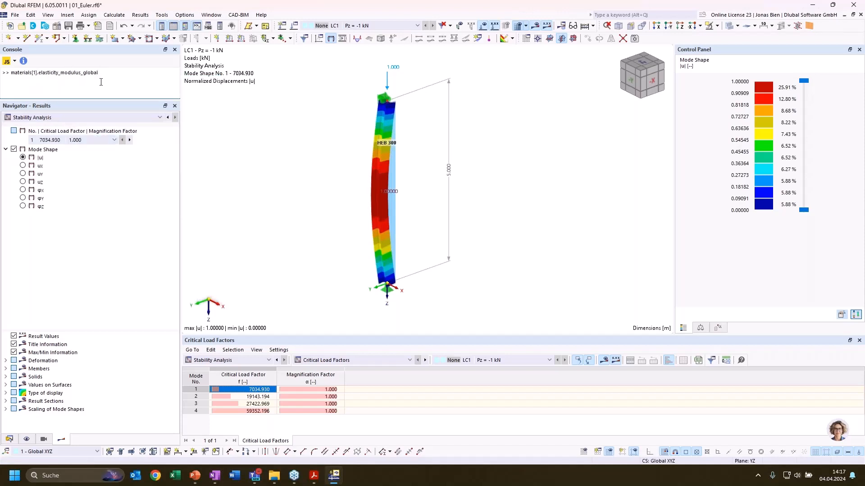
{"action": "key", "text": "Return"}
Start a console formula for Fcrit with materials[1].elasticity_modulus_global as its first factor, copied from the evaluated expression
{"action": "type", "text": "Fcrit=materials"}
{"action": "left_click_drag", "start_coordinate": [98, 73], "coordinate": [12, 72]}
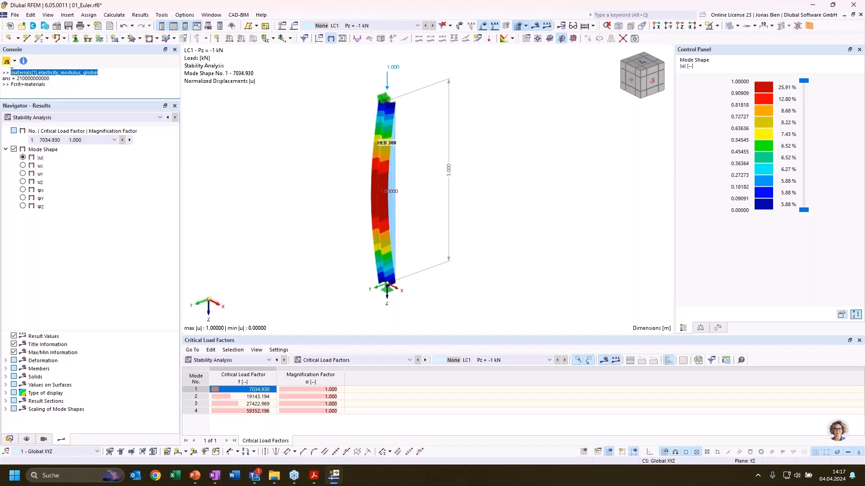
{"action": "key", "text": "ctrl+c"}
{"action": "double_click", "coordinate": [48, 84]}
{"action": "key", "text": "ctrl+v"}
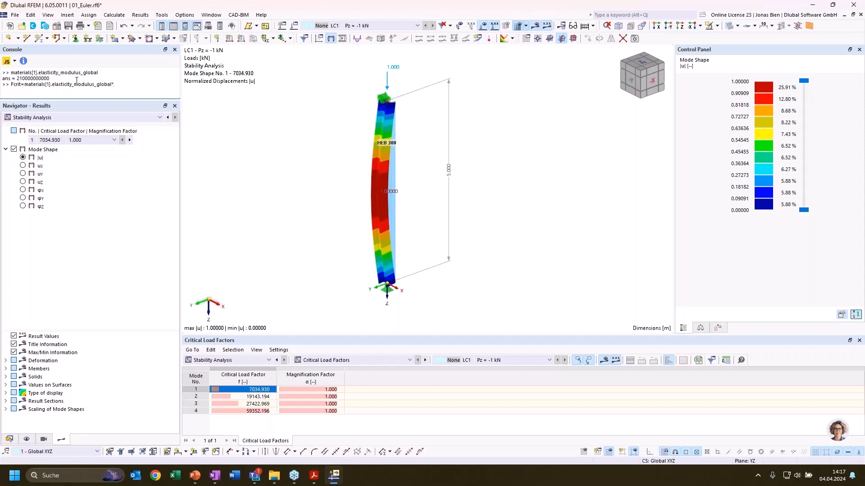
Extend the Fcrit formula by multiplying it with the section's moment of inertia, sections[1].I_z
{"action": "type", "text": "*sections"}
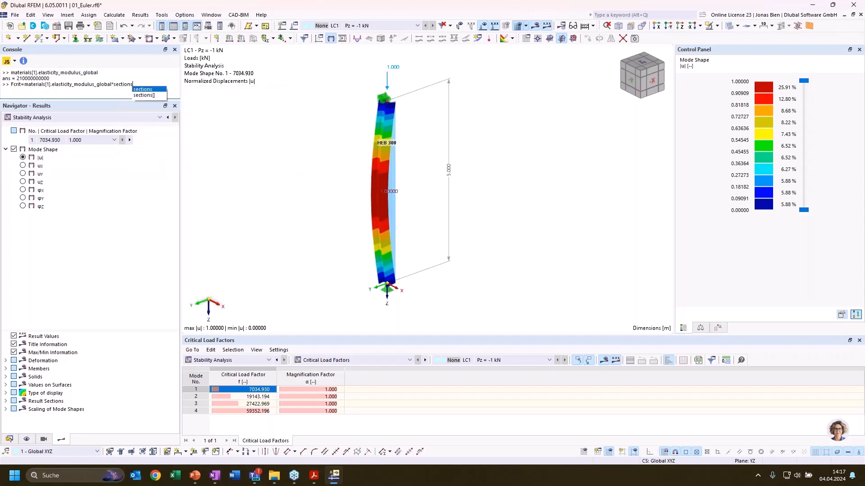
{"action": "type", "text": "[1]"}
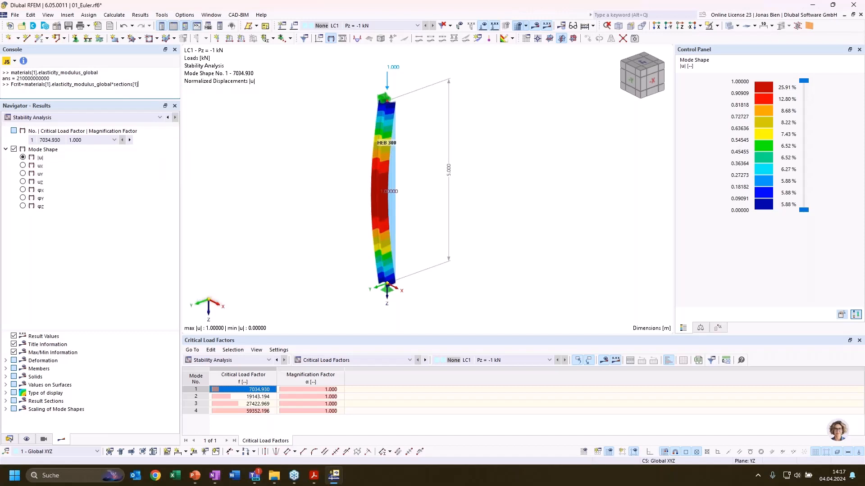
{"action": "type", "text": "."}
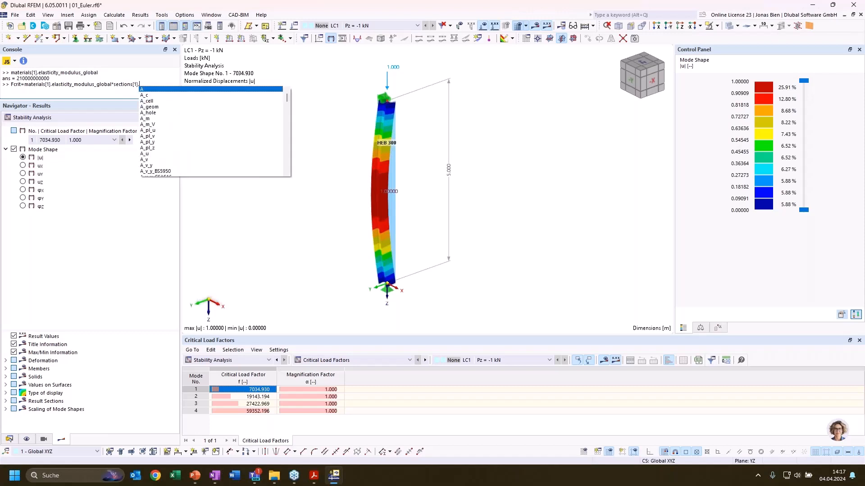
{"action": "type", "text": "I_"}
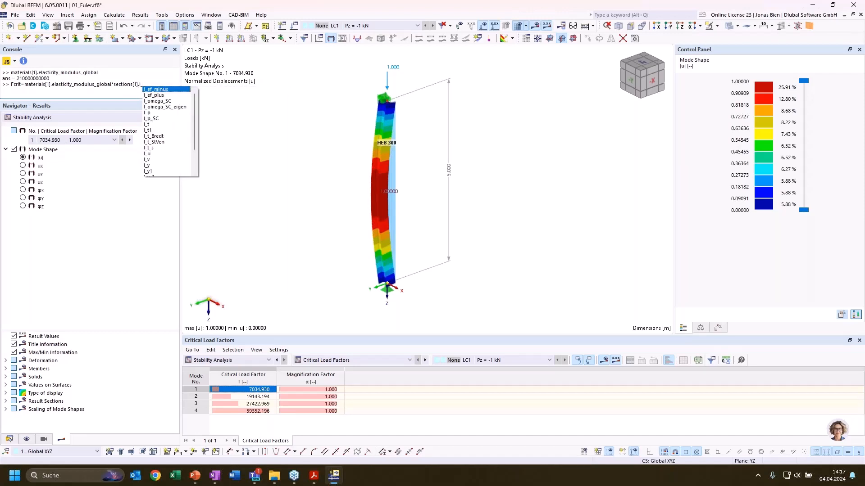
{"action": "type", "text": "z"}
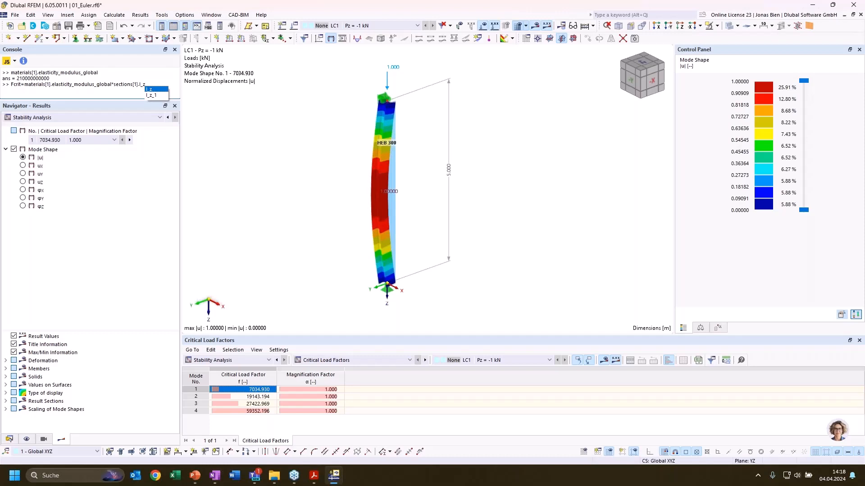
Add the factor (PI)^2 to the numerator of the Fcrit formula
{"action": "type", "text": "+(PI)^2"}
{"action": "key", "text": "shift+Left"}
{"action": "type", "text": "*(PI)^2/members"}
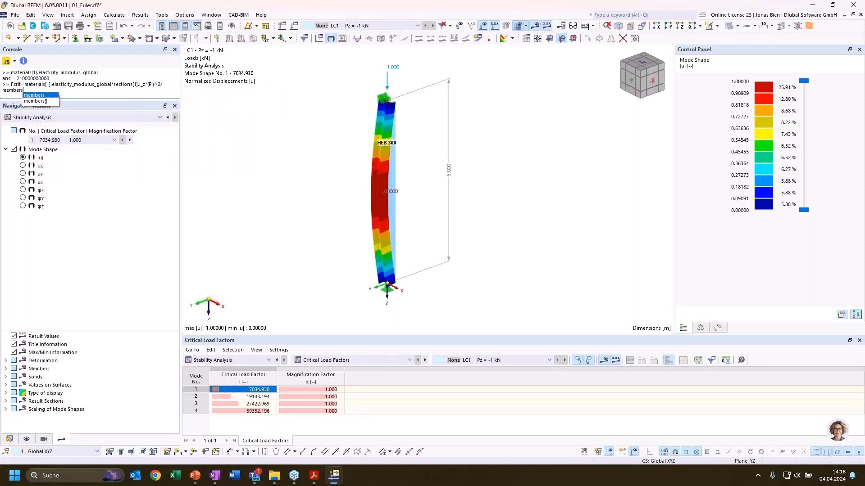
Divide the Fcrit formula by the squared member length, (members[1].length)^2, and evaluate it
{"action": "key", "text": "Return"}
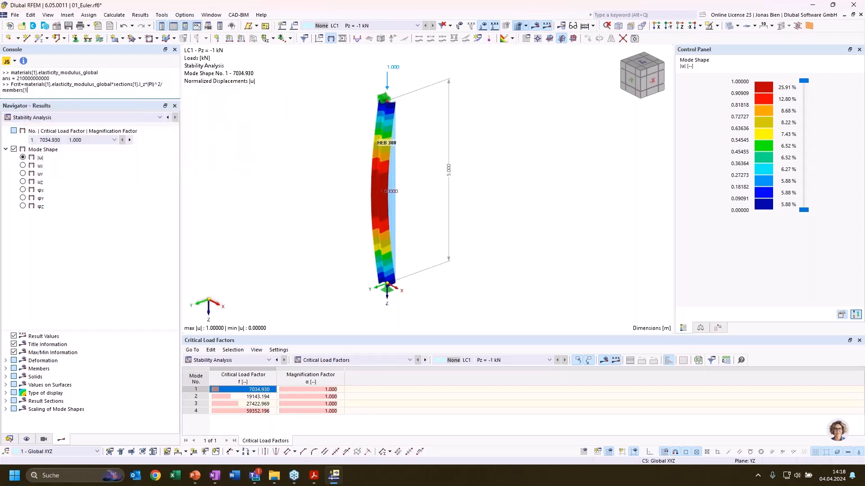
{"action": "type", "text": "[1].length"}
{"action": "key", "text": "BackSpace"}
{"action": "key", "text": "BackSpace"}
{"action": "type", "text": "gth"}
{"action": "type", "text": ")"}
{"action": "type", "text": "("}
{"action": "key", "text": "Return"}
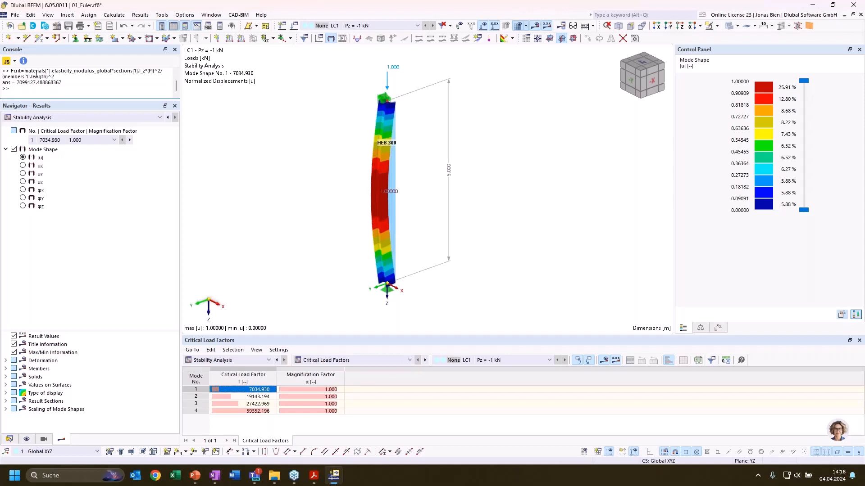
Evaluate the Fcrit formula again with an added division by 1000 for a result in kN
{"action": "key", "text": "Up"}
{"action": "type", "text": "/1000"}
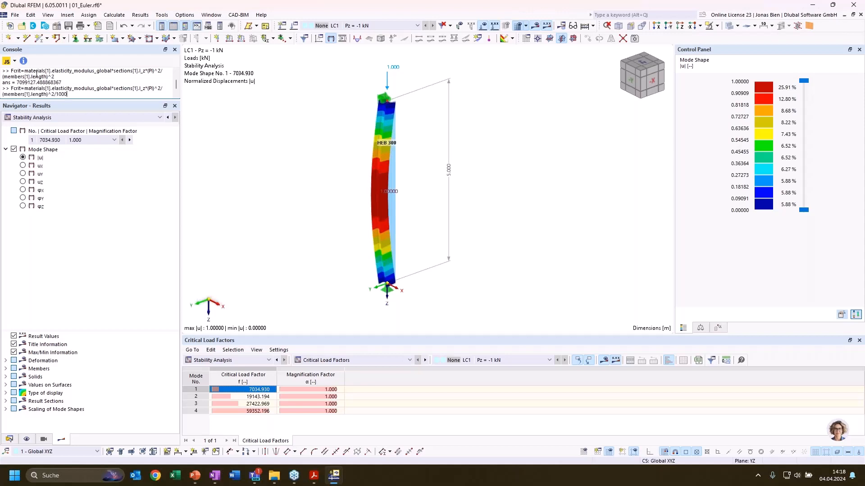
{"action": "key", "text": "Return"}
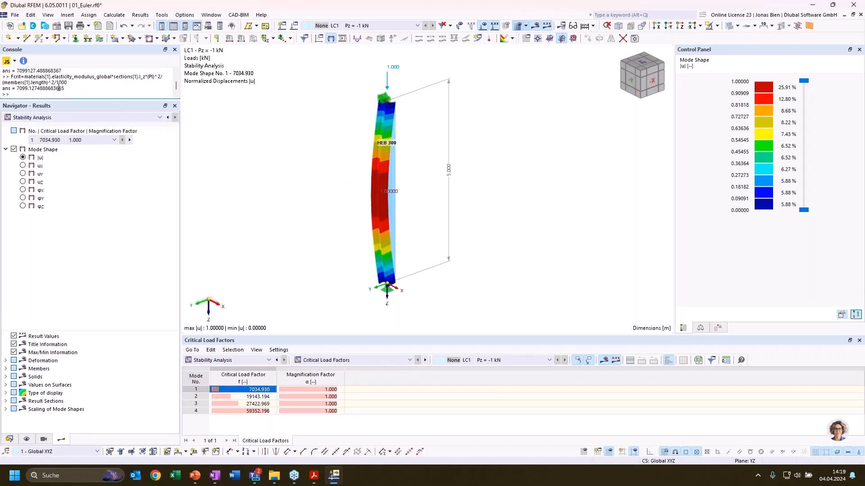
Deactivate the shear stiffness of the column's HEB 300 section and accept the section and member changes
{"action": "double_click", "coordinate": [398, 228]}
{"action": "left_click", "coordinate": [214, 93]}
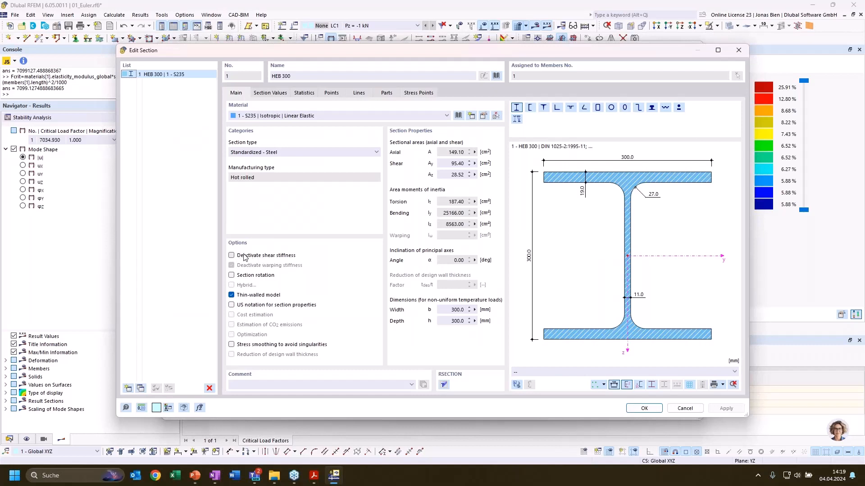
{"action": "left_click", "coordinate": [247, 256]}
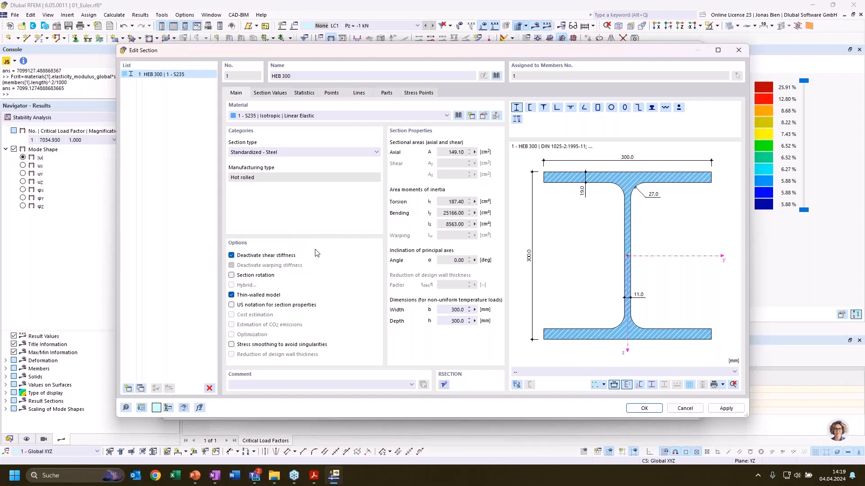
{"action": "left_click", "coordinate": [632, 410]}
{"action": "left_click", "coordinate": [598, 411]}
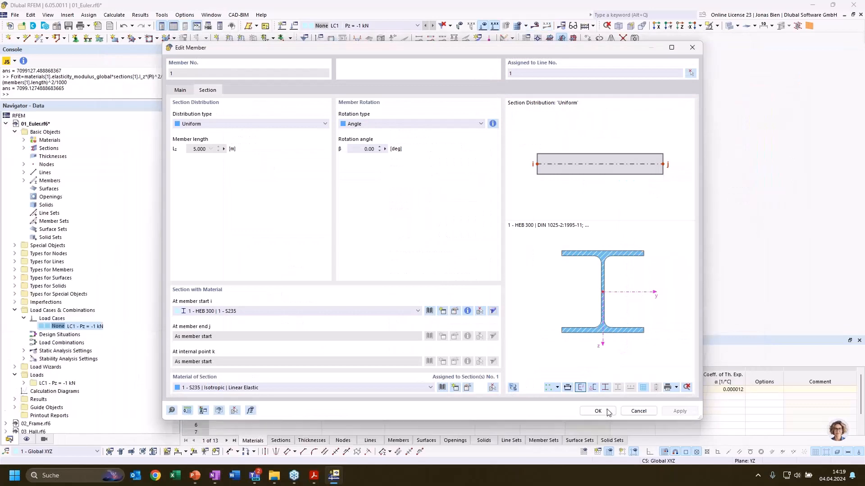
Recalculate the model and display the stability analysis results for mode shape 1
{"action": "left_click", "coordinate": [114, 15]}
{"action": "left_click", "coordinate": [130, 34]}
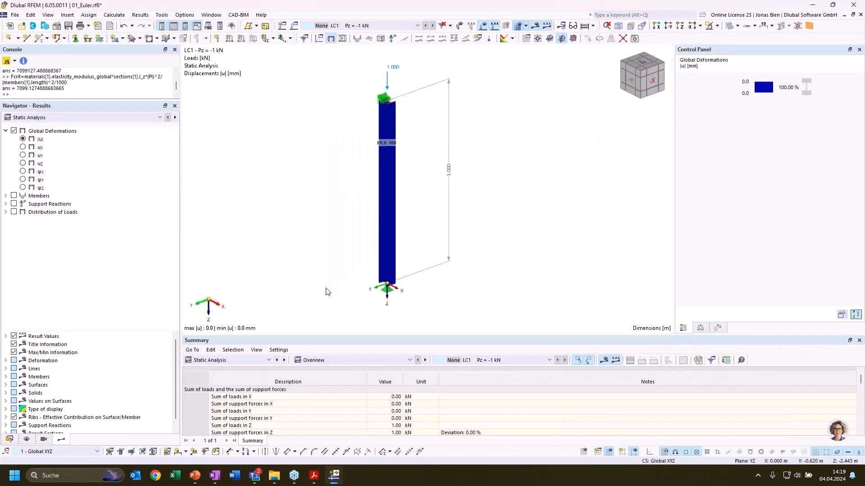
{"action": "left_click", "coordinate": [218, 360]}
{"action": "left_click", "coordinate": [207, 427]}
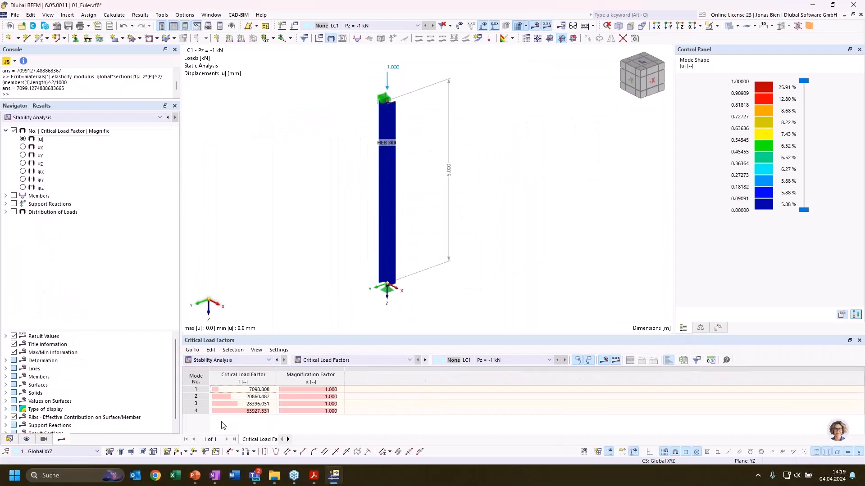
{"action": "left_click", "coordinate": [253, 390]}
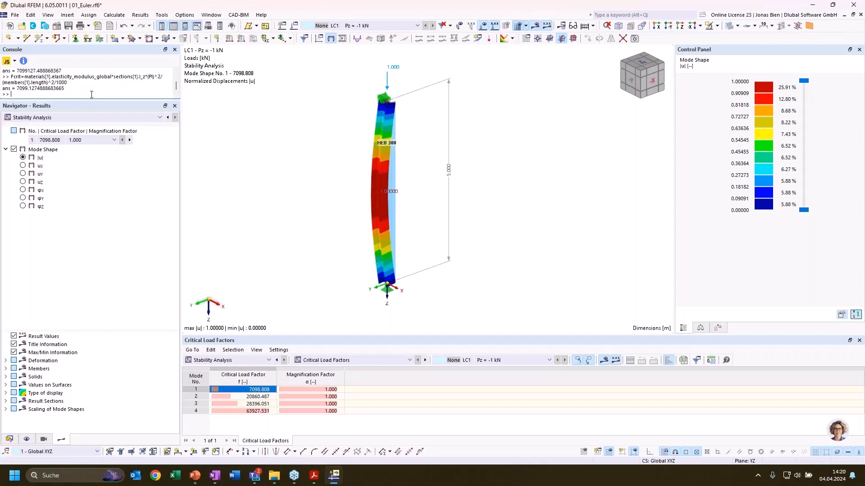
Evaluate the Fcrit formula in the console again with the section's I_y in place of I_z
{"action": "key", "text": "Up"}
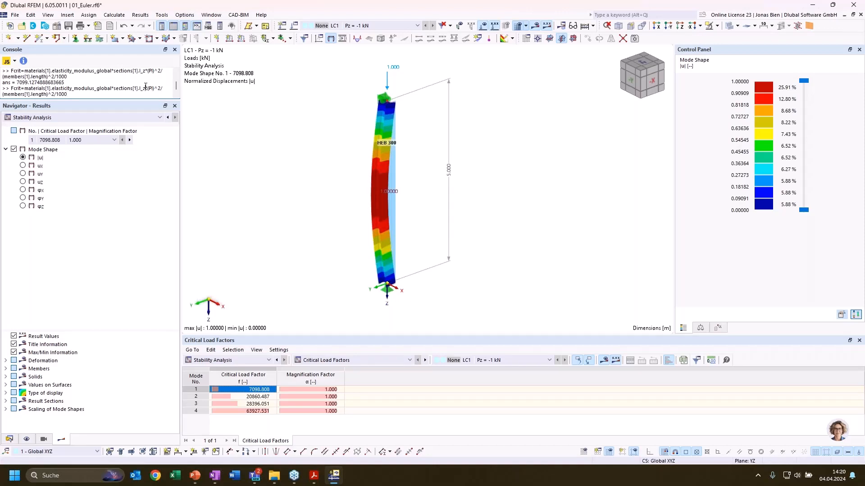
{"action": "left_click_drag", "start_coordinate": [146, 86], "coordinate": [142, 87]}
{"action": "type", "text": "y"}
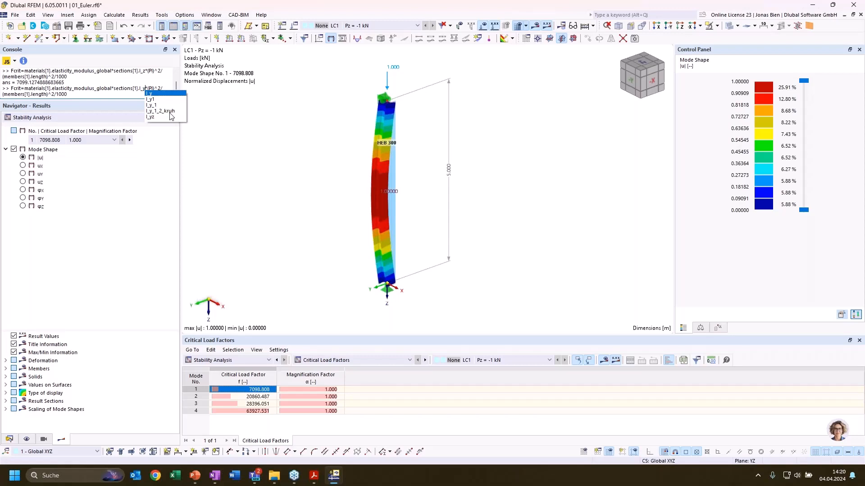
{"action": "key", "text": "Return"}
{"action": "key", "text": "Return"}
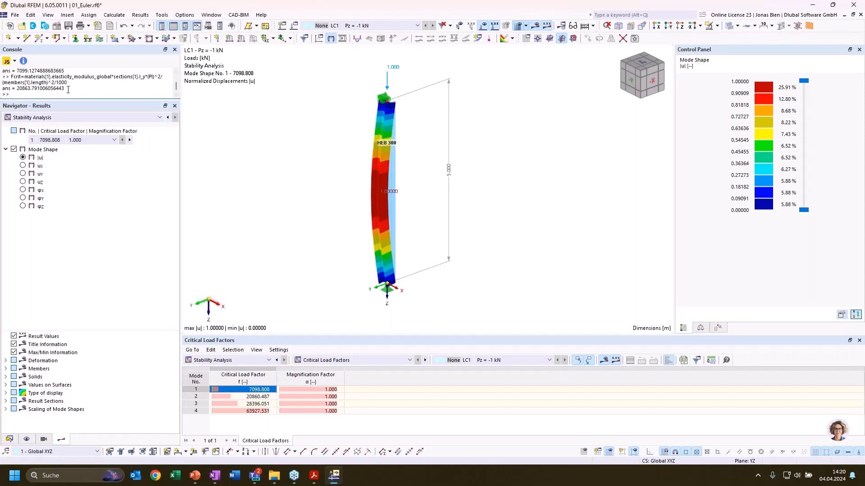
{"action": "double_click", "coordinate": [22, 89]}
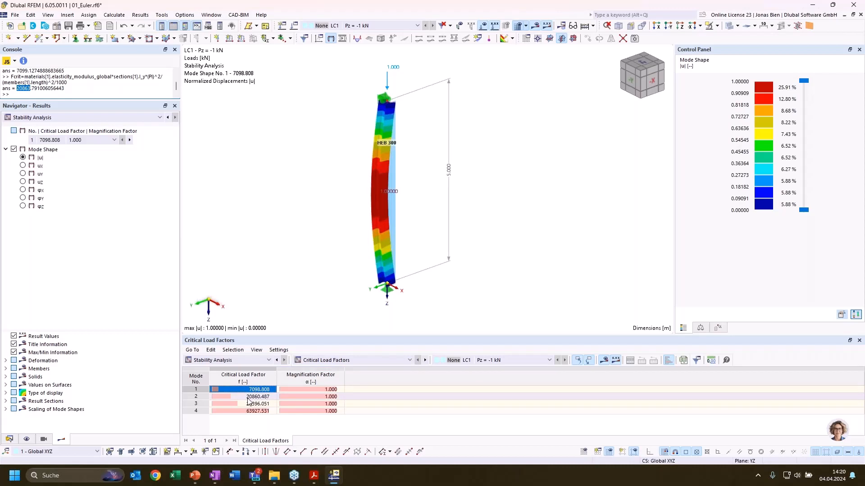
{"action": "left_click", "coordinate": [267, 253]}
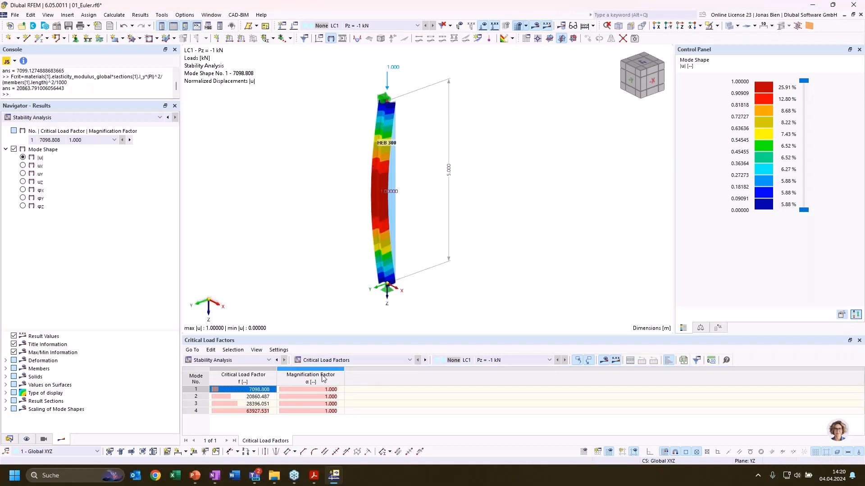
Display the stability results by member, showing the table of effective lengths and critical loads by member
{"action": "left_click", "coordinate": [248, 360]}
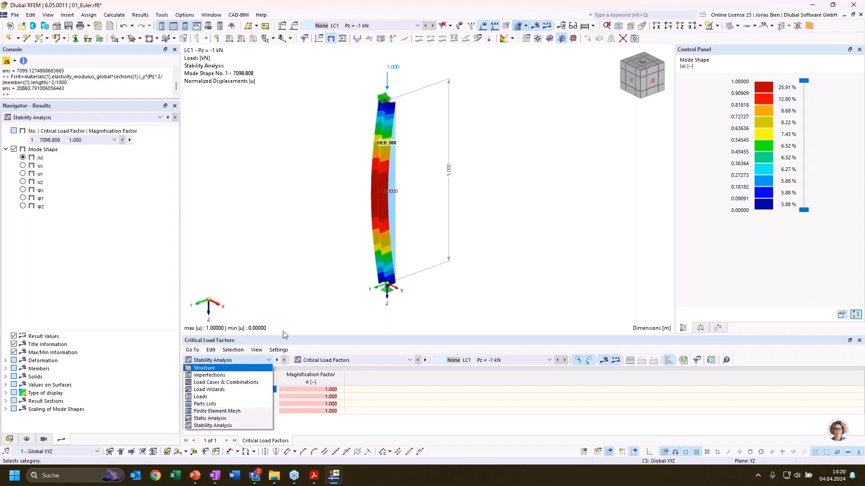
{"action": "left_click", "coordinate": [329, 276]}
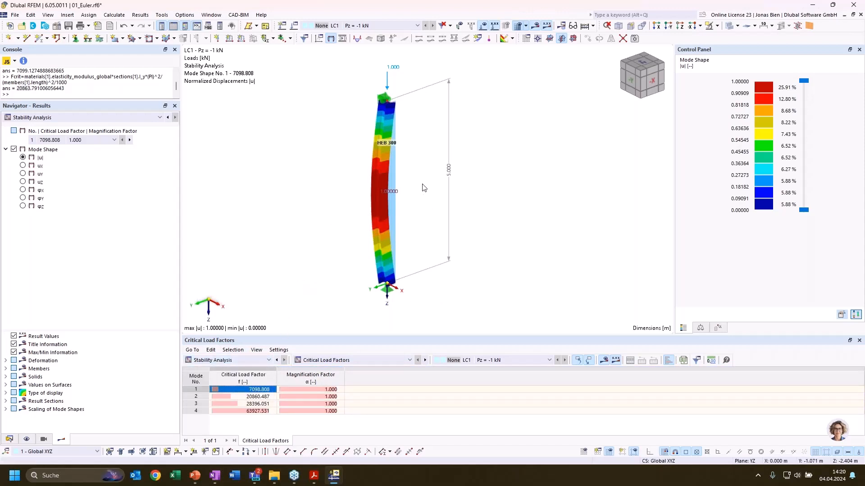
{"action": "left_click", "coordinate": [352, 363]}
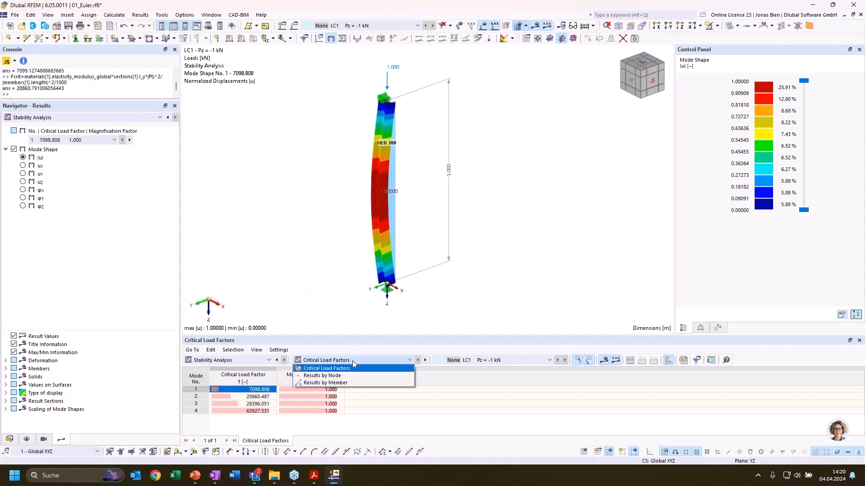
{"action": "left_click", "coordinate": [352, 383]}
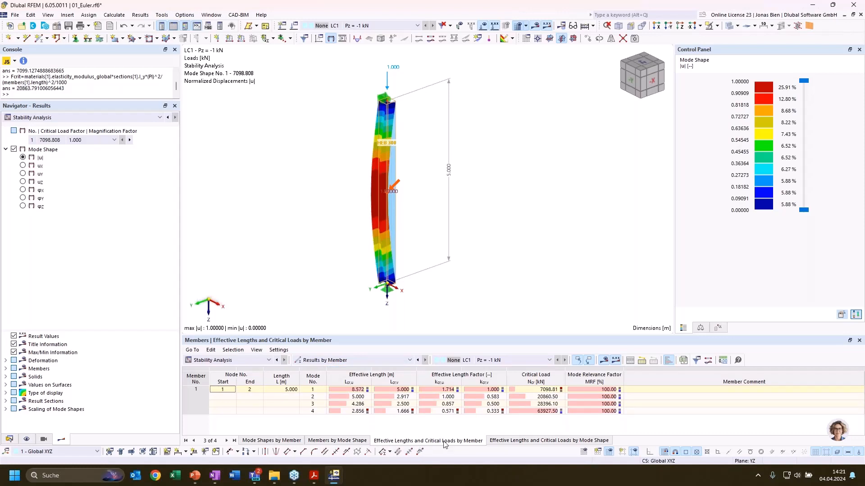
{"action": "left_click", "coordinate": [533, 446]}
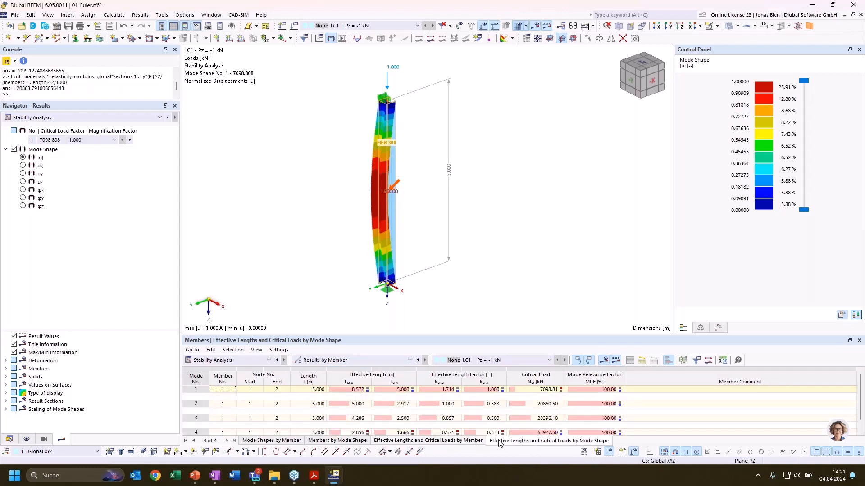
{"action": "left_click", "coordinate": [468, 444]}
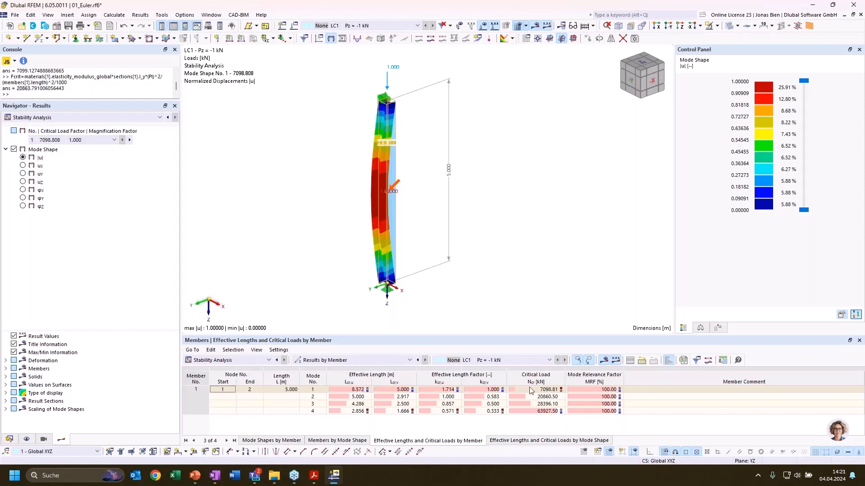
Examine the effective lengths Lcr,u and Lcr,v across the four modes and return to mode 1
{"action": "left_click", "coordinate": [399, 391]}
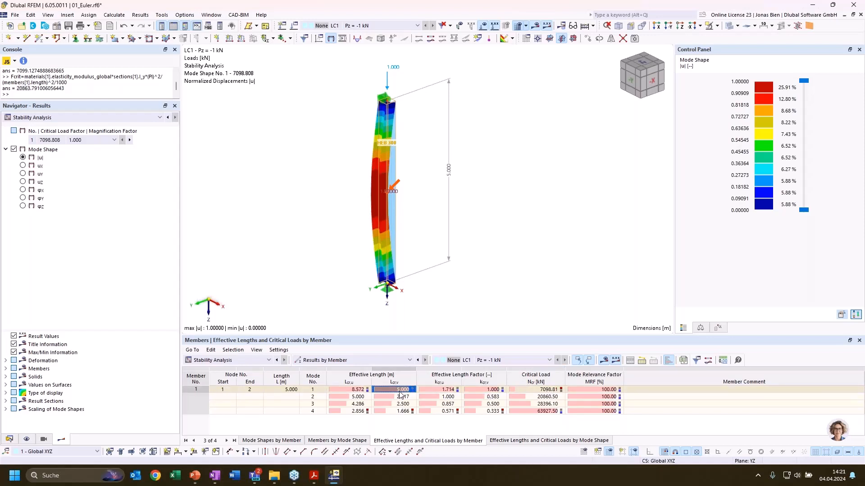
{"action": "left_click", "coordinate": [400, 396]}
{"action": "left_click", "coordinate": [388, 402]}
{"action": "left_click", "coordinate": [390, 411]}
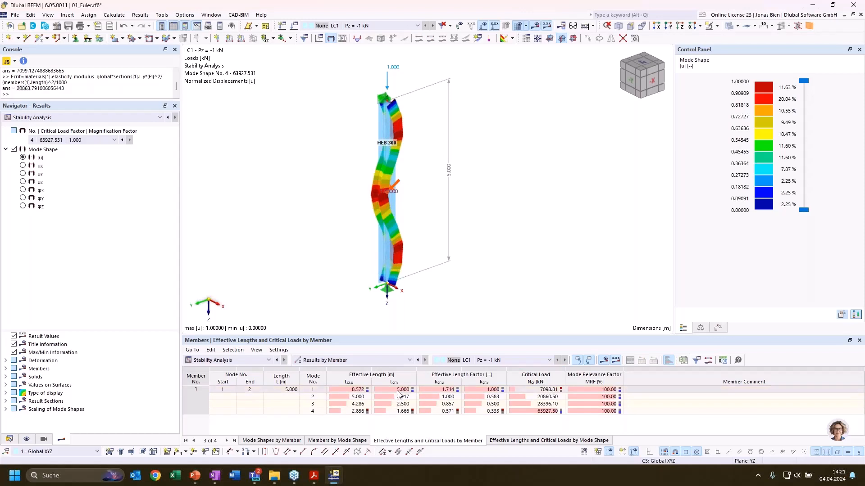
{"action": "left_click", "coordinate": [399, 390]}
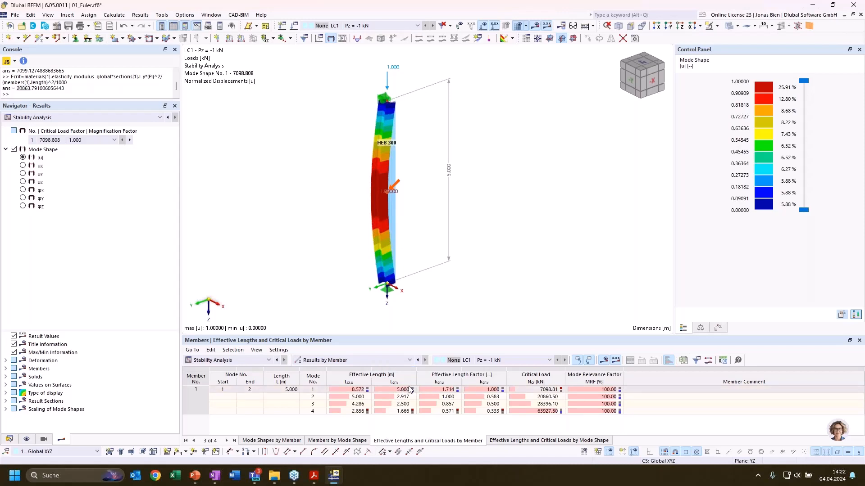
{"action": "left_click", "coordinate": [376, 391]}
{"action": "left_click", "coordinate": [359, 390]}
{"action": "left_click", "coordinate": [387, 390]}
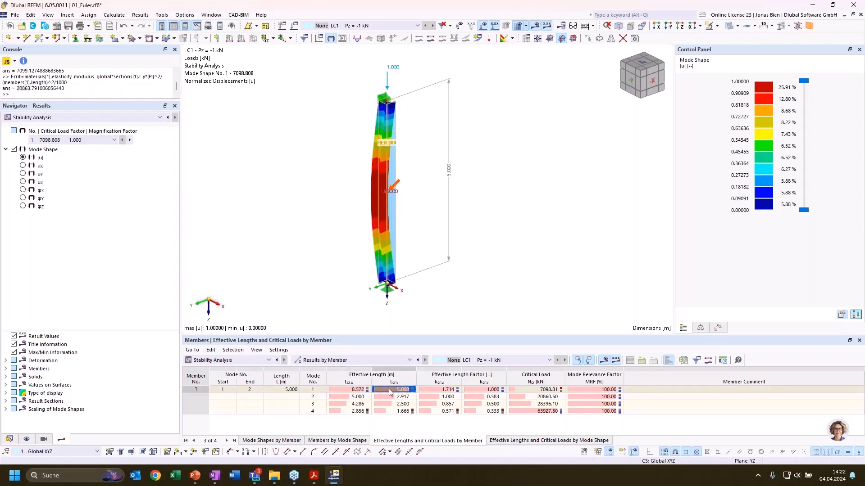
{"action": "left_click", "coordinate": [359, 390]}
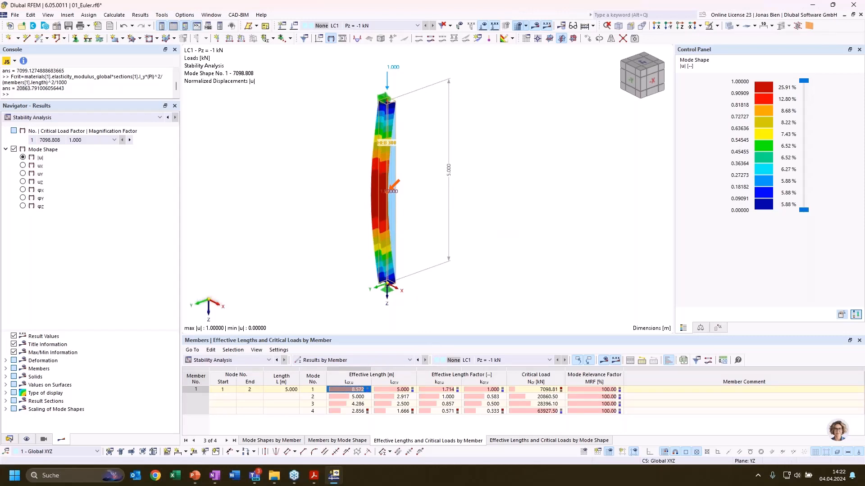
Switch to the presentation, reveal the Lcrit formula for Euler case 2, and return to RFEM to check mode 1's critical load
{"action": "key", "text": "alt+Tab"}
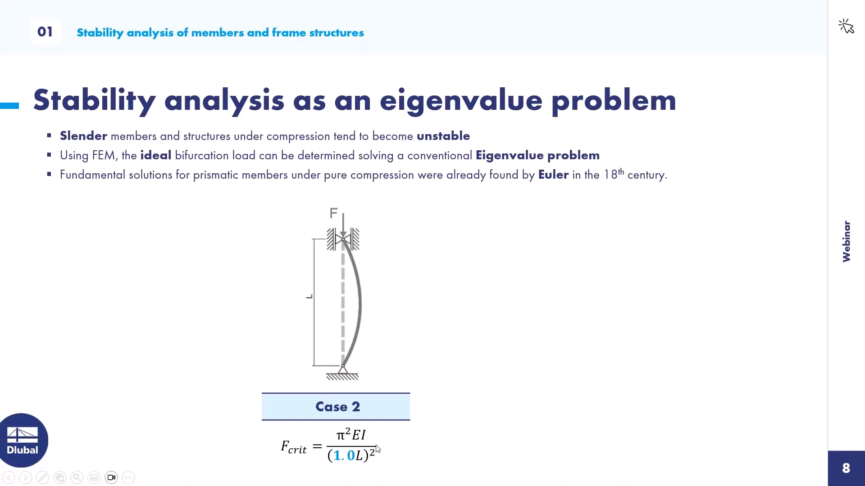
{"action": "left_click", "coordinate": [359, 460]}
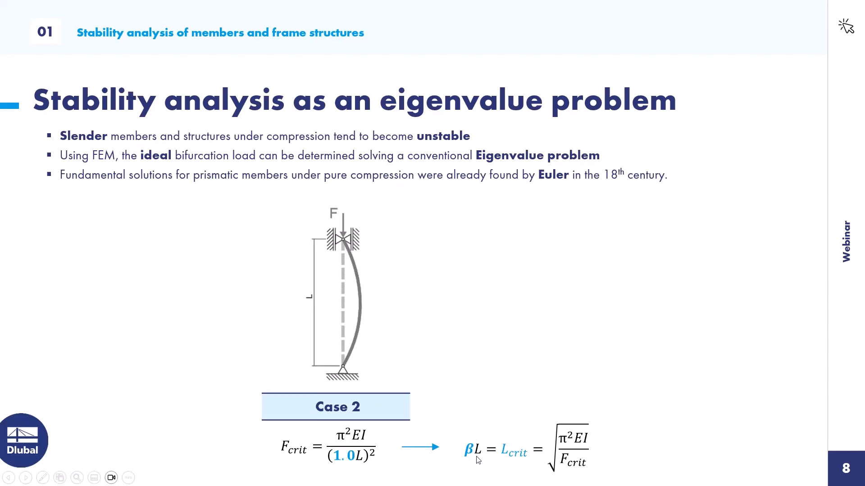
{"action": "key", "text": "alt+Tab"}
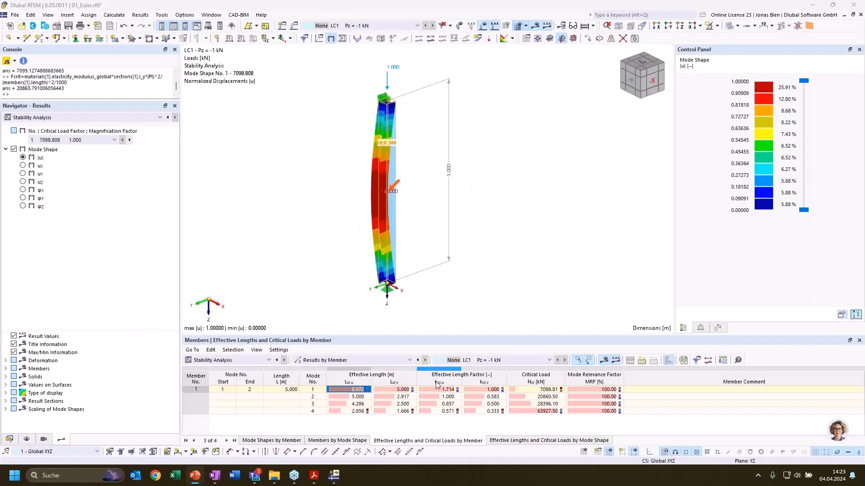
{"action": "left_click", "coordinate": [537, 391]}
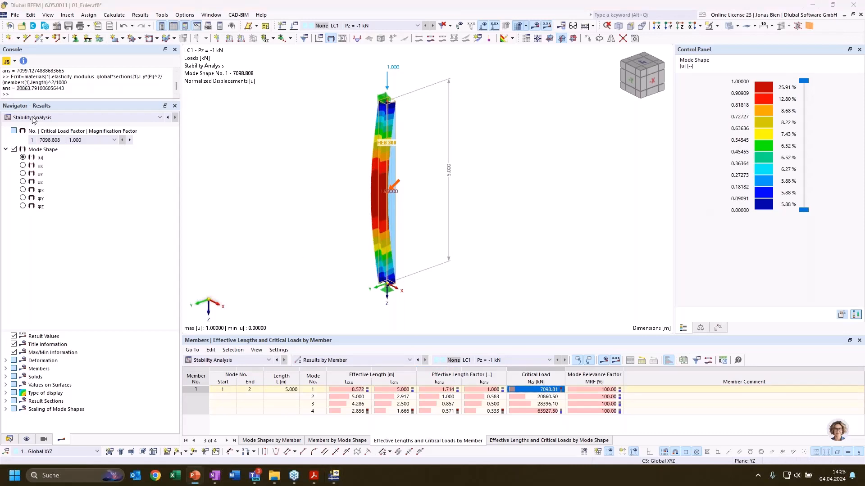
{"action": "left_click", "coordinate": [65, 93]}
{"action": "type", "text": "Lcrit = (materials[1].elasticity_modulus_global*sections[1].I_z*(PI)^2/(Fcrit*1000))^0.5"}
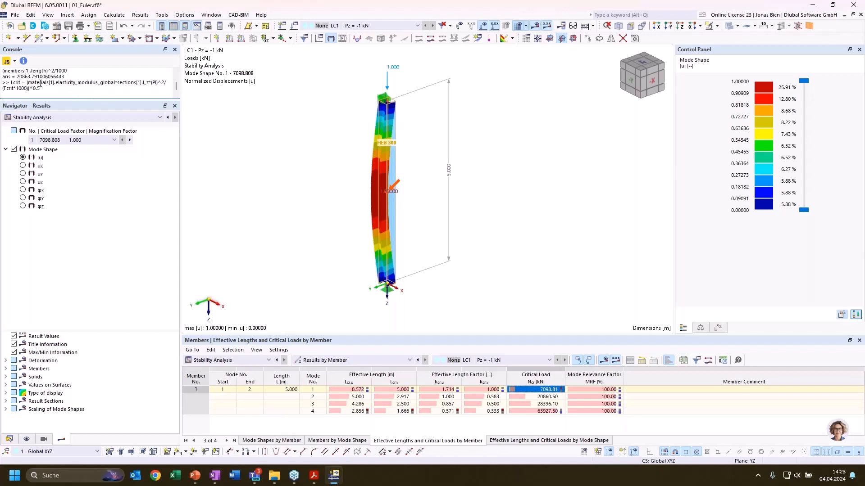
{"action": "double_click", "coordinate": [7, 89]}
{"action": "left_click", "coordinate": [33, 89]}
{"action": "left_click_drag", "start_coordinate": [63, 88], "coordinate": [10, 82]}
{"action": "key", "text": "BackSpace"}
Evaluate the Fcrit formula in the console with the section's I_z instead of I_y
{"action": "key", "text": "Up"}
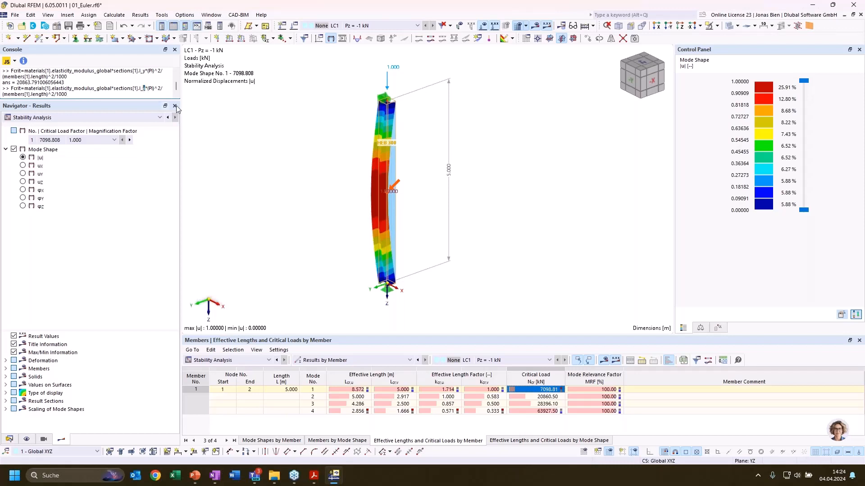
{"action": "type", "text": "z"}
{"action": "key", "text": "Return"}
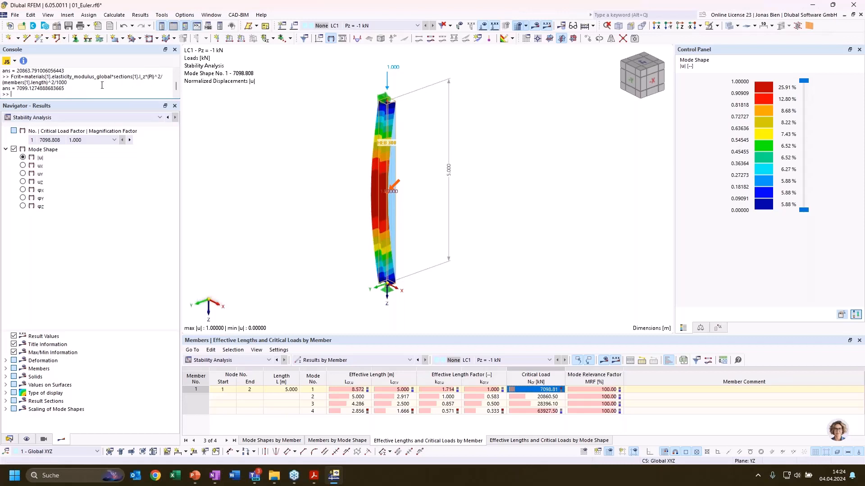
{"action": "double_click", "coordinate": [140, 77]}
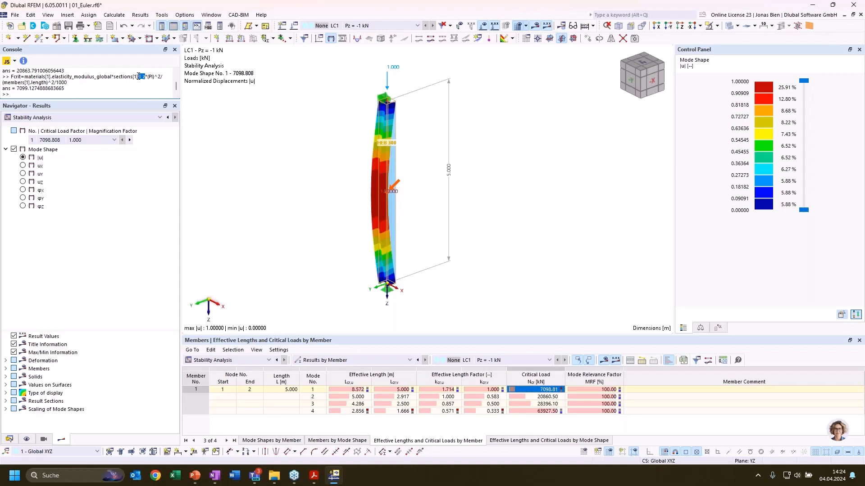
{"action": "left_click", "coordinate": [119, 87]}
{"action": "key", "text": "Up"}
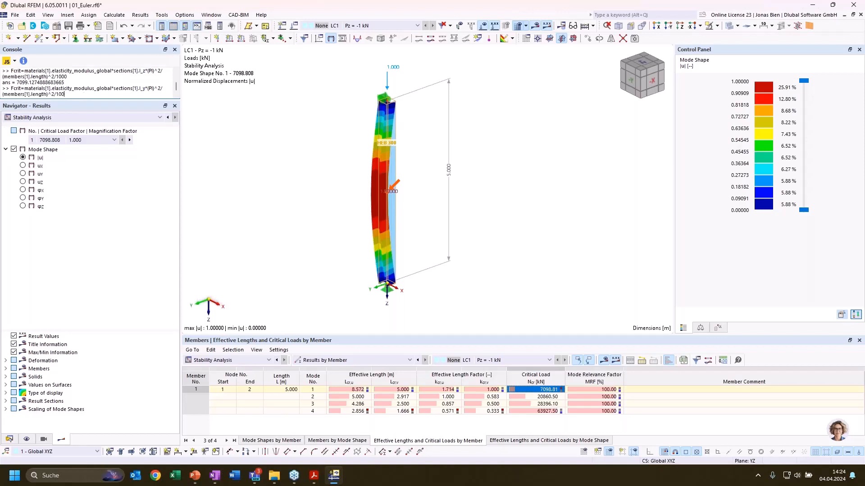
{"action": "left_click_drag", "start_coordinate": [66, 95], "coordinate": [10, 87]}
{"action": "key", "text": "BackSpace"}
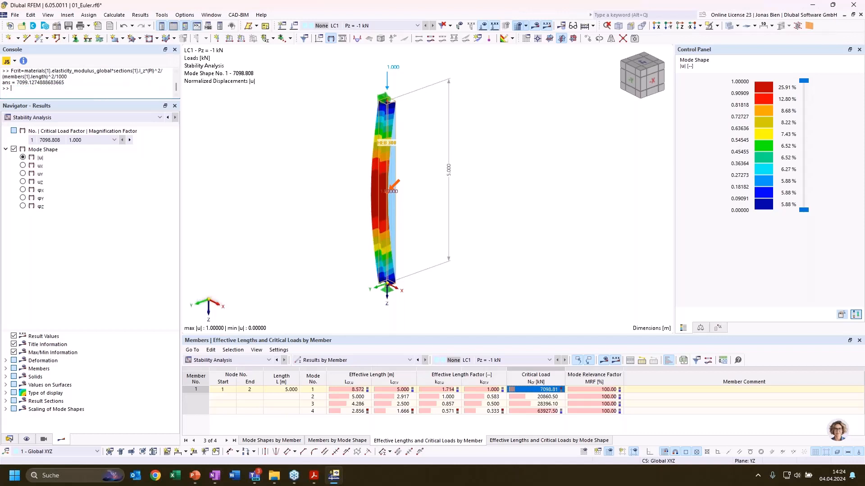
Evaluate Lcrit = (materials[1].elasticity_modulus_global*sections[1].I_z*(PI)^2/(Fcrit*1000))^0.5 in the console and compare it with mode 1's effective length Lcr,v
{"action": "type", "text": "Lcrit = (materials[1].elasticity_modulus_global*sections[1].I_z*(PI)^2/(Fcrit*1000))^0.5"}
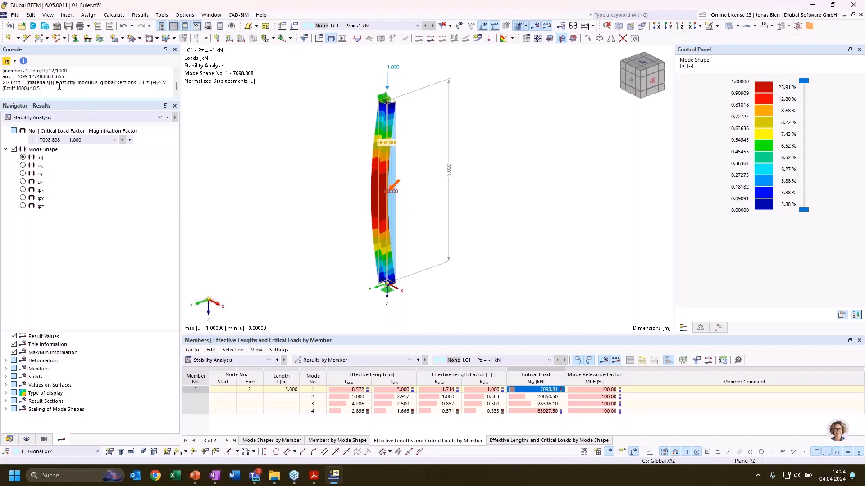
{"action": "key", "text": "Return"}
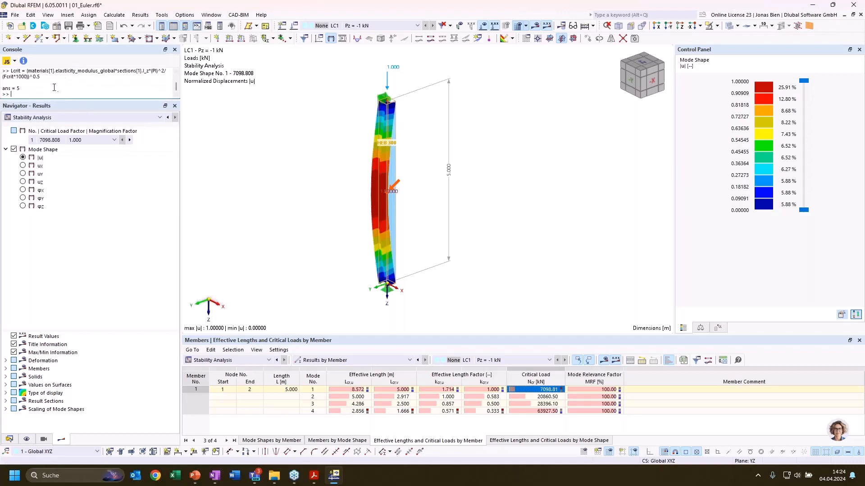
{"action": "double_click", "coordinate": [17, 88]}
{"action": "left_click", "coordinate": [398, 390]}
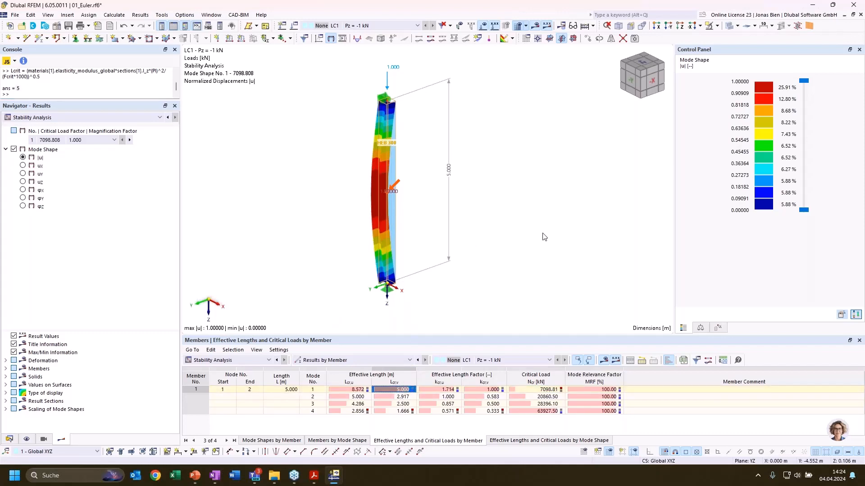
Inspect the mode 1 buckling shape from a rotated view together with its effective length Lcr,u
{"action": "middle_click_drag", "start_coordinate": [531, 241], "coordinate": [518, 220], "text": "ctrl"}
{"action": "scroll", "coordinate": [486, 246], "scroll_direction": "down", "scroll_amount": 1}
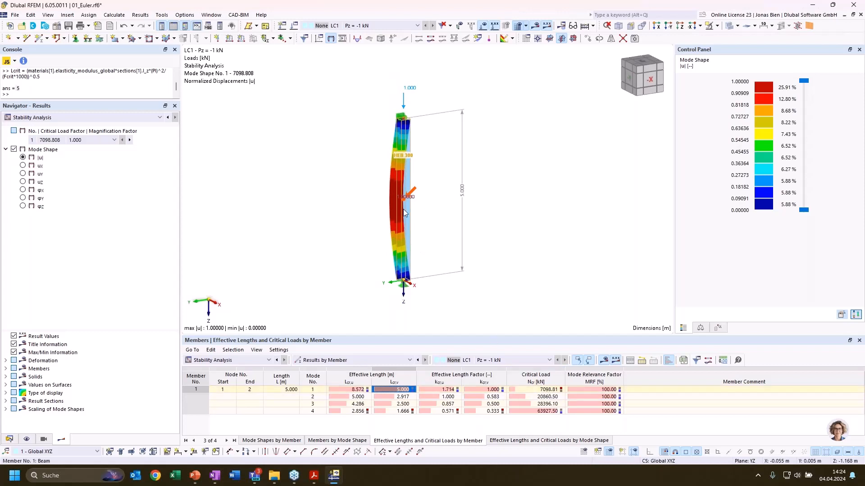
{"action": "left_click", "coordinate": [359, 390]}
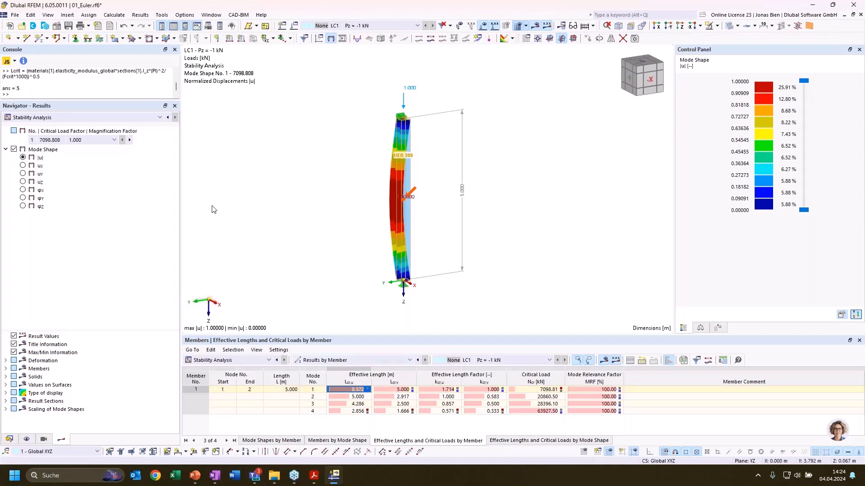
{"action": "left_click", "coordinate": [63, 91]}
{"action": "key", "text": "Up"}
{"action": "key", "text": "Return"}
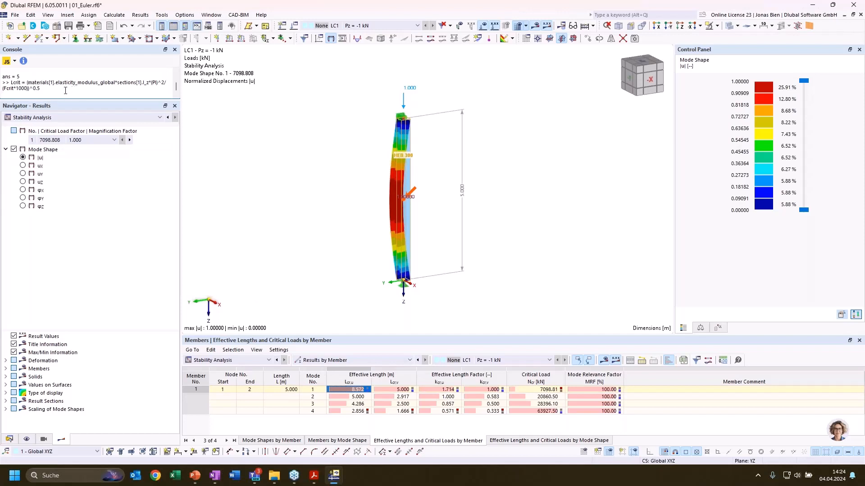
{"action": "left_click_drag", "start_coordinate": [65, 90], "coordinate": [10, 83]}
{"action": "key", "text": "Delete"}
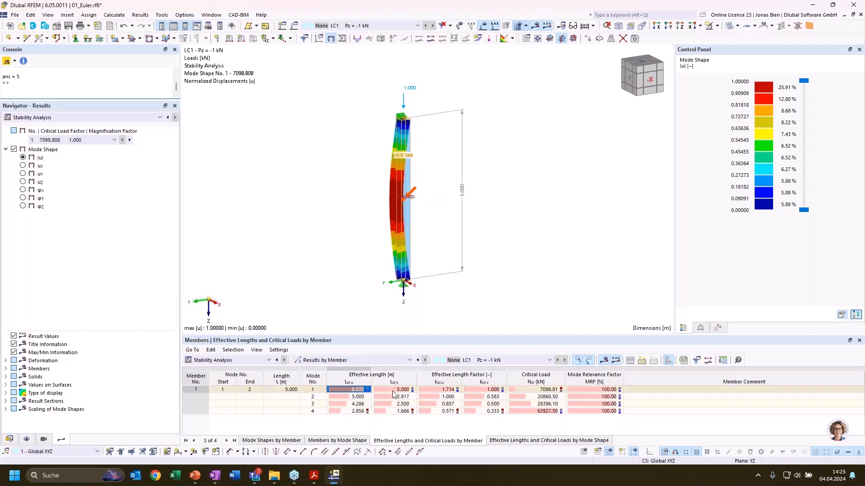
Display mode shape 2 from the -Y side of the column and check its effective length Lcr,u
{"action": "left_click", "coordinate": [363, 399]}
{"action": "middle_click_drag", "start_coordinate": [459, 216], "coordinate": [518, 211], "text": "ctrl"}
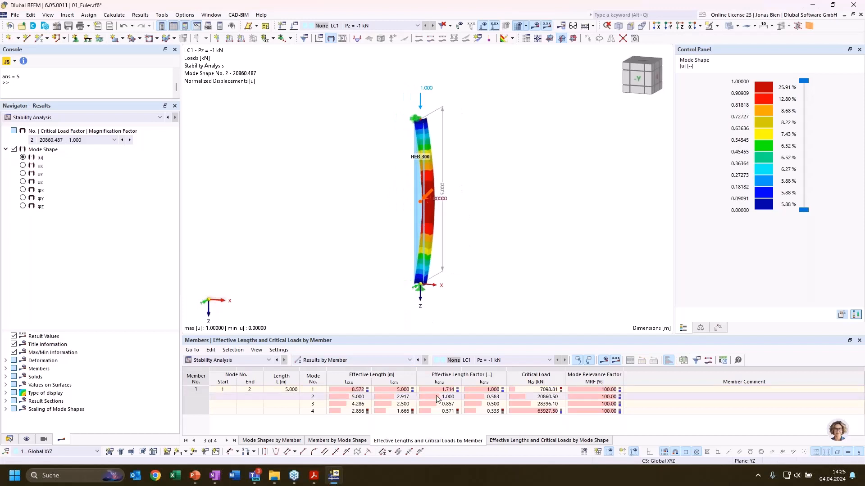
{"action": "left_click", "coordinate": [359, 398]}
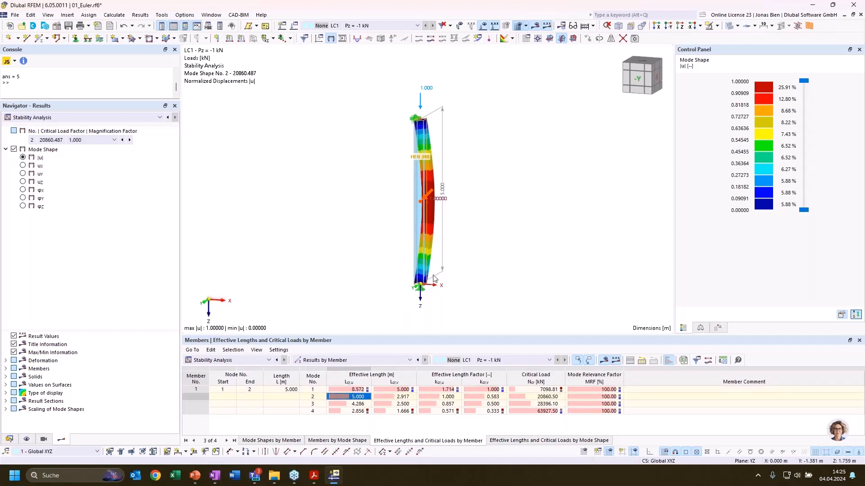
Evaluate the Lcrit formula in the console again with the section's I_y instead of I_z
{"action": "left_click", "coordinate": [61, 80]}
{"action": "key", "text": "Up"}
{"action": "key", "text": "Up"}
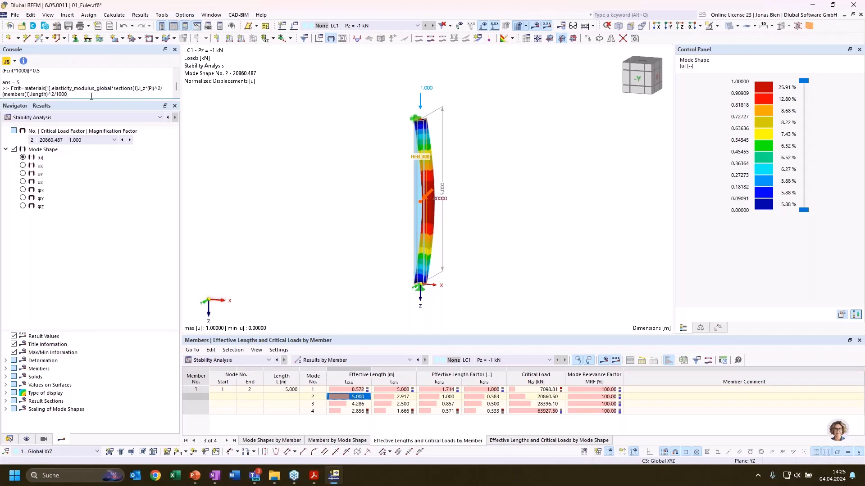
{"action": "left_click_drag", "start_coordinate": [79, 93], "coordinate": [12, 88]}
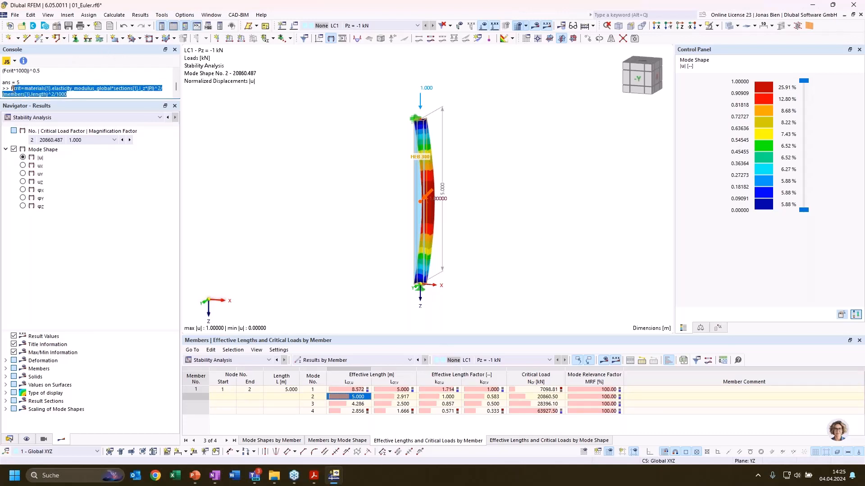
{"action": "key", "text": "Down"}
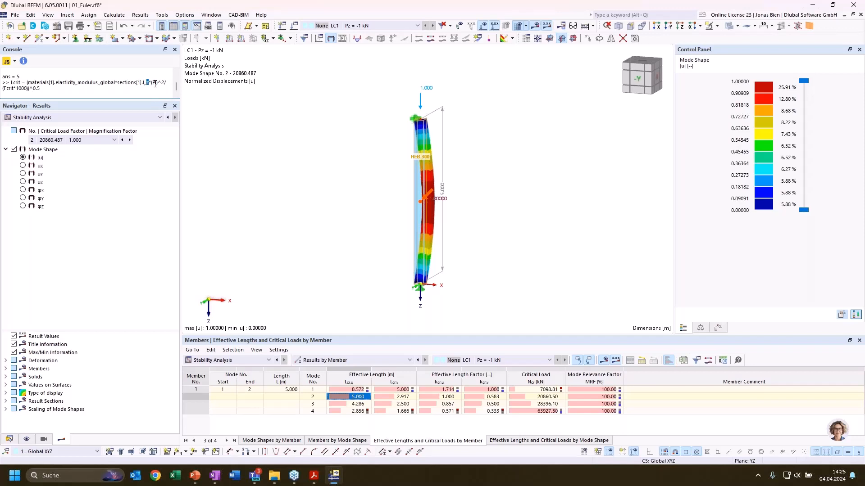
{"action": "type", "text": "y"}
{"action": "key", "text": "Escape"}
{"action": "key", "text": "Return"}
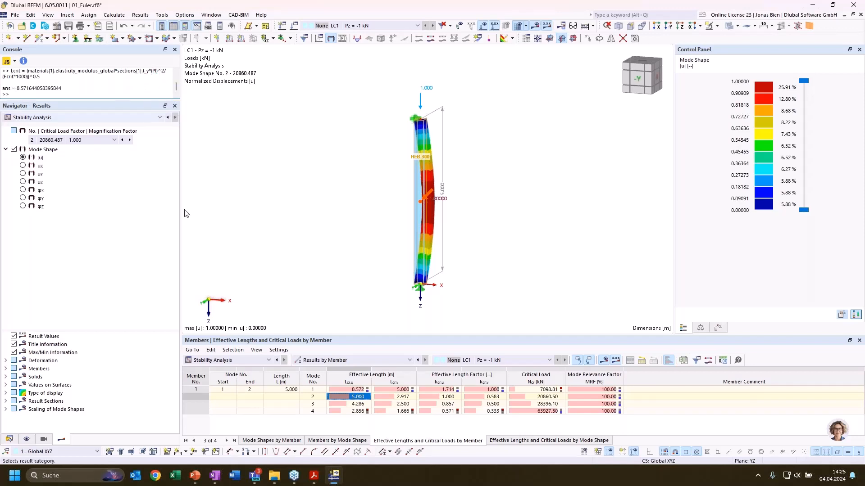
Display mode shape 1 from its effective length Lcr,u and inspect the buckling direction from rotated views
{"action": "left_click", "coordinate": [359, 389]}
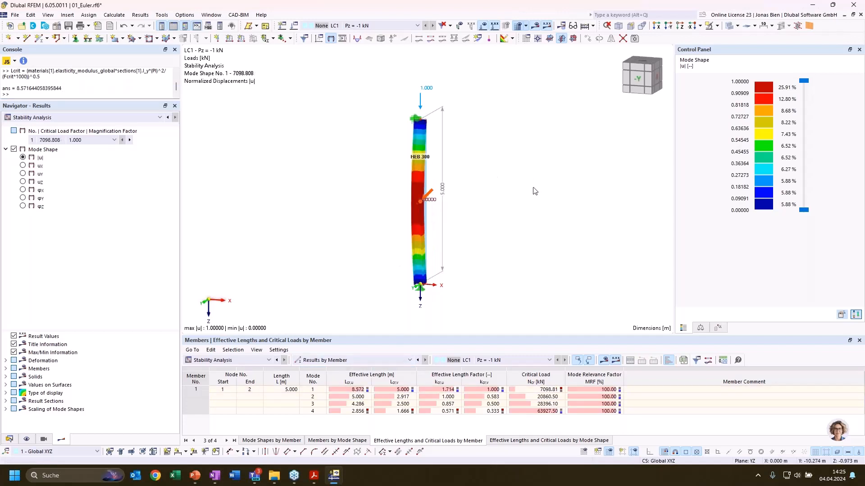
{"action": "middle_click_drag", "start_coordinate": [511, 193], "coordinate": [458, 198], "text": "ctrl"}
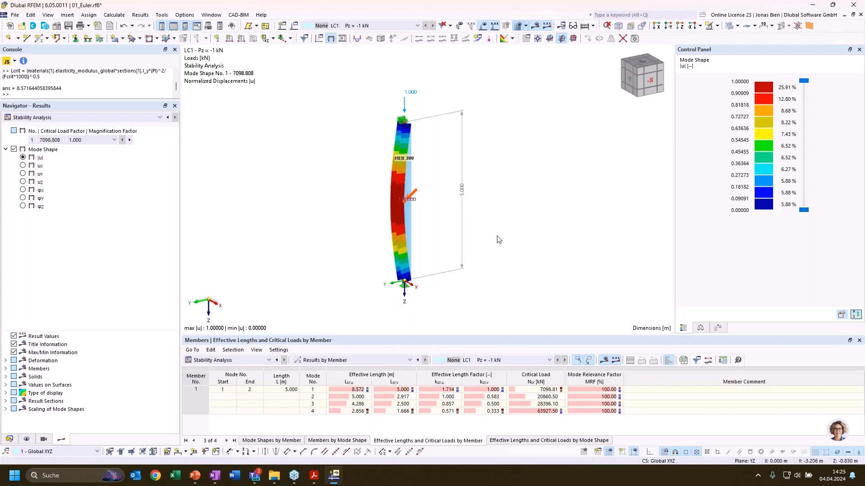
{"action": "middle_click_drag", "start_coordinate": [459, 256], "coordinate": [486, 271], "text": "ctrl"}
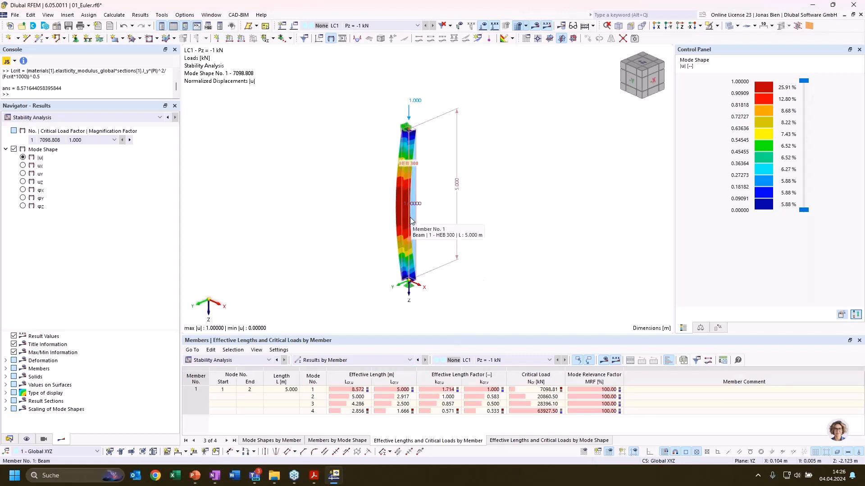
Activate the Steel Design add-on in the base data of the 01_Euler model
{"action": "left_click", "coordinate": [9, 439]}
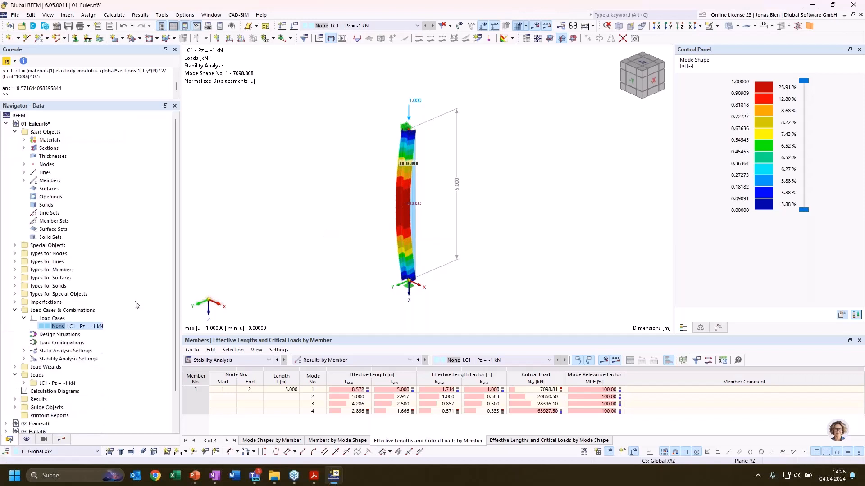
{"action": "right_click", "coordinate": [44, 126]}
{"action": "left_click", "coordinate": [66, 132]}
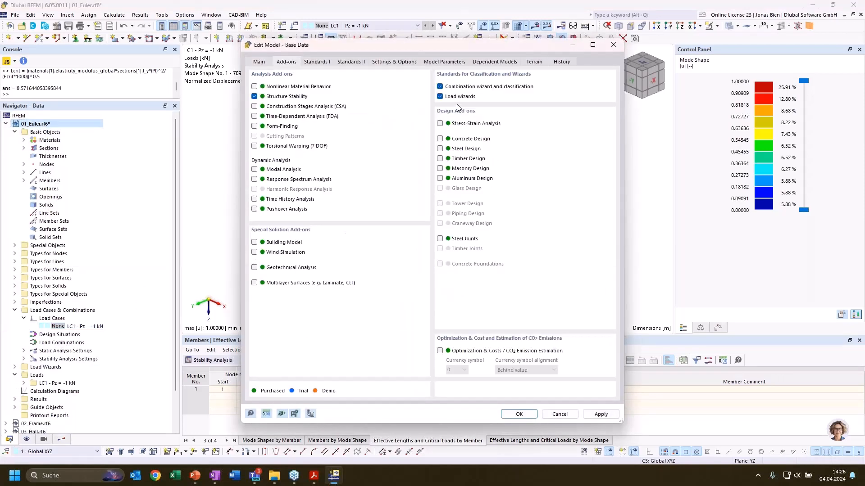
{"action": "left_click", "coordinate": [452, 149]}
{"action": "left_click", "coordinate": [534, 413]}
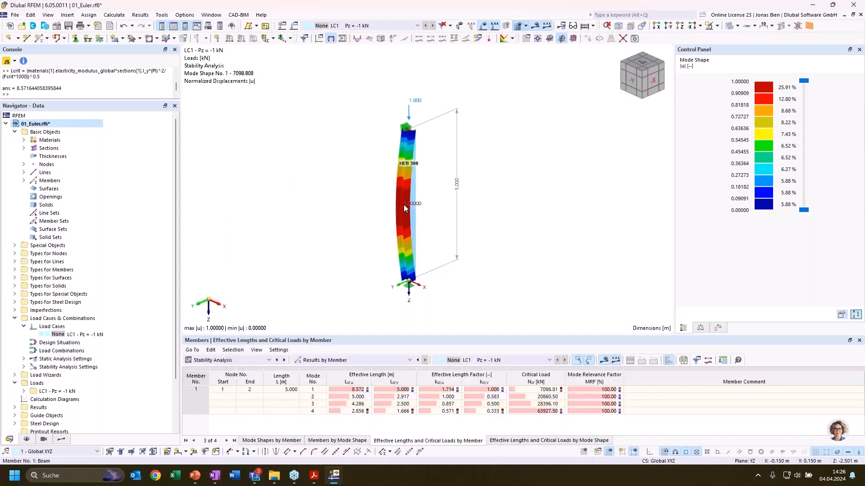
Start new steel design effective lengths for the HEB 300 member and enable their import from stability analysis
{"action": "double_click", "coordinate": [408, 244]}
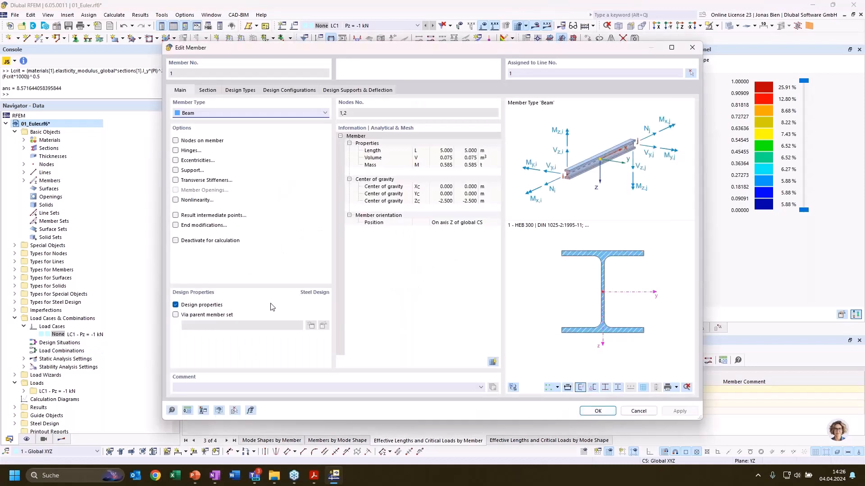
{"action": "left_click", "coordinate": [208, 91]}
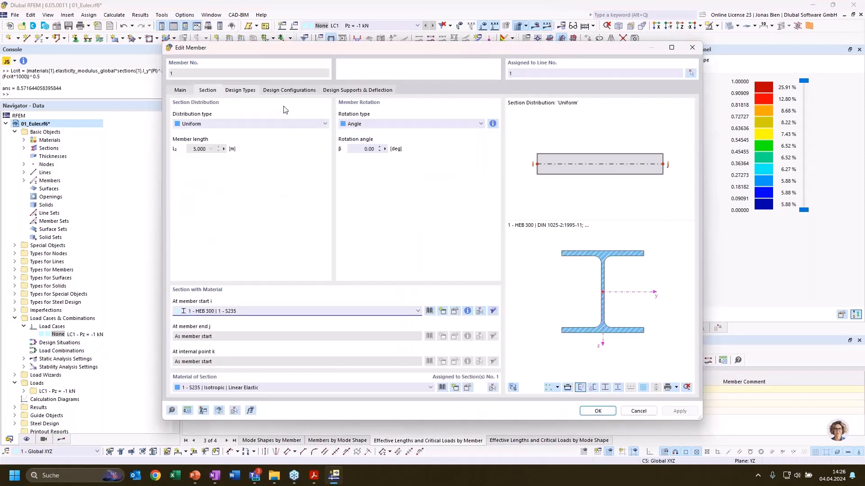
{"action": "left_click", "coordinate": [246, 91]}
{"action": "left_click", "coordinate": [387, 124]}
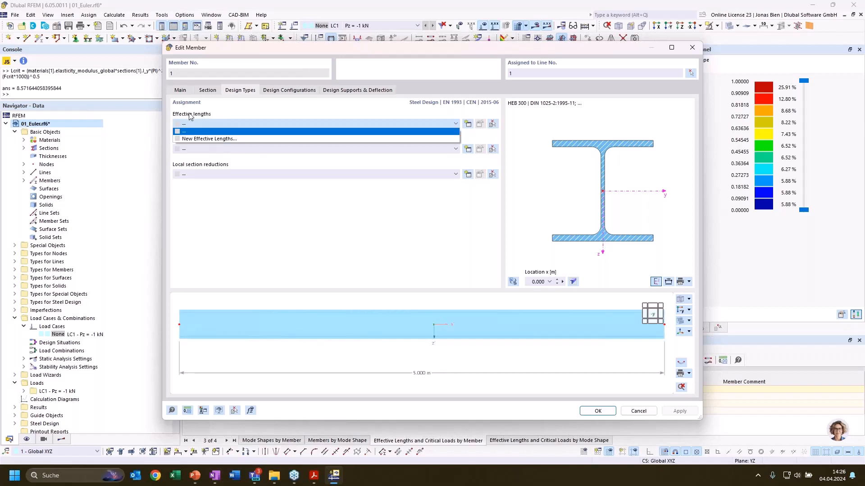
{"action": "left_click", "coordinate": [468, 124]}
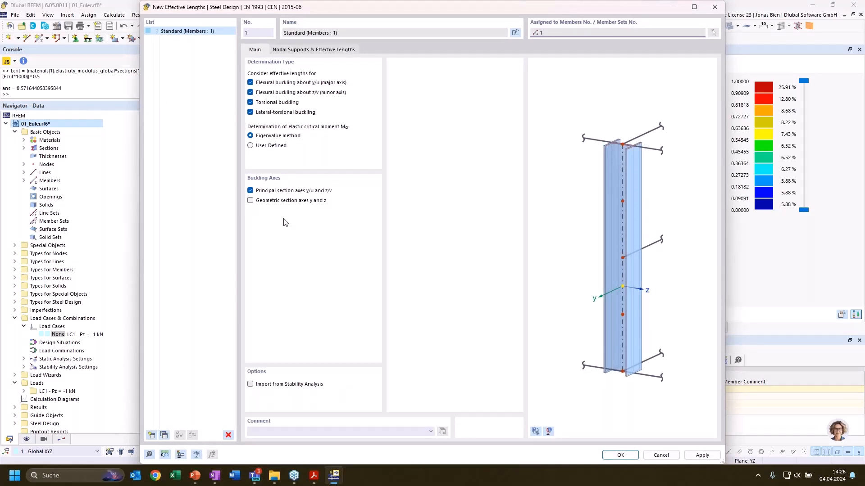
{"action": "left_click", "coordinate": [251, 385]}
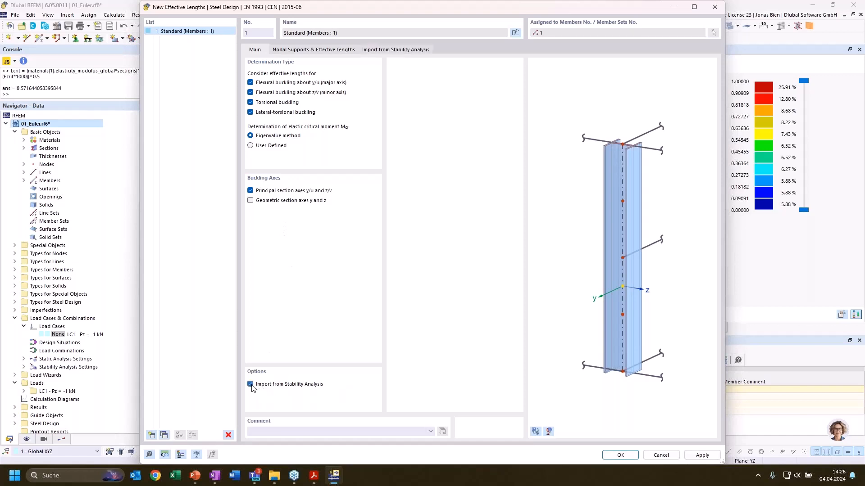
{"action": "left_click", "coordinate": [328, 50]}
{"action": "left_click", "coordinate": [367, 50]}
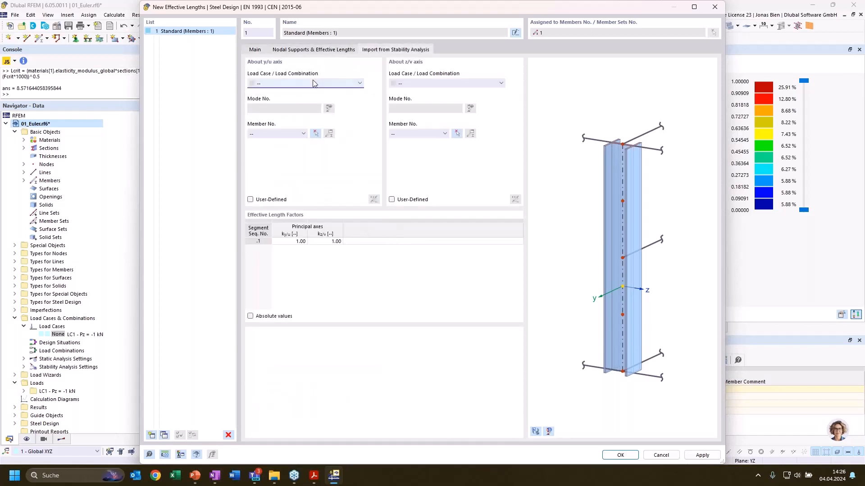
Import the effective length factor about the y/u axis from LC1, mode 1, member 1
{"action": "left_click", "coordinate": [313, 80]}
{"action": "left_click", "coordinate": [303, 98]}
{"action": "left_click", "coordinate": [276, 134]}
{"action": "left_click", "coordinate": [277, 147]}
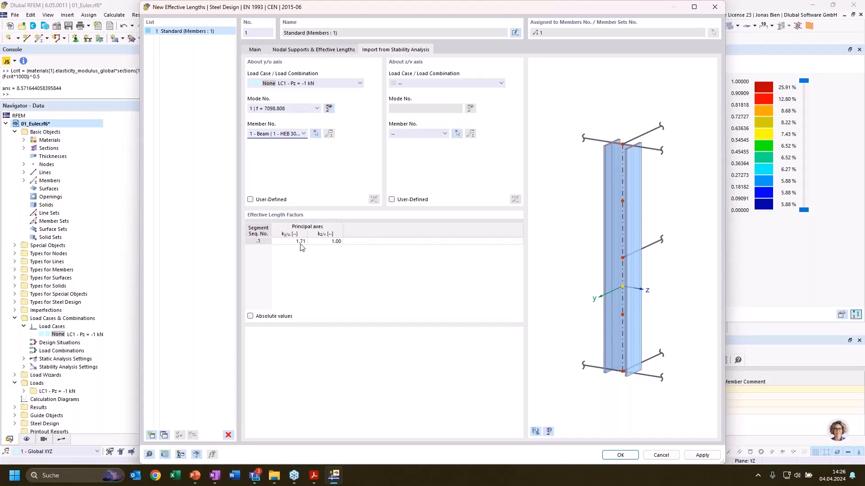
{"action": "left_click_drag", "start_coordinate": [410, 14], "coordinate": [450, 13]}
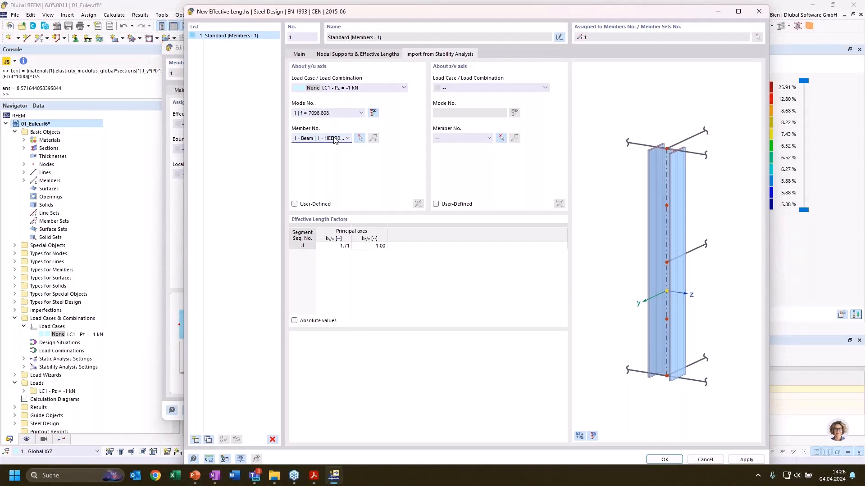
{"action": "left_click", "coordinate": [333, 247]}
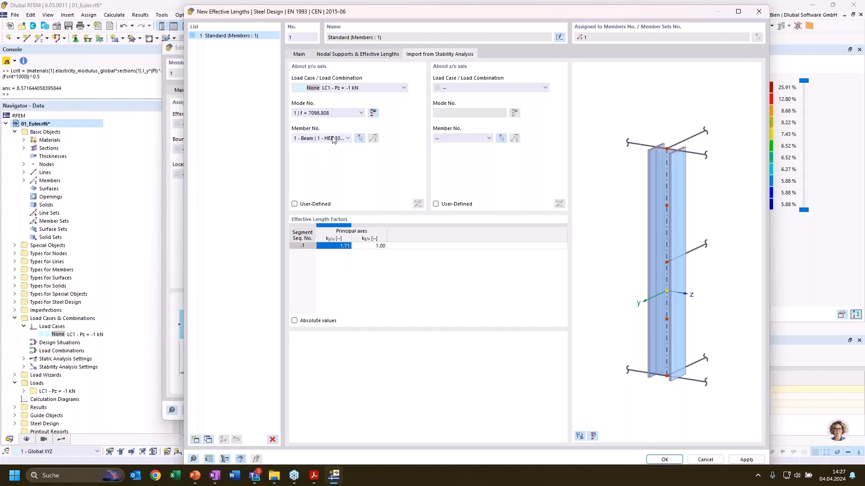
Change the imported mode shape for the y/u axis to mode 2
{"action": "left_click", "coordinate": [335, 113]}
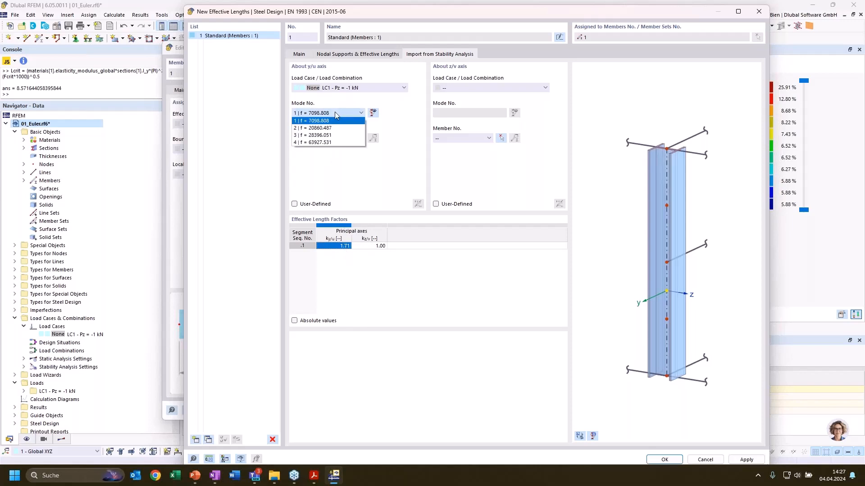
{"action": "left_click", "coordinate": [335, 116]}
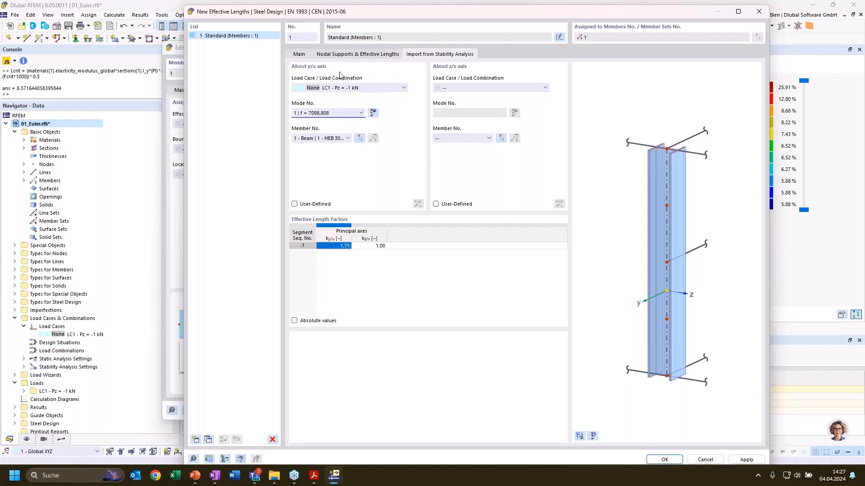
{"action": "left_click", "coordinate": [322, 116]}
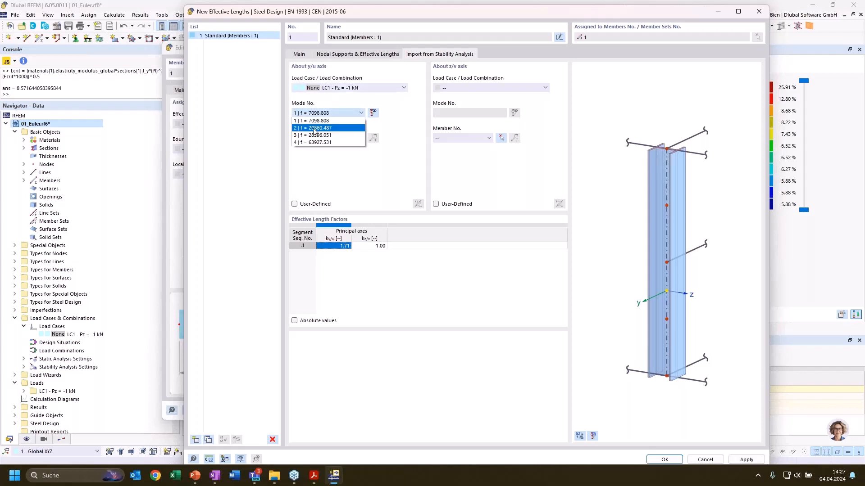
{"action": "left_click", "coordinate": [314, 128]}
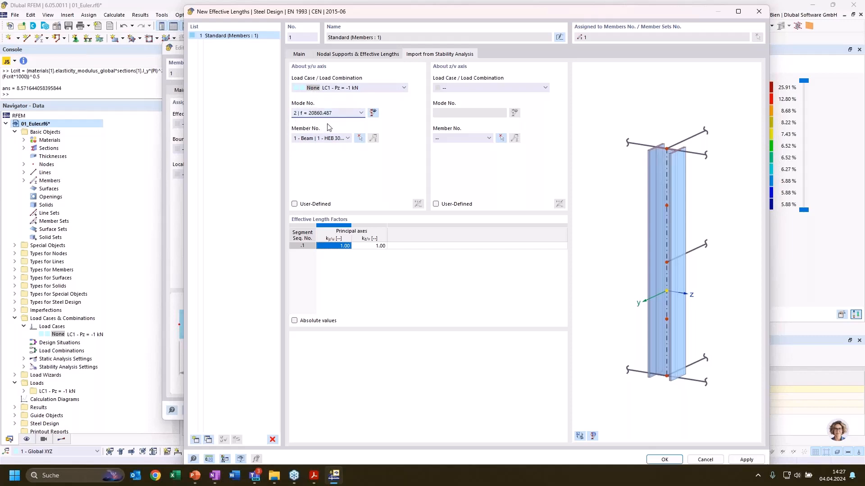
Import the effective length factor about the z/v axis from LC1, mode 1, member 1
{"action": "left_click", "coordinate": [481, 88]}
{"action": "left_click", "coordinate": [481, 96]}
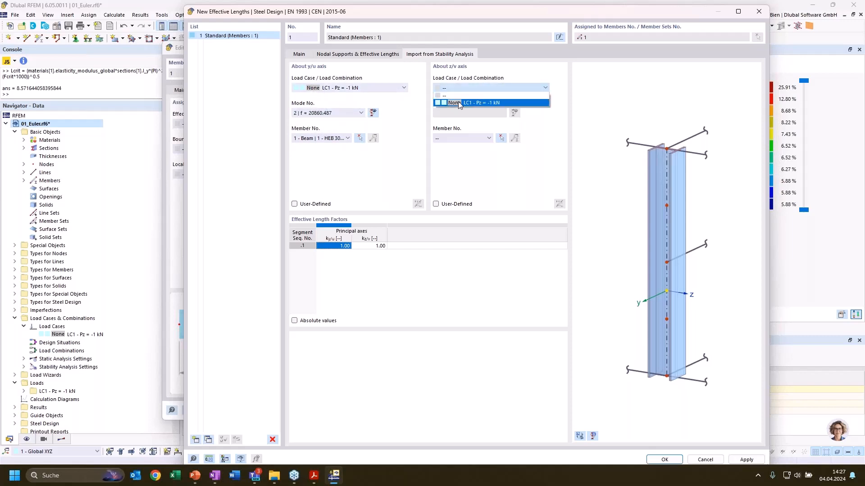
{"action": "left_click", "coordinate": [455, 138]}
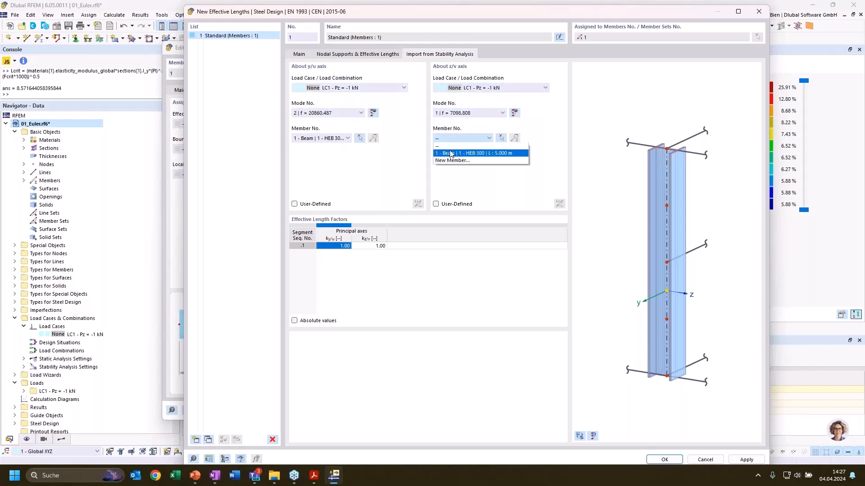
{"action": "left_click", "coordinate": [455, 144]}
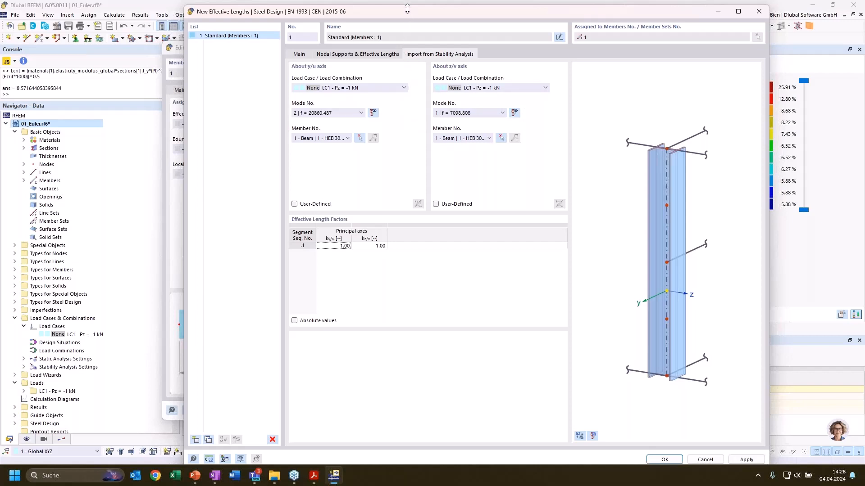
{"action": "left_click_drag", "start_coordinate": [407, 9], "coordinate": [394, 42]}
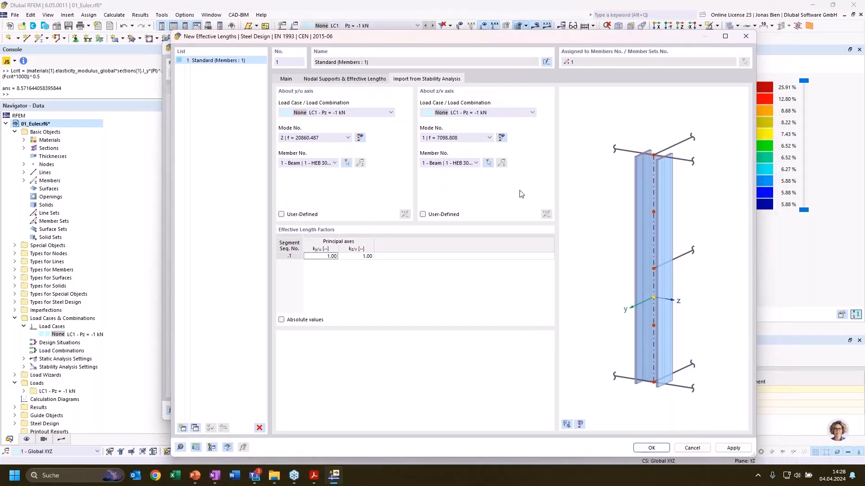
Check the nodal supports and effective length factors, turn off the stability analysis import, and discard the effective lengths and member edits
{"action": "left_click", "coordinate": [321, 80]}
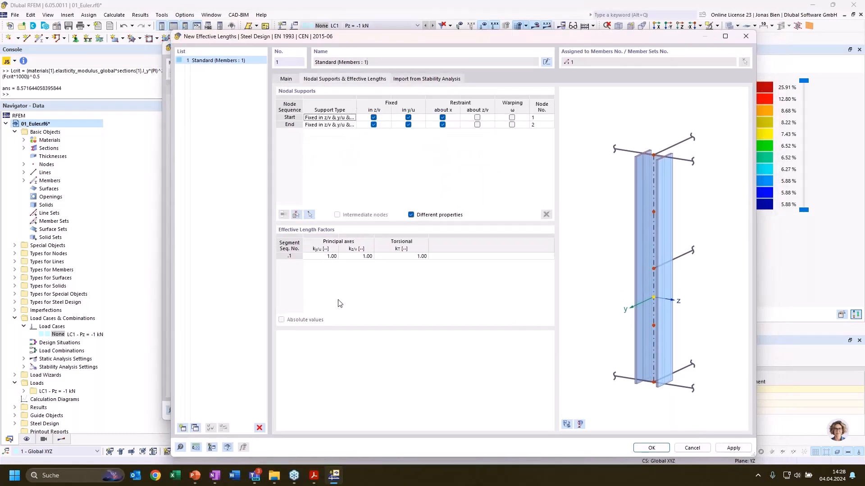
{"action": "left_click", "coordinate": [323, 257]}
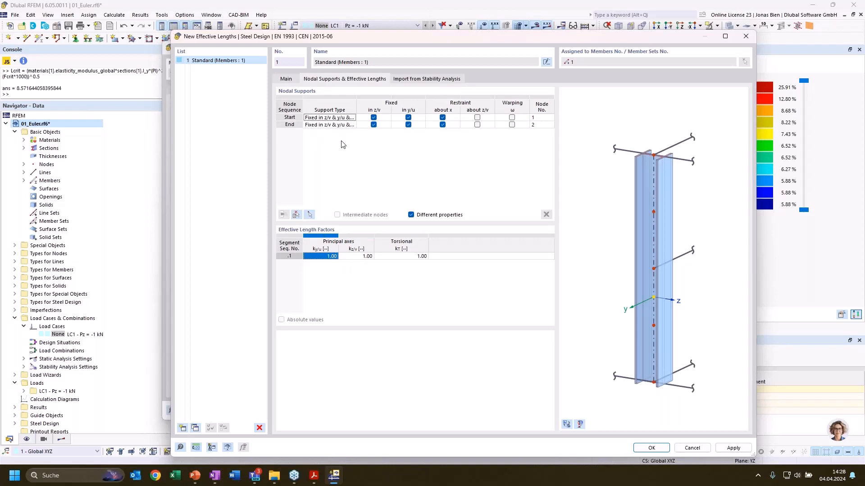
{"action": "left_click", "coordinate": [287, 79]}
{"action": "left_click", "coordinate": [282, 377]}
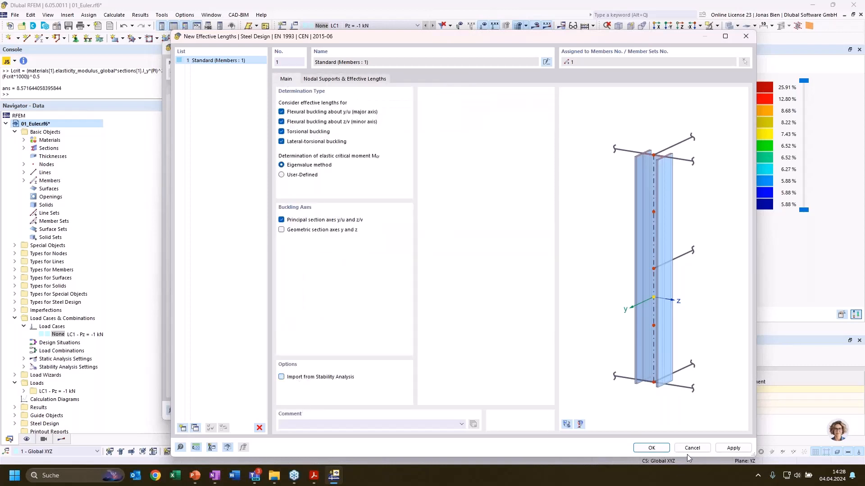
{"action": "left_click", "coordinate": [691, 448]}
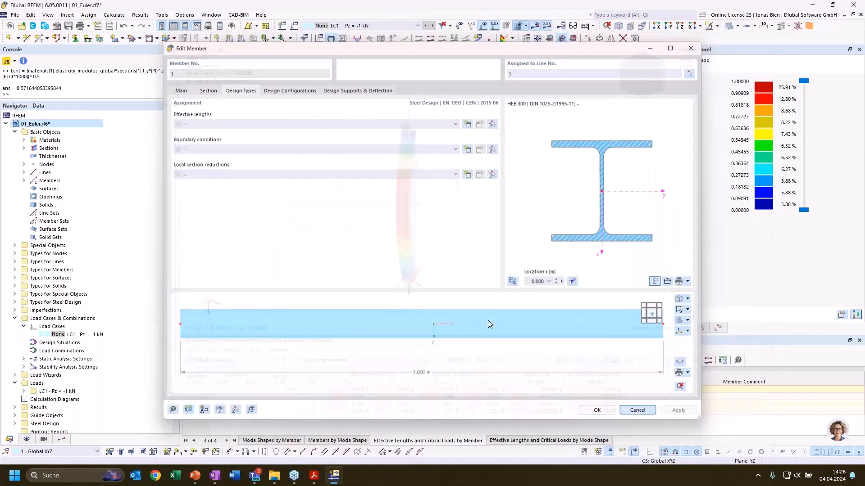
{"action": "key", "text": "Escape"}
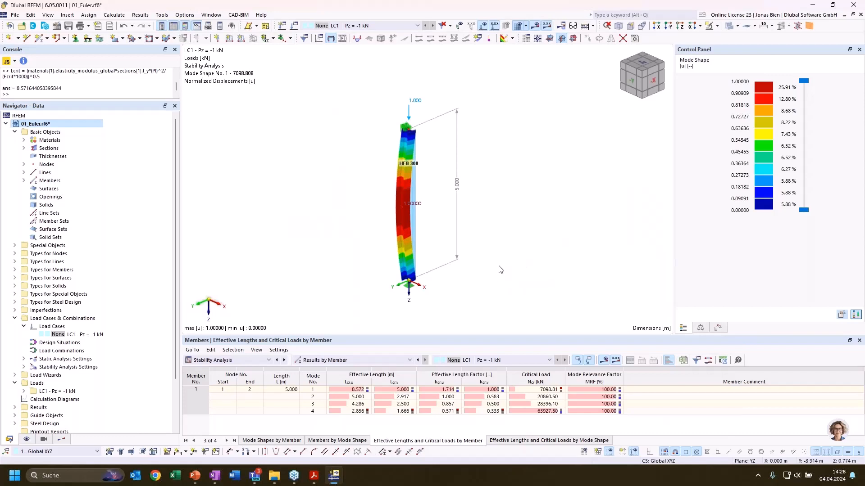
Fix the rotations φX and φY of the nodal support Gelenkig at node 1, the column's base
{"action": "middle_click_drag", "start_coordinate": [499, 266], "coordinate": [485, 271], "text": "ctrl"}
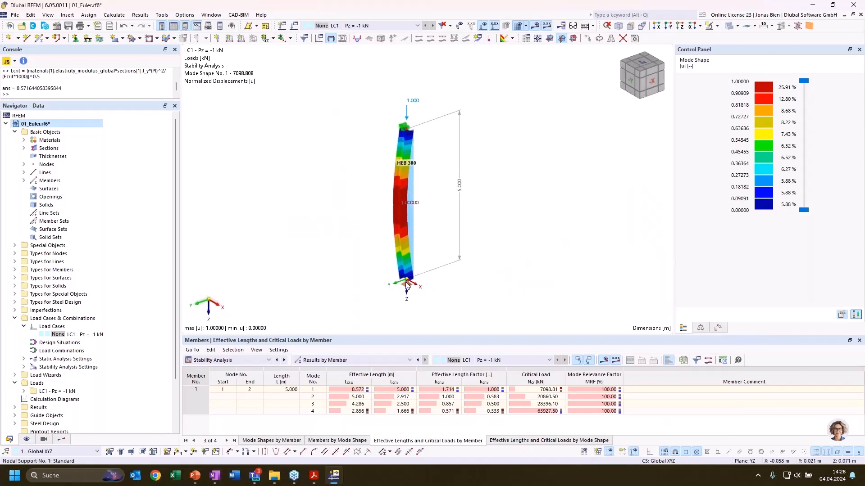
{"action": "double_click", "coordinate": [406, 284]}
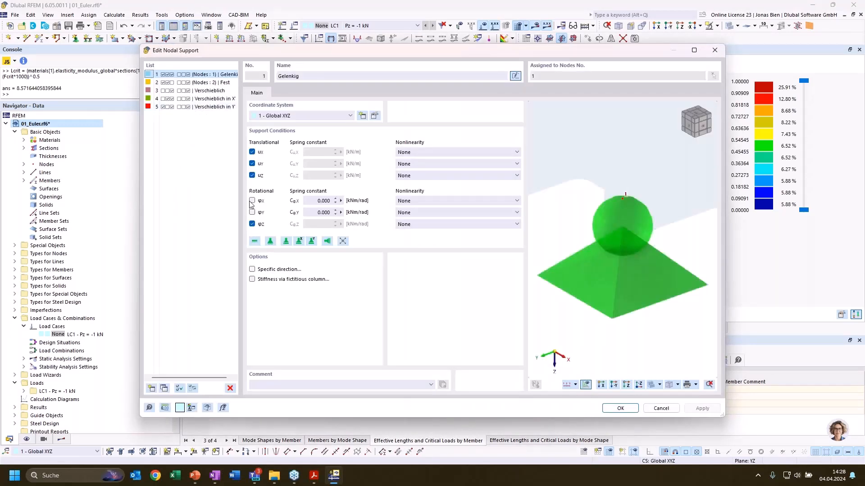
{"action": "left_click", "coordinate": [252, 213]}
{"action": "left_click", "coordinate": [252, 213]}
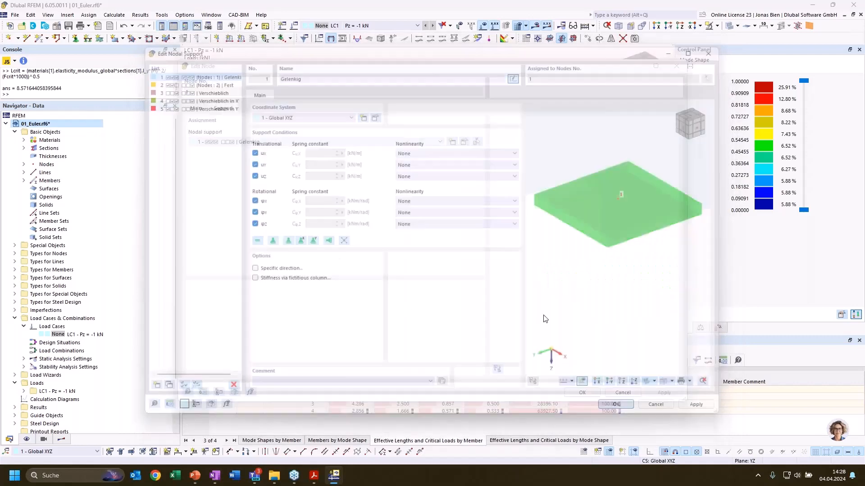
Apply the support change to node 1 and recalculate the whole model, ignoring the steel design plausibility check
{"action": "left_click", "coordinate": [588, 393]}
{"action": "scroll", "coordinate": [536, 293], "scroll_direction": "up", "scroll_amount": 2}
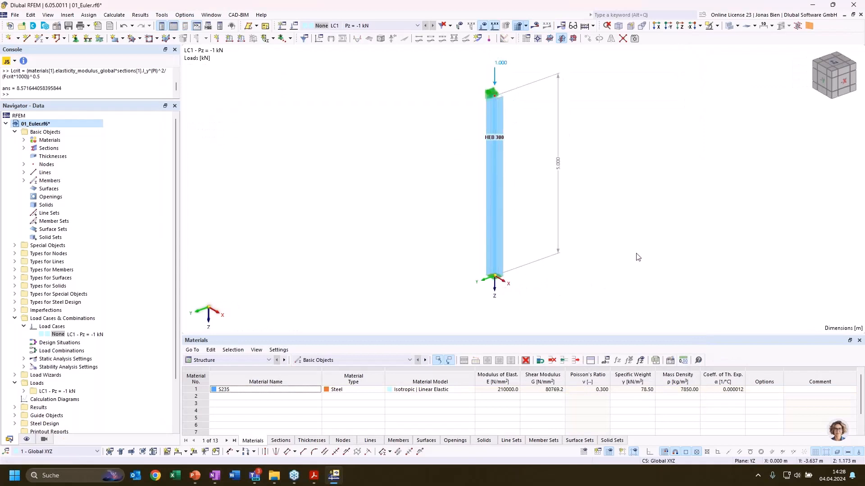
{"action": "middle_click_drag", "start_coordinate": [637, 255], "coordinate": [621, 270]}
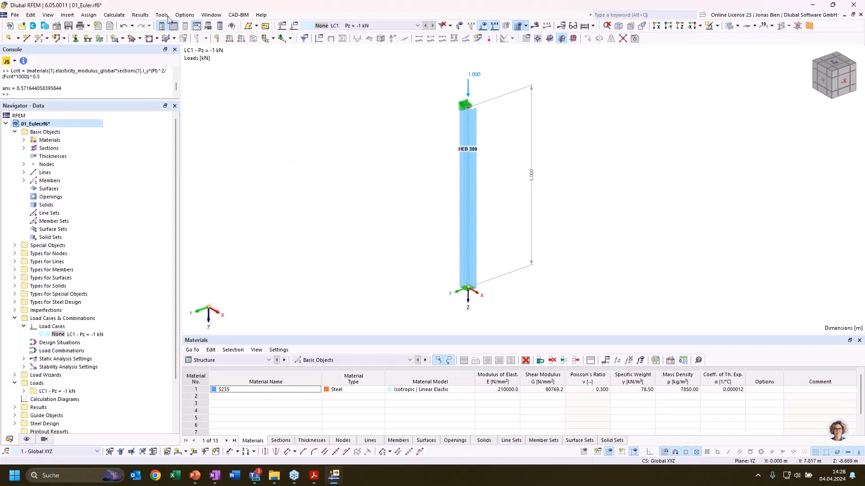
{"action": "left_click", "coordinate": [114, 15]}
{"action": "left_click", "coordinate": [145, 46]}
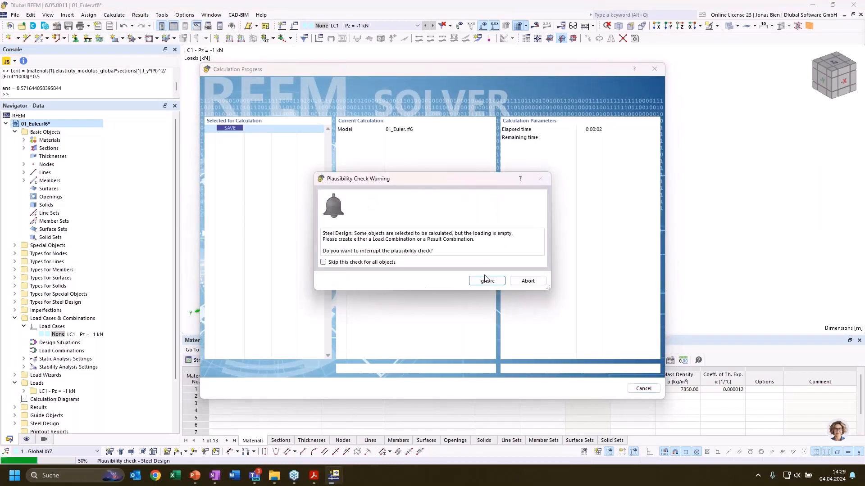
{"action": "left_click", "coordinate": [486, 281]}
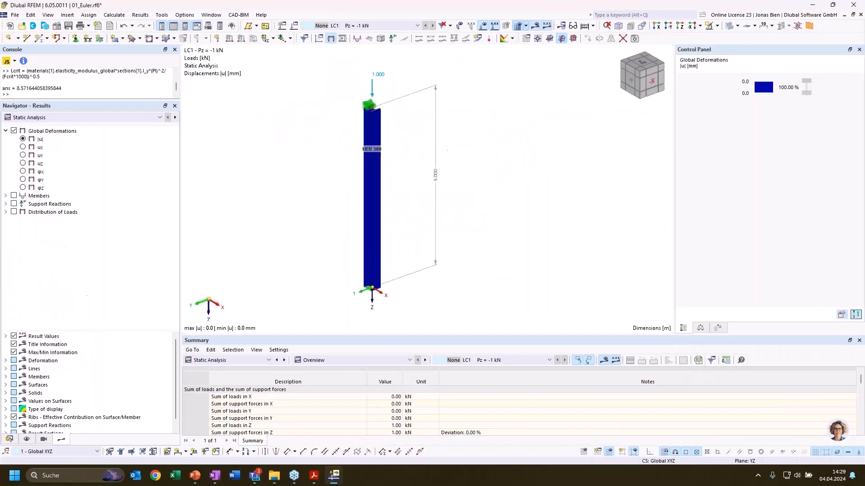
Display the stability analysis results by member, with the table of effective lengths and critical loads
{"action": "left_click", "coordinate": [135, 117]}
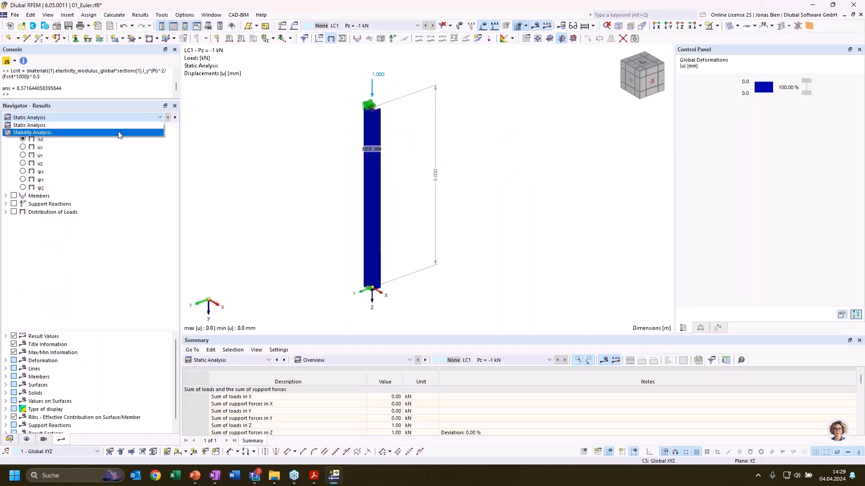
{"action": "left_click", "coordinate": [120, 133]}
{"action": "left_click", "coordinate": [322, 360]}
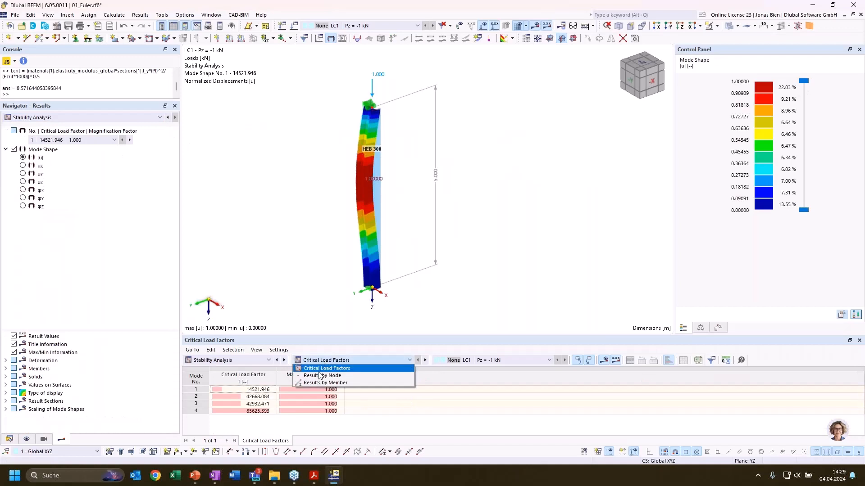
{"action": "left_click", "coordinate": [318, 382]}
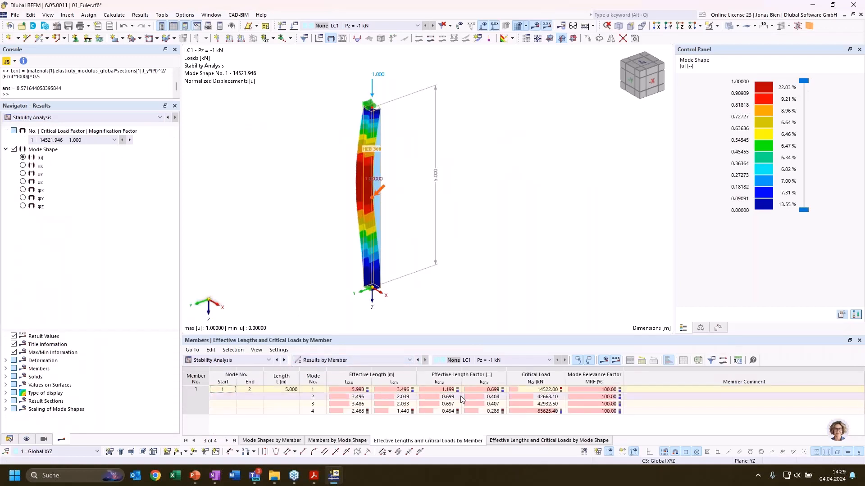
Compare the effective length factor kcr,v of mode 1 and kcr,u of mode 2 with their buckling shapes on the column
{"action": "left_click", "coordinate": [477, 390]}
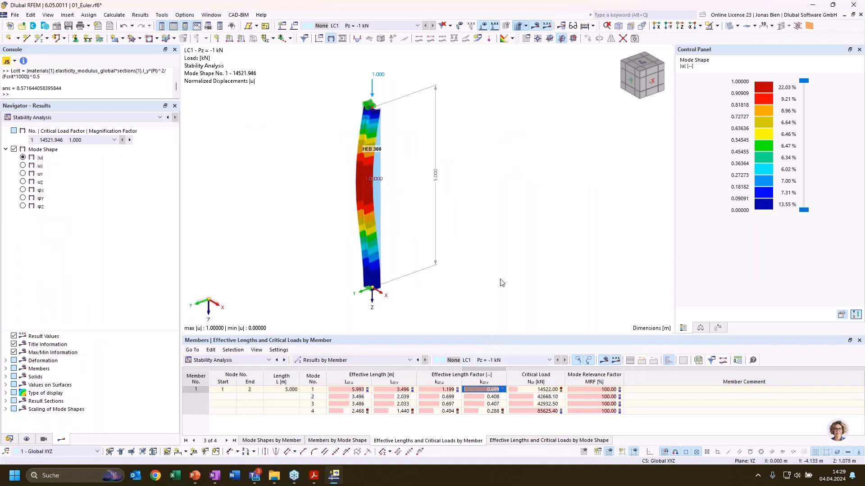
{"action": "middle_click_drag", "start_coordinate": [499, 282], "coordinate": [407, 255], "text": "ctrl"}
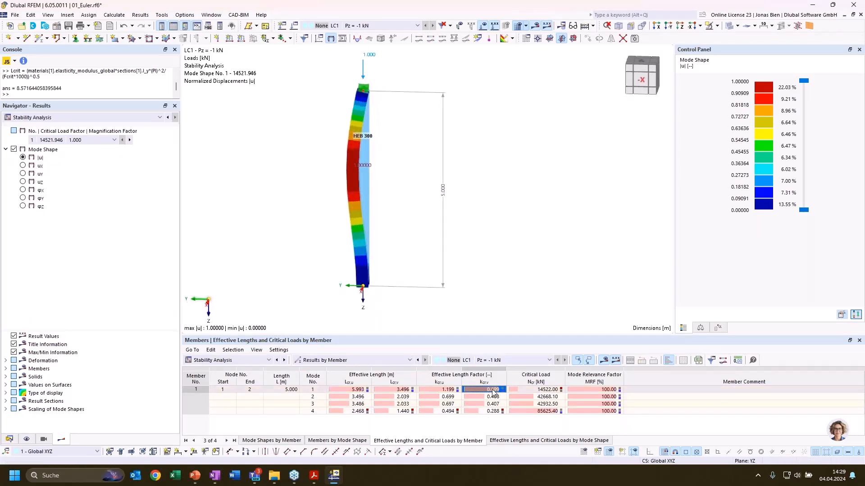
{"action": "left_click", "coordinate": [443, 398]}
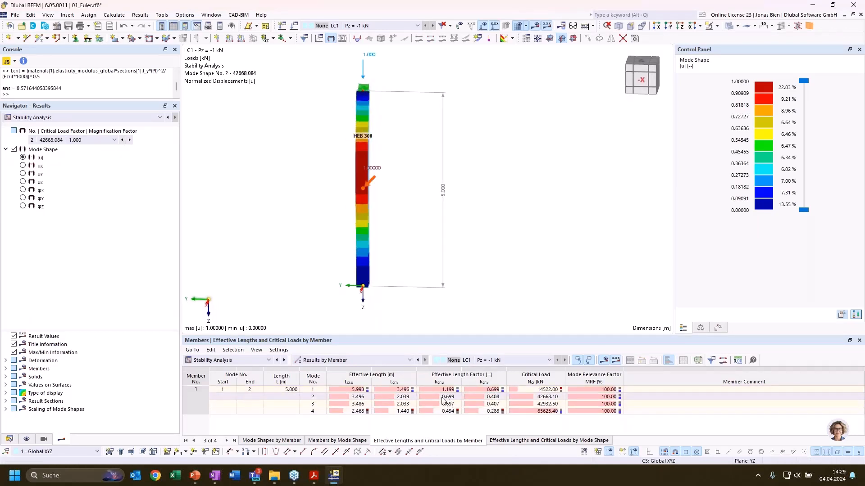
{"action": "middle_click_drag", "start_coordinate": [339, 297], "coordinate": [396, 294], "text": "ctrl"}
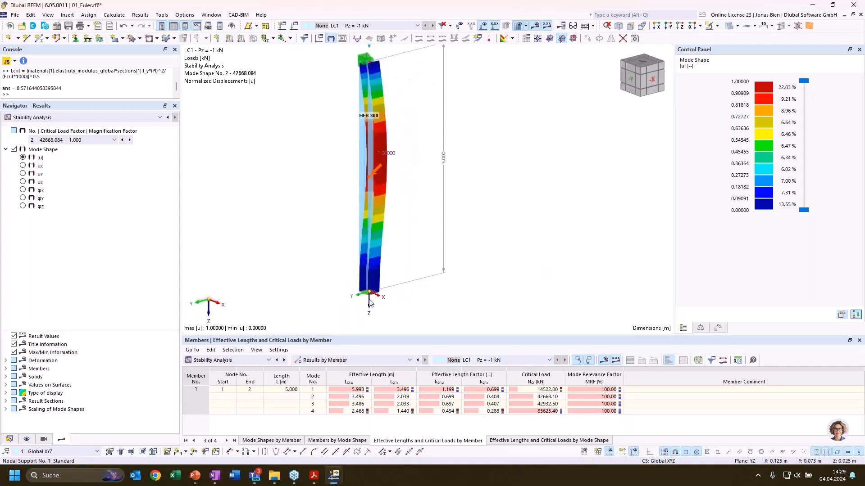
Release the rotations φX and φY of the base support Gelenkig and set both rotational spring constants to 10000 kNm/rad
{"action": "scroll", "coordinate": [374, 299], "scroll_direction": "up", "scroll_amount": 3}
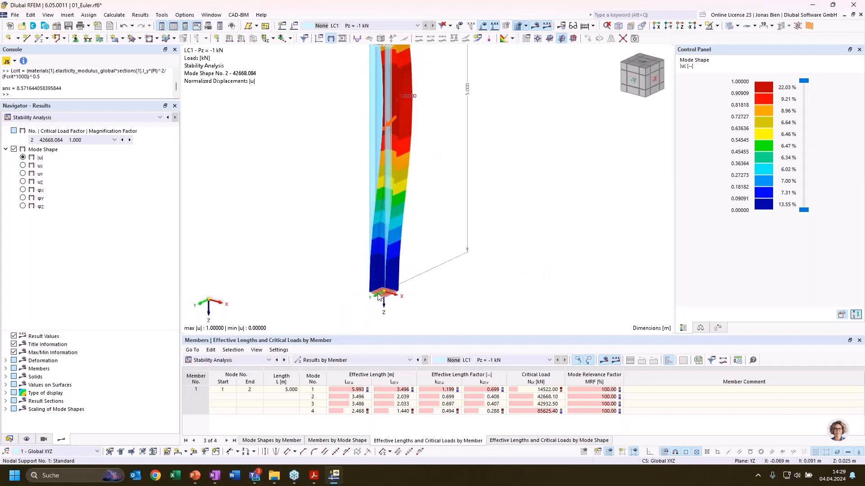
{"action": "double_click", "coordinate": [378, 297]}
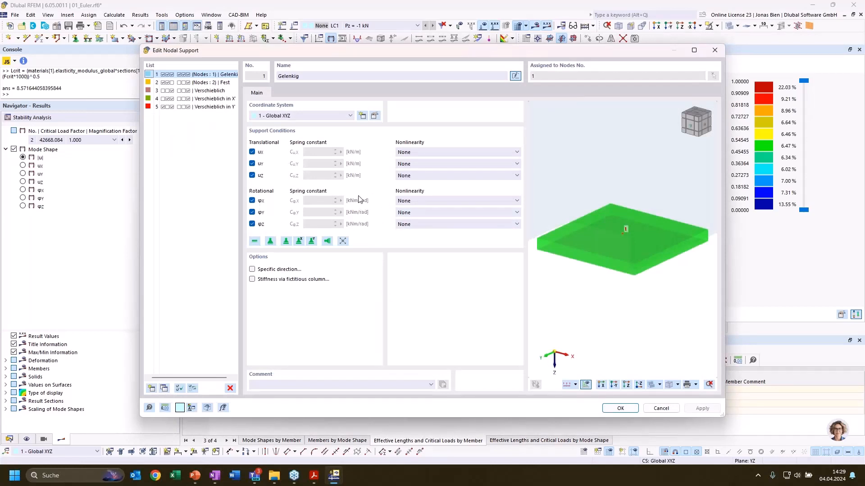
{"action": "left_click", "coordinate": [253, 201]}
{"action": "left_click", "coordinate": [252, 212]}
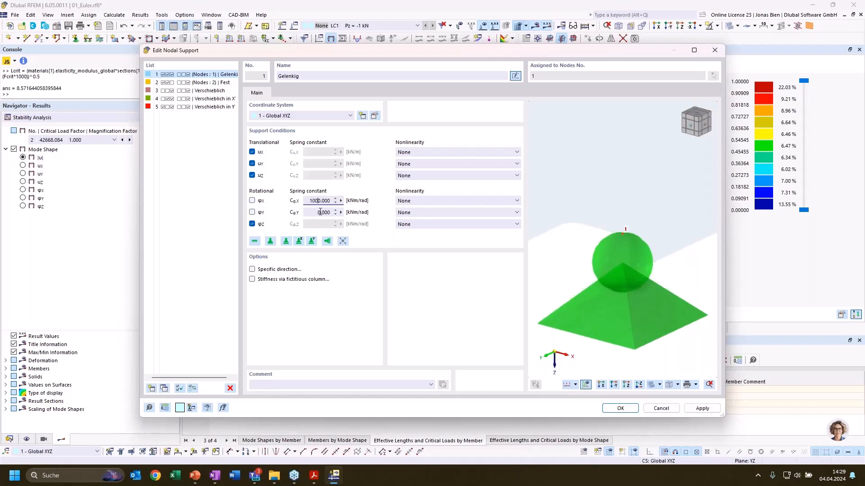
{"action": "left_click", "coordinate": [314, 212]}
{"action": "type", "text": "1000"}
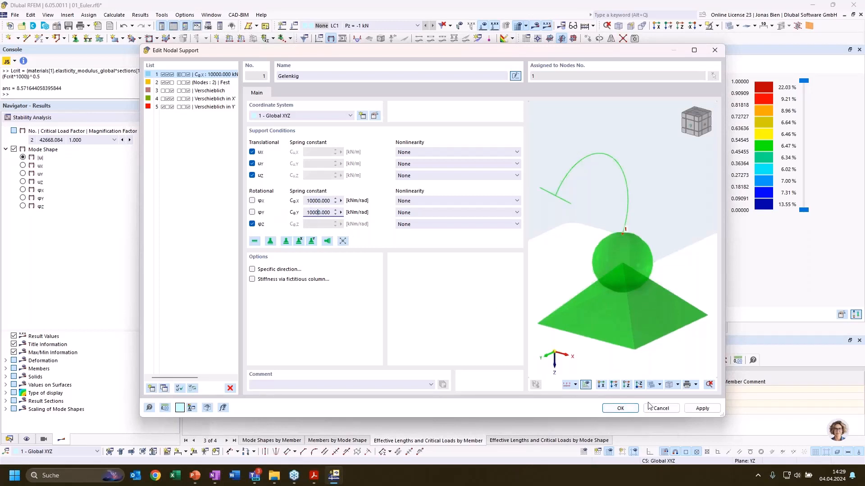
{"action": "left_click", "coordinate": [626, 411]}
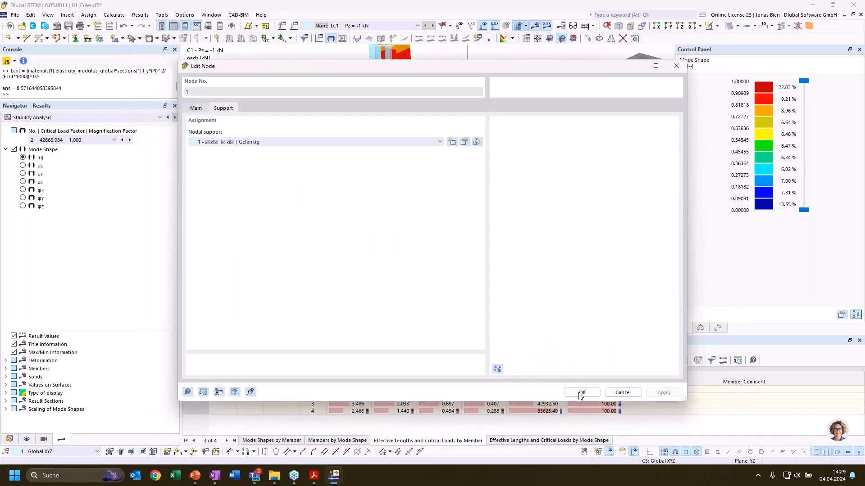
{"action": "left_click", "coordinate": [582, 392]}
Recalculate the whole model with the rotational springs at the base, ignoring the steel design plausibility check
{"action": "scroll", "coordinate": [652, 237], "scroll_direction": "down", "scroll_amount": 2}
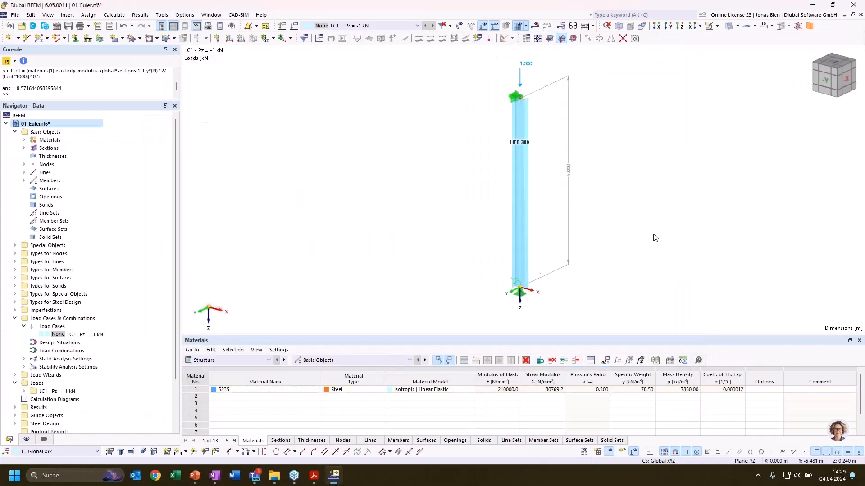
{"action": "middle_click_drag", "start_coordinate": [594, 238], "coordinate": [554, 236]}
{"action": "left_click", "coordinate": [119, 15]}
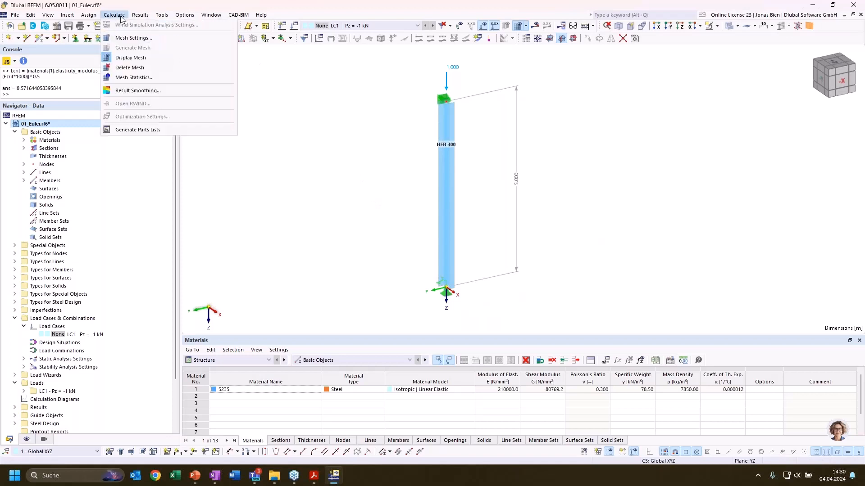
{"action": "left_click", "coordinate": [140, 36]}
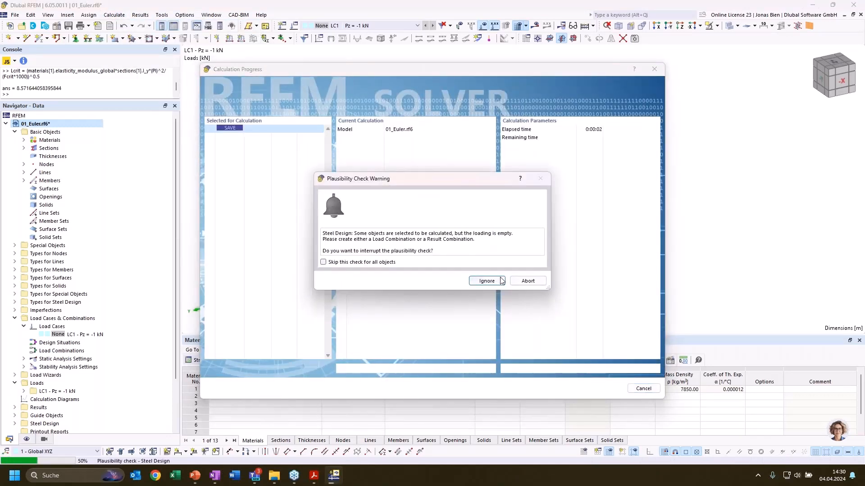
{"action": "left_click", "coordinate": [500, 280]}
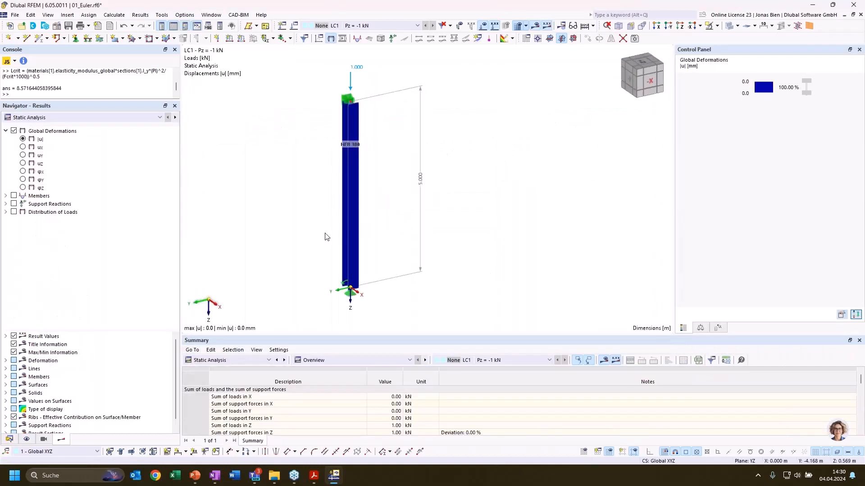
Switch the results to the stability analysis and list the effective lengths and critical loads by member
{"action": "left_click", "coordinate": [68, 117]}
{"action": "left_click", "coordinate": [63, 133]}
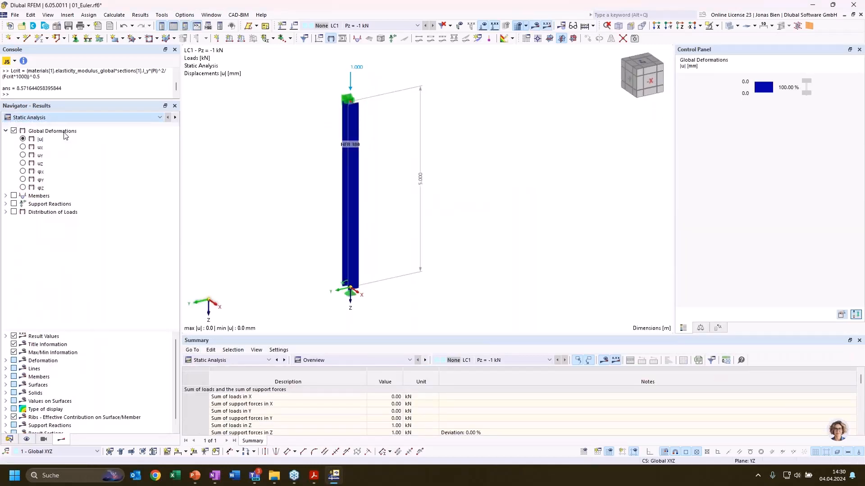
{"action": "left_click", "coordinate": [362, 360]}
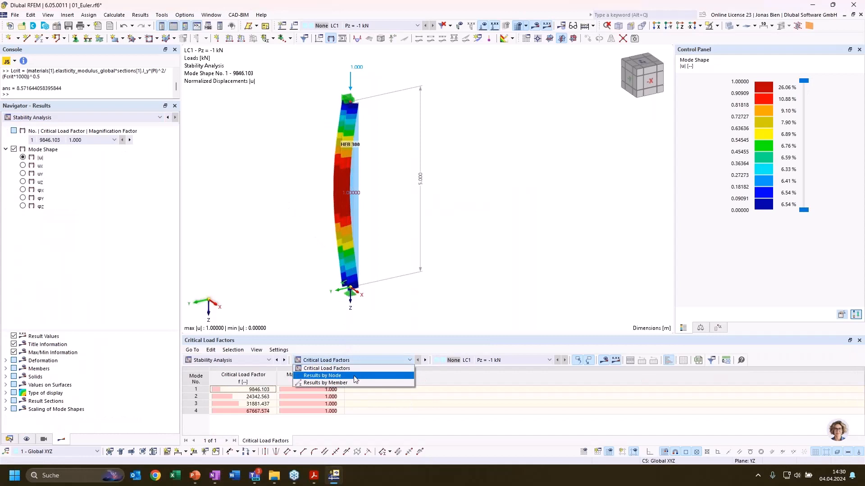
{"action": "left_click", "coordinate": [343, 376]}
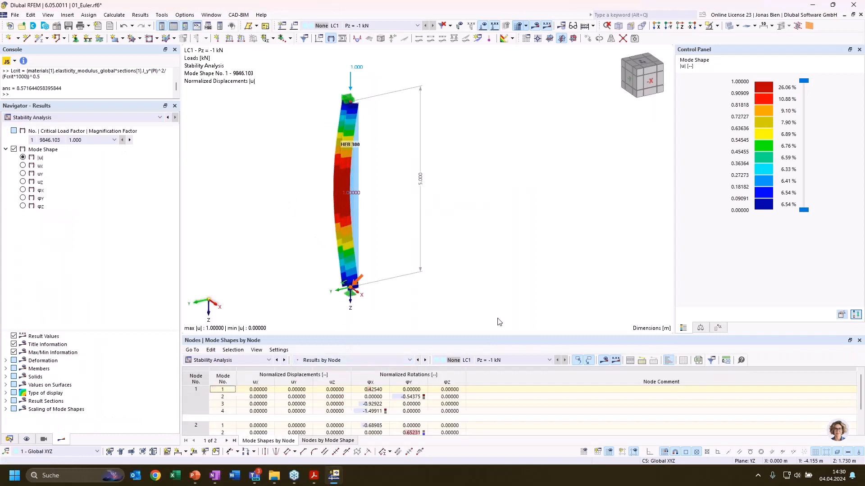
{"action": "left_click", "coordinate": [355, 362]}
{"action": "left_click", "coordinate": [347, 381]}
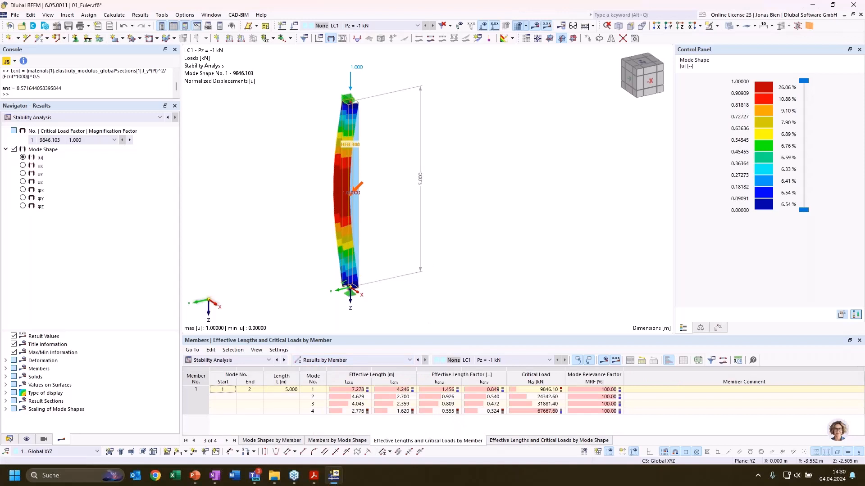
Examine the spring-supported column's effective length factors kcr,v for mode 1 and kcr,u for mode 2, along with their mode shapes
{"action": "mouse_move", "coordinate": [477, 173]}
{"action": "middle_mouse_down", "text": "ctrl"}
{"action": "mouse_move", "coordinate": [460, 169]}
{"action": "mouse_move", "coordinate": [490, 171]}
{"action": "middle_mouse_up", "text": "ctrl"}
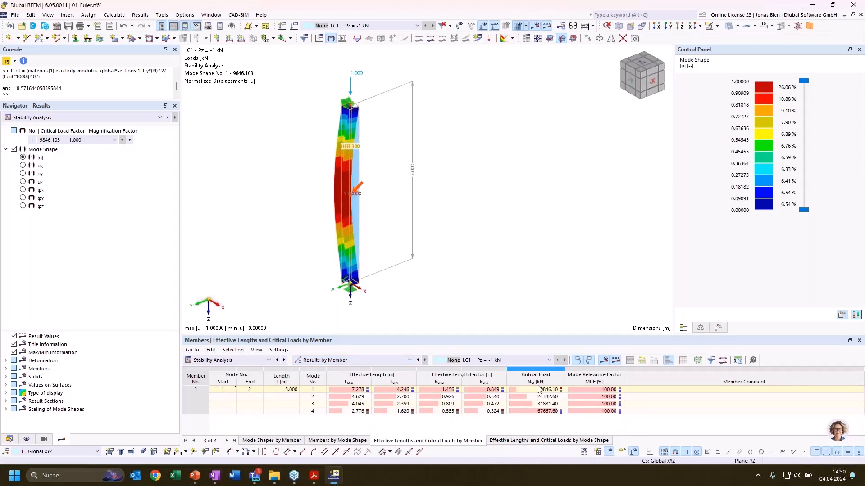
{"action": "left_click", "coordinate": [493, 391]}
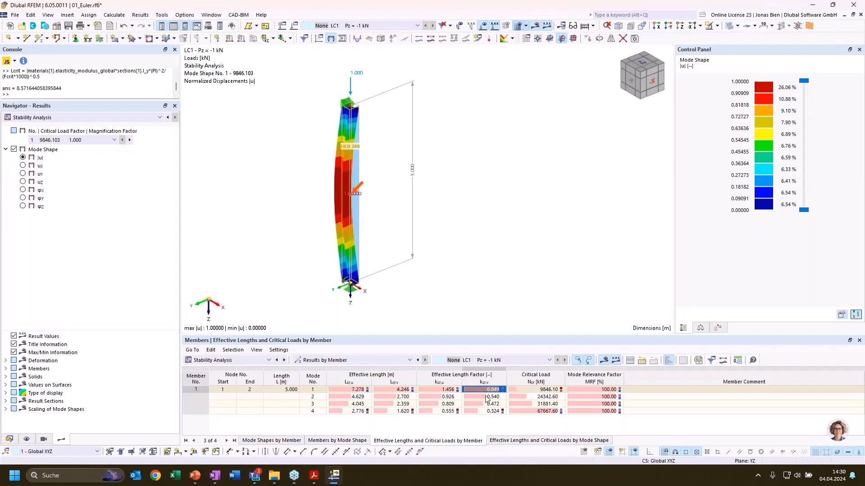
{"action": "left_click", "coordinate": [453, 398]}
{"action": "left_click", "coordinate": [475, 391]}
{"action": "left_click", "coordinate": [442, 398]}
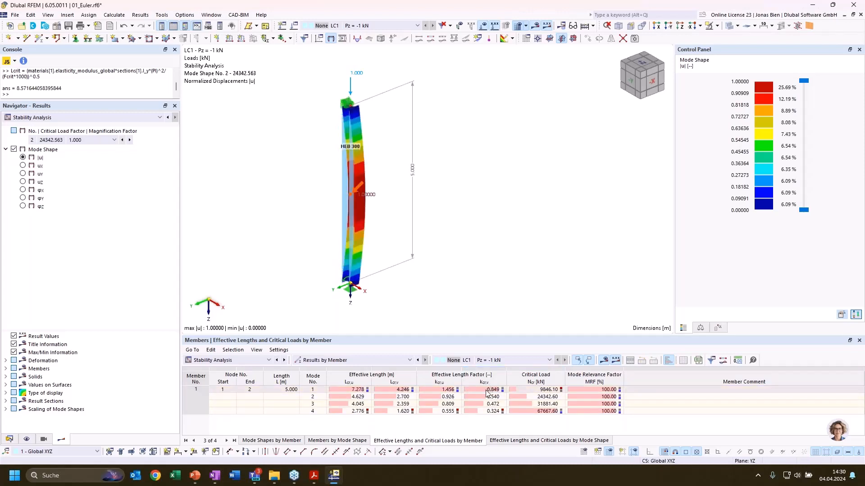
{"action": "left_click", "coordinate": [486, 390]}
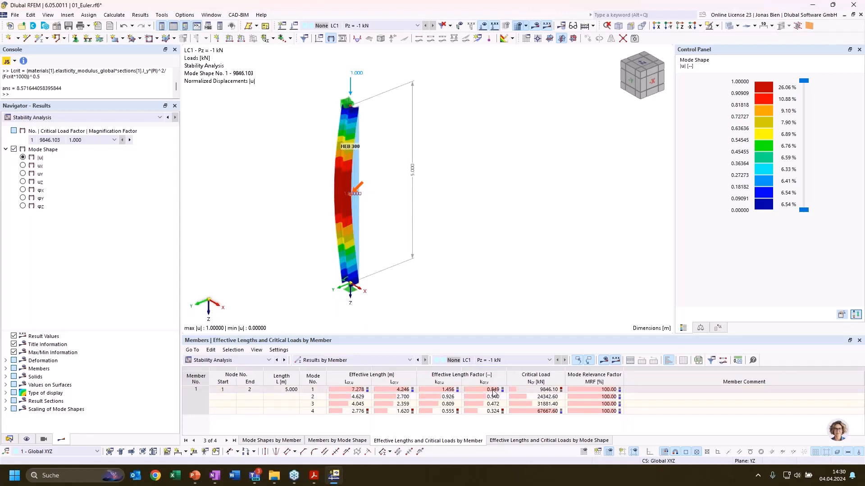
{"action": "middle_click_drag", "start_coordinate": [475, 238], "coordinate": [466, 263], "text": "ctrl"}
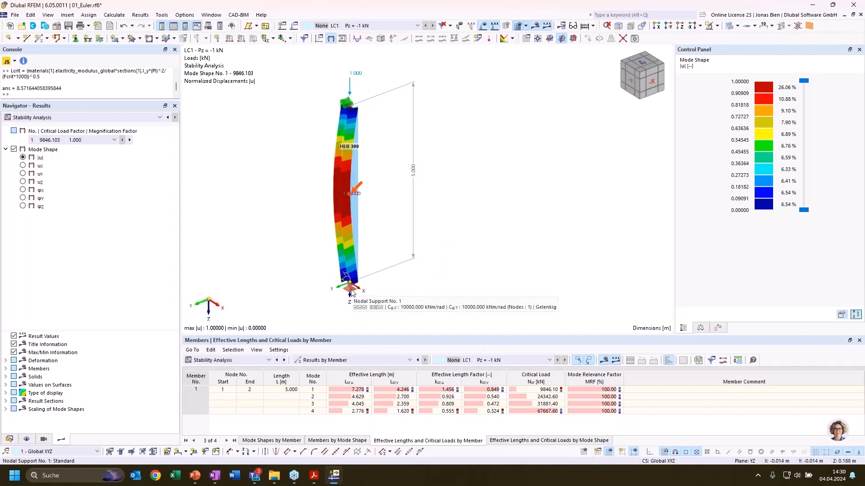
Set the rotational spring constants Cφ,X and Cφ,Y of the base nodal support Gelenkig to 0
{"action": "double_click", "coordinate": [352, 294]}
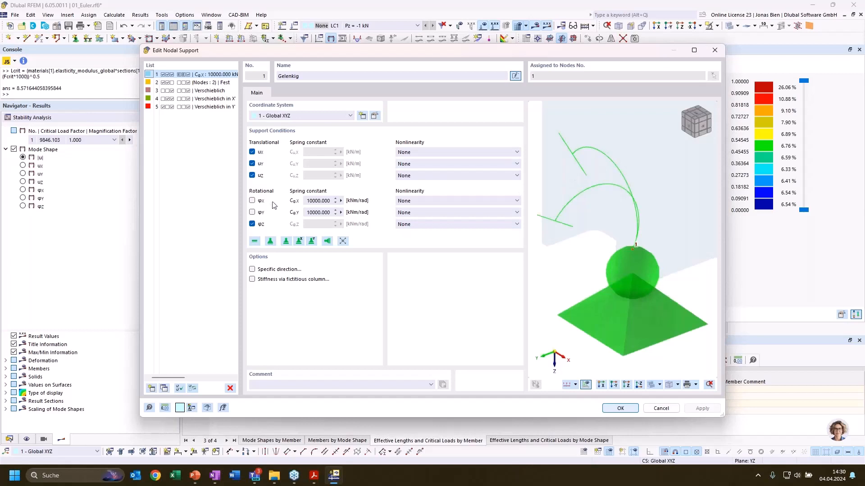
{"action": "double_click", "coordinate": [321, 211]}
{"action": "type", "text": "0"}
{"action": "double_click", "coordinate": [308, 200]}
{"action": "type", "text": "0"}
Set the nonlinearity of φX and φY to Stiffness Diagram and review the φX diagram's force-dependent spring values
{"action": "left_click", "coordinate": [419, 201]}
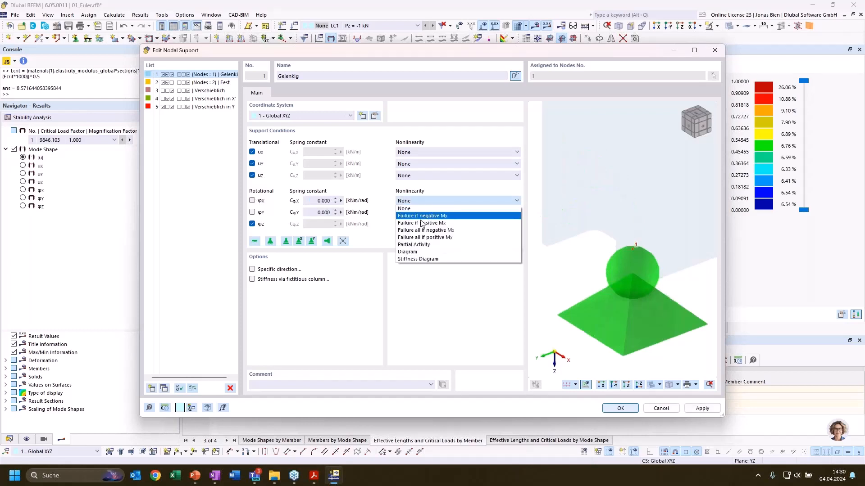
{"action": "left_click", "coordinate": [418, 259]}
{"action": "left_click", "coordinate": [419, 212]}
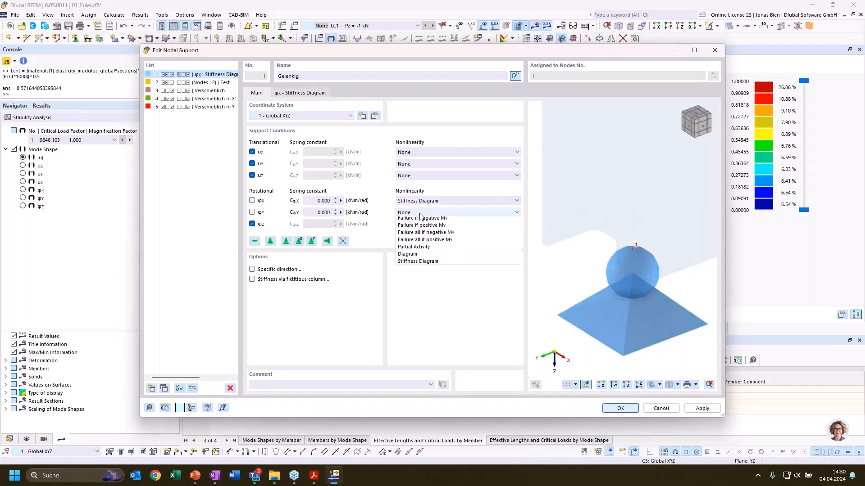
{"action": "left_click", "coordinate": [416, 271]}
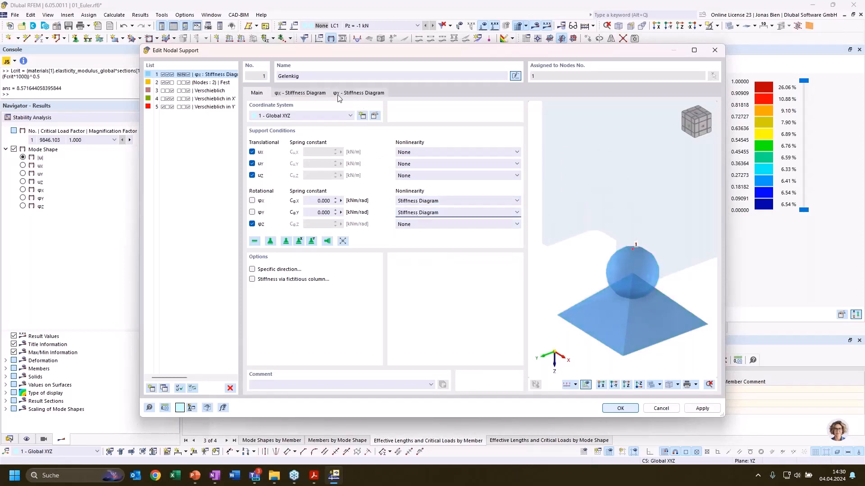
{"action": "left_click", "coordinate": [300, 92]}
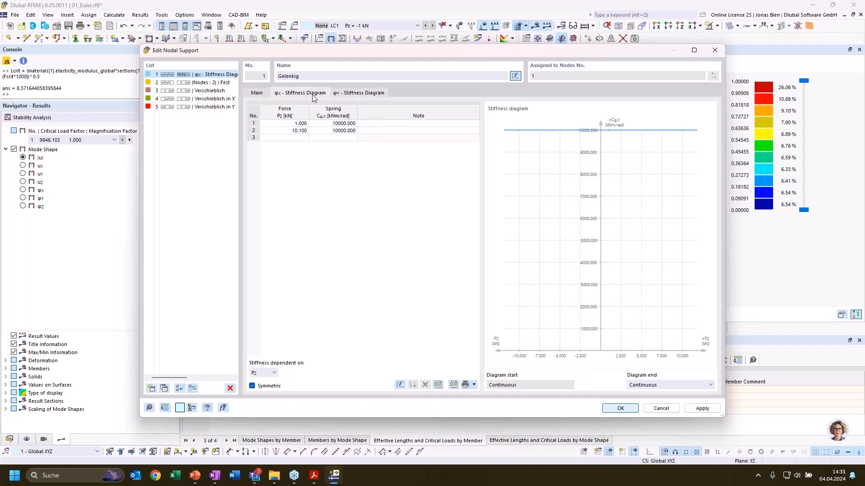
{"action": "left_click", "coordinate": [256, 92]}
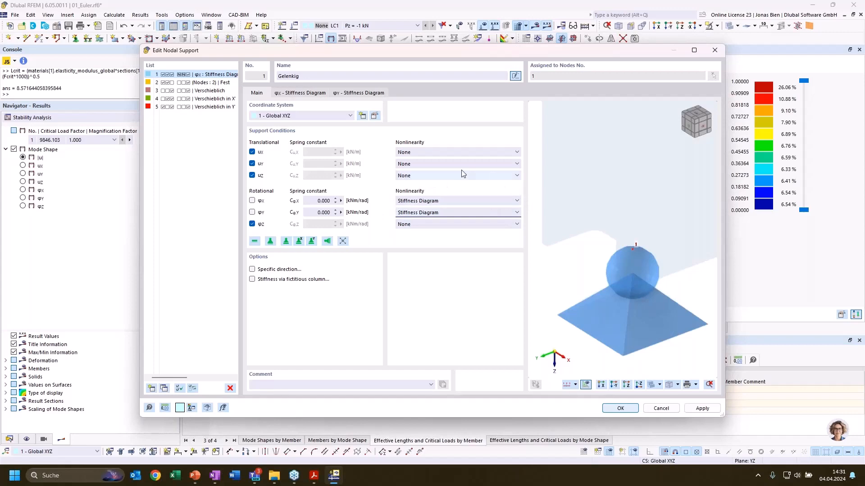
Apply the stiffness-diagram support definition to node 1 and calculate everything, ignoring the steel design plausibility warning
{"action": "left_click", "coordinate": [621, 409]}
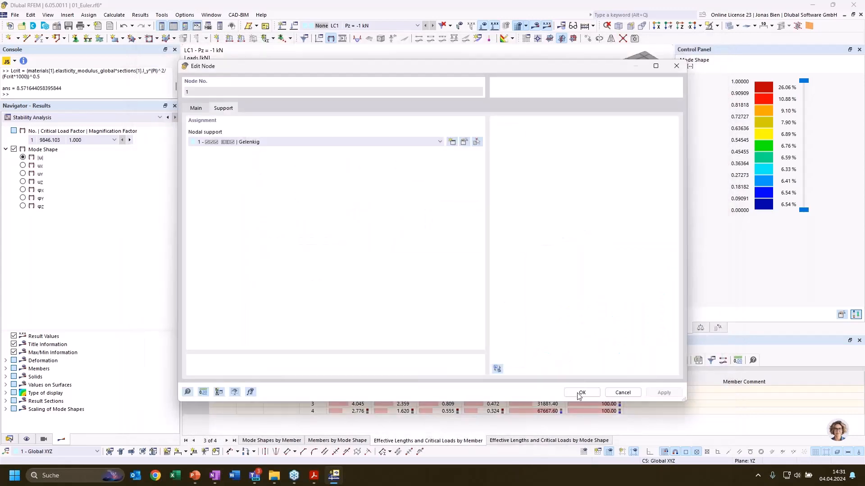
{"action": "left_click", "coordinate": [580, 392]}
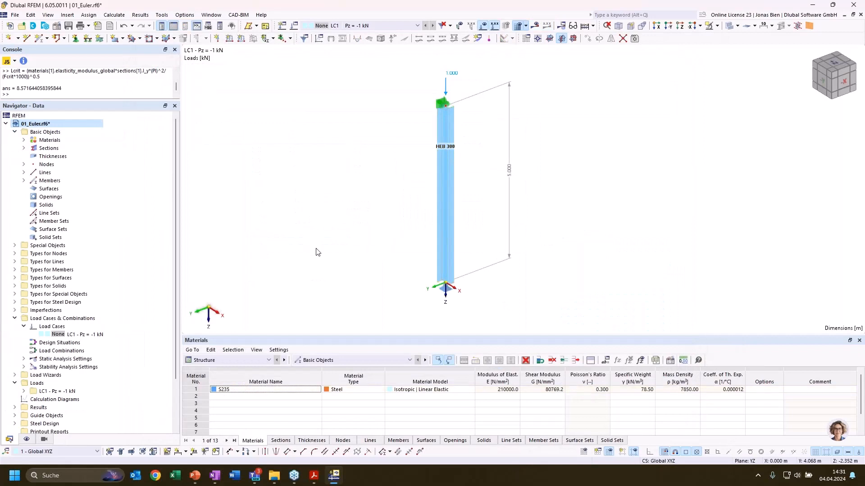
{"action": "left_click", "coordinate": [114, 14]}
{"action": "left_click", "coordinate": [129, 35]}
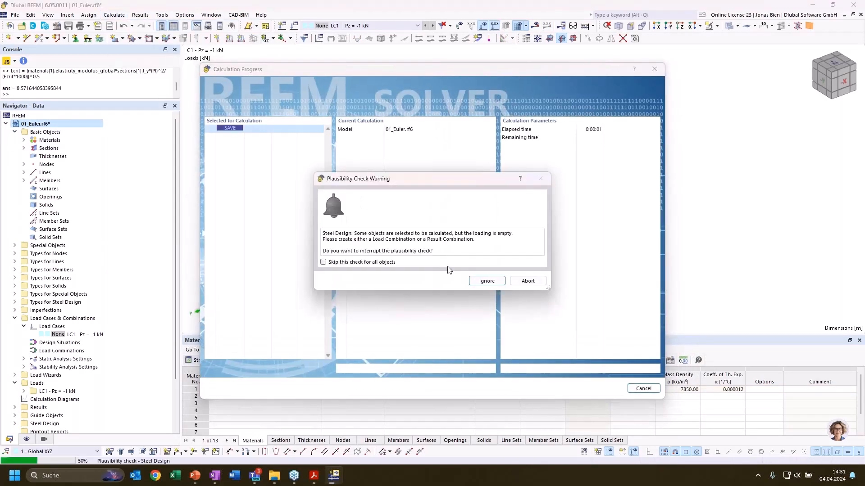
{"action": "left_click", "coordinate": [484, 280]}
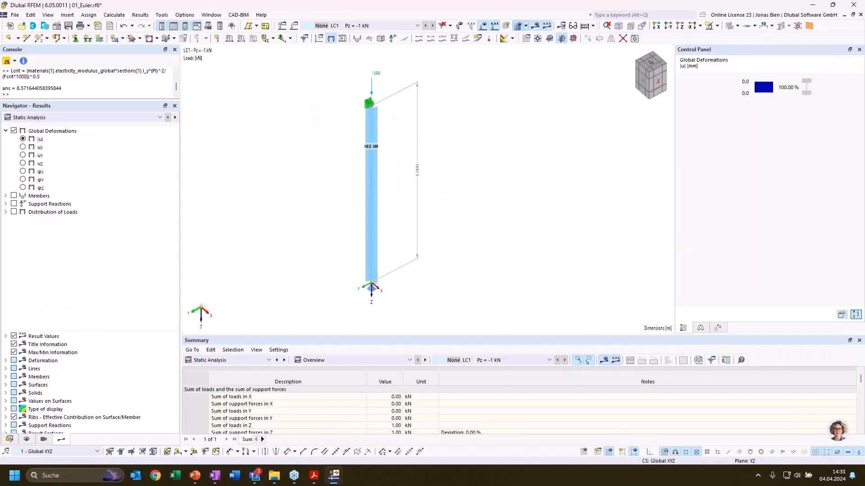
Show the stability analysis results and examine the mode 1 effective length Lcr,v by member for the column with the nonlinear base support
{"action": "left_click", "coordinate": [253, 359]}
{"action": "left_click", "coordinate": [138, 186]}
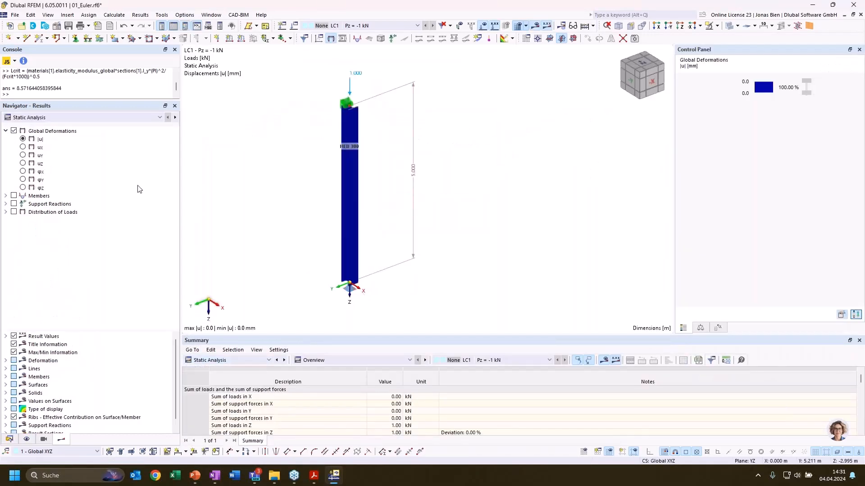
{"action": "left_click", "coordinate": [269, 360]}
{"action": "left_click", "coordinate": [207, 431]}
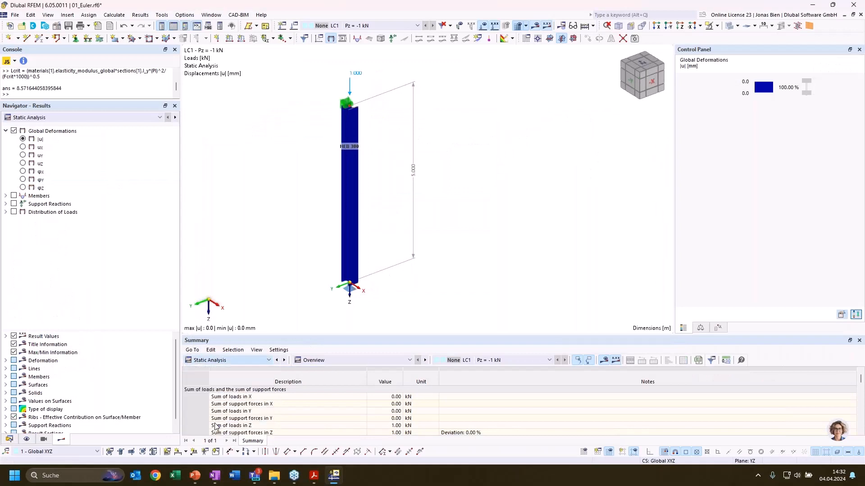
{"action": "middle_click_drag", "start_coordinate": [444, 243], "coordinate": [386, 218], "text": "ctrl"}
{"action": "left_click", "coordinate": [391, 390]}
{"action": "key", "text": "Escape"}
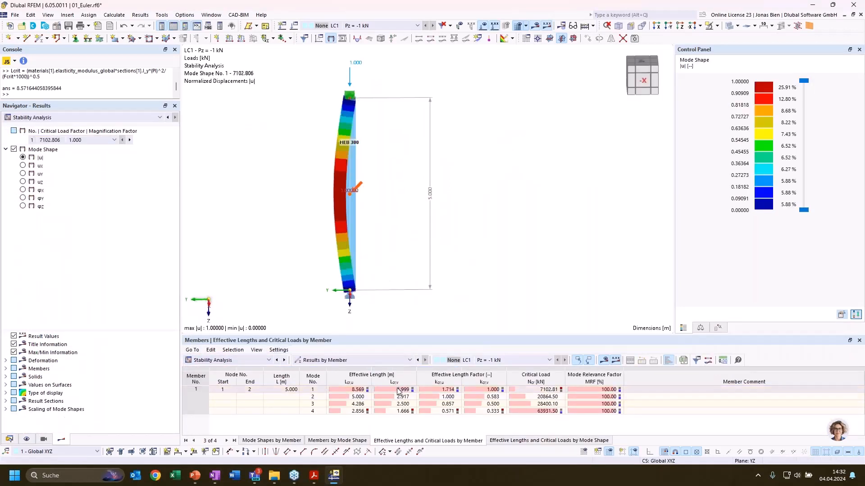
Inspect the mode 1 shape and review the base nodal support's rotational nonlinearity settings without changing them
{"action": "middle_click_drag", "start_coordinate": [448, 255], "coordinate": [433, 254], "text": "ctrl"}
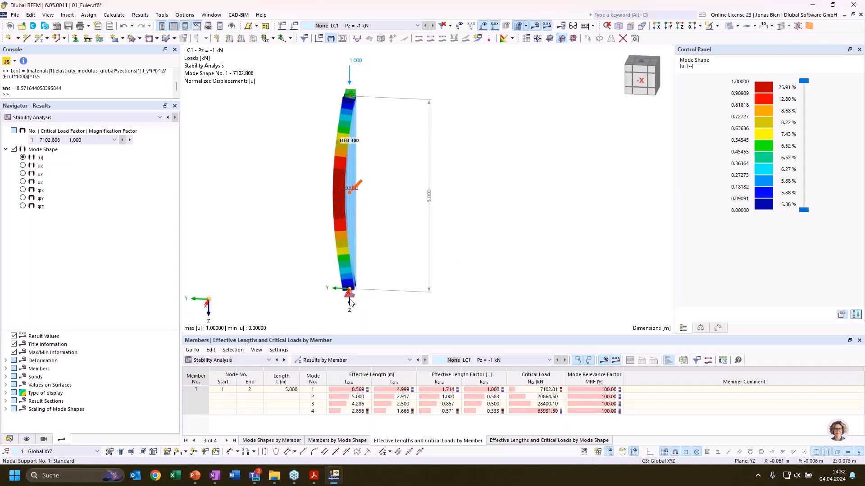
{"action": "scroll", "coordinate": [355, 292], "scroll_direction": "up", "scroll_amount": 3}
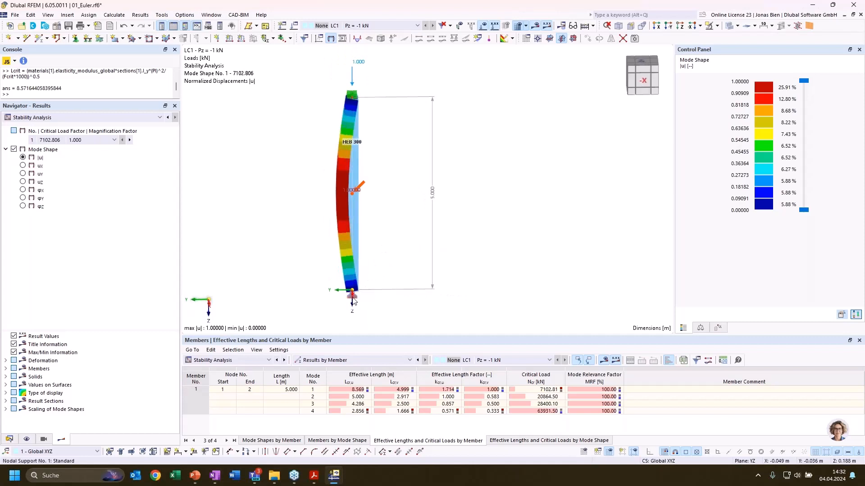
{"action": "double_click", "coordinate": [356, 298]}
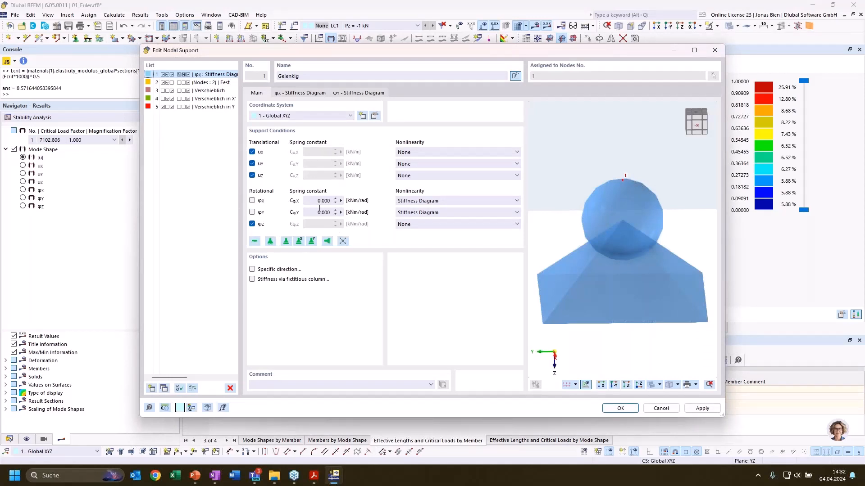
{"action": "left_click", "coordinate": [665, 409]}
{"action": "left_click", "coordinate": [620, 391]}
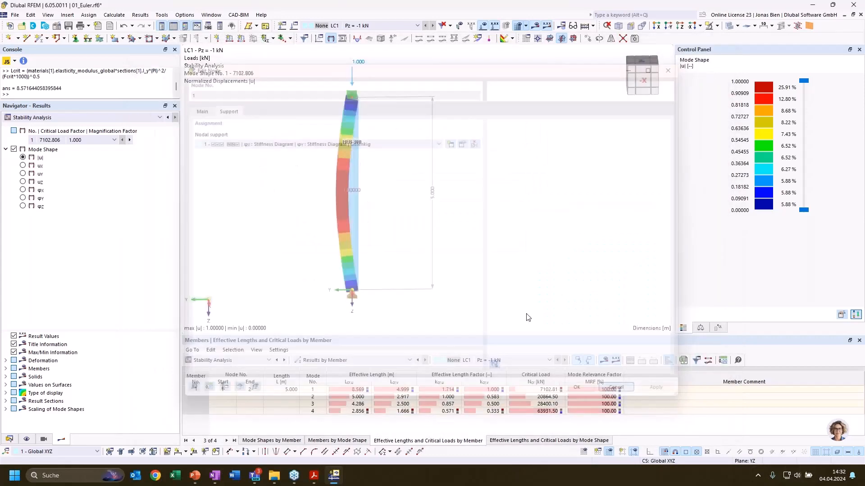
{"action": "middle_click_drag", "start_coordinate": [462, 221], "coordinate": [487, 223], "text": "ctrl"}
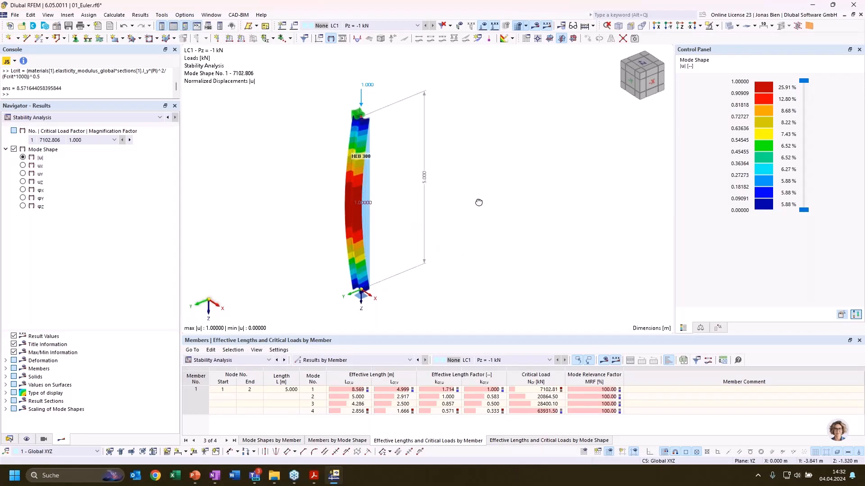
{"action": "middle_click_drag", "start_coordinate": [478, 202], "coordinate": [468, 219], "text": "ctrl"}
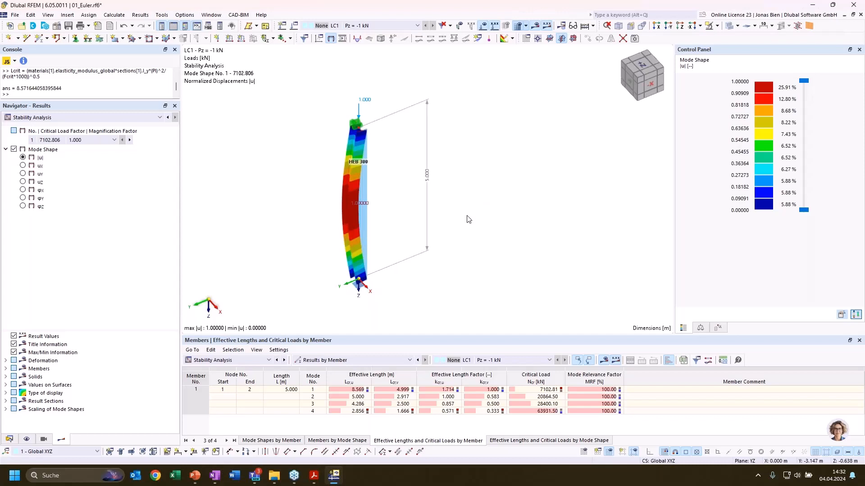
Show the static analysis results with the column's global deformations
{"action": "left_click", "coordinate": [93, 119]}
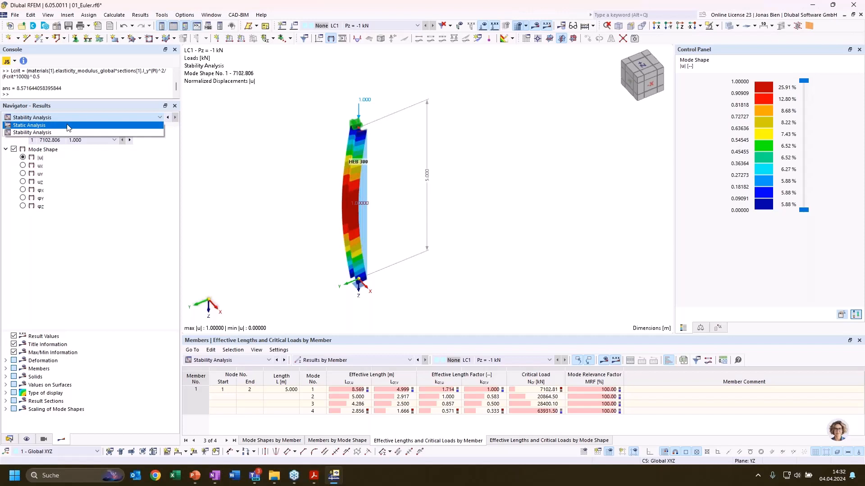
{"action": "left_click", "coordinate": [68, 128]}
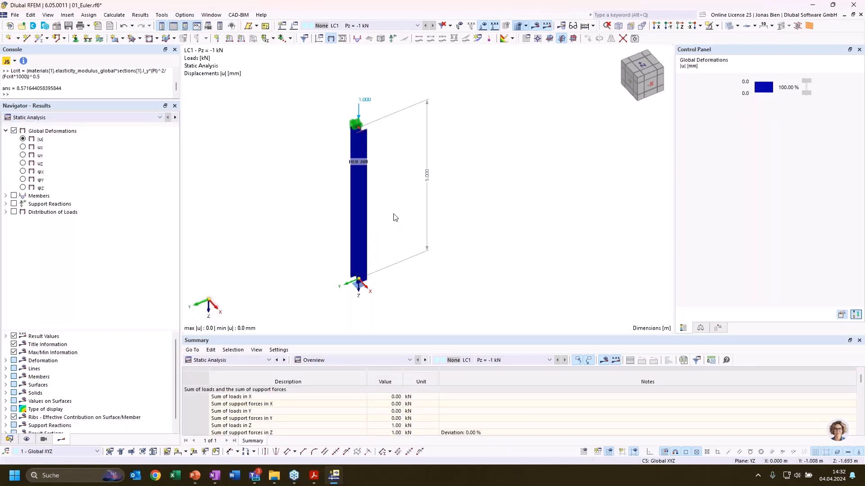
{"action": "left_click", "coordinate": [358, 212]}
{"action": "left_click", "coordinate": [135, 118]}
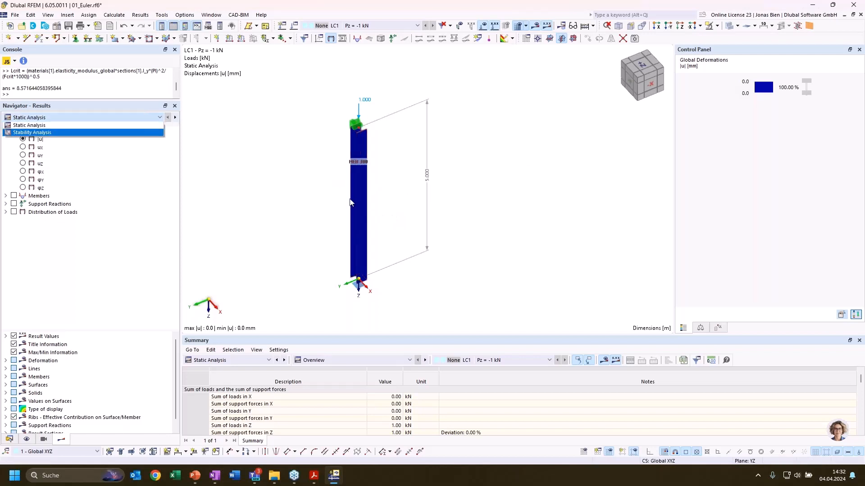
{"action": "left_click", "coordinate": [316, 215]}
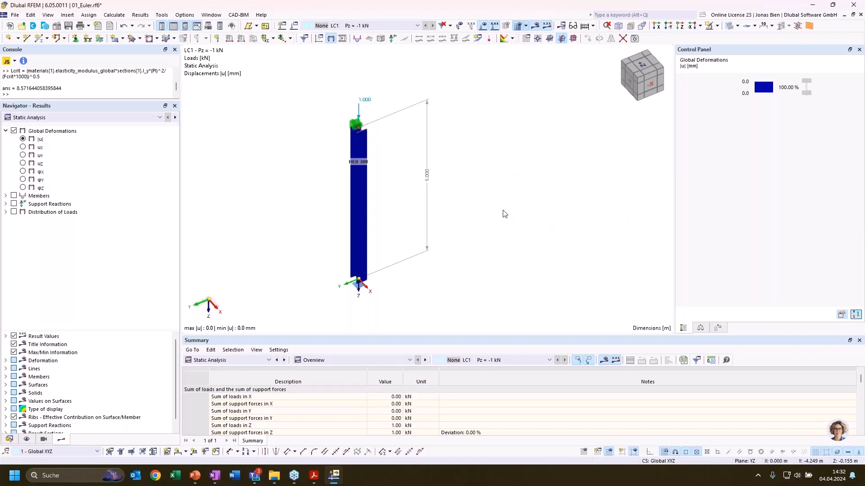
Set the nonlinearity of φX and φY of the base nodal support Gelenkig to None
{"action": "middle_click_drag", "start_coordinate": [476, 205], "coordinate": [382, 298], "text": "ctrl"}
{"action": "double_click", "coordinate": [382, 298]}
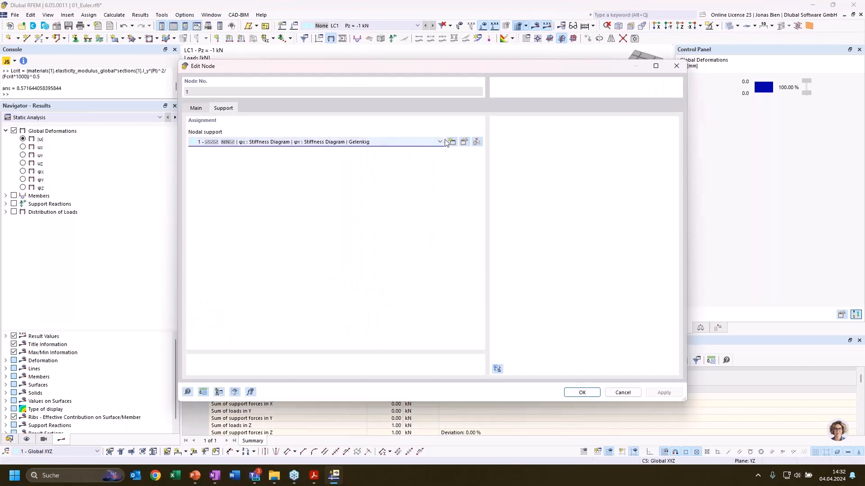
{"action": "left_click", "coordinate": [437, 143]}
{"action": "left_click", "coordinate": [439, 142]}
{"action": "left_click", "coordinate": [465, 143]}
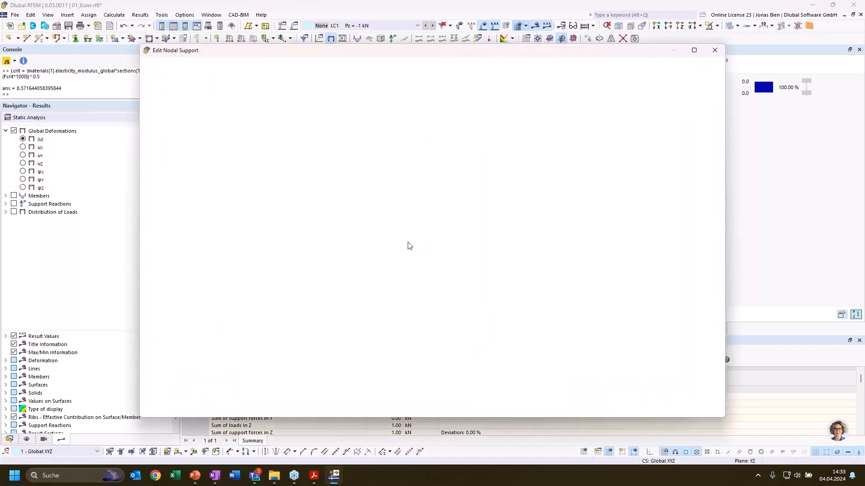
{"action": "left_click", "coordinate": [422, 200]}
{"action": "left_click", "coordinate": [421, 210]}
{"action": "left_click", "coordinate": [420, 212]}
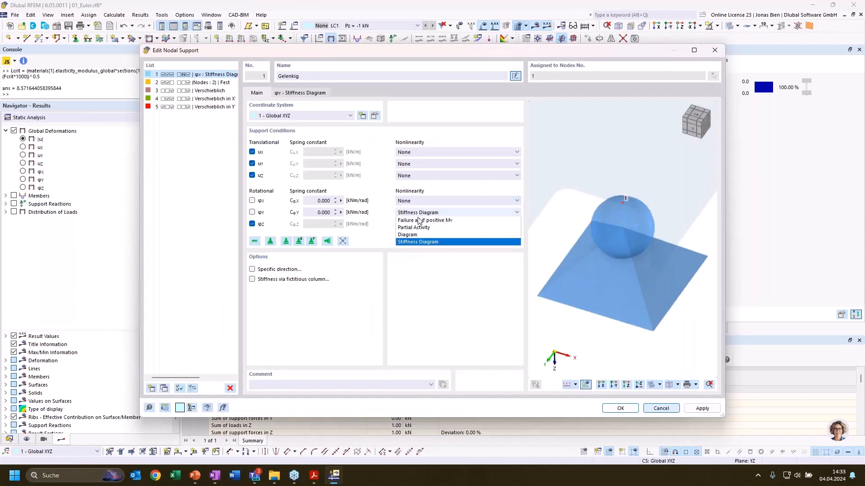
{"action": "left_click", "coordinate": [421, 221]}
{"action": "left_click", "coordinate": [620, 408]}
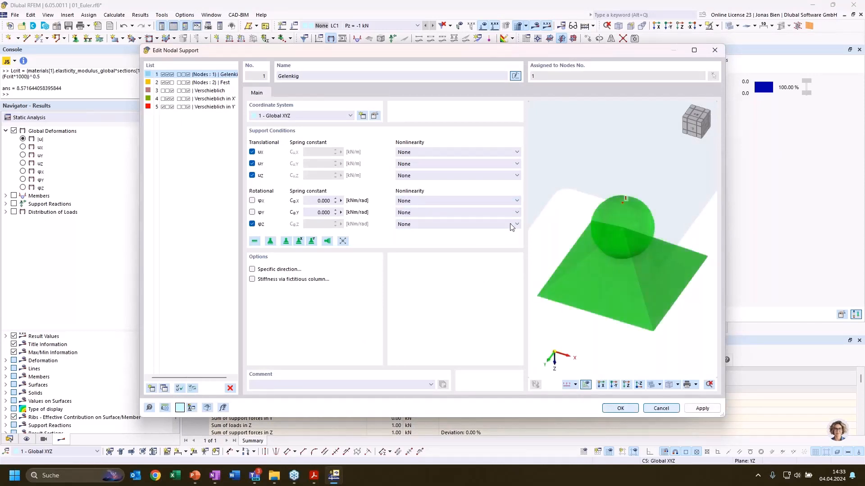
{"action": "left_click", "coordinate": [580, 393]}
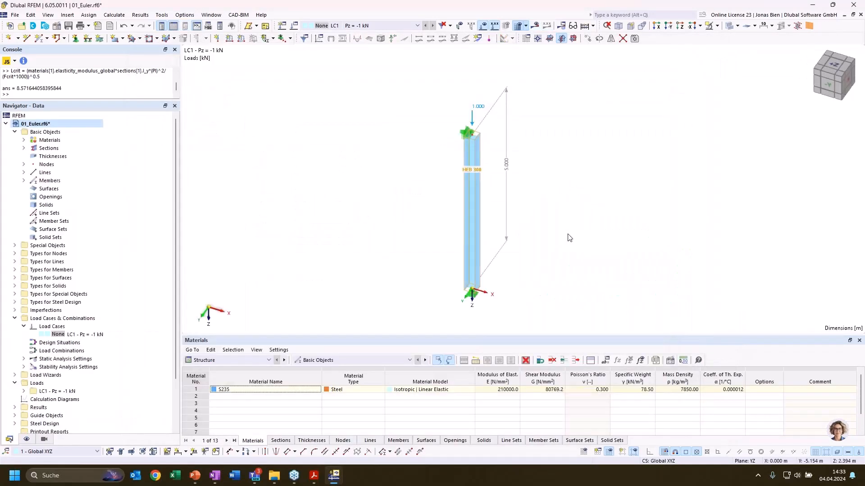
Divide the HEB 300 column member using one intermediate node
{"action": "right_click", "coordinate": [454, 218]}
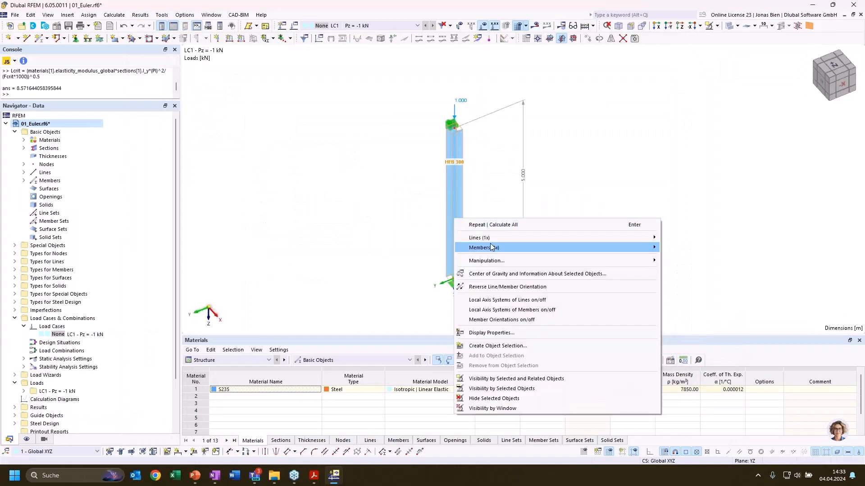
{"action": "mouse_move", "coordinate": [586, 247]}
{"action": "mouse_move", "coordinate": [671, 319]}
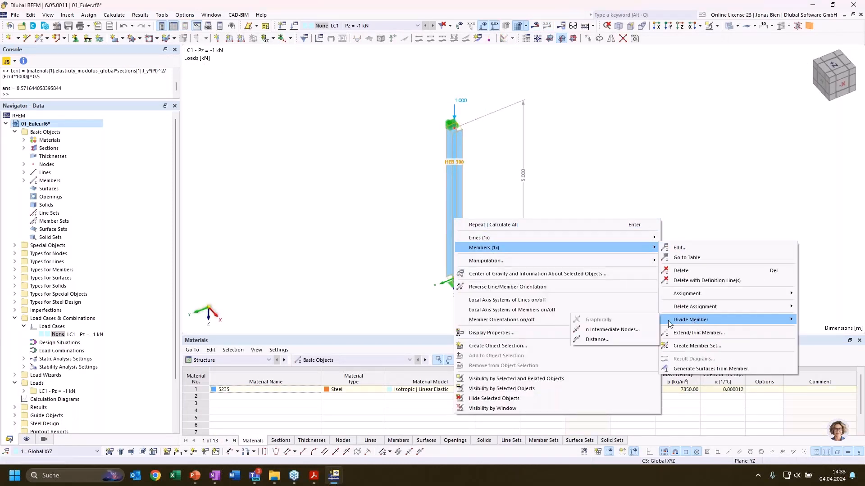
{"action": "left_click", "coordinate": [627, 330]}
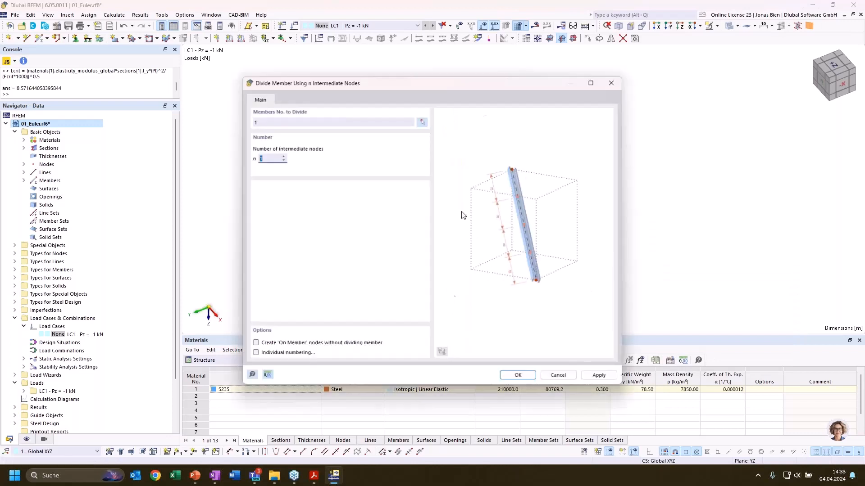
{"action": "key", "text": "Return"}
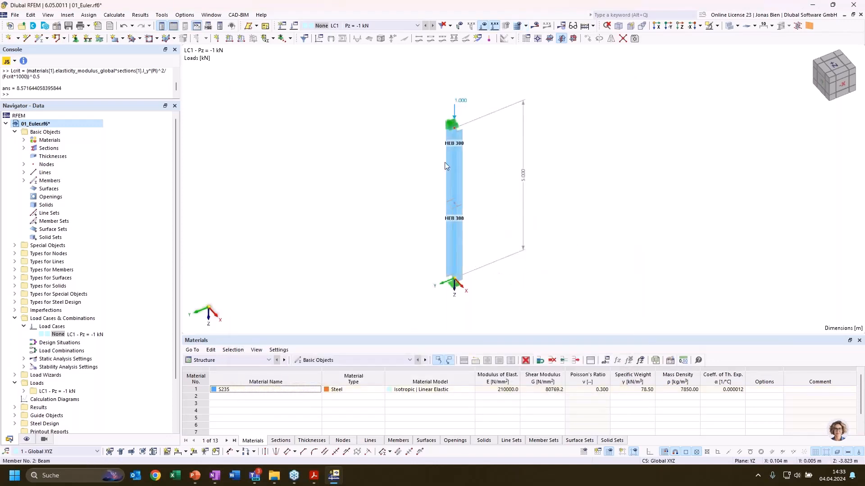
Calculate all results for the divided column, ignoring the steel design plausibility warning
{"action": "middle_click_drag", "start_coordinate": [589, 185], "coordinate": [477, 202], "text": "ctrl"}
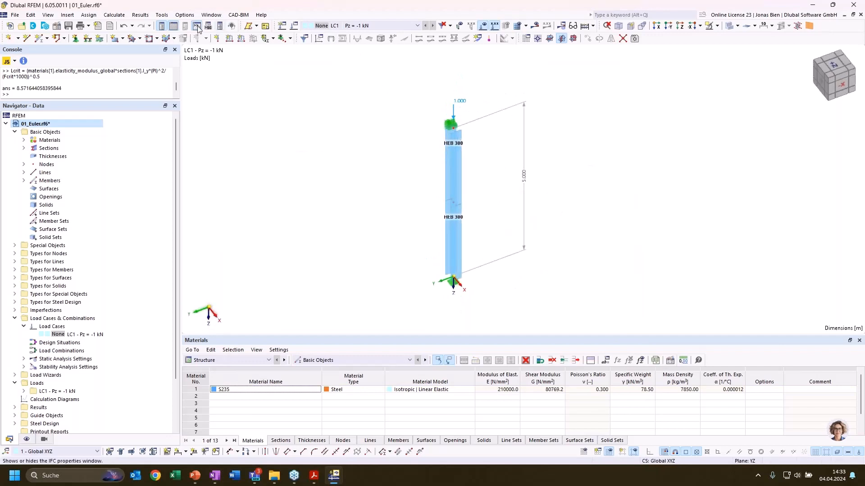
{"action": "left_click", "coordinate": [115, 15]}
{"action": "left_click", "coordinate": [131, 35]}
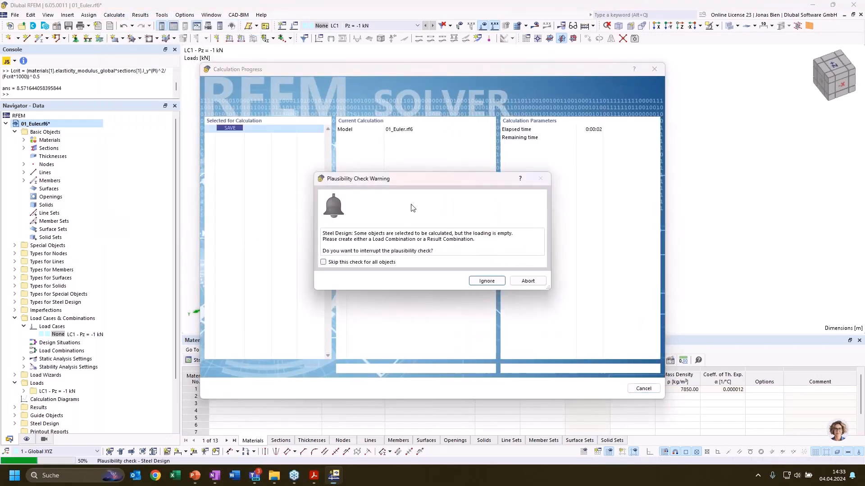
{"action": "left_click", "coordinate": [486, 281]}
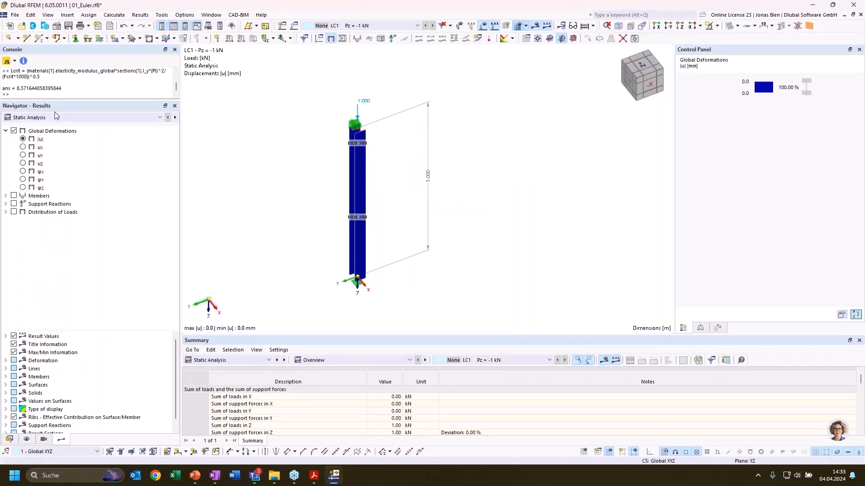
Switch the results to the stability analysis and list the divided column's effective lengths and critical loads by member
{"action": "left_click", "coordinate": [56, 116]}
{"action": "left_click", "coordinate": [49, 131]}
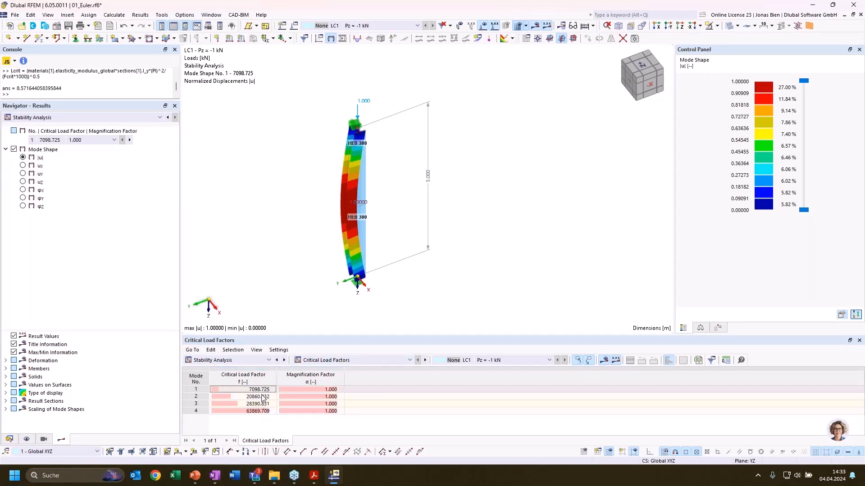
{"action": "left_click", "coordinate": [327, 360]}
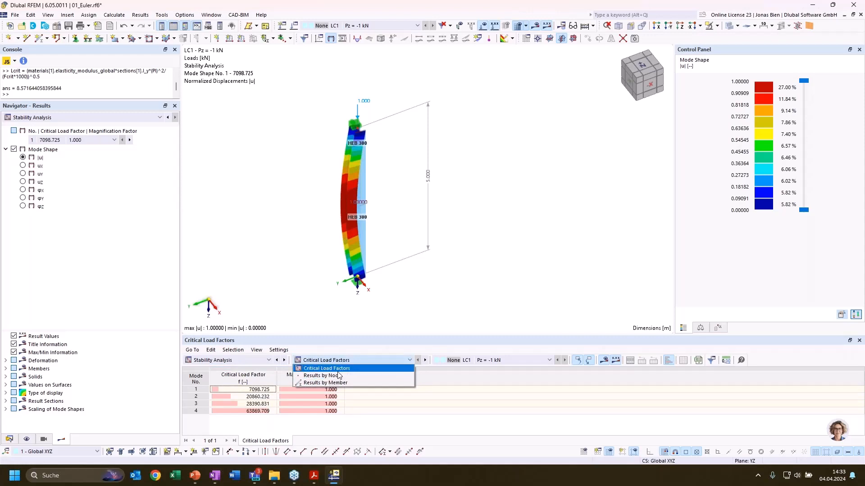
{"action": "left_click", "coordinate": [326, 383]}
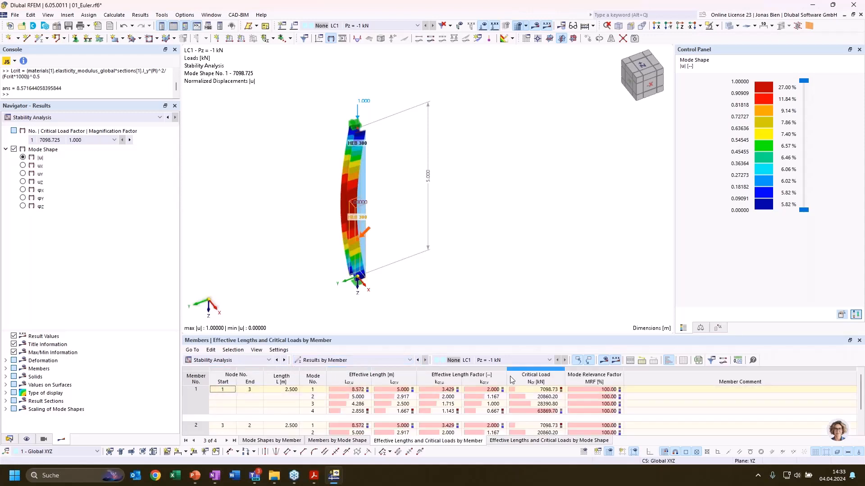
Examine member 1's effective lengths Lcr,v for mode 1 and Lcr,u for mode 2, along with their mode shapes
{"action": "left_click_drag", "start_coordinate": [495, 339], "coordinate": [437, 437]}
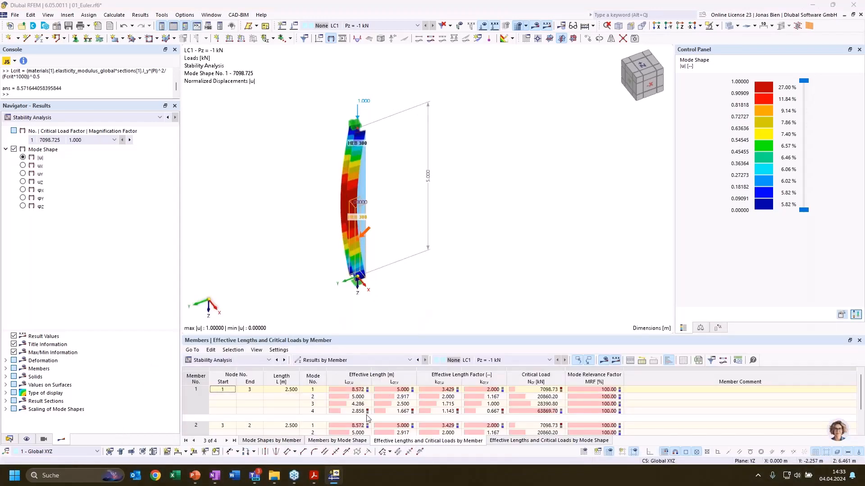
{"action": "left_click", "coordinate": [408, 391]}
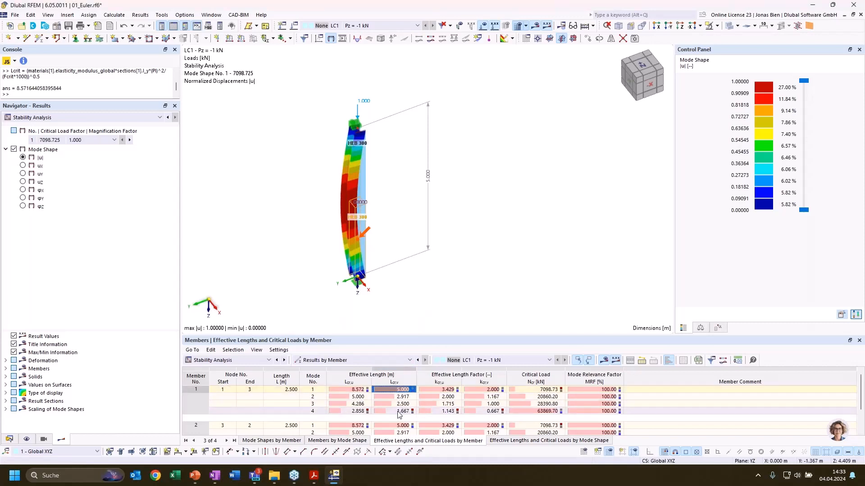
{"action": "left_click", "coordinate": [349, 398]}
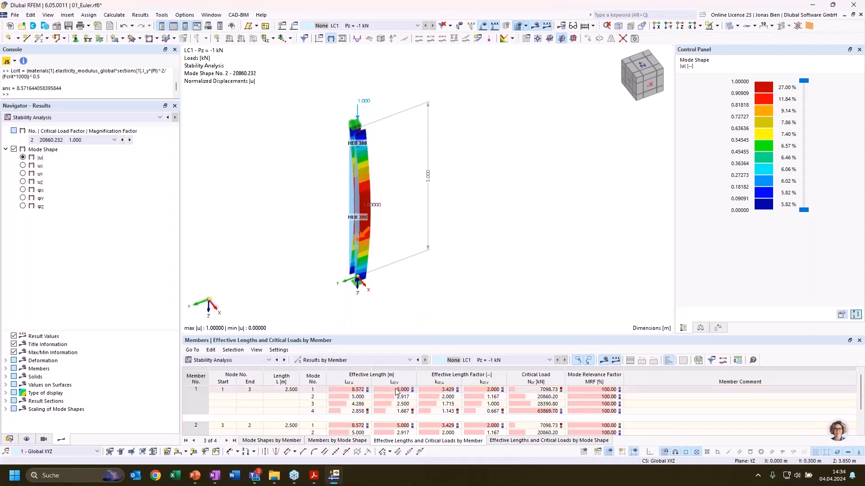
Compare the effective lengths Lcr,v and Lcr,u of members 1 and 2 for modes 1 and 2
{"action": "left_click", "coordinate": [399, 391]}
{"action": "left_click", "coordinate": [356, 398]}
{"action": "scroll", "coordinate": [403, 409], "scroll_direction": "down", "scroll_amount": 1}
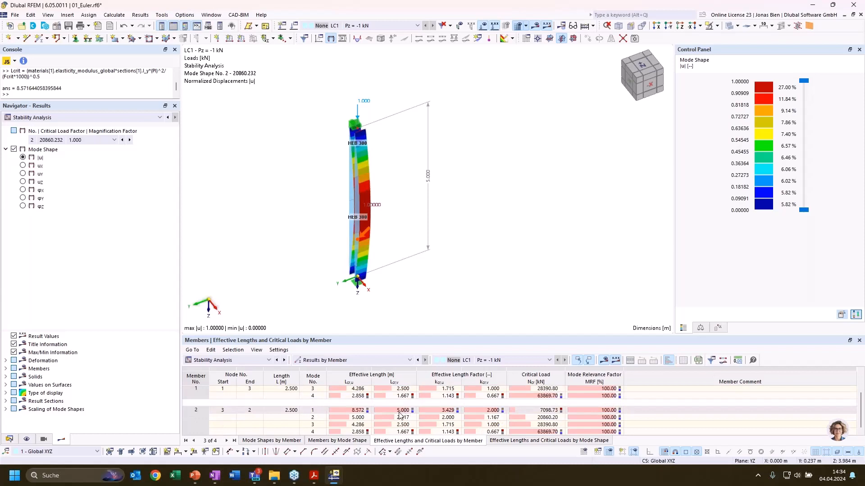
{"action": "left_click", "coordinate": [399, 410]}
{"action": "scroll", "coordinate": [376, 413], "scroll_direction": "up", "scroll_amount": 1}
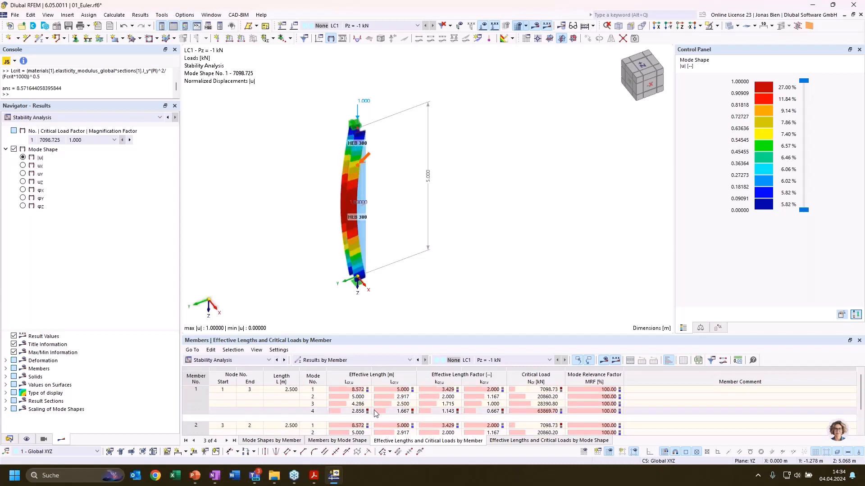
{"action": "left_click", "coordinate": [426, 395]}
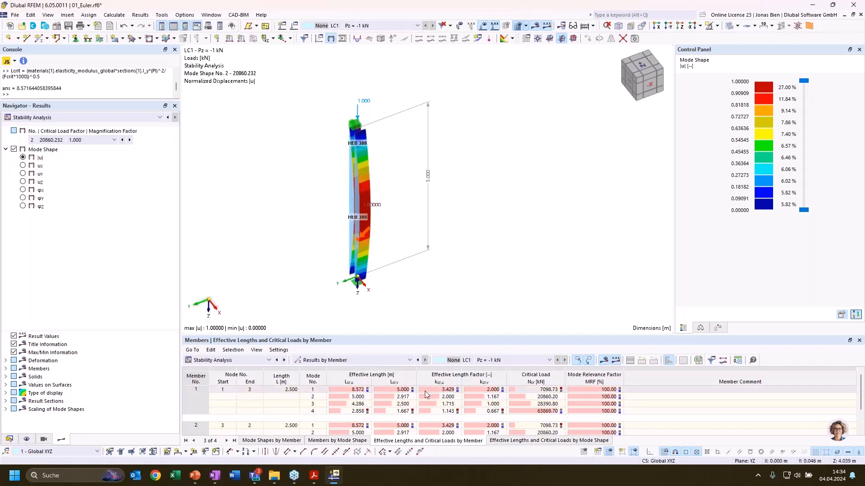
{"action": "left_click", "coordinate": [403, 390]}
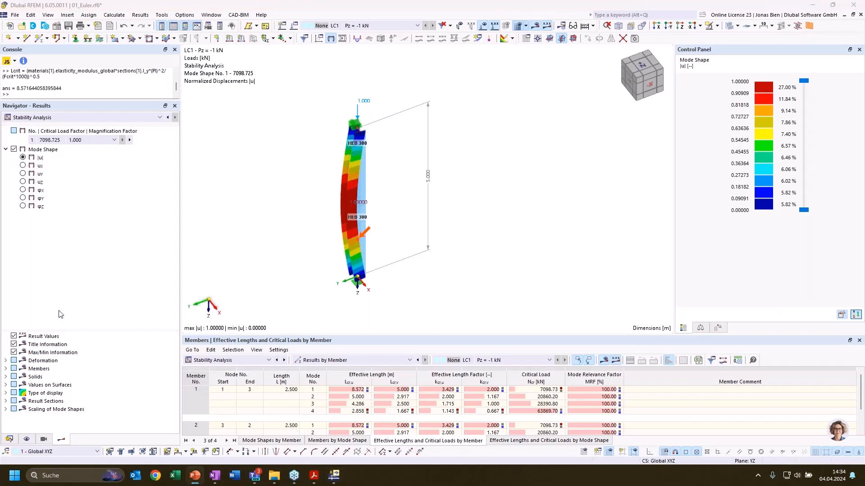
Review the Euler Case 2 effective length formula in the presentation and return to RFEM to inspect member 1's mode 1 factor kcr,v
{"action": "key", "text": "alt+Tab"}
{"action": "left_click", "coordinate": [362, 324]}
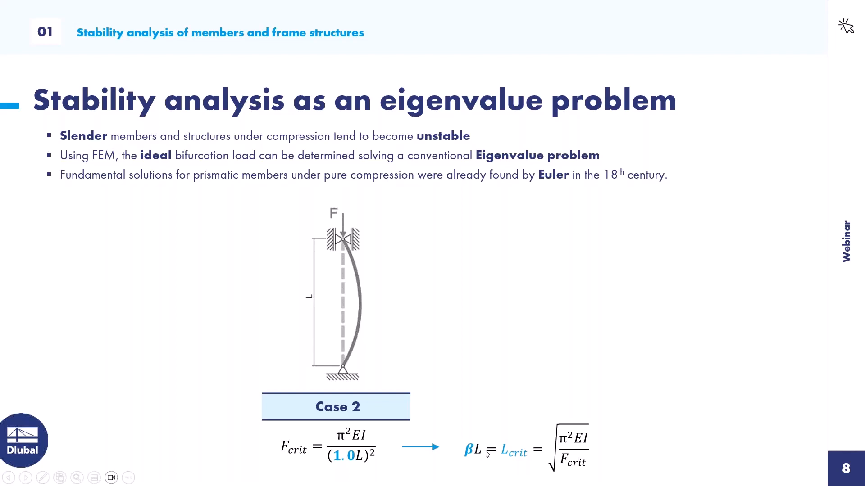
{"action": "key", "text": "alt+Tab"}
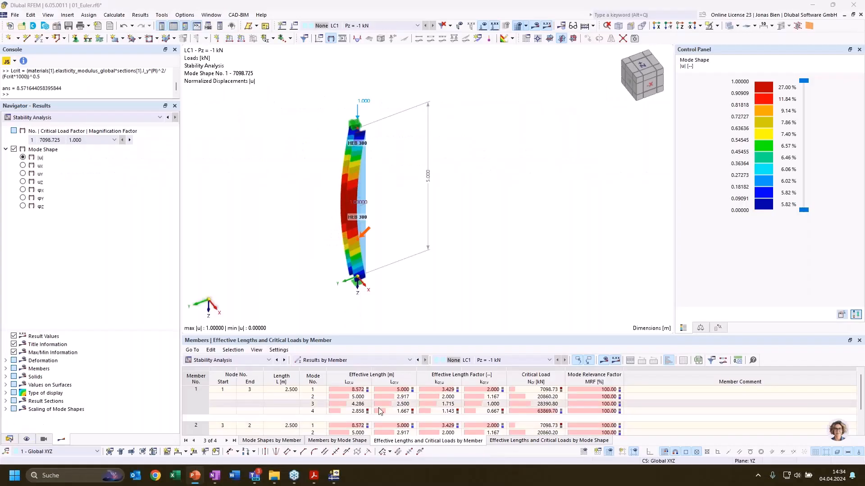
{"action": "left_click", "coordinate": [477, 388]}
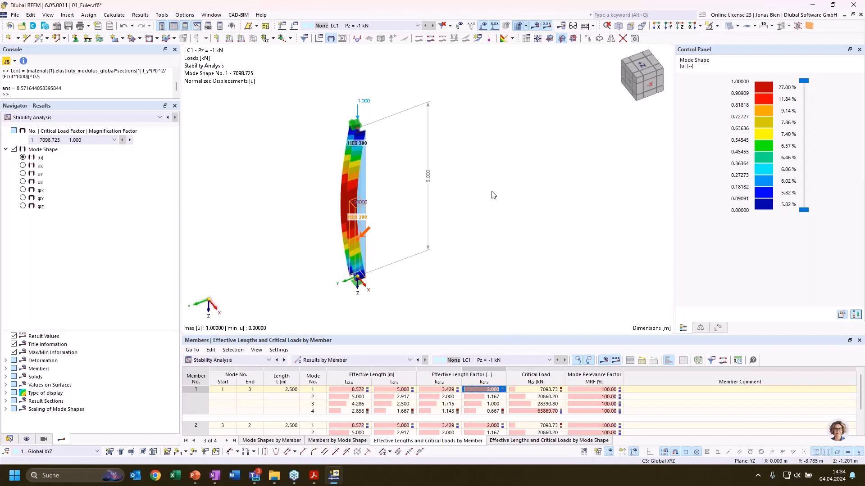
{"action": "scroll", "coordinate": [494, 173], "scroll_direction": "up", "scroll_amount": 1}
{"action": "middle_click_drag", "start_coordinate": [494, 173], "coordinate": [498, 185], "text": "ctrl"}
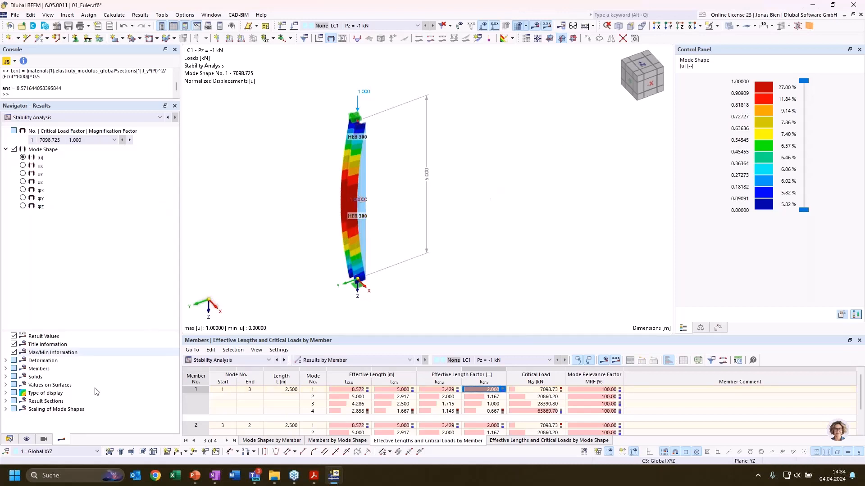
Make 02_Frame.rf6 the active model and show the whole frame with its design loads
{"action": "left_click", "coordinate": [9, 439]}
{"action": "left_click", "coordinate": [6, 124]}
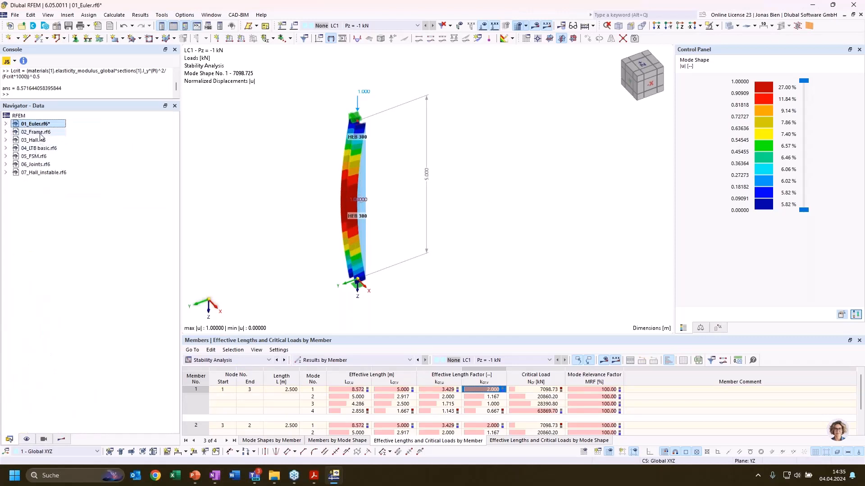
{"action": "right_click", "coordinate": [39, 132]}
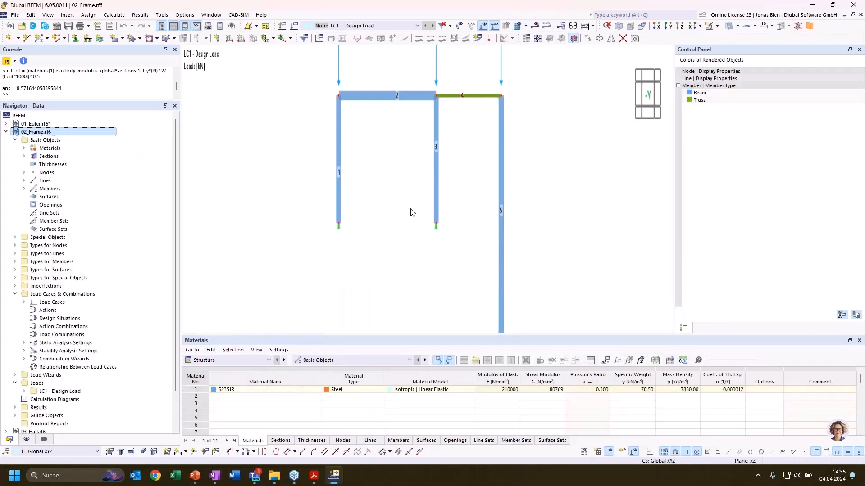
{"action": "left_click", "coordinate": [598, 205]}
{"action": "middle_click_drag", "start_coordinate": [565, 225], "coordinate": [573, 222]}
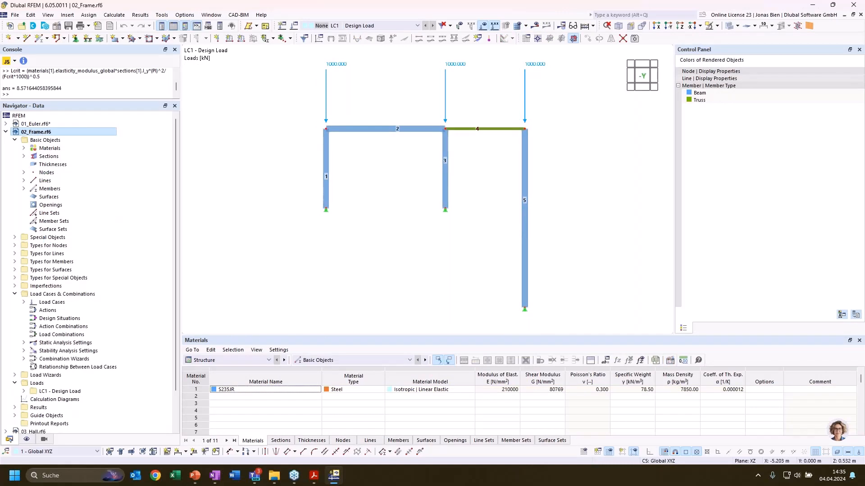
{"action": "key", "text": "alt+Tab"}
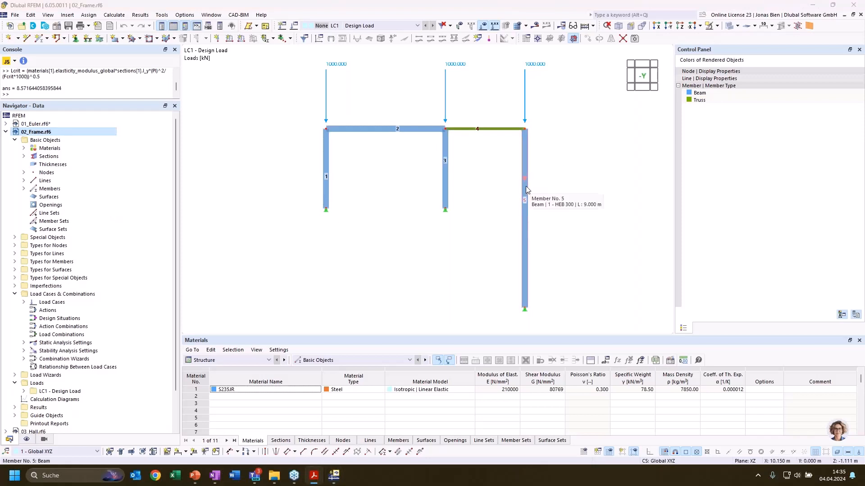
{"action": "key", "text": "alt+Tab"}
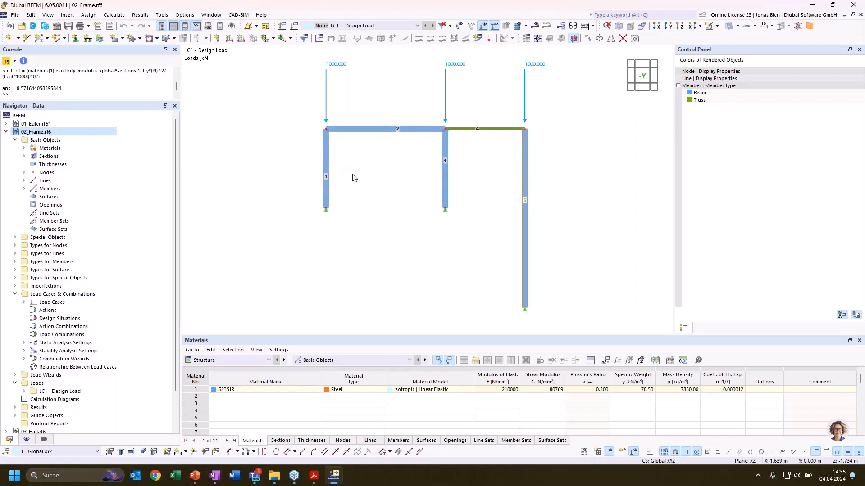
Calculate all results for the frame and switch the displayed results to Stability Analysis
{"action": "left_click", "coordinate": [327, 169]}
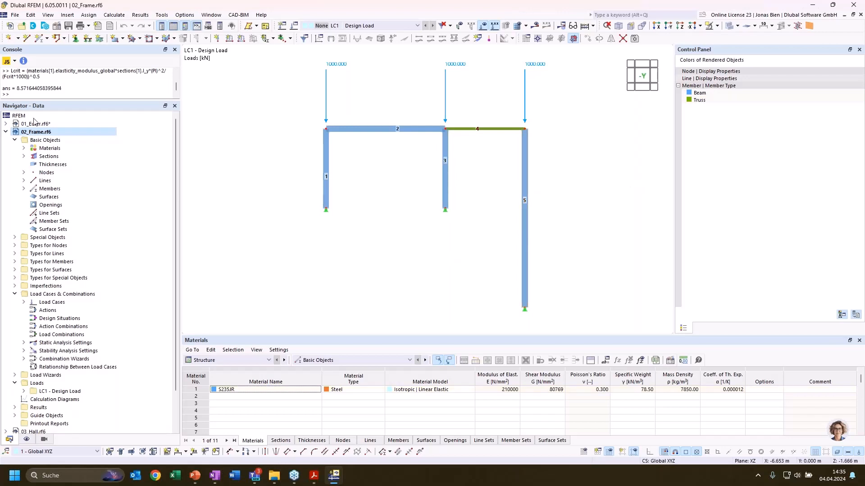
{"action": "right_click", "coordinate": [38, 132]}
{"action": "key", "text": "Escape"}
{"action": "left_click", "coordinate": [531, 26]}
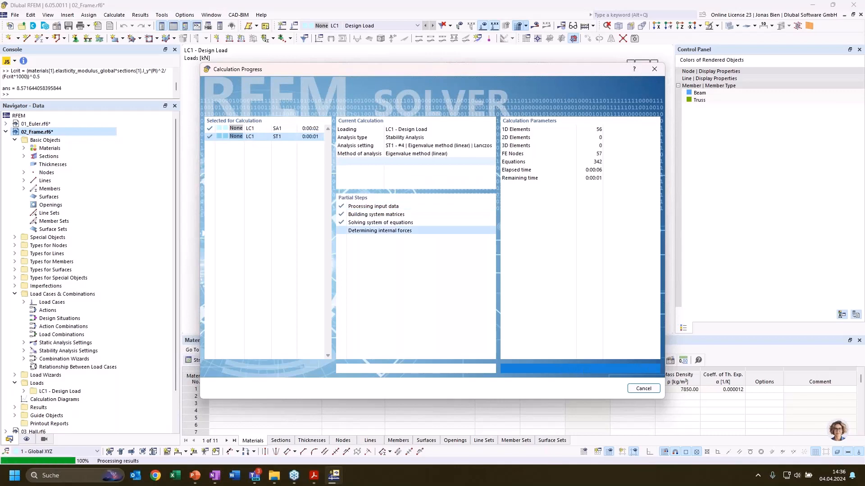
{"action": "left_click", "coordinate": [121, 118]}
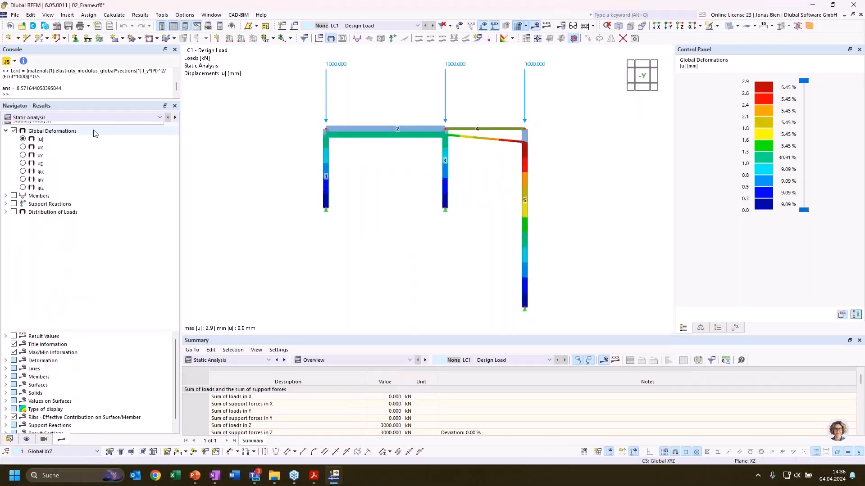
{"action": "left_click", "coordinate": [31, 69]}
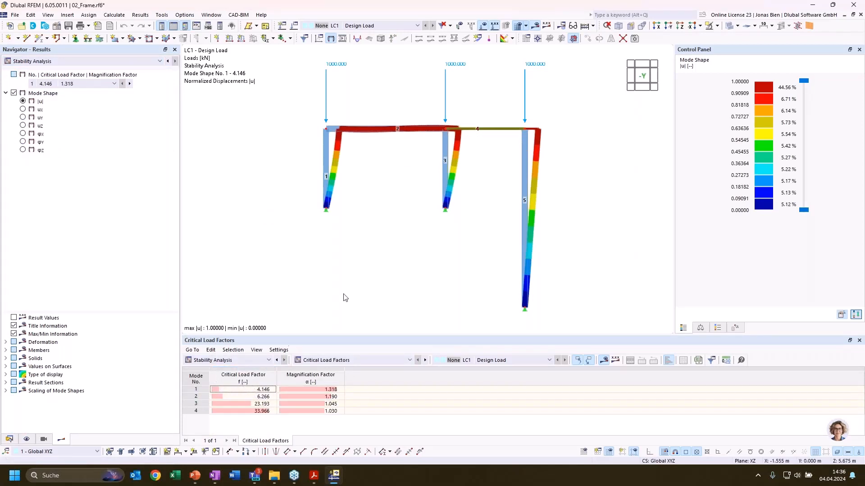
Examine the frame's mode shapes 1 and 2, focusing on the deformation of the columns and of member 5
{"action": "middle_click_drag", "start_coordinate": [439, 238], "coordinate": [411, 248]}
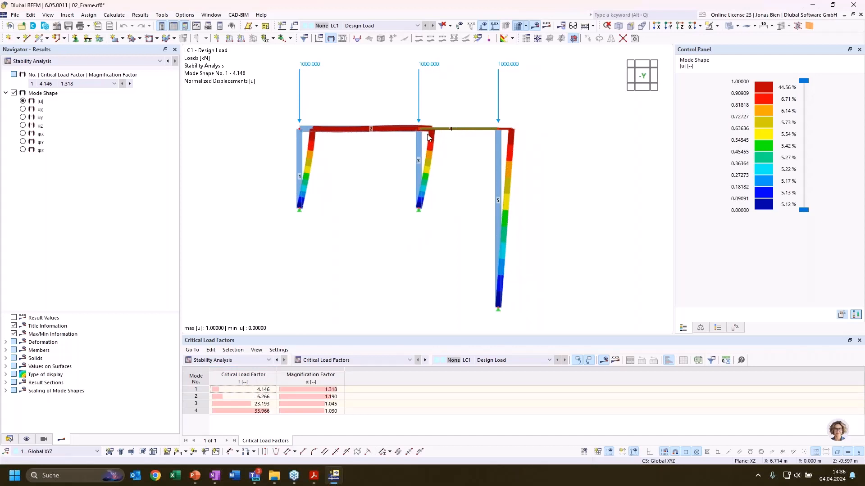
{"action": "mouse_move", "coordinate": [424, 184]}
{"action": "left_click", "coordinate": [250, 390]}
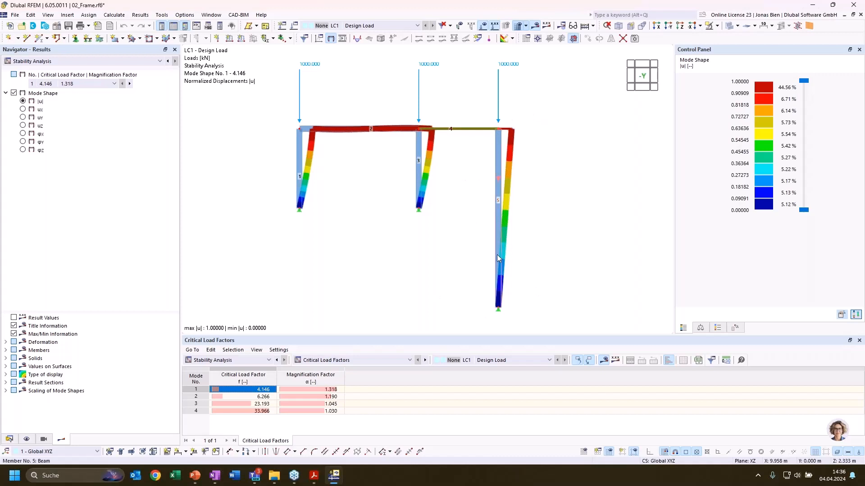
{"action": "mouse_move", "coordinate": [497, 255]}
{"action": "left_click", "coordinate": [261, 397]}
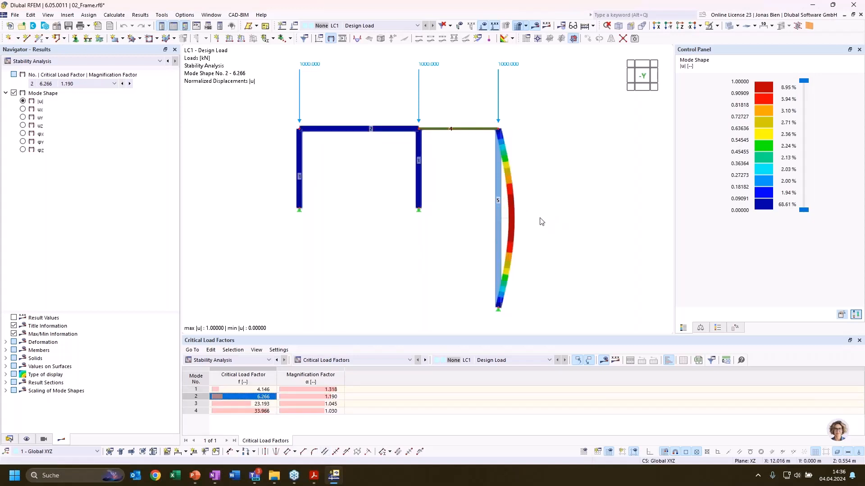
{"action": "middle_click_drag", "start_coordinate": [562, 226], "coordinate": [593, 233], "text": "ctrl"}
{"action": "scroll", "coordinate": [516, 218], "scroll_direction": "up", "scroll_amount": 3}
{"action": "scroll", "coordinate": [518, 220], "scroll_direction": "down", "scroll_amount": 3}
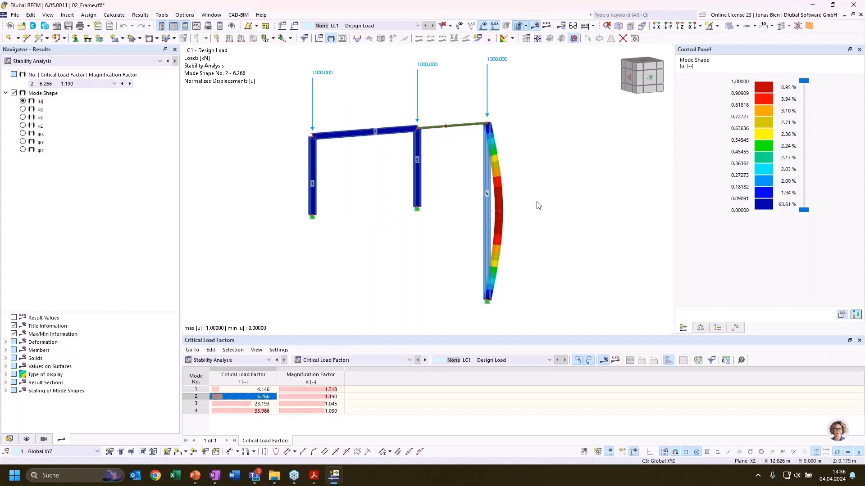
{"action": "middle_click_drag", "start_coordinate": [536, 202], "coordinate": [473, 197], "text": "ctrl"}
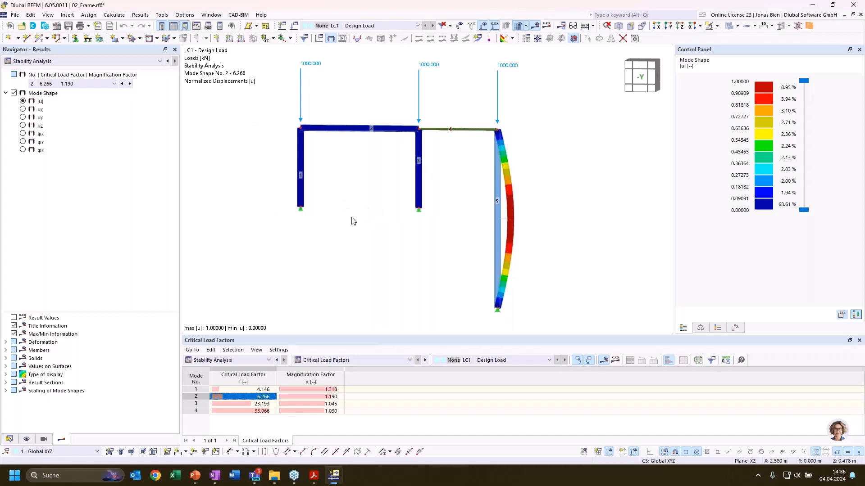
Compare the frame's mode shapes 3 and 4 to see which members buckle in each
{"action": "left_click", "coordinate": [252, 405]}
{"action": "left_click", "coordinate": [253, 412]}
{"action": "left_click", "coordinate": [252, 404]}
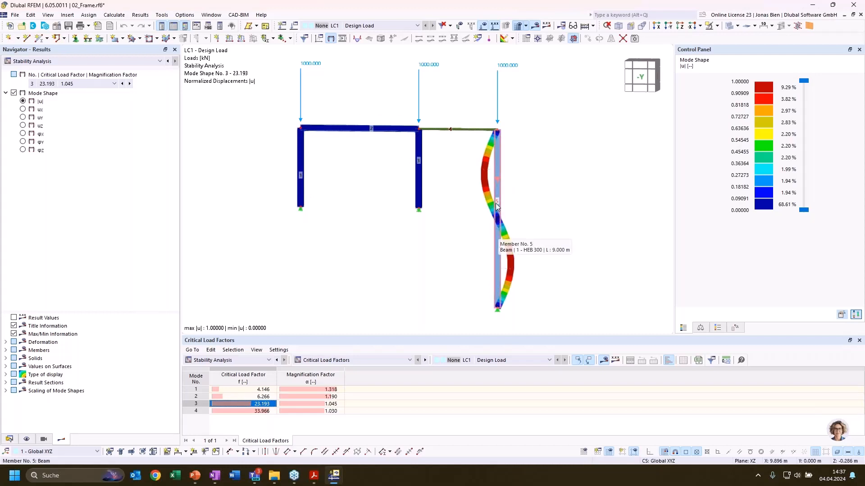
{"action": "left_click", "coordinate": [252, 411]}
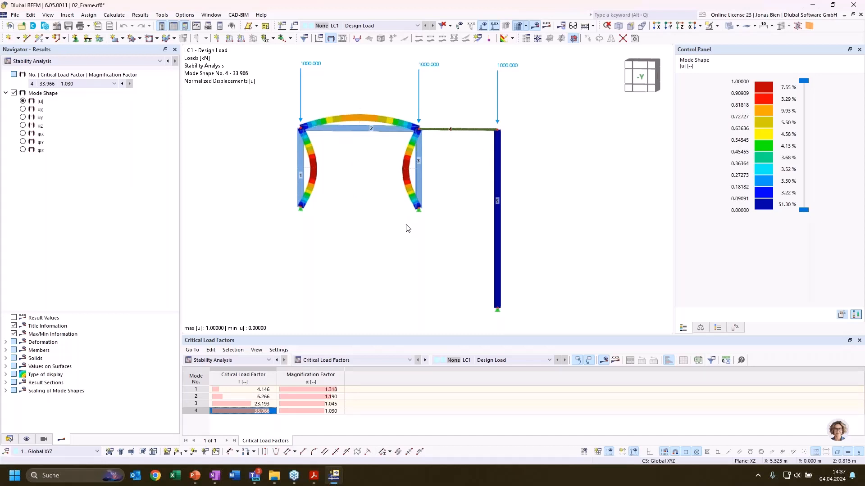
{"action": "middle_click_drag", "start_coordinate": [406, 225], "coordinate": [455, 223], "text": "ctrl"}
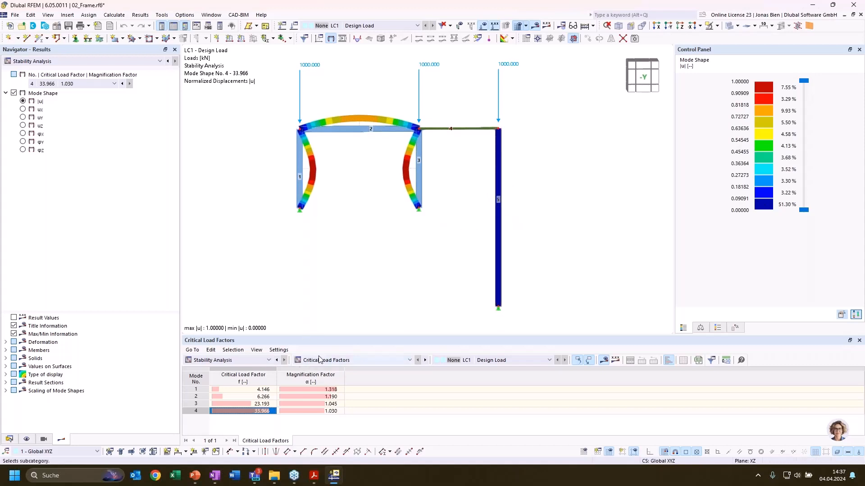
List the frame's effective lengths and critical loads by member and enlarge the results table
{"action": "left_click", "coordinate": [354, 361]}
{"action": "left_click", "coordinate": [325, 383]}
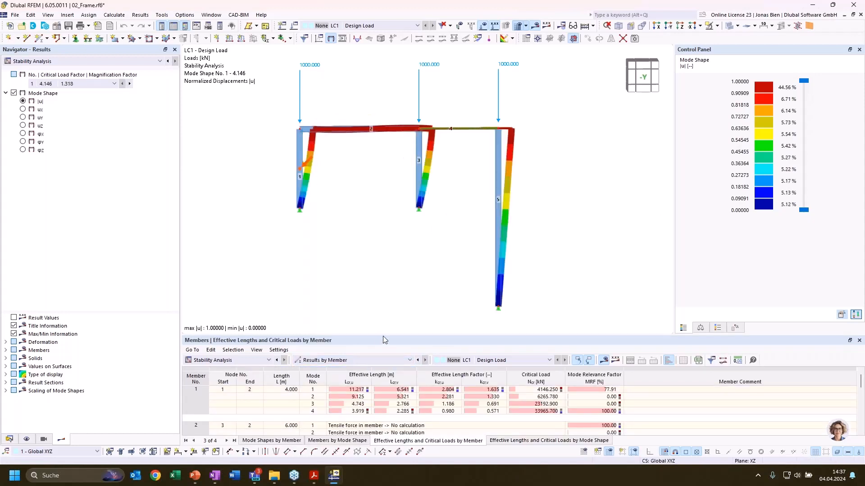
{"action": "left_click_drag", "start_coordinate": [383, 337], "coordinate": [376, 296]}
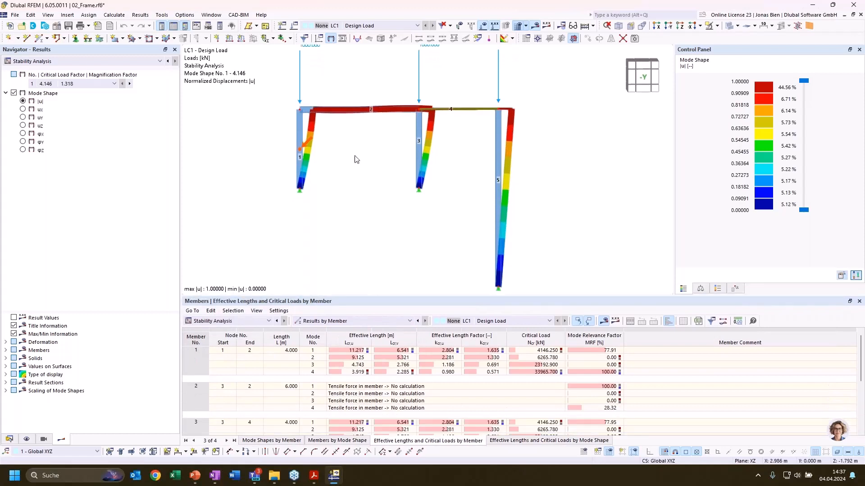
Locate column members 3 and 1 in the results and check member 1's effective length factor kcr,u for mode 1
{"action": "left_click", "coordinate": [421, 141]}
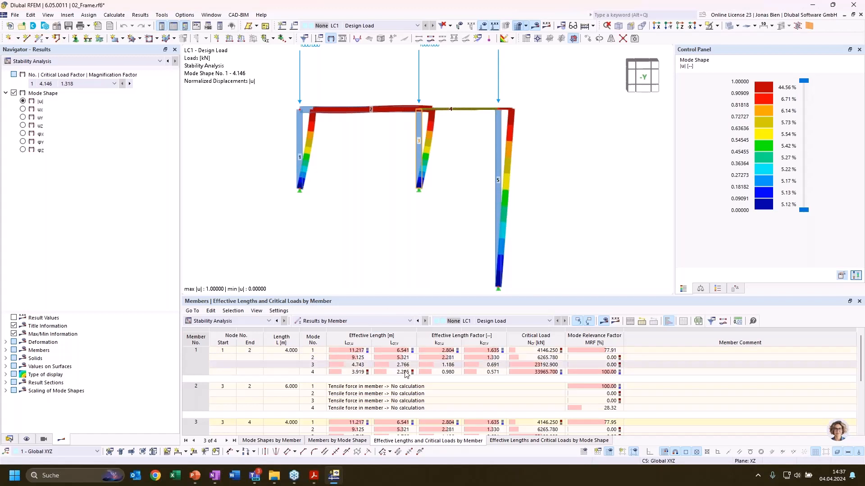
{"action": "left_click", "coordinate": [224, 351]}
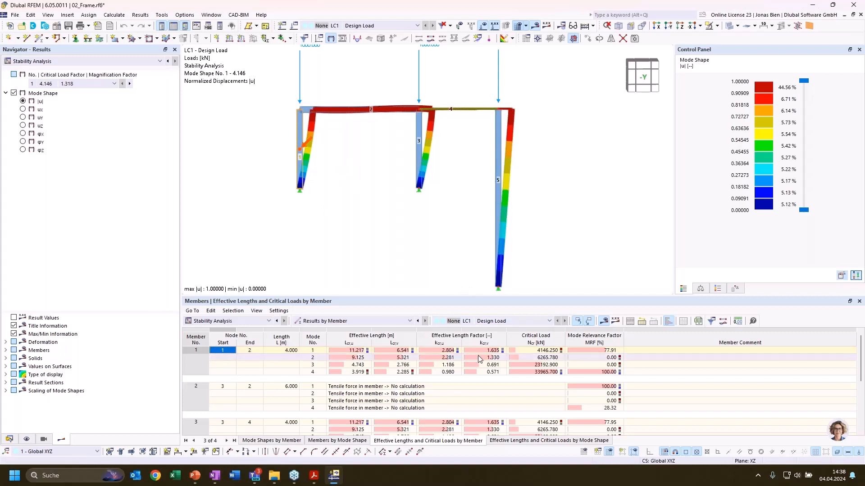
{"action": "left_click", "coordinate": [447, 350]}
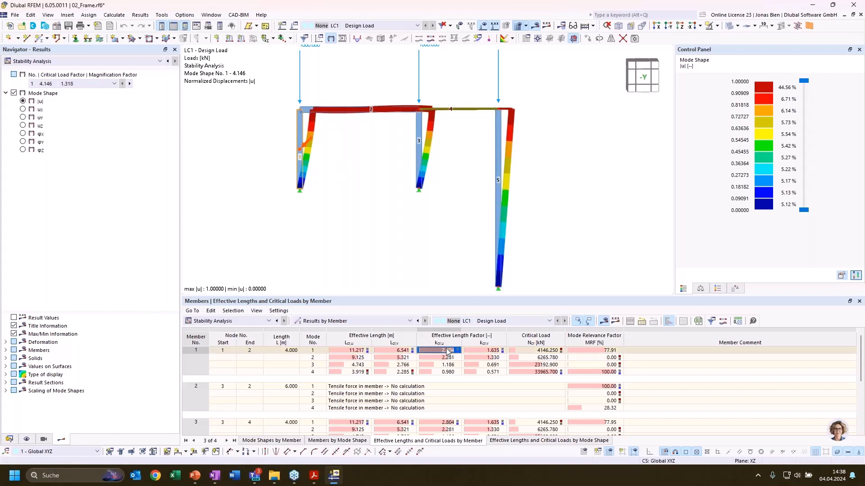
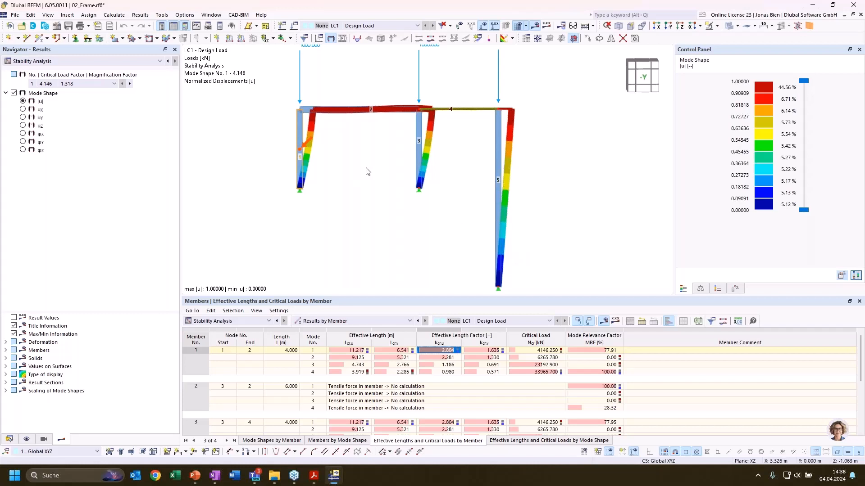
Locate column member 5 in the results and check its effective length factor kcr,u for mode 1
{"action": "scroll", "coordinate": [347, 176], "scroll_direction": "down", "scroll_amount": 2}
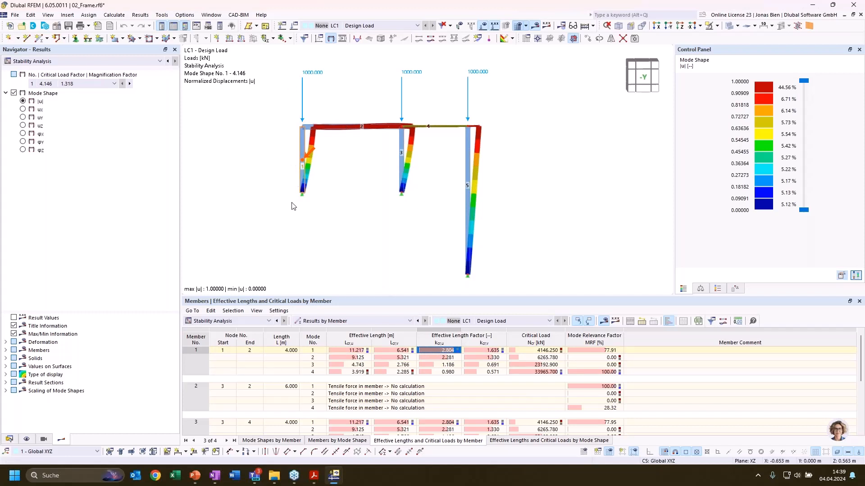
{"action": "left_click", "coordinate": [466, 179]}
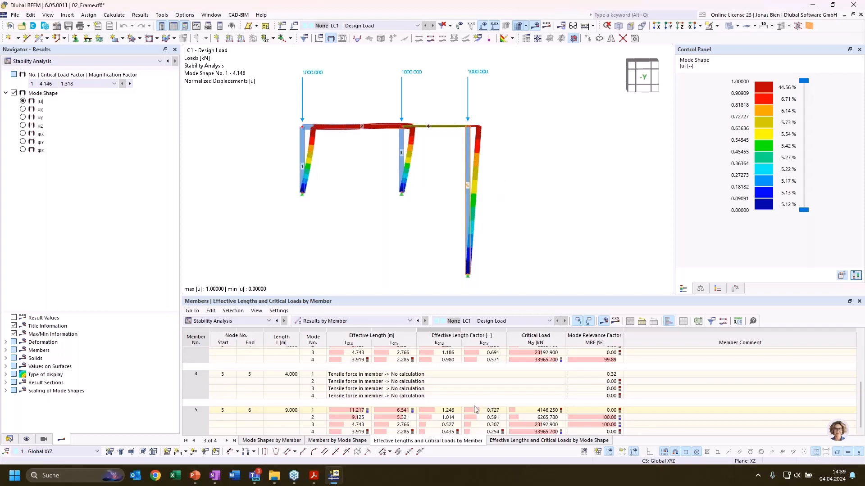
{"action": "left_click", "coordinate": [448, 411]}
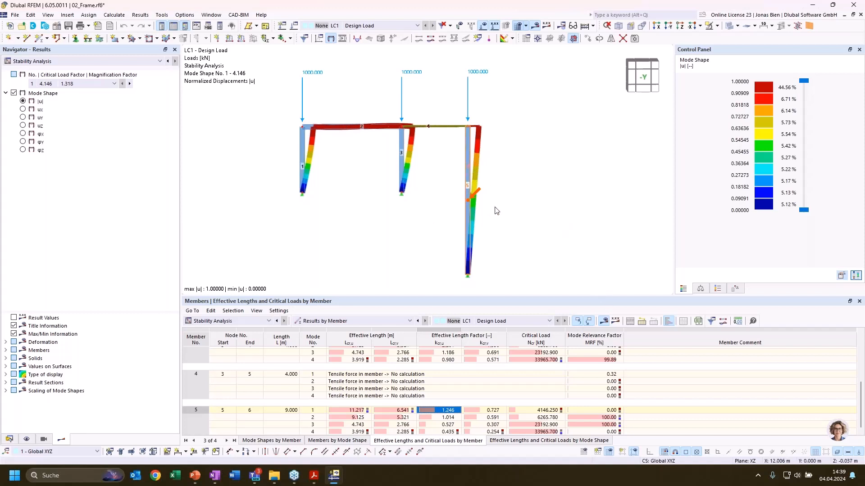
{"action": "scroll", "coordinate": [482, 181], "scroll_direction": "up", "scroll_amount": 2}
{"action": "middle_click_drag", "start_coordinate": [488, 177], "coordinate": [486, 161]}
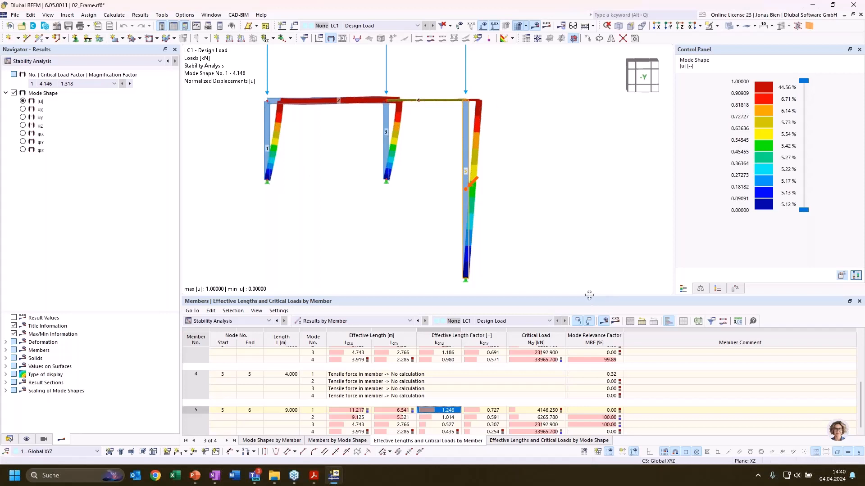
Enlarge the results table slightly and review the mode relevance factor column, focusing on member 5's value for mode 1
{"action": "left_click_drag", "start_coordinate": [589, 295], "coordinate": [589, 287]}
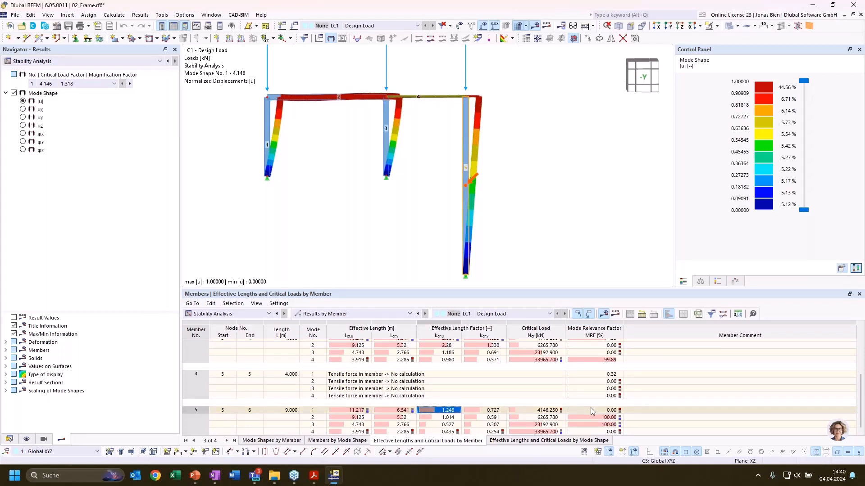
{"action": "left_click", "coordinate": [596, 336]}
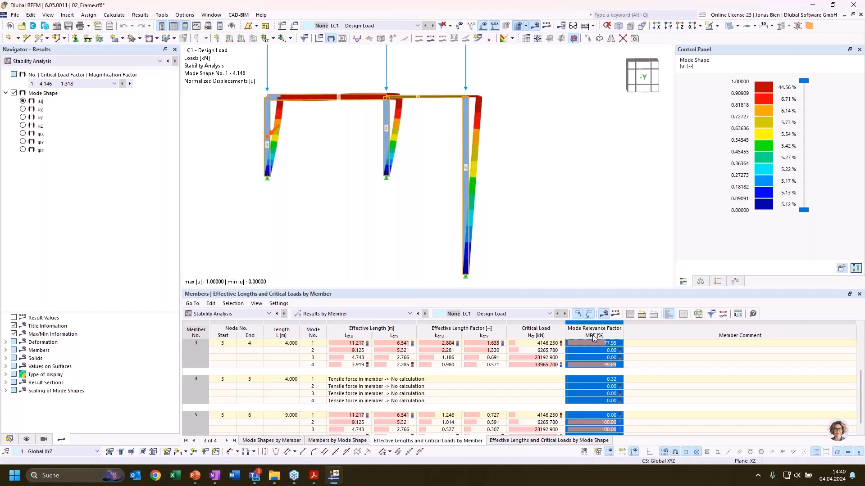
{"action": "scroll", "coordinate": [609, 336], "scroll_direction": "down", "scroll_amount": 1}
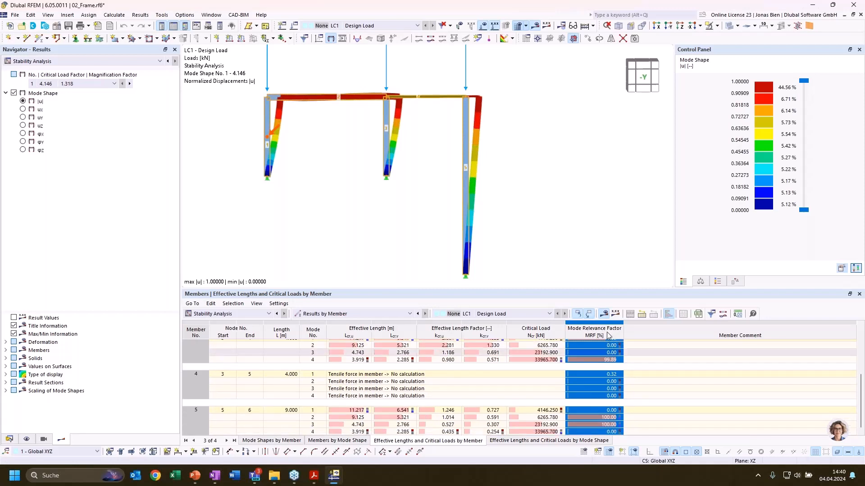
{"action": "left_click", "coordinate": [601, 411]}
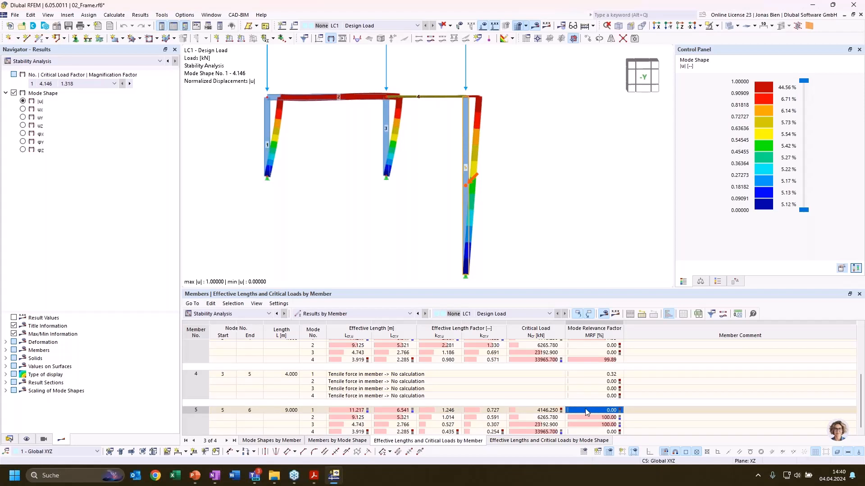
{"action": "scroll", "coordinate": [592, 417], "scroll_direction": "up", "scroll_amount": 4}
{"action": "scroll", "coordinate": [587, 422], "scroll_direction": "down", "scroll_amount": 4}
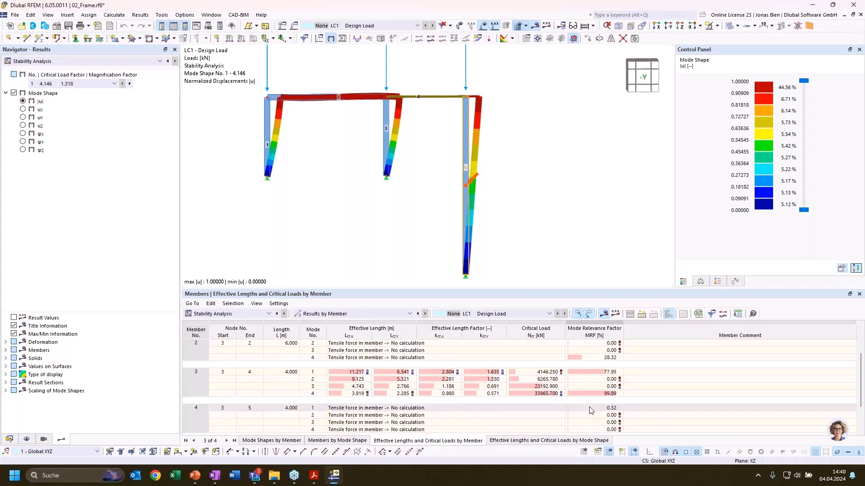
{"action": "left_click", "coordinate": [590, 409]}
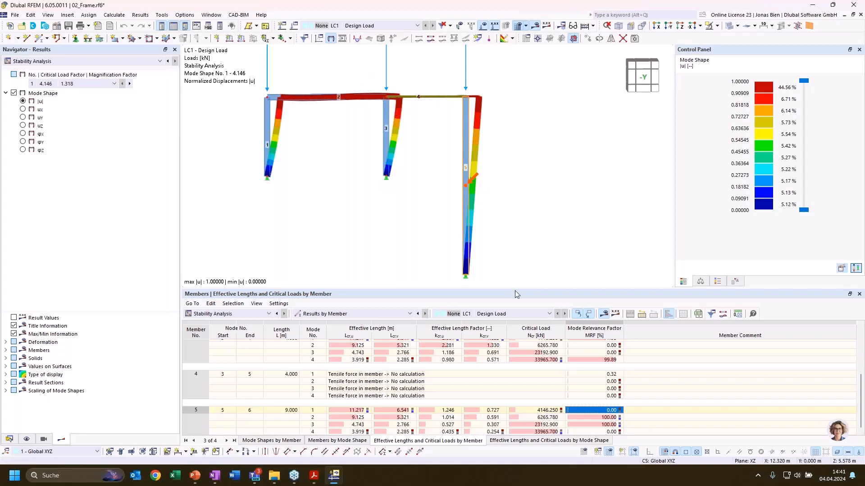
Compare member 5's mode relevance factors for modes 1, 2 and 3 with the corresponding mode shapes in the model
{"action": "left_click", "coordinate": [604, 418]}
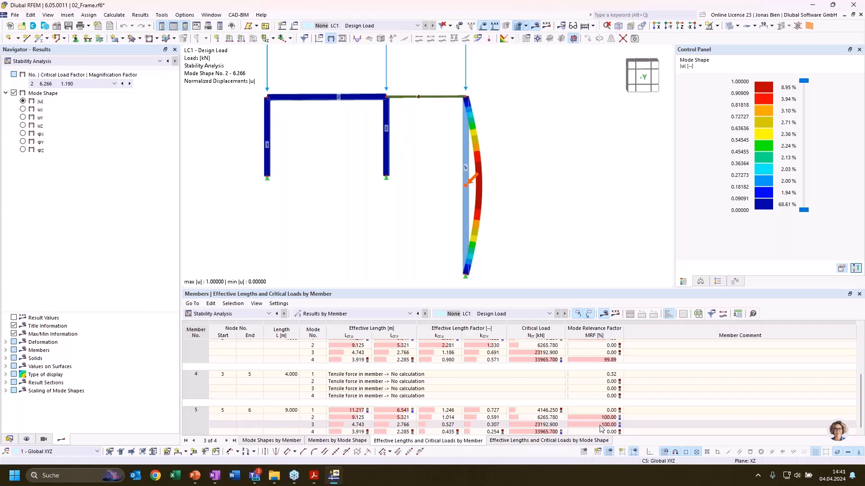
{"action": "left_click", "coordinate": [600, 426]}
{"action": "left_click", "coordinate": [601, 418]}
{"action": "left_click", "coordinate": [601, 422]}
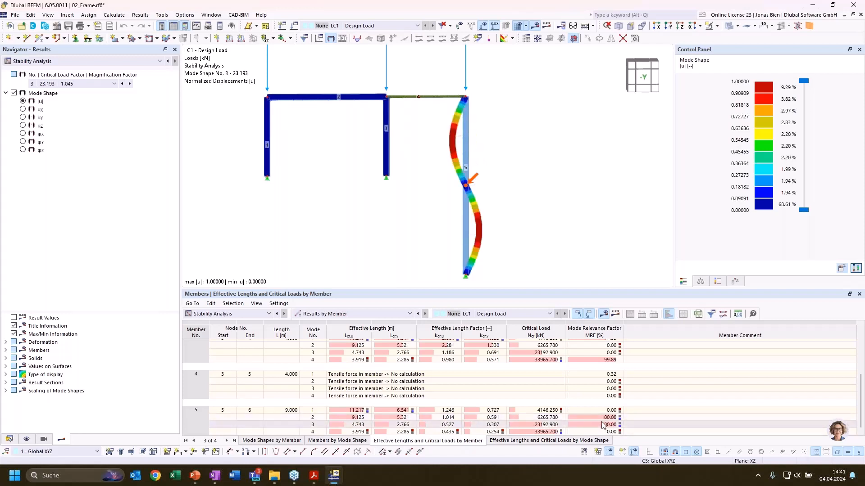
{"action": "left_click", "coordinate": [602, 418]}
{"action": "left_click", "coordinate": [602, 424]}
{"action": "left_click", "coordinate": [604, 417]}
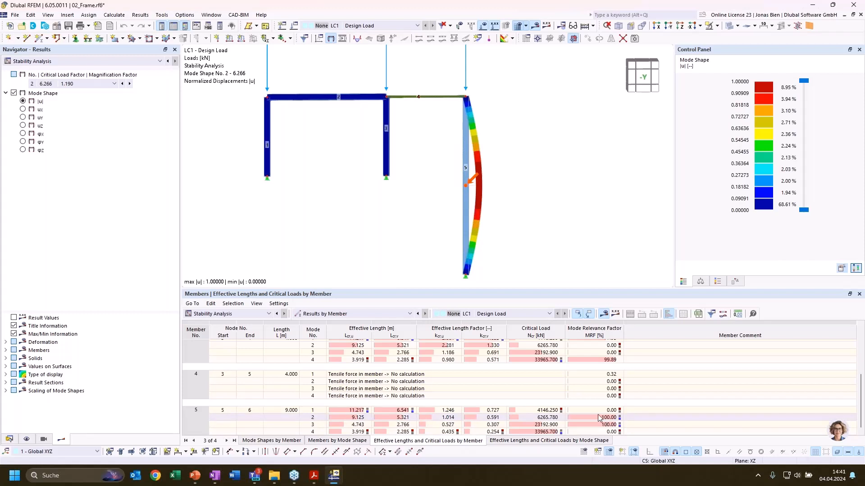
{"action": "left_click", "coordinate": [598, 412]}
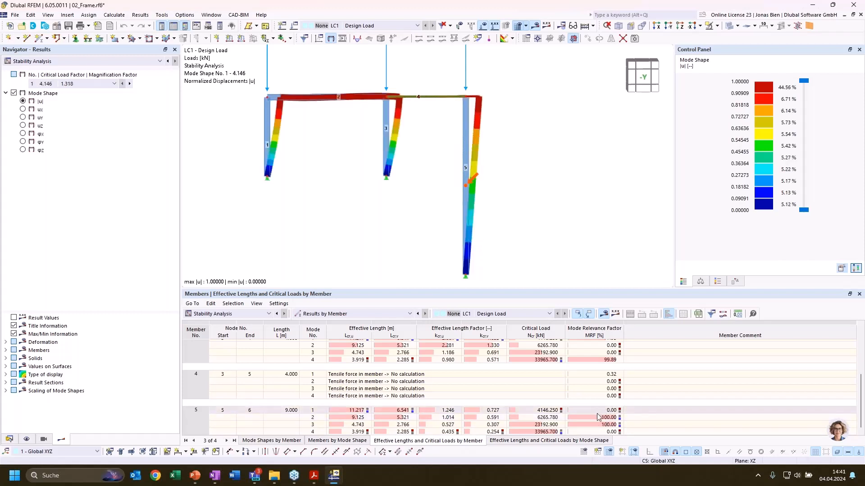
{"action": "left_click", "coordinate": [599, 419]}
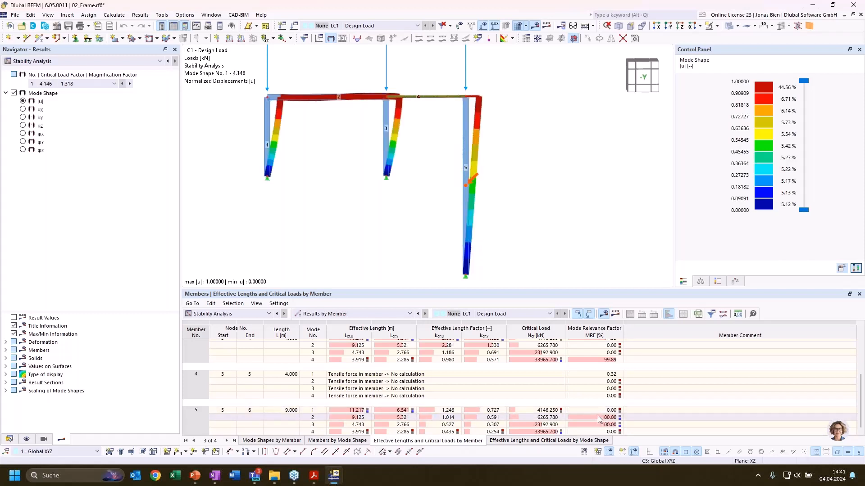
{"action": "left_click", "coordinate": [599, 412]}
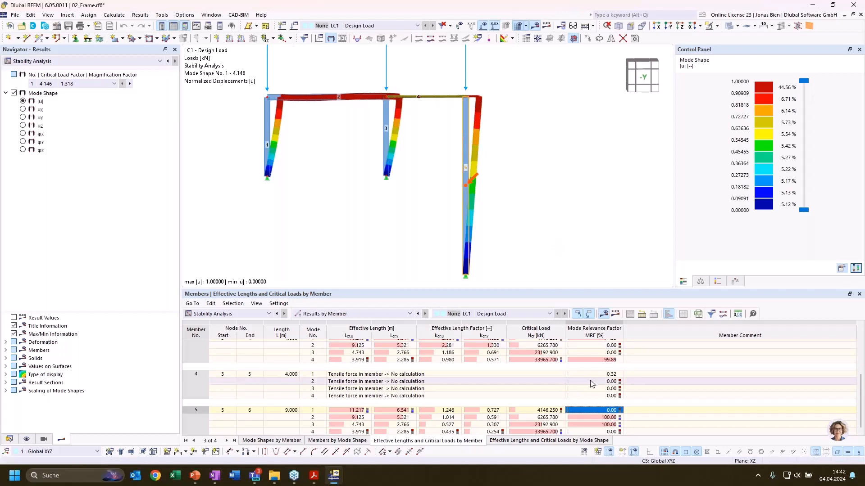
List the effective lengths and critical loads by mode shape and check each member's mode relevance factor for mode 1
{"action": "left_click", "coordinate": [516, 443]}
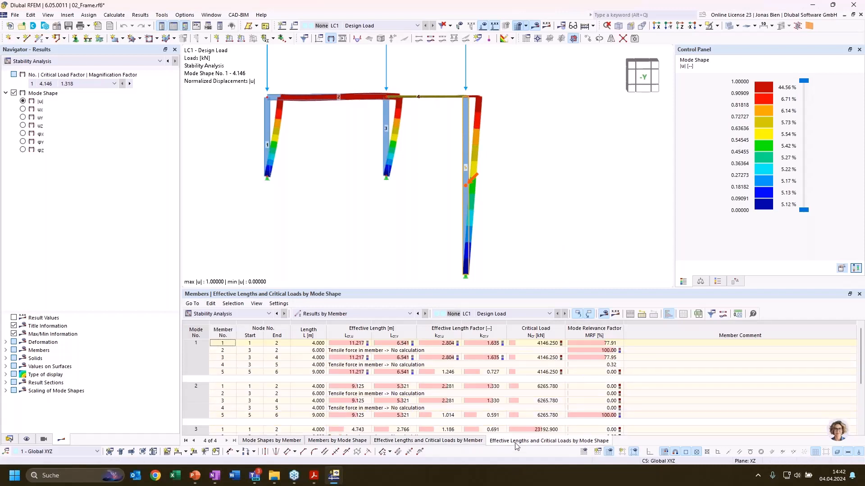
{"action": "left_click", "coordinate": [607, 344]}
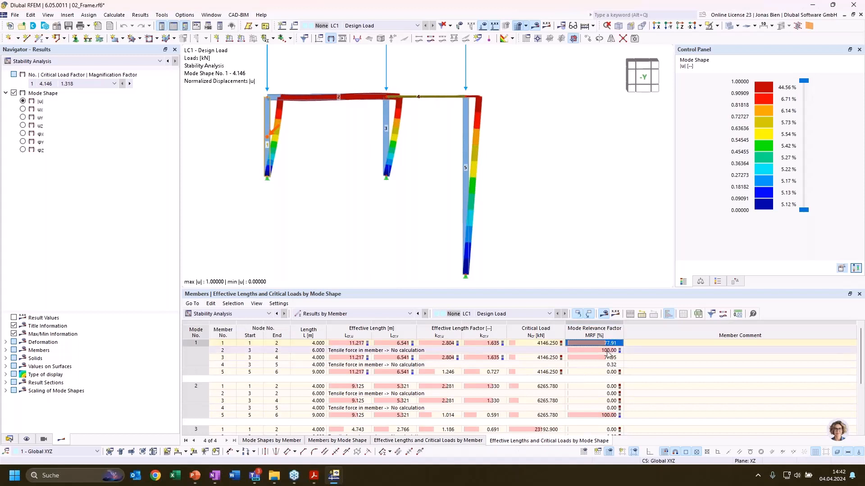
{"action": "left_click", "coordinate": [608, 357]}
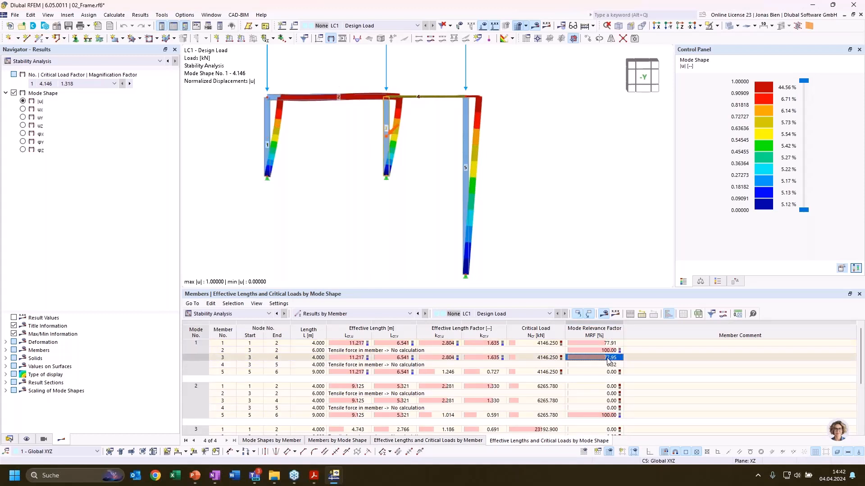
{"action": "left_click", "coordinate": [613, 350]}
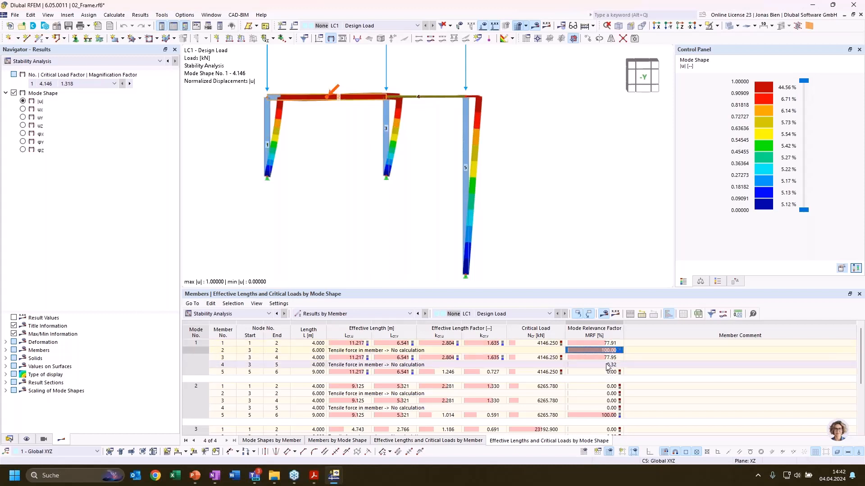
{"action": "left_click", "coordinate": [608, 372]}
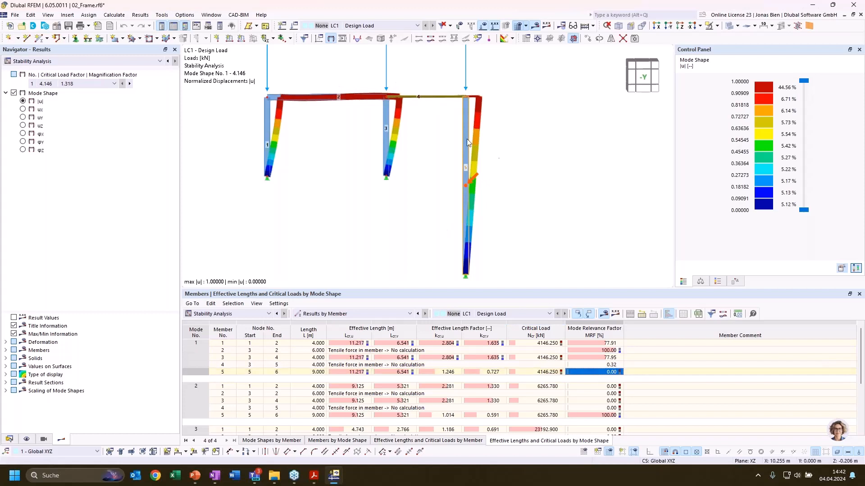
{"action": "left_click", "coordinate": [592, 366]}
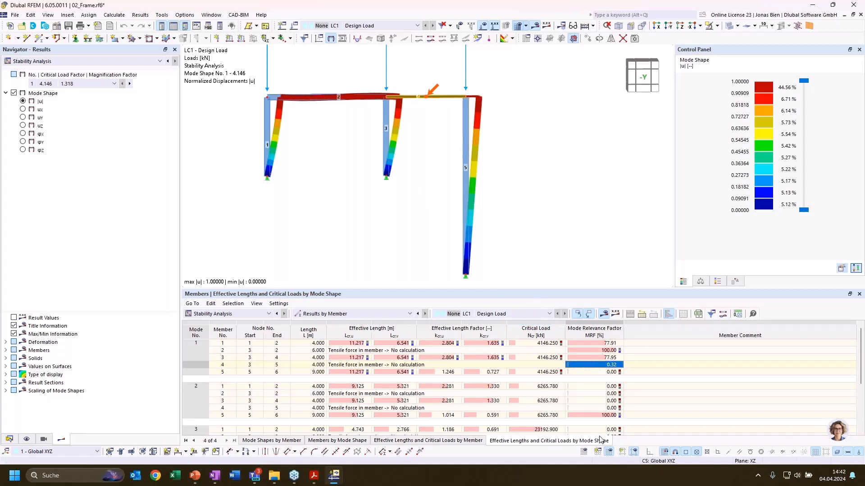
Check member 5's mode relevance factors for modes 2 and 3 and scan the remaining members' factors up to mode 4
{"action": "left_click", "coordinate": [593, 415]}
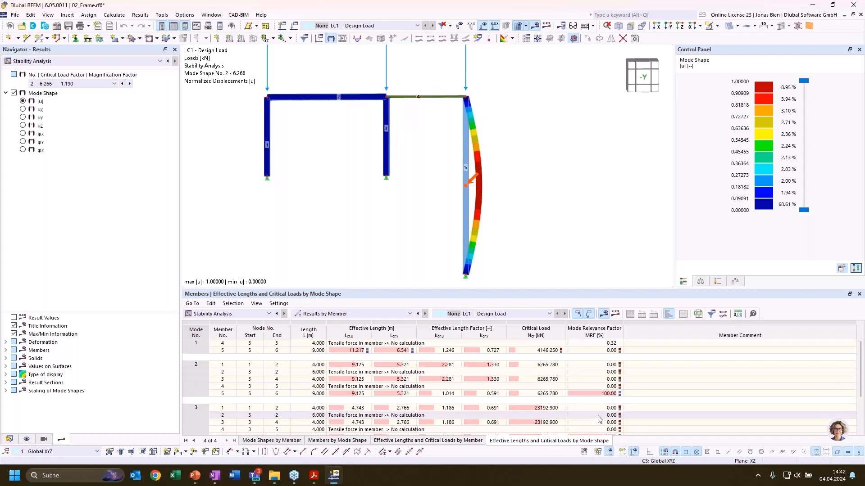
{"action": "left_click", "coordinate": [608, 415]}
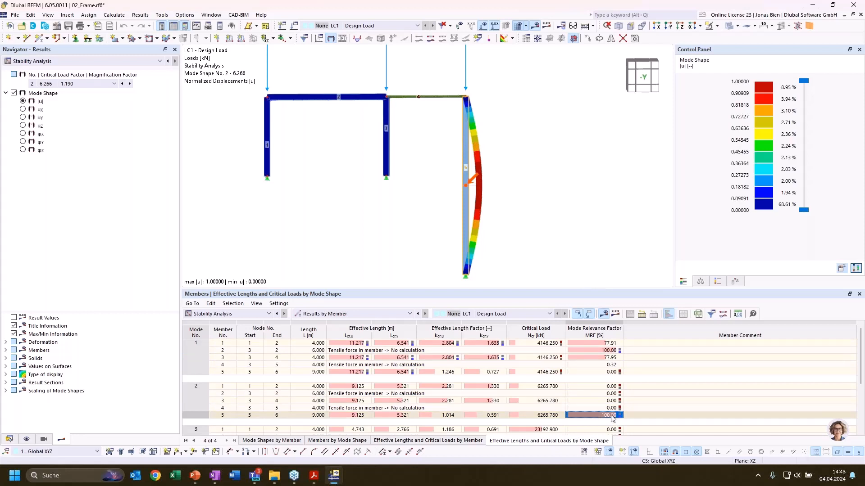
{"action": "scroll", "coordinate": [596, 405], "scroll_direction": "down", "scroll_amount": 2}
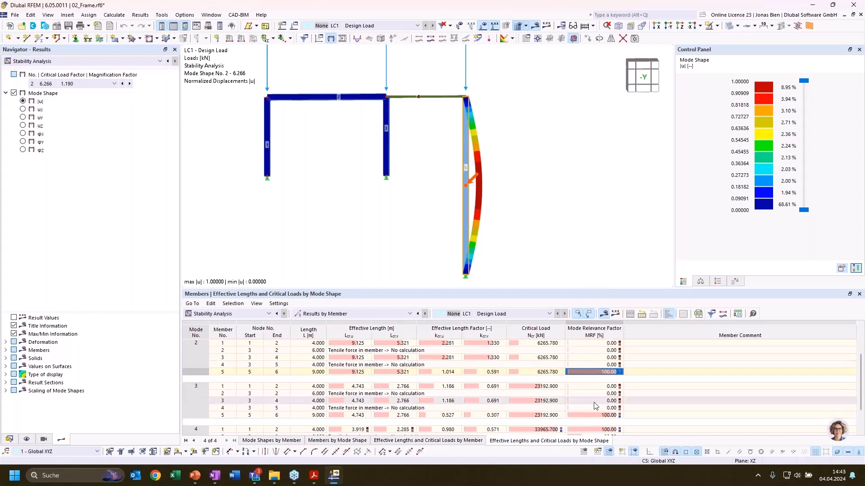
{"action": "scroll", "coordinate": [595, 405], "scroll_direction": "down", "scroll_amount": 2}
{"action": "scroll", "coordinate": [594, 406], "scroll_direction": "up", "scroll_amount": 3}
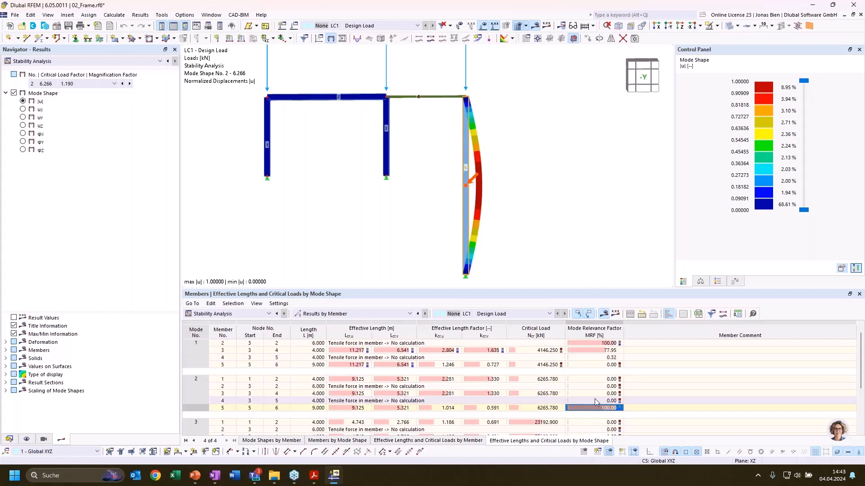
{"action": "scroll", "coordinate": [595, 407], "scroll_direction": "down", "scroll_amount": 3}
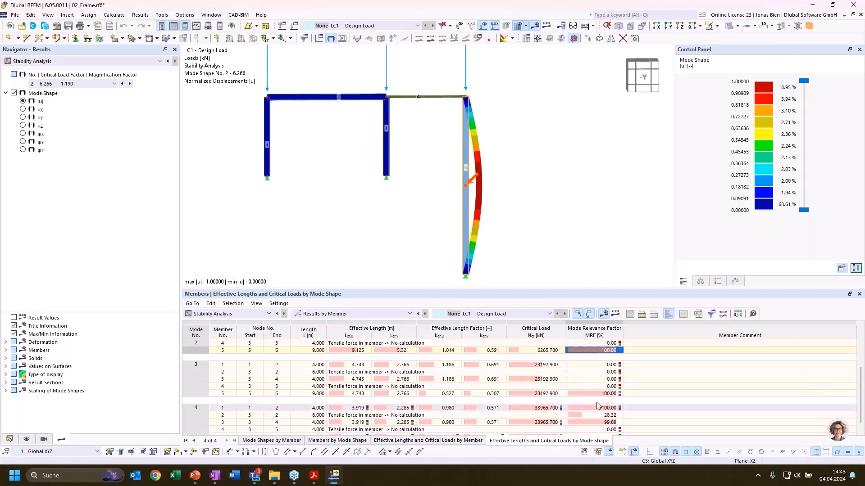
{"action": "left_click", "coordinate": [597, 393]}
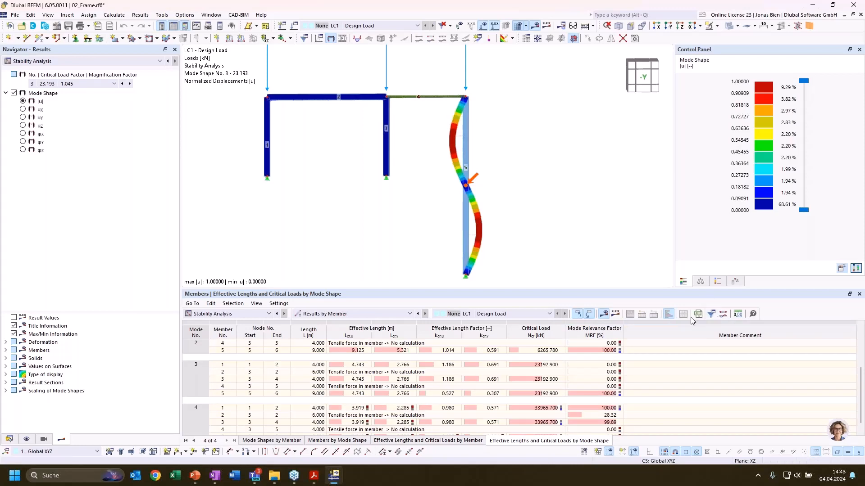
Filter the table of effective lengths by mode shape to show only rows with MRF greater than 20 %
{"action": "left_click", "coordinate": [711, 316]}
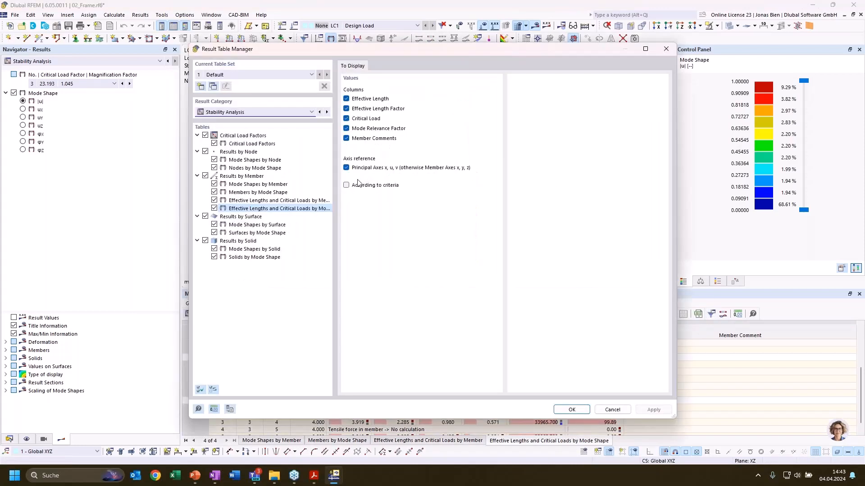
{"action": "left_click", "coordinate": [407, 68]}
{"action": "left_click", "coordinate": [404, 91]}
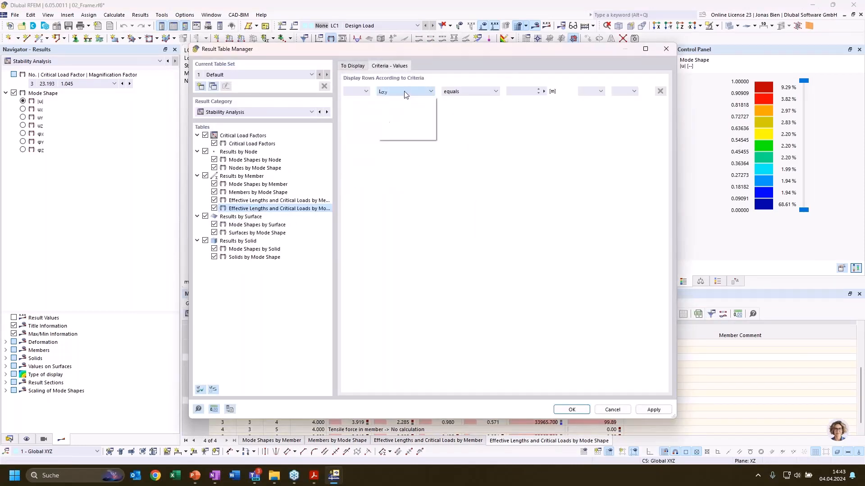
{"action": "left_click", "coordinate": [407, 128]}
{"action": "left_click", "coordinate": [468, 92]}
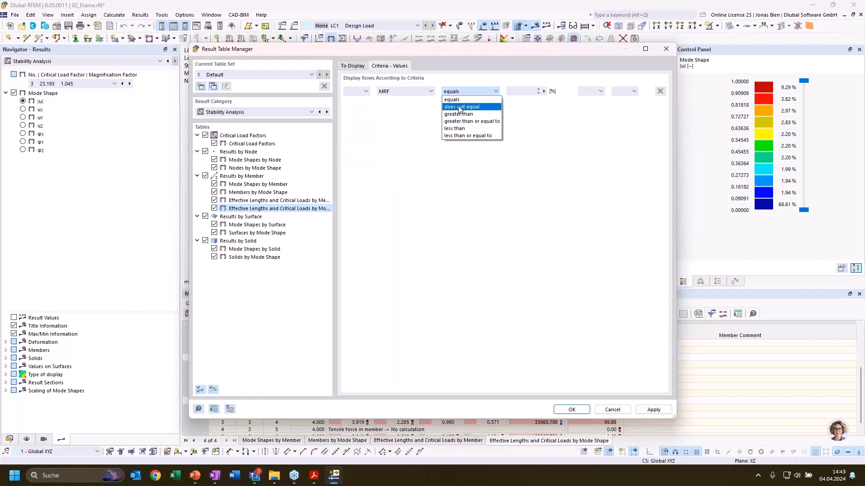
{"action": "left_click", "coordinate": [458, 114]}
{"action": "type", "text": "20"}
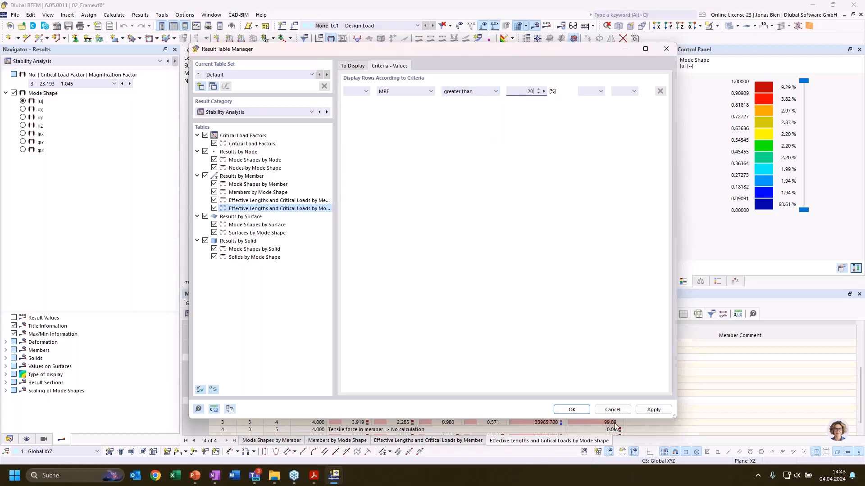
{"action": "left_click", "coordinate": [571, 410]}
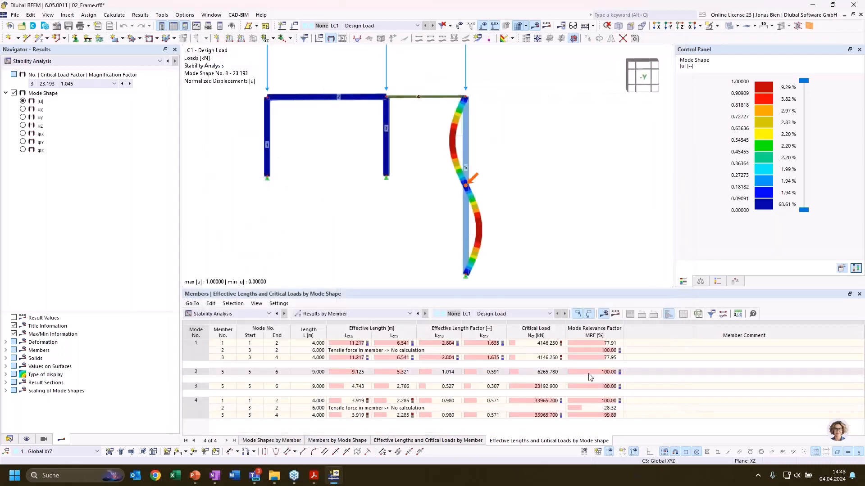
Review the filtered rows of modes 1 and 2 to see which members are relevant for each mode shape
{"action": "left_click", "coordinate": [234, 358]}
{"action": "left_click", "coordinate": [234, 351]}
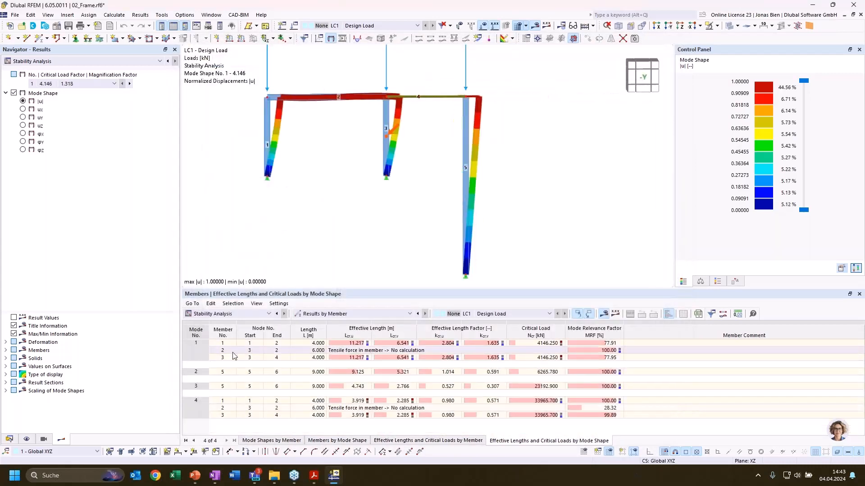
{"action": "left_click", "coordinate": [192, 374]}
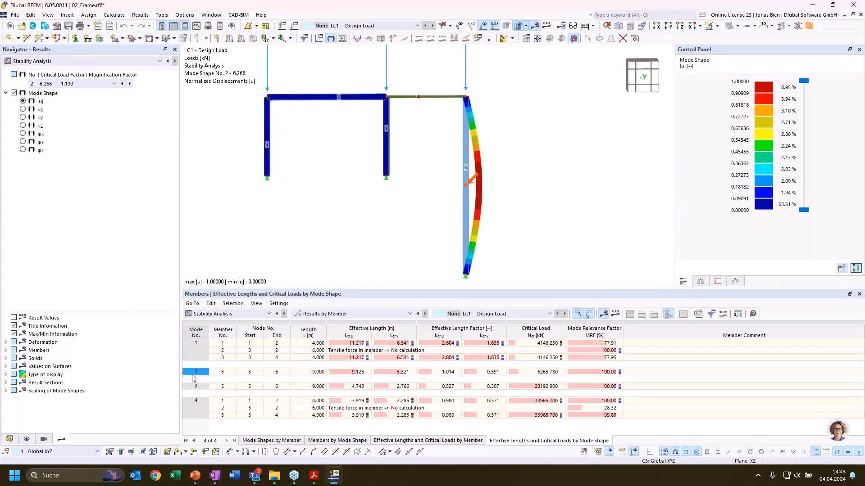
Display mode shape 3 and return to mode shape 1 to compare the deformed members with the filtered rows
{"action": "left_click", "coordinate": [208, 387]}
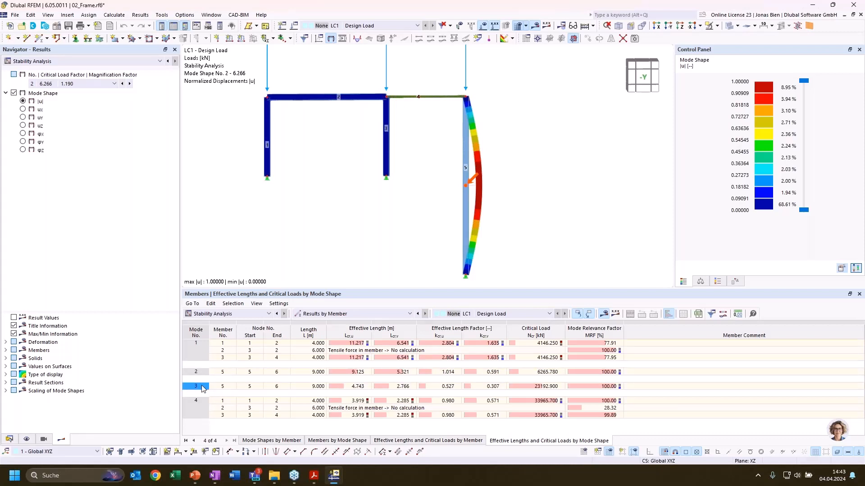
{"action": "left_click", "coordinate": [224, 351]}
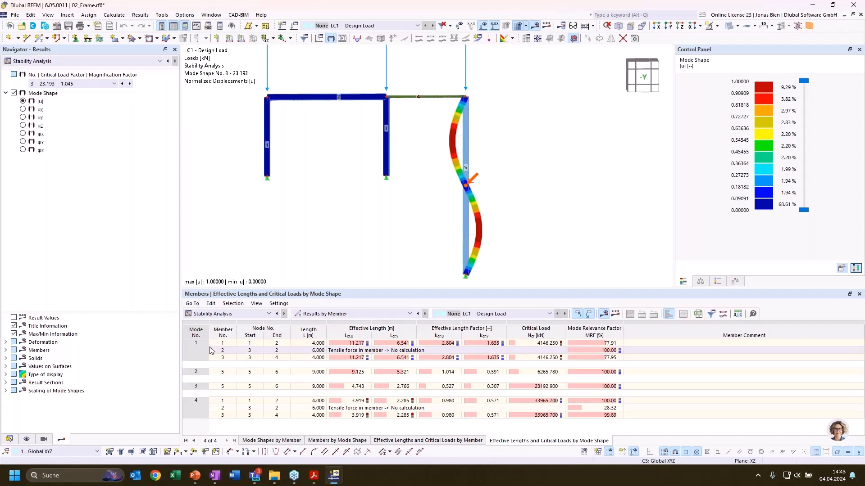
{"action": "left_click", "coordinate": [220, 347]}
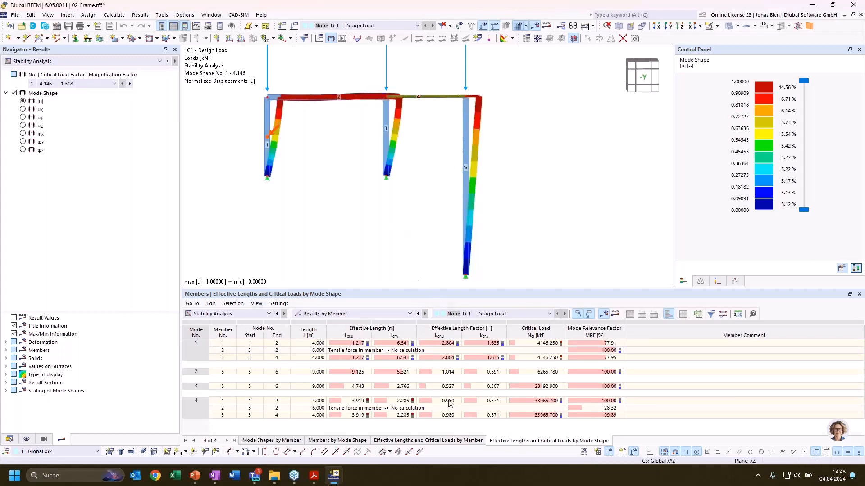
Filter the table of effective lengths and critical loads by member to show only rows with MRF greater than 20 %
{"action": "left_click", "coordinate": [442, 442]}
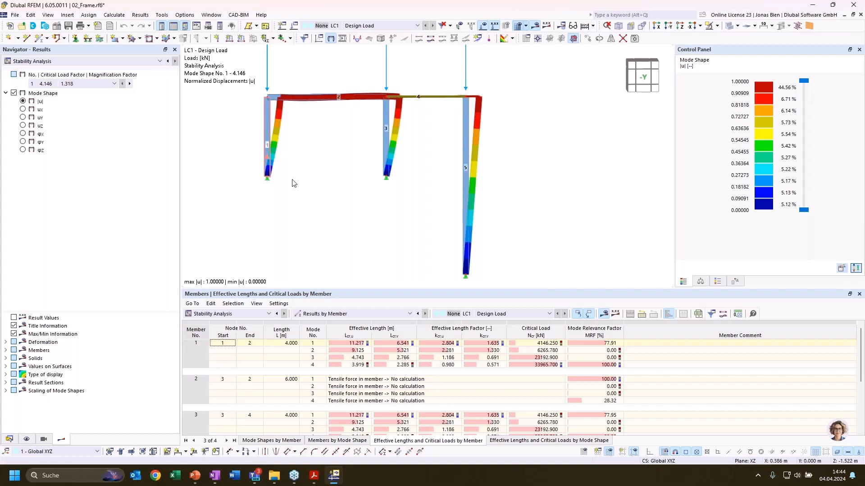
{"action": "left_click", "coordinate": [601, 344]}
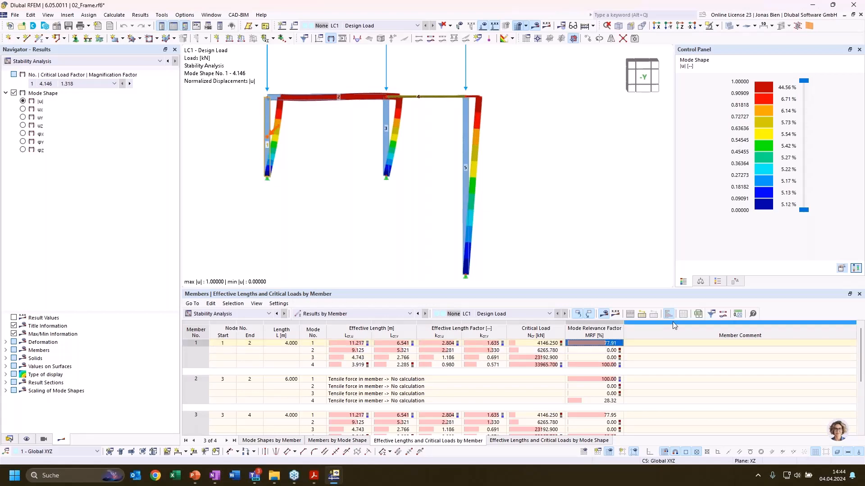
{"action": "left_click", "coordinate": [711, 315]}
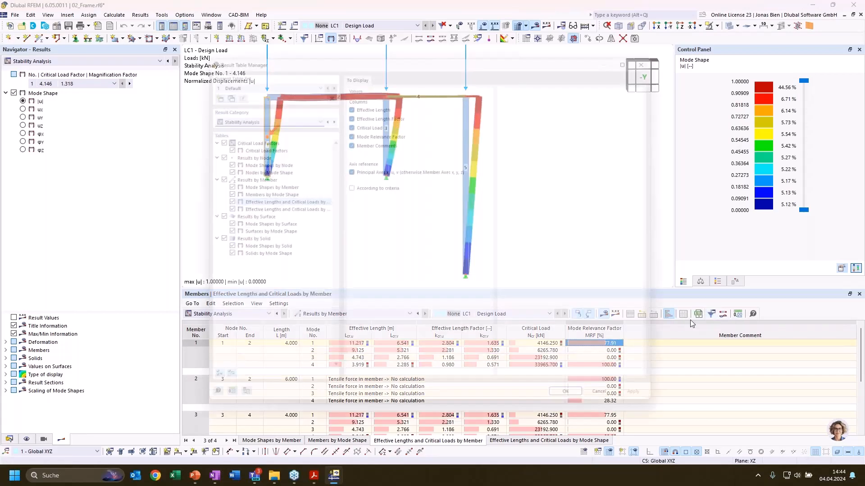
{"action": "left_click", "coordinate": [359, 186]}
{"action": "left_click", "coordinate": [389, 66]}
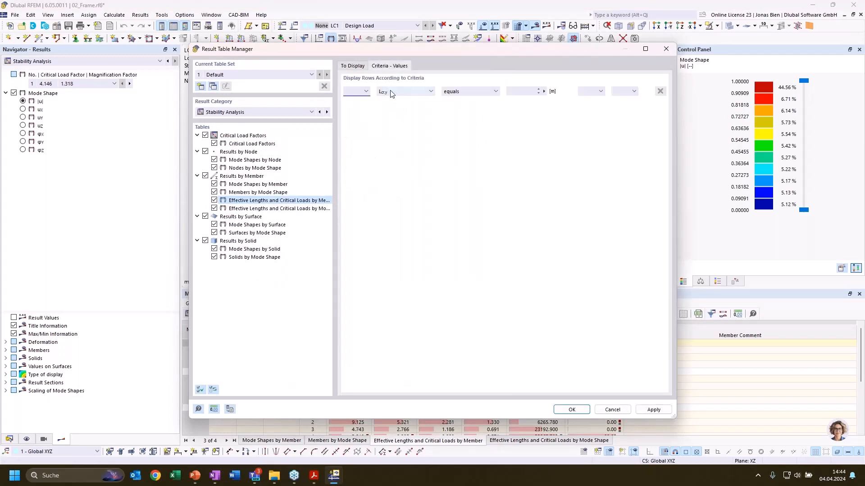
{"action": "left_click", "coordinate": [404, 92]}
{"action": "left_click", "coordinate": [392, 136]}
{"action": "left_click", "coordinate": [469, 91]}
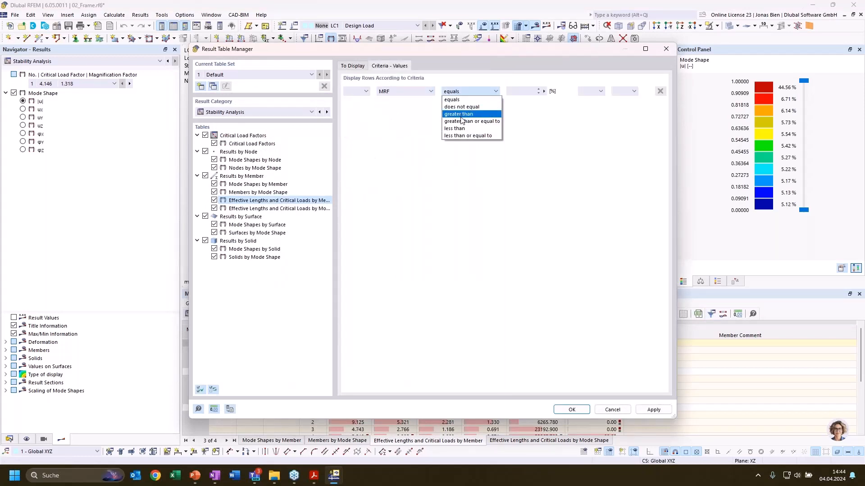
{"action": "left_click", "coordinate": [495, 108]}
{"action": "key", "text": "Tab"}
{"action": "type", "text": "20"}
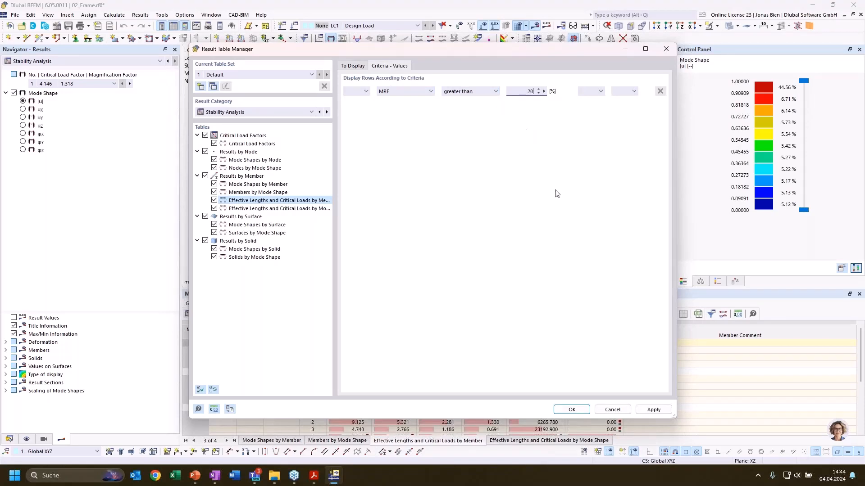
{"action": "left_click", "coordinate": [581, 410]}
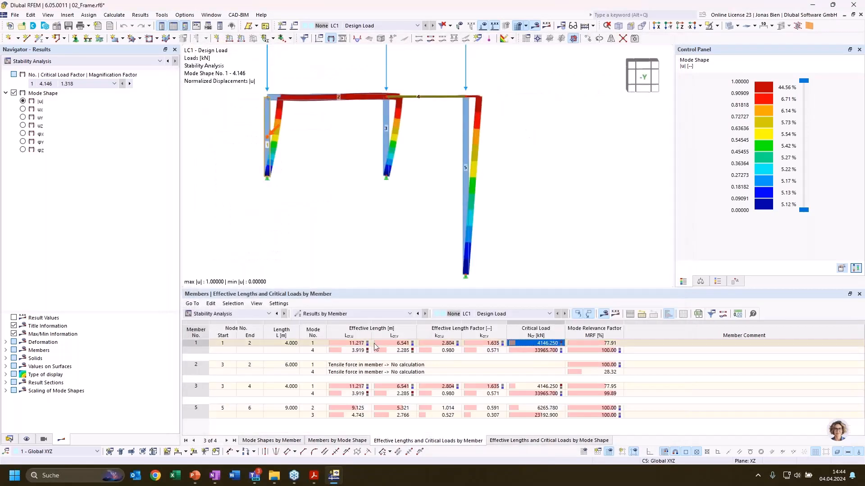
Examine the mode 1 effective length and effective length factor of member 1 and the factor of member 3 against the frame's mode shape
{"action": "left_click", "coordinate": [360, 344]}
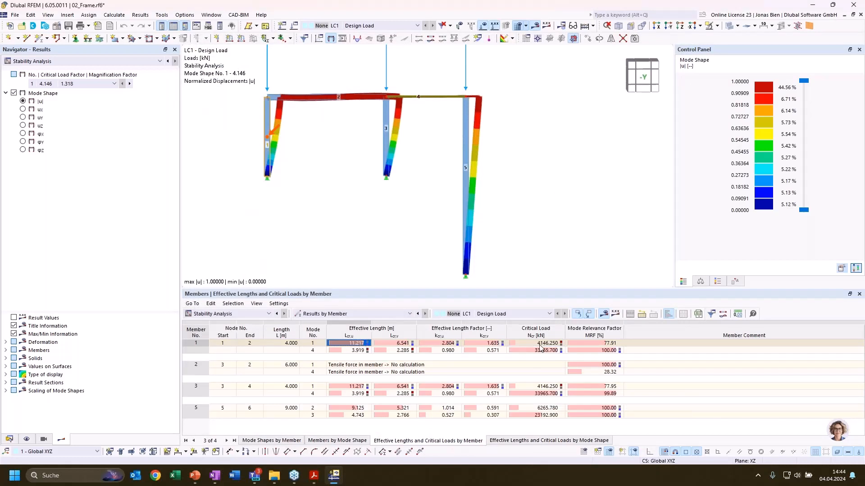
{"action": "left_click", "coordinate": [445, 344]}
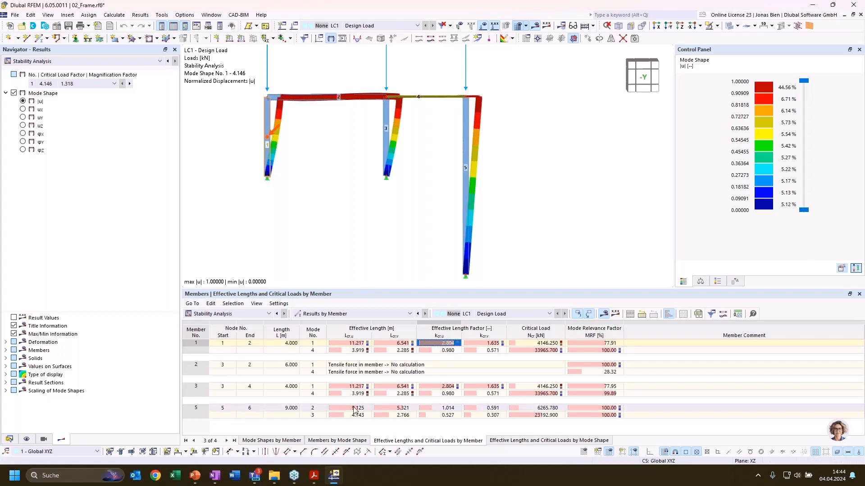
{"action": "left_click", "coordinate": [448, 387]}
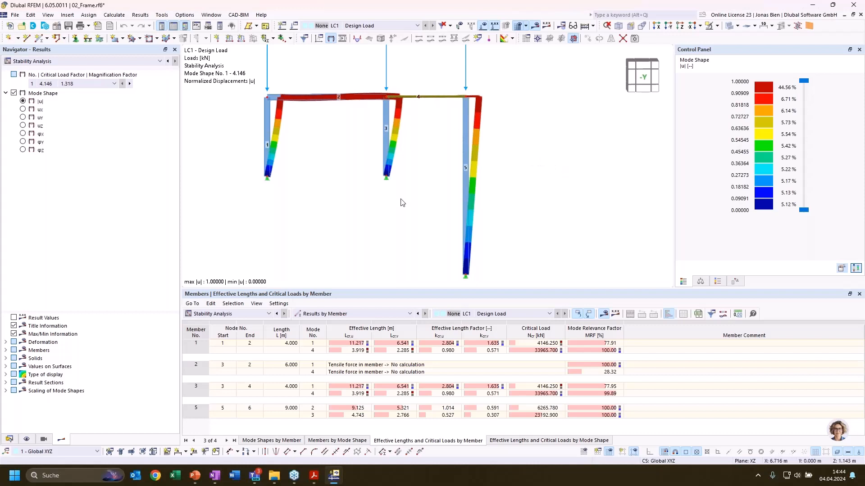
{"action": "scroll", "coordinate": [460, 190], "scroll_direction": "down", "scroll_amount": 1}
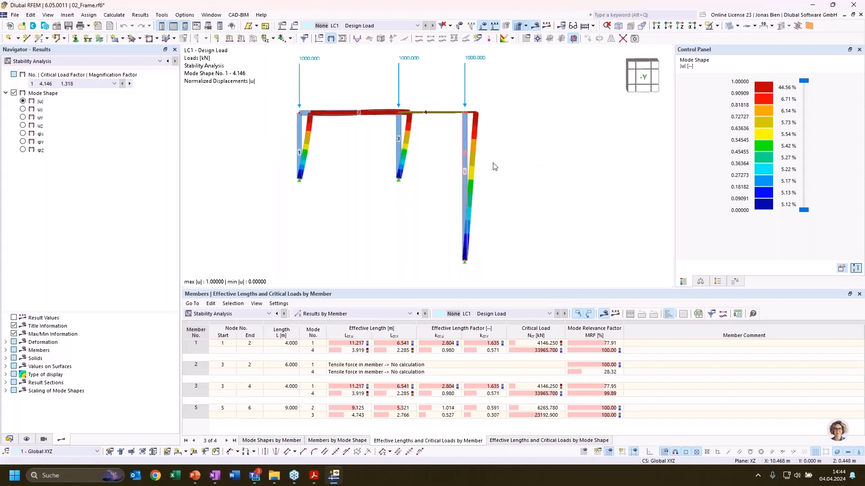
{"action": "middle_click_drag", "start_coordinate": [511, 156], "coordinate": [531, 172]}
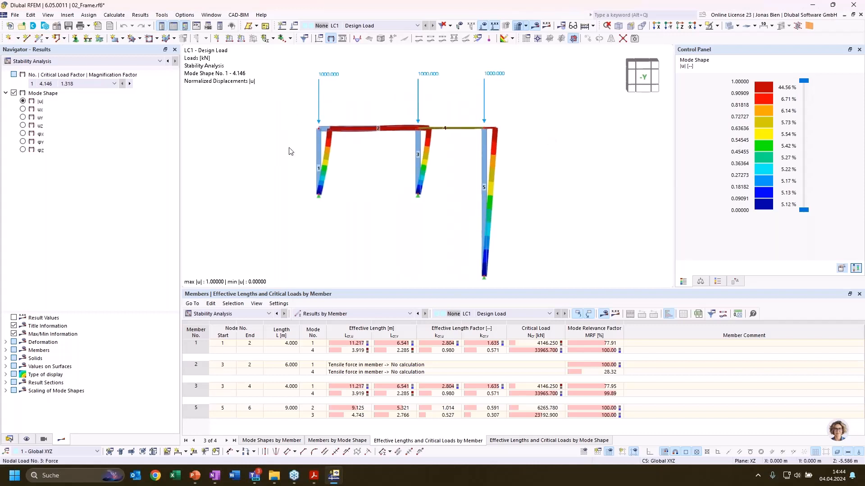
Collapse the 02_Frame model's data and make the 03_Hall.rf6 model active
{"action": "left_click", "coordinate": [10, 439]}
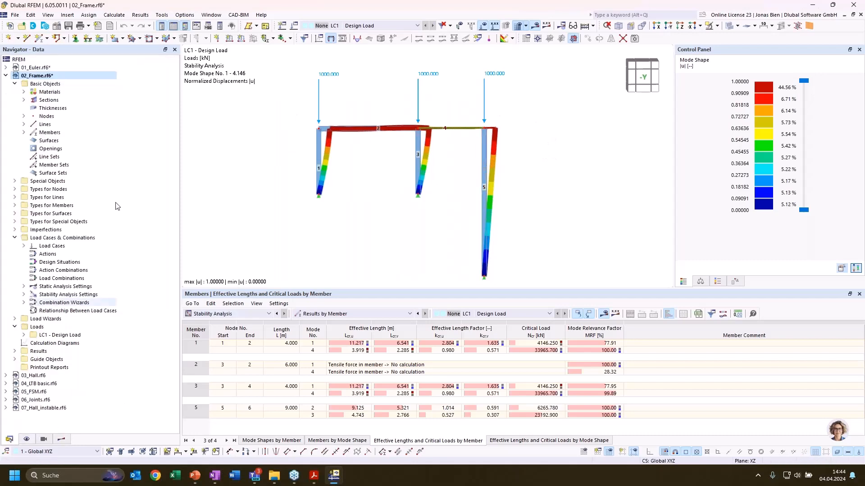
{"action": "left_click", "coordinate": [5, 76]}
{"action": "double_click", "coordinate": [35, 85]}
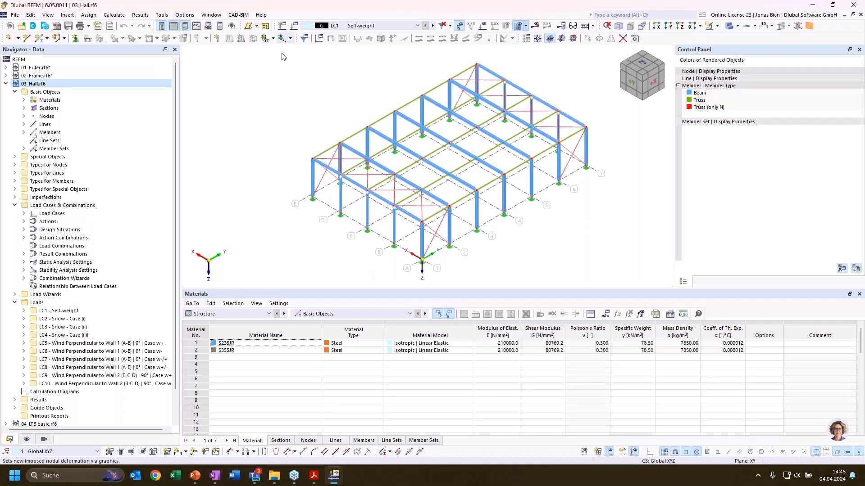
Review the hall model's self-weight, snow and wind load cases in the model data
{"action": "left_click", "coordinate": [27, 214]}
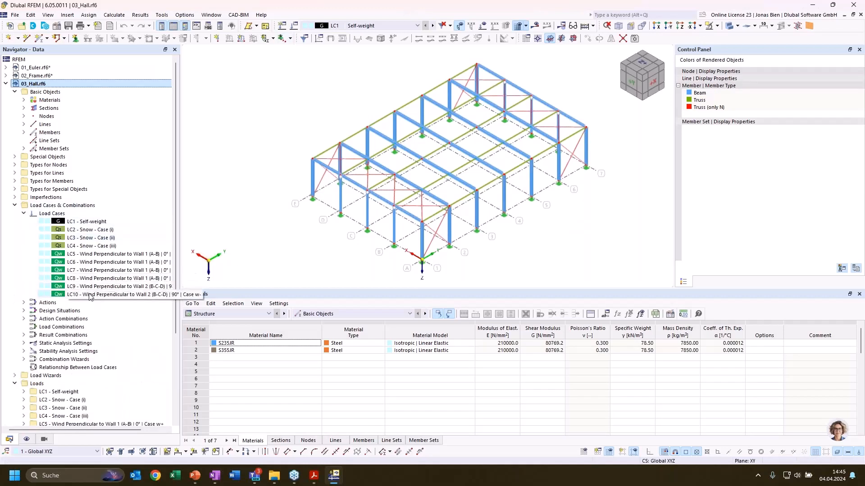
{"action": "left_click", "coordinate": [90, 222]}
{"action": "left_click", "coordinate": [89, 237]}
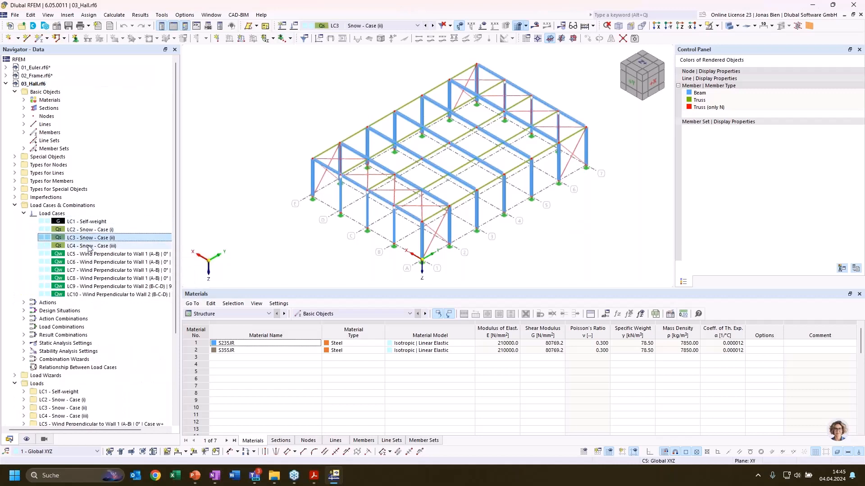
{"action": "left_click", "coordinate": [88, 246]}
{"action": "left_click", "coordinate": [24, 214]}
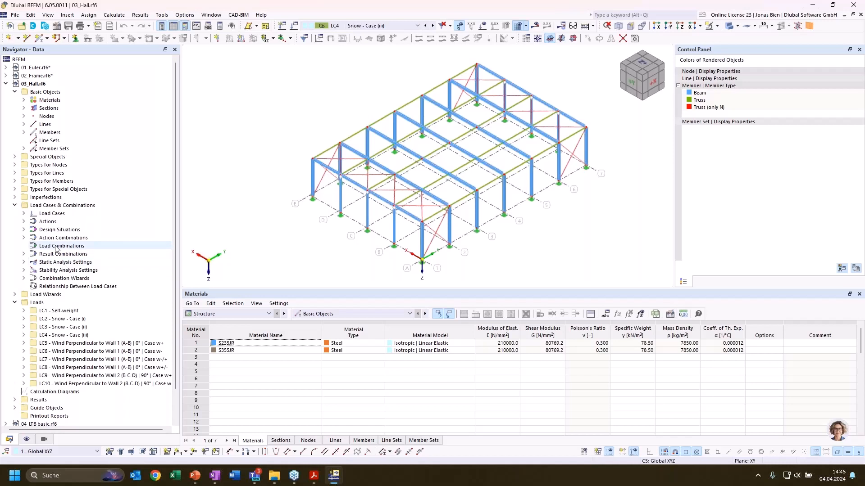
List the result combinations, select RC4 and calculate its results
{"action": "left_click", "coordinate": [24, 254]}
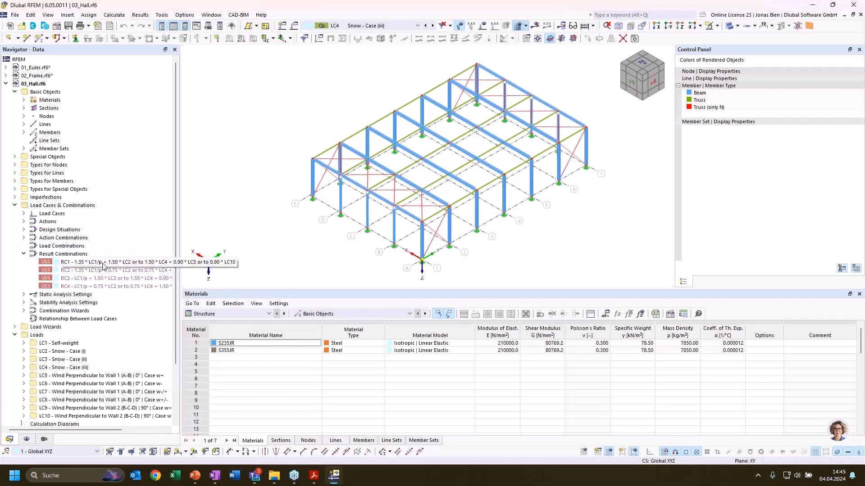
{"action": "left_click", "coordinate": [104, 286]}
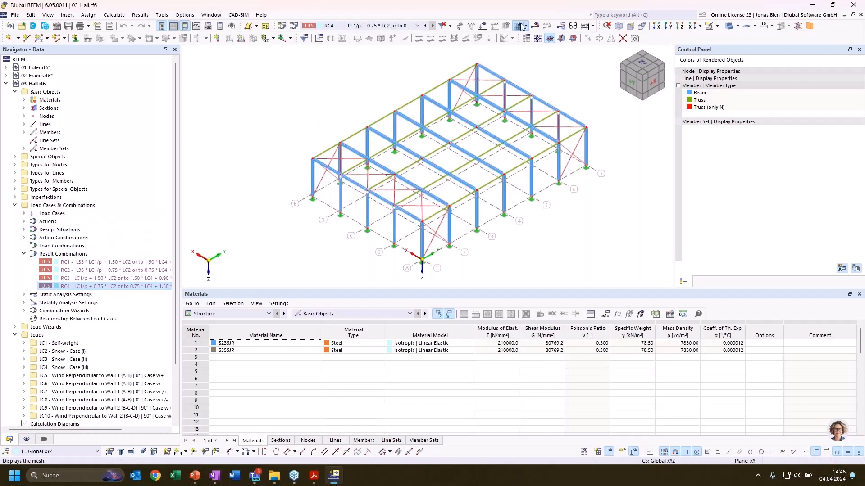
{"action": "left_click", "coordinate": [535, 26]}
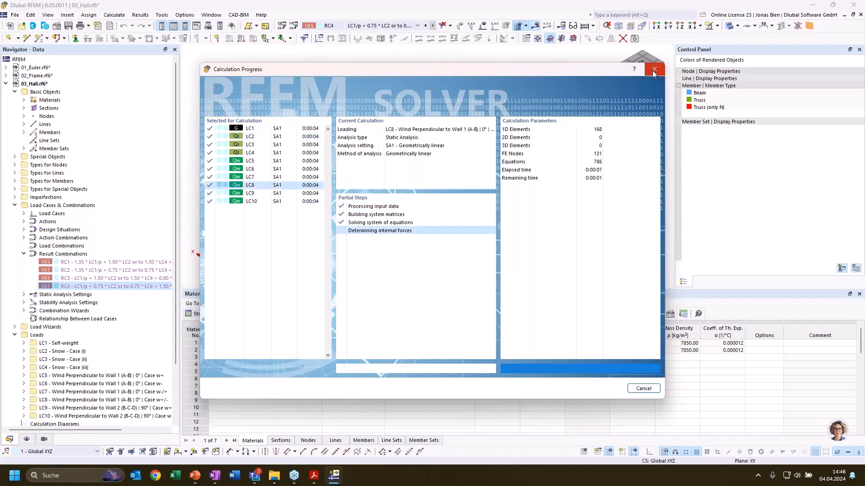
Display the results of design situation DS1 and expand the list of member internal forces
{"action": "left_click", "coordinate": [379, 30]}
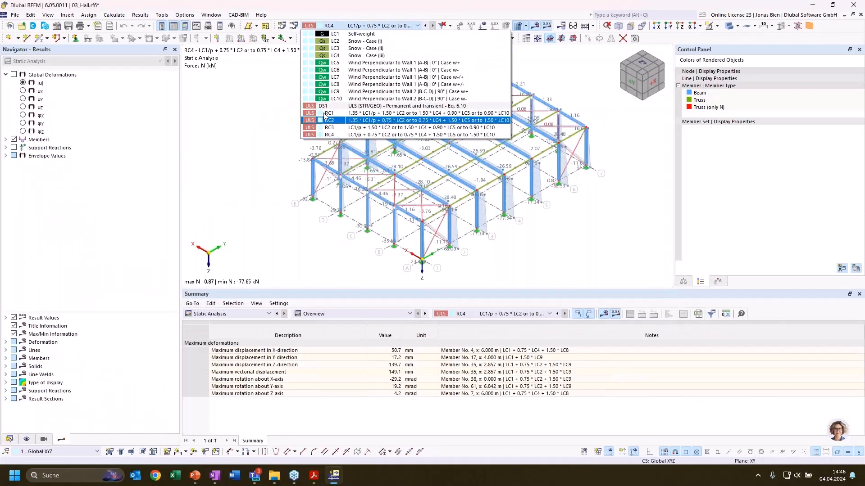
{"action": "left_click", "coordinate": [285, 102]}
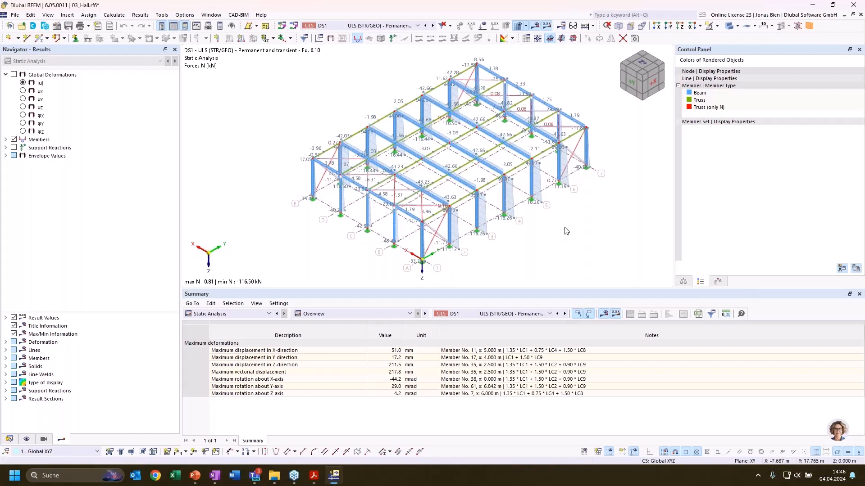
{"action": "left_click", "coordinate": [6, 139]}
{"action": "left_click", "coordinate": [15, 155]}
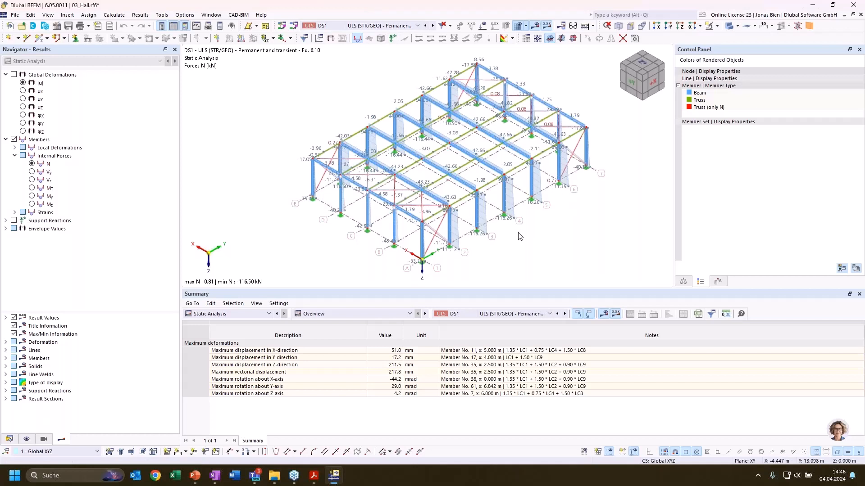
Show the static analysis results table of internal forces by member for DS1
{"action": "left_click", "coordinate": [228, 313]}
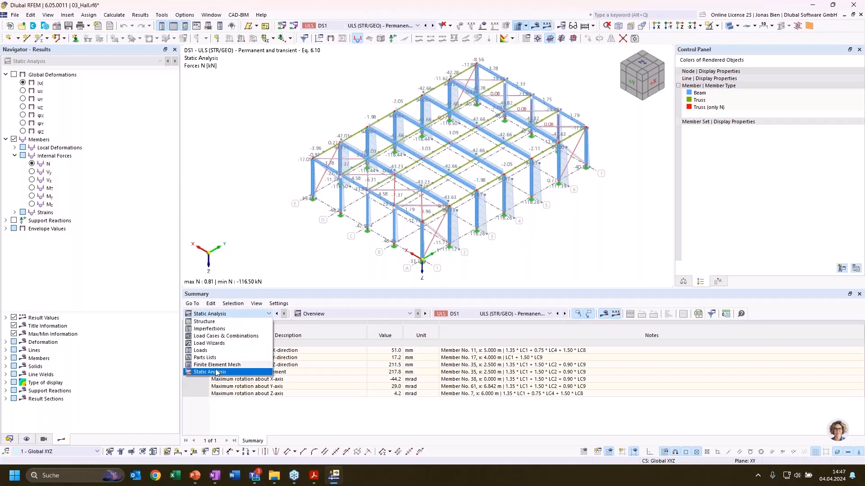
{"action": "left_click", "coordinate": [216, 373]}
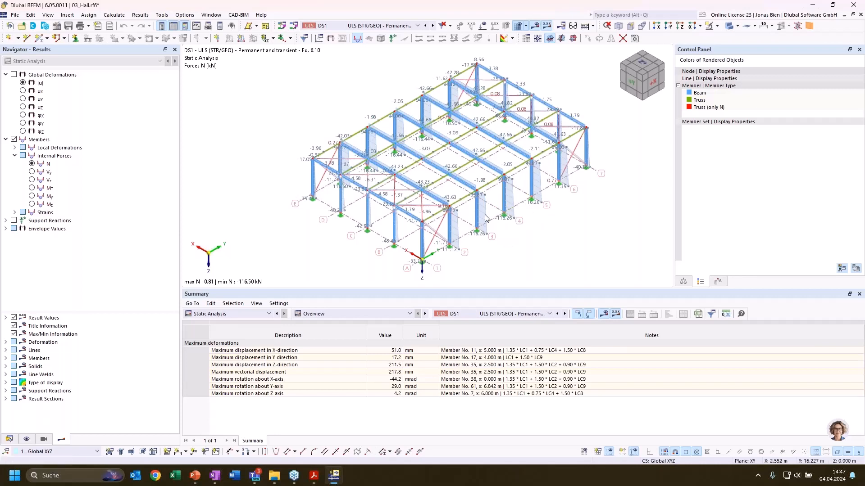
{"action": "left_click", "coordinate": [326, 314]}
{"action": "left_click", "coordinate": [328, 335]}
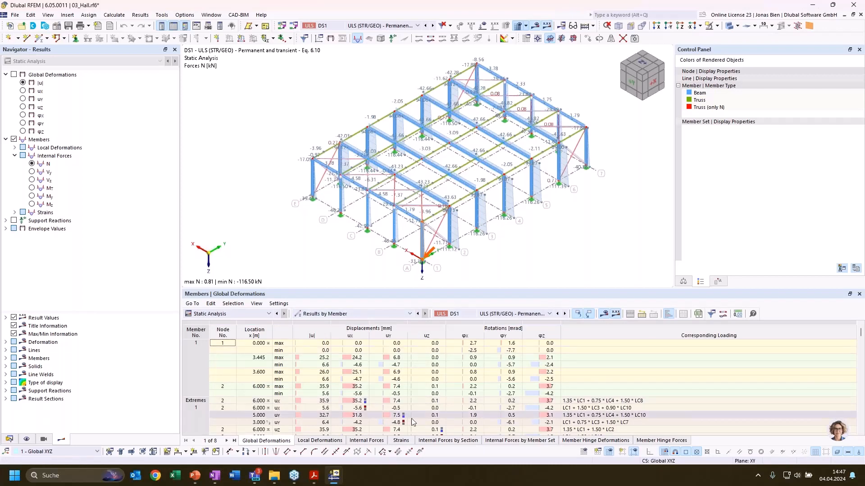
{"action": "left_click", "coordinate": [438, 441]}
{"action": "left_click", "coordinate": [367, 441]}
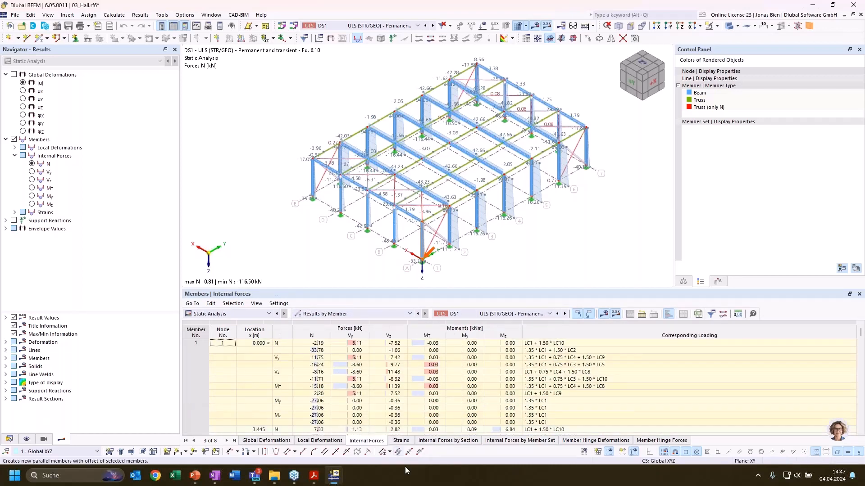
Check member 4's maximum and minimum axial forces at node 9 and the loading combination corresponding to the minimum
{"action": "left_click", "coordinate": [503, 201]}
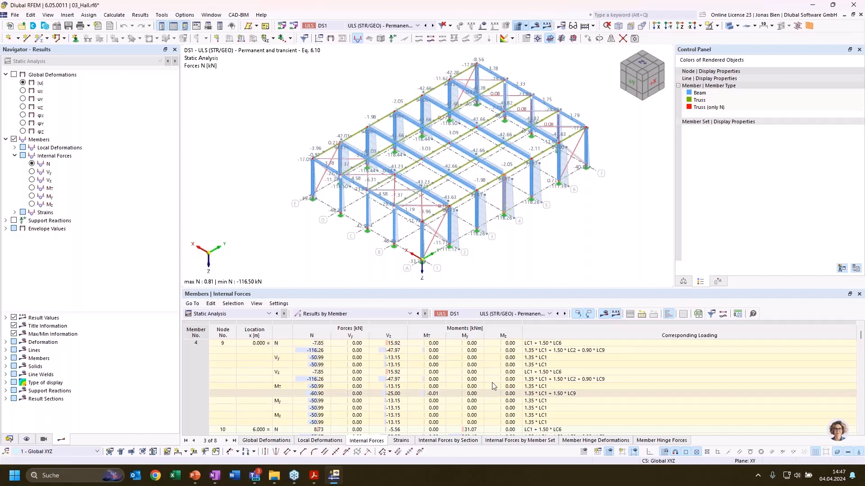
{"action": "left_click", "coordinate": [307, 351]}
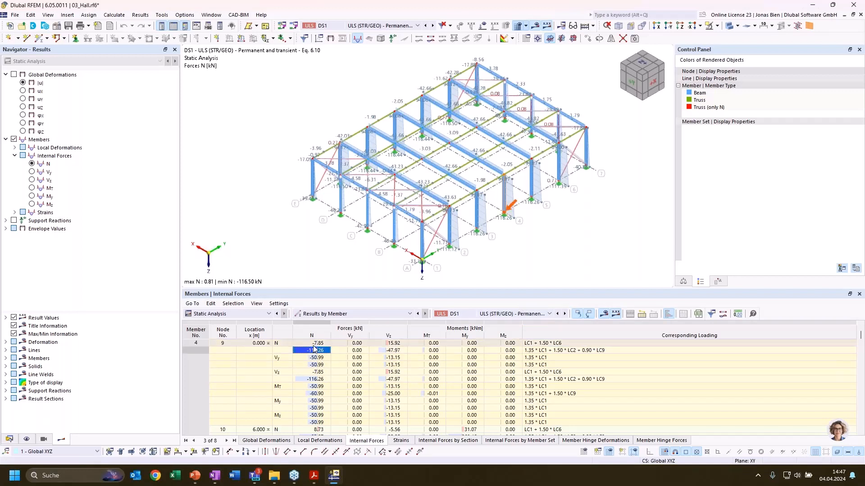
{"action": "left_click", "coordinate": [313, 345]}
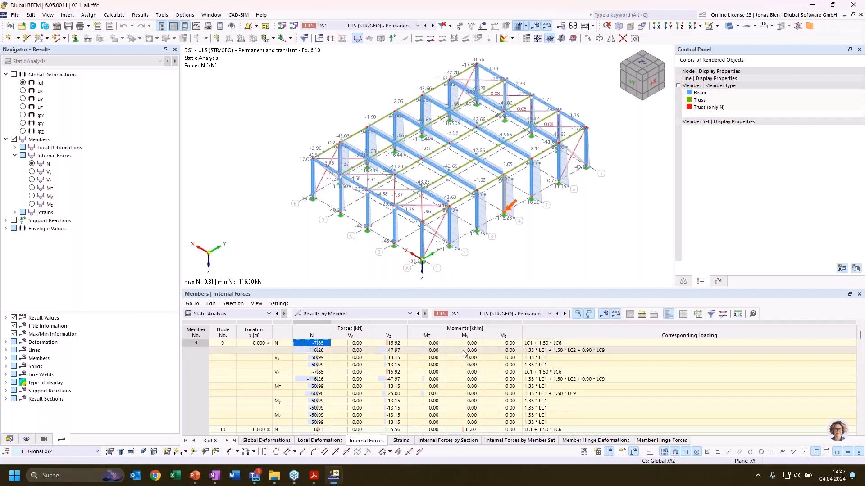
{"action": "left_click", "coordinate": [316, 351]}
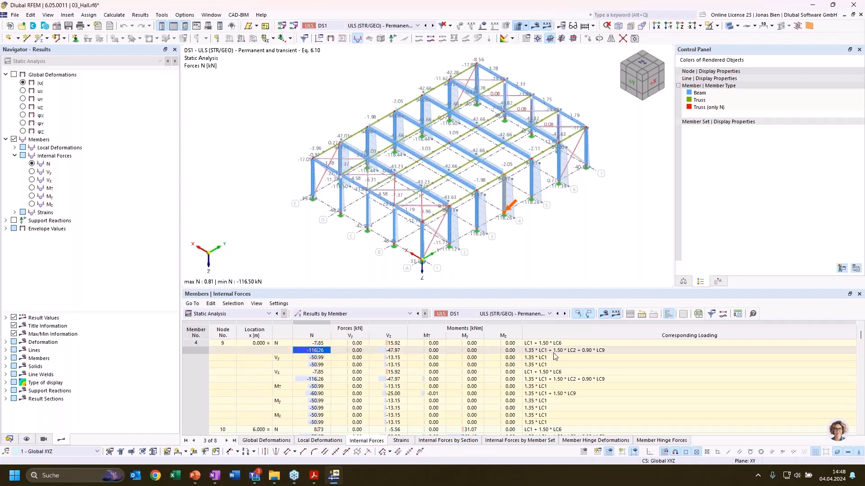
{"action": "left_click", "coordinate": [570, 353]}
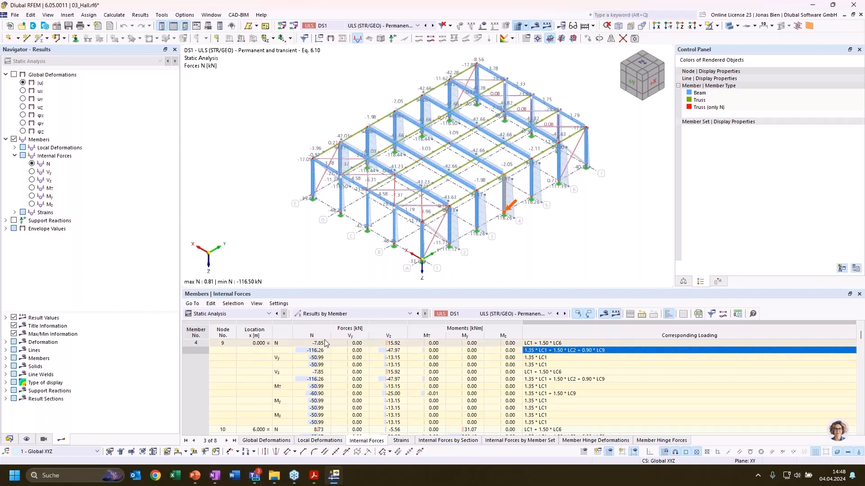
Generate a new load combination 1.35 * LC1 + 1.50 * LC2 + 0.90 * LC9 from member 4's minimum axial force row
{"action": "right_click", "coordinate": [558, 351]}
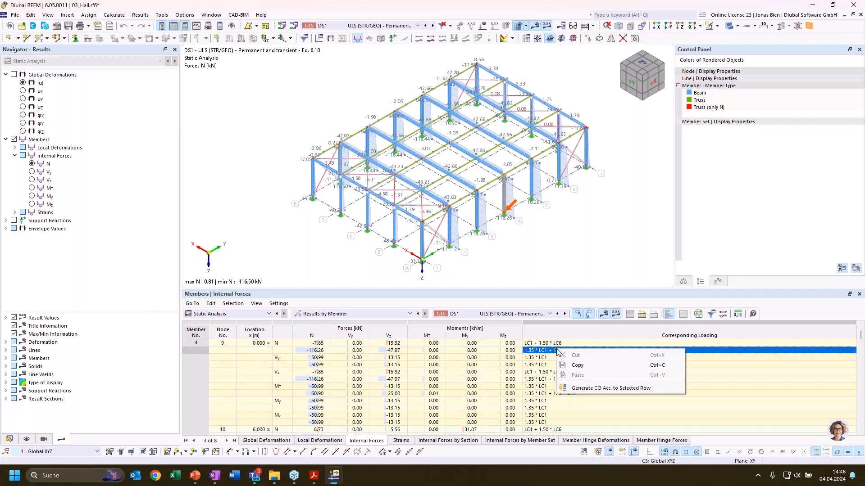
{"action": "left_click", "coordinate": [588, 390]}
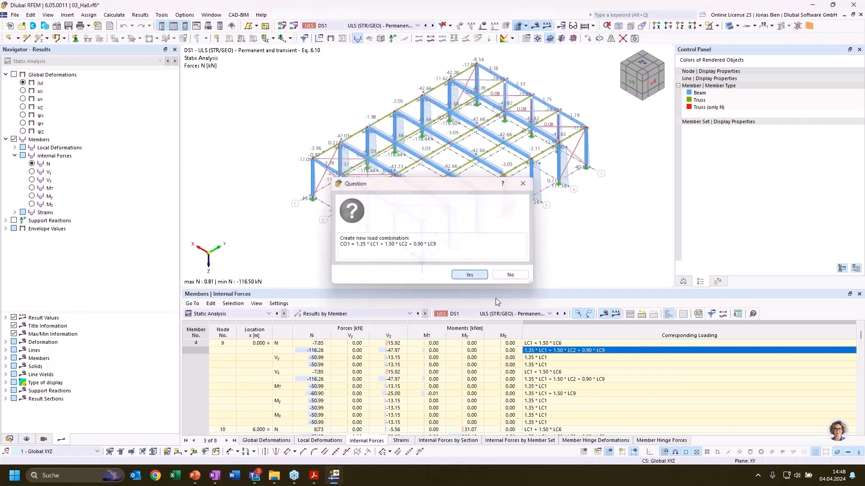
{"action": "left_click", "coordinate": [485, 278]}
{"action": "left_click", "coordinate": [486, 279]}
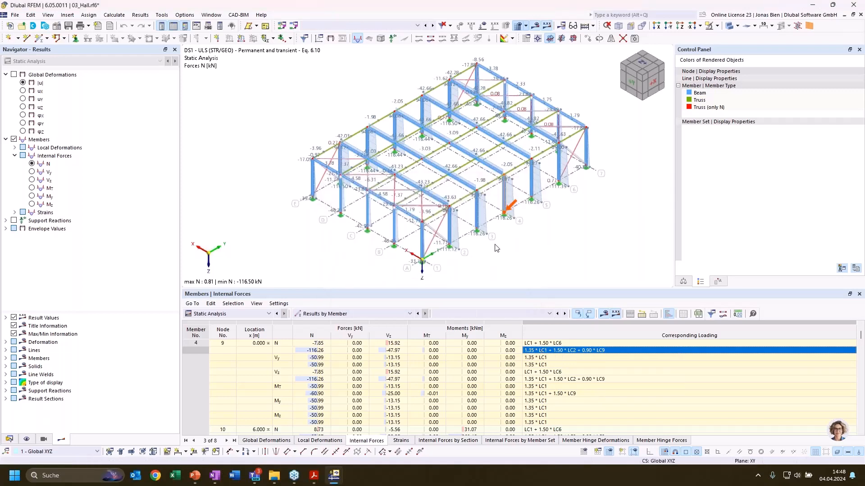
Open the generated load combination CO1 from the model's load combinations and calculate it
{"action": "left_click", "coordinate": [9, 440]}
{"action": "left_click", "coordinate": [24, 295]}
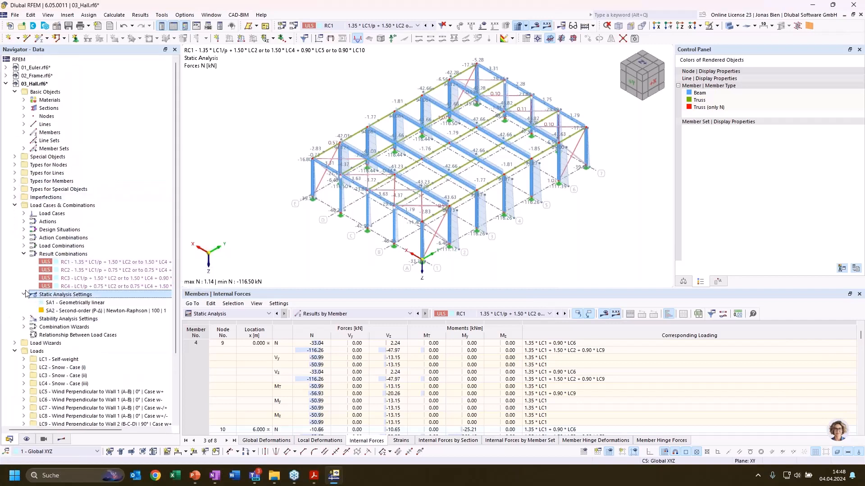
{"action": "left_click", "coordinate": [25, 294]}
{"action": "left_click", "coordinate": [24, 246]}
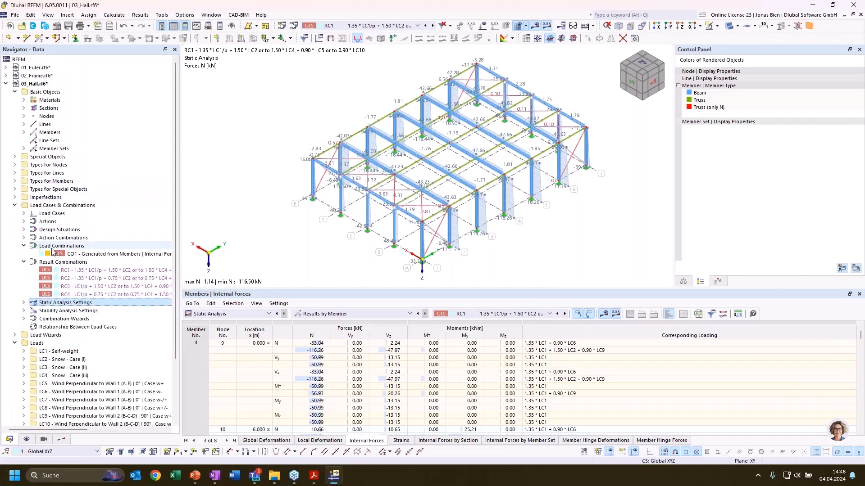
{"action": "left_click", "coordinate": [61, 254]}
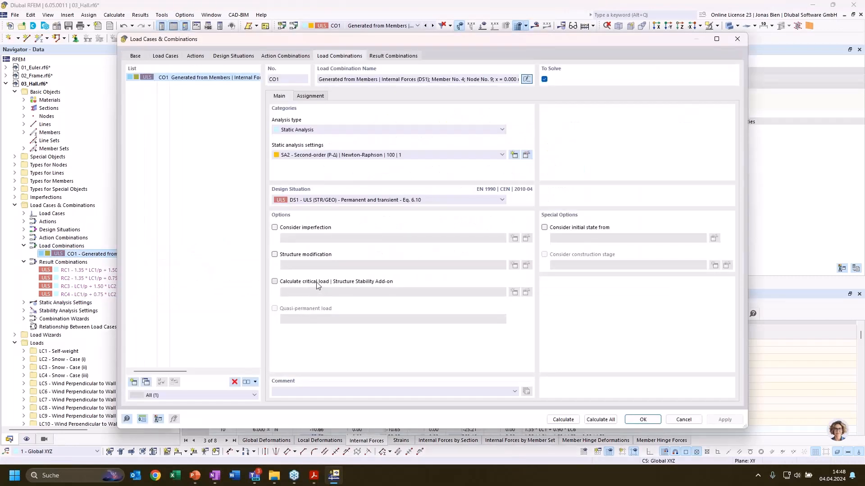
{"action": "left_click", "coordinate": [317, 283]}
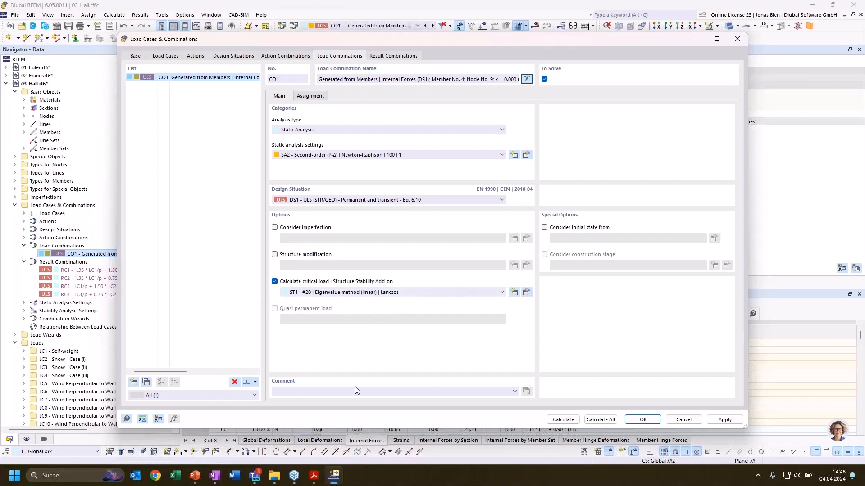
{"action": "left_click", "coordinate": [568, 421]}
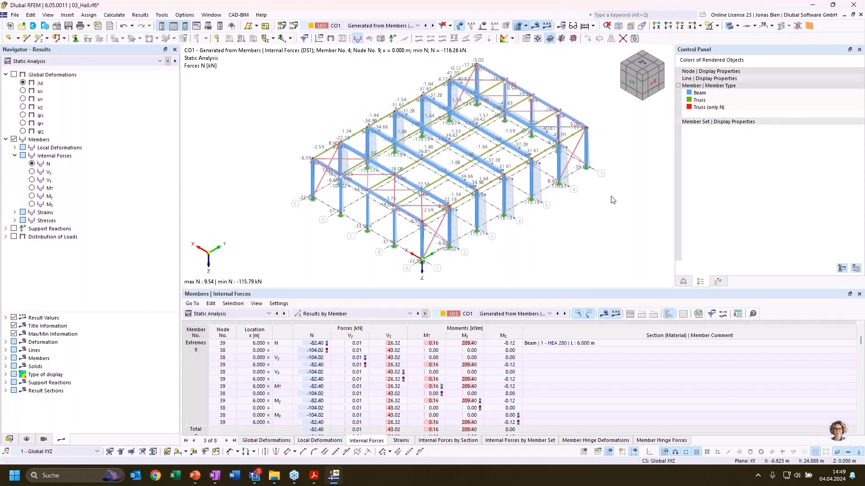
Show the stability analysis results of CO1 and look up the effective lengths and critical loads of member 4
{"action": "middle_click_drag", "start_coordinate": [631, 191], "coordinate": [618, 189]}
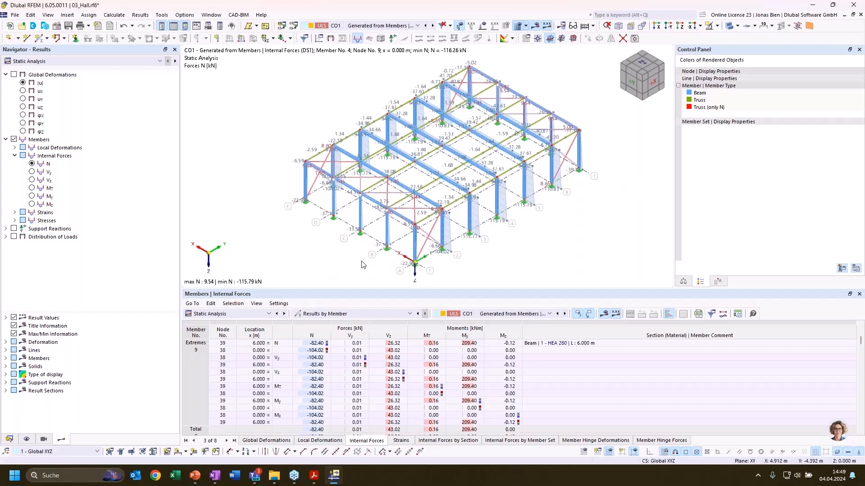
{"action": "left_click", "coordinate": [228, 313]}
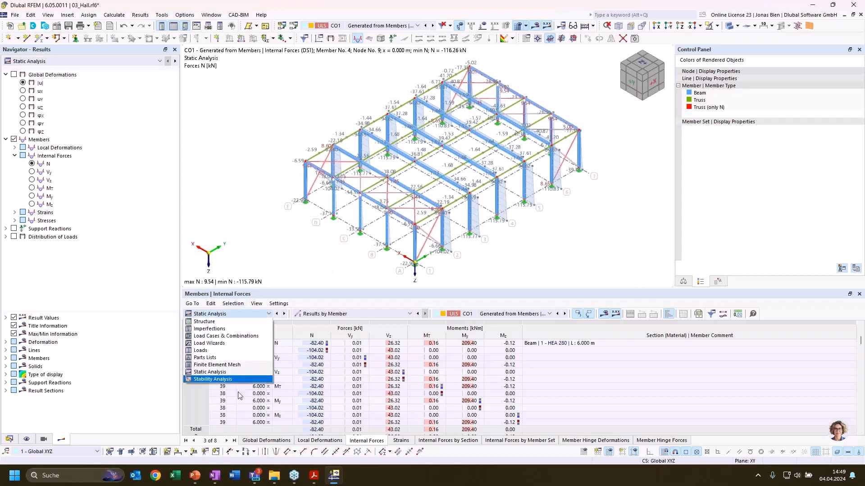
{"action": "left_click", "coordinate": [238, 380]}
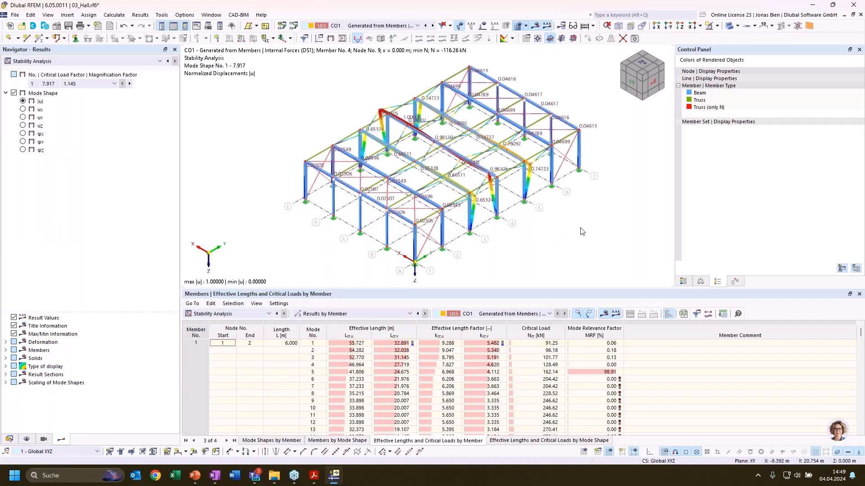
{"action": "middle_click_drag", "start_coordinate": [578, 226], "coordinate": [573, 223]}
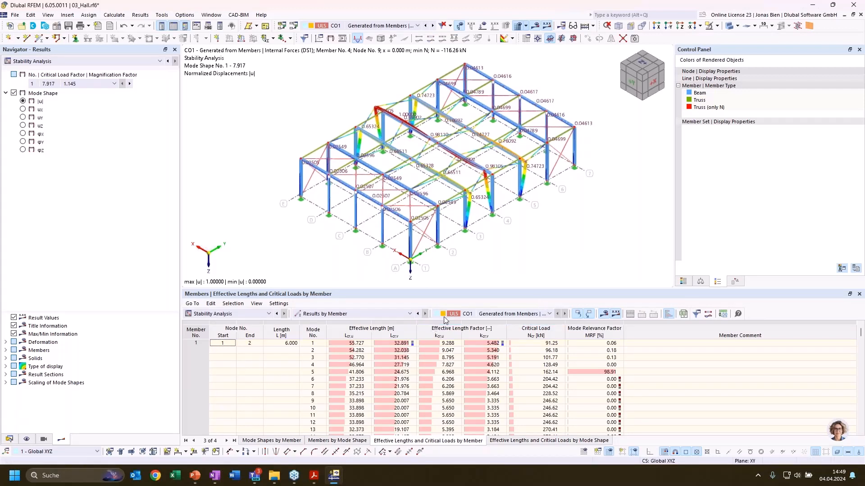
{"action": "left_click", "coordinate": [494, 202]}
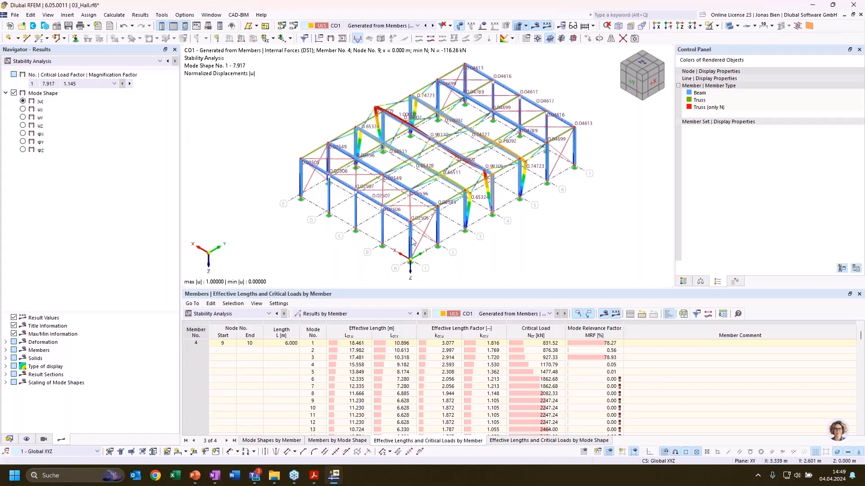
List the critical load factors of CO1 and view mode shapes 1 through 6 one after another
{"action": "left_click", "coordinate": [354, 314]}
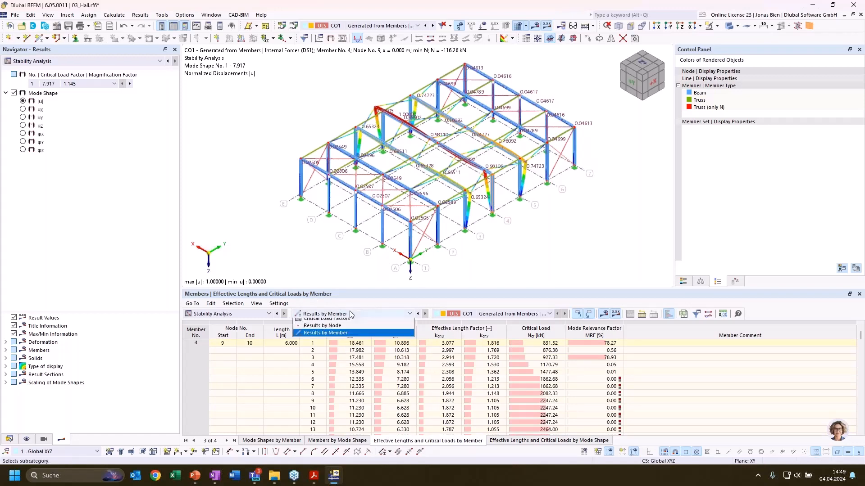
{"action": "left_click", "coordinate": [340, 321]}
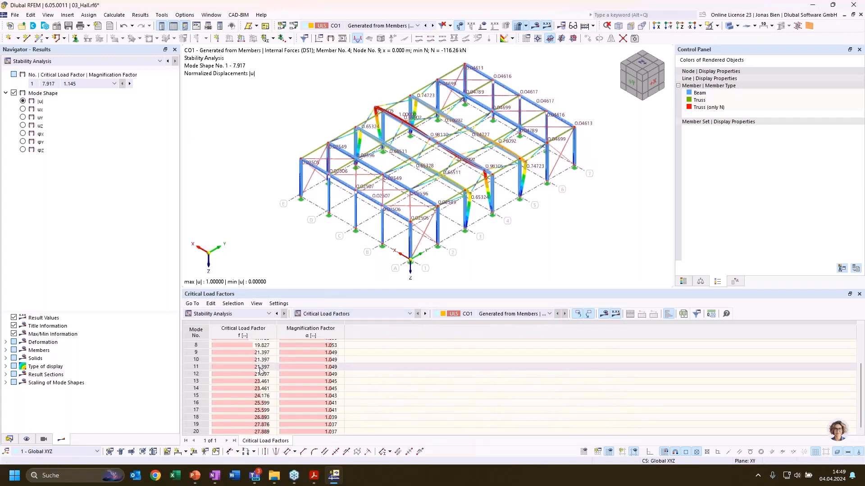
{"action": "left_click", "coordinate": [257, 346]}
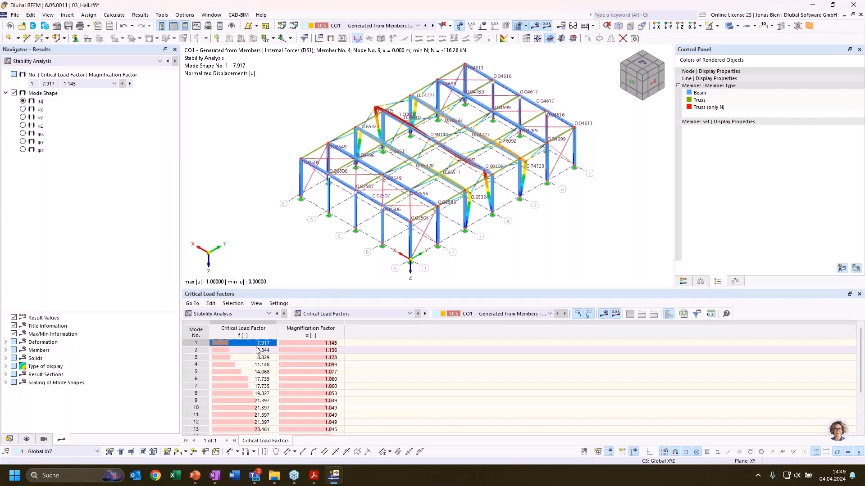
{"action": "left_click", "coordinate": [258, 350]}
{"action": "left_click", "coordinate": [258, 357]}
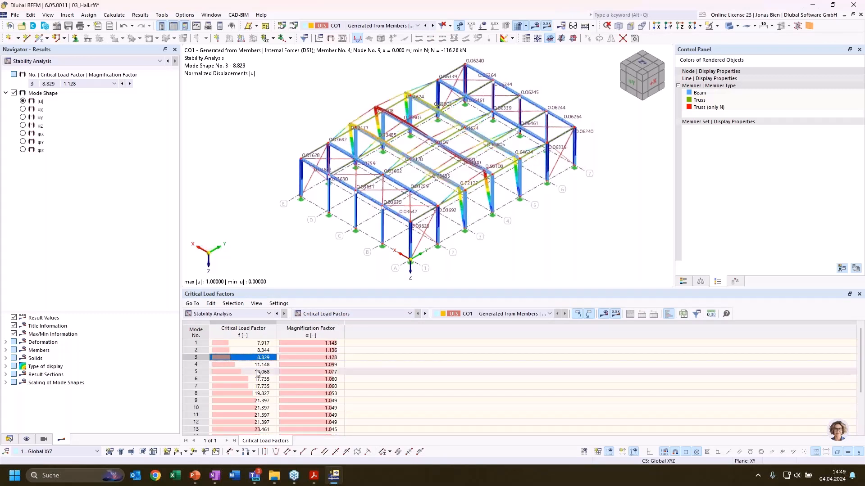
{"action": "key", "text": "Down"}
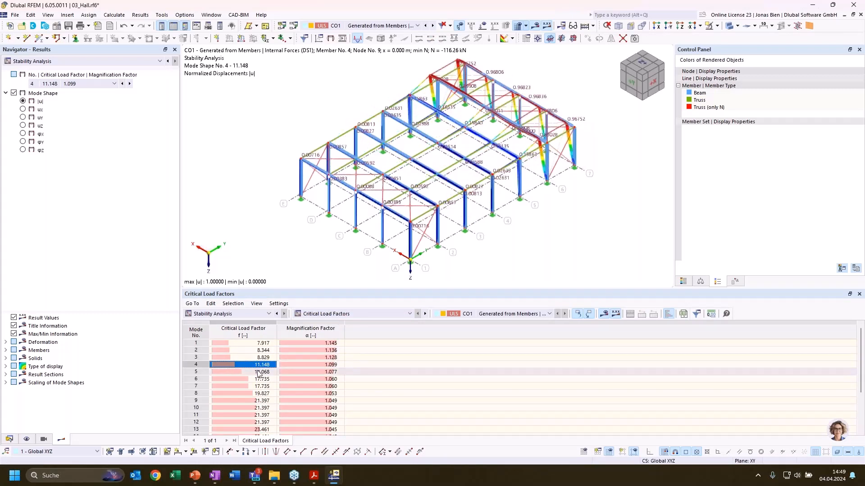
{"action": "left_click", "coordinate": [258, 371]}
{"action": "left_click", "coordinate": [259, 379]}
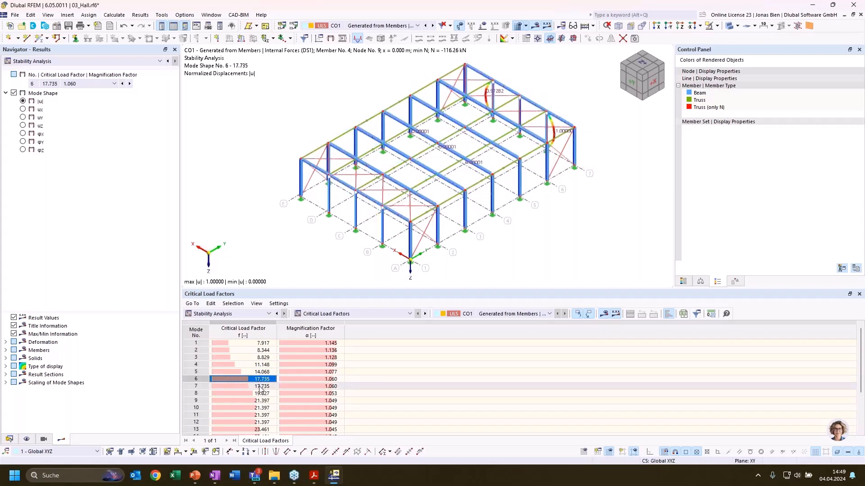
Compare mode shape 1 with the higher mode shapes 7 and 9, examining the hall's end walls and bracing
{"action": "left_click", "coordinate": [262, 343]}
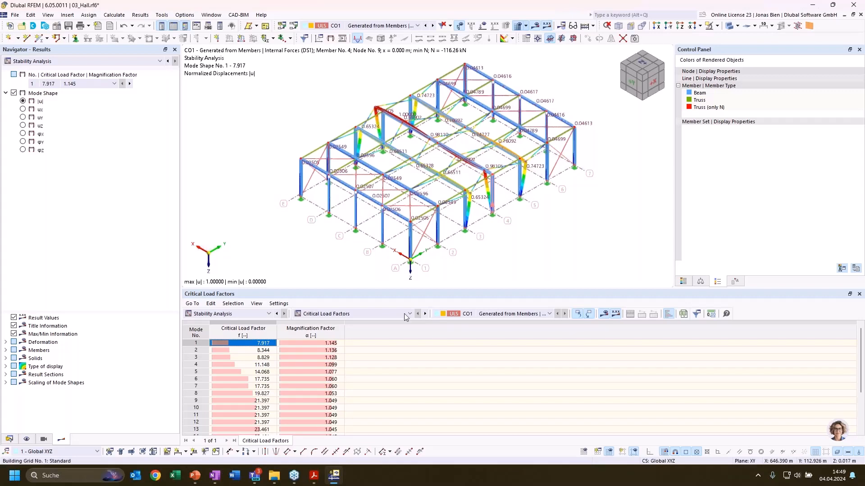
{"action": "left_click", "coordinate": [263, 352]}
{"action": "left_click", "coordinate": [269, 387]}
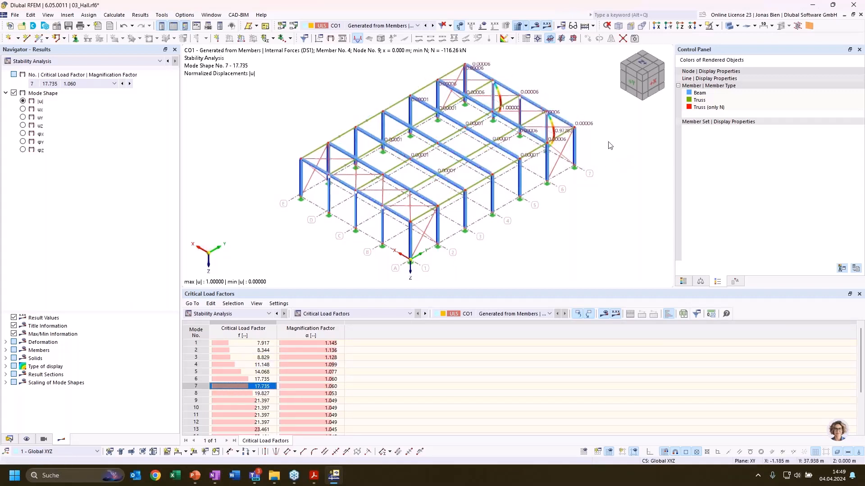
{"action": "middle_click_drag", "start_coordinate": [611, 145], "coordinate": [421, 135], "text": "ctrl"}
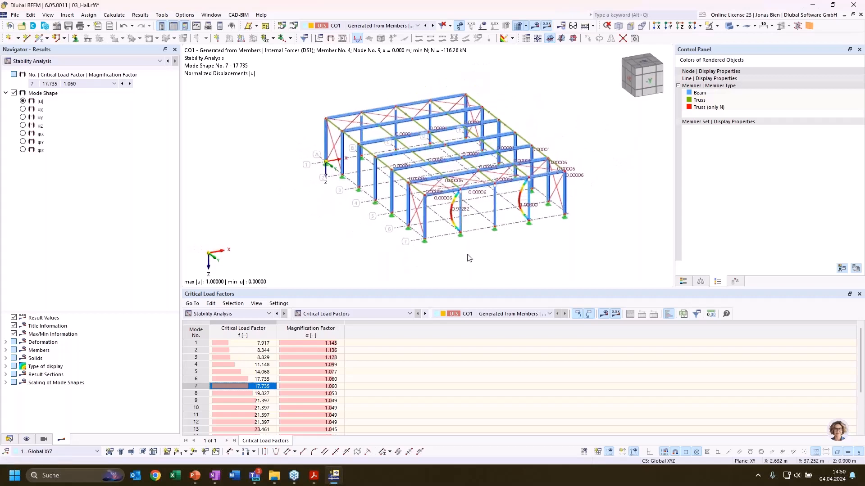
{"action": "middle_click_drag", "start_coordinate": [445, 258], "coordinate": [632, 263], "text": "ctrl"}
{"action": "left_click", "coordinate": [237, 401]}
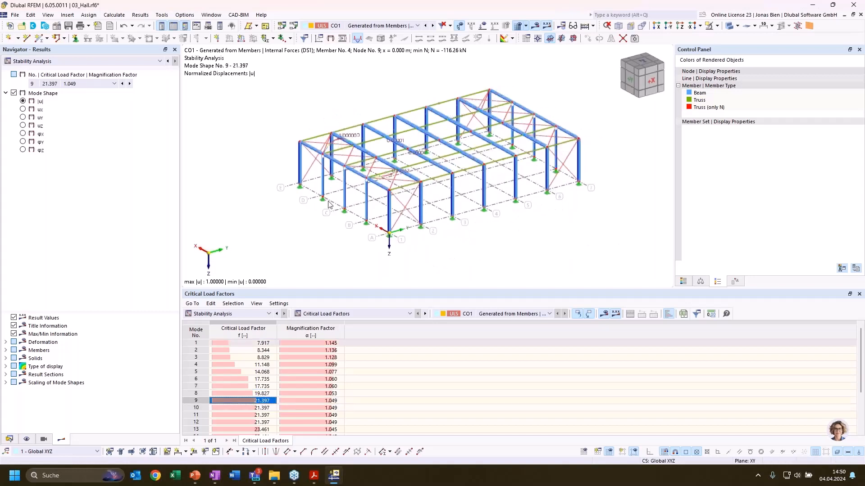
{"action": "scroll", "coordinate": [414, 155], "scroll_direction": "up", "scroll_amount": 4}
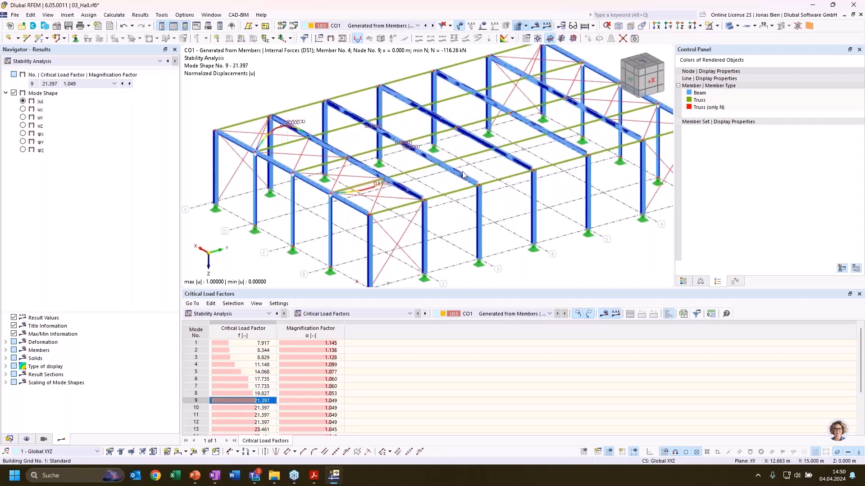
{"action": "scroll", "coordinate": [477, 164], "scroll_direction": "down", "scroll_amount": 4}
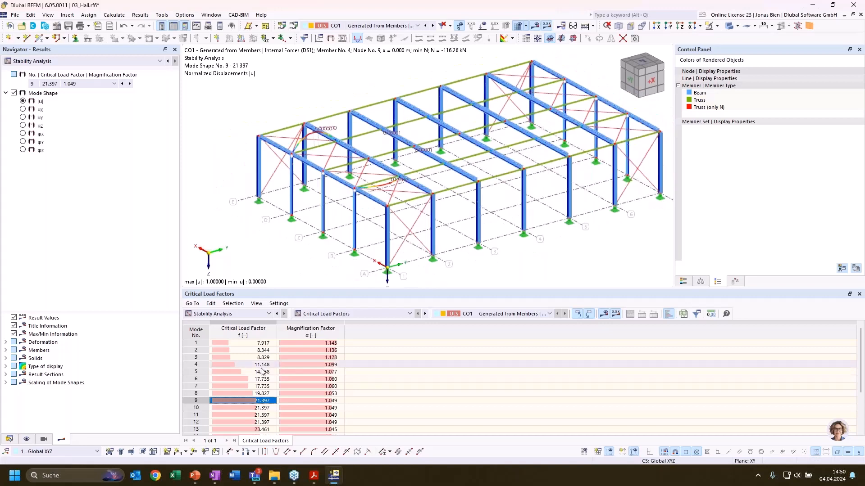
Return to the stability results by member and compare mode shapes 1 and 2 for member 4
{"action": "left_click", "coordinate": [333, 314]}
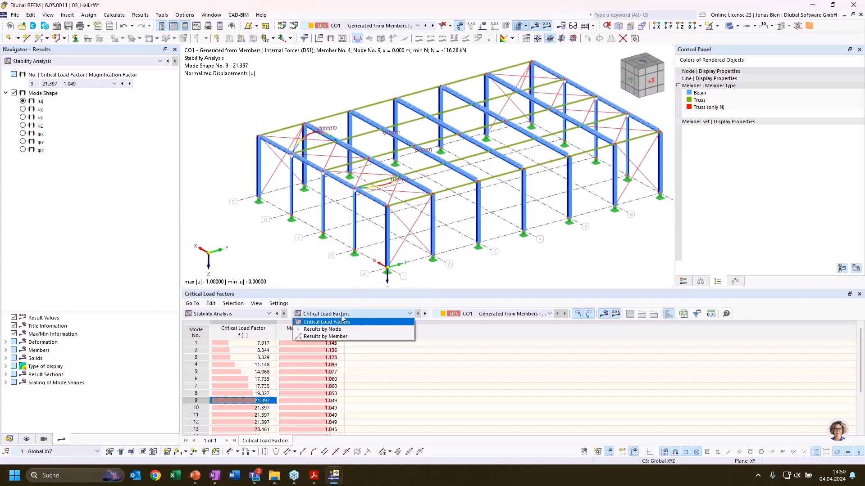
{"action": "left_click", "coordinate": [345, 337]}
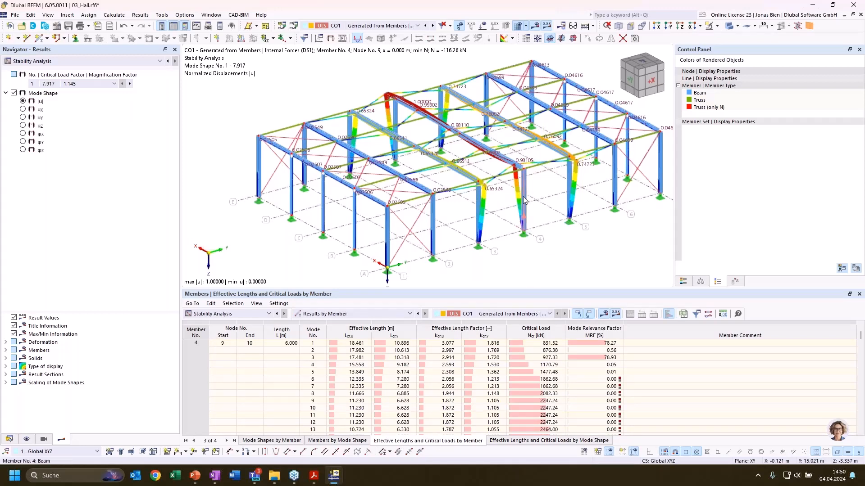
{"action": "mouse_move", "coordinate": [524, 200]}
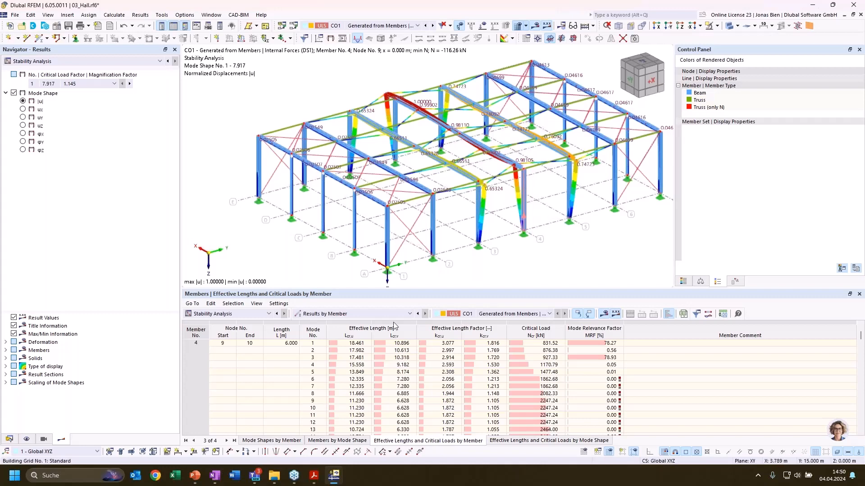
{"action": "left_click", "coordinate": [402, 350]}
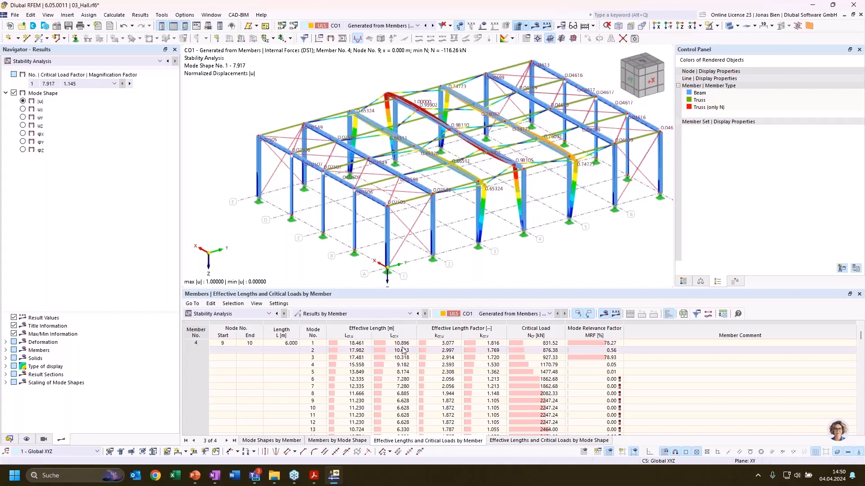
{"action": "left_click", "coordinate": [447, 344]}
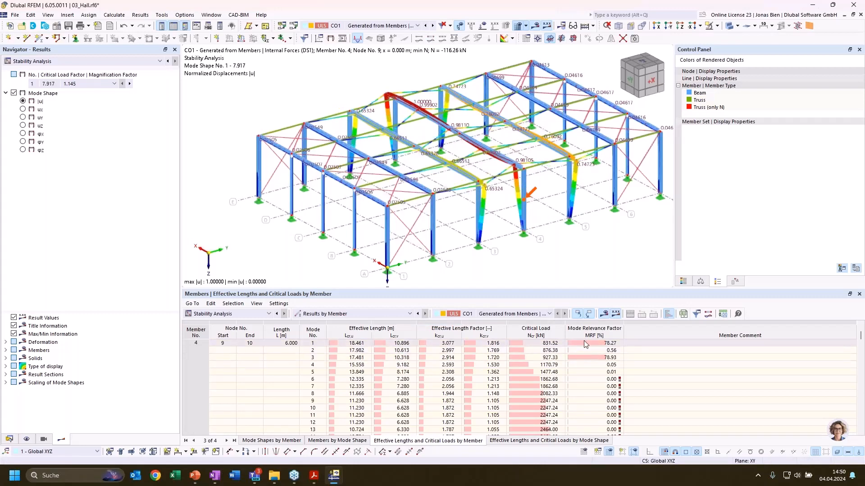
Compare member 4's mode relevance factors across the modes, switching between mode shapes 1 and 3
{"action": "scroll", "coordinate": [585, 351], "scroll_direction": "down", "scroll_amount": 2}
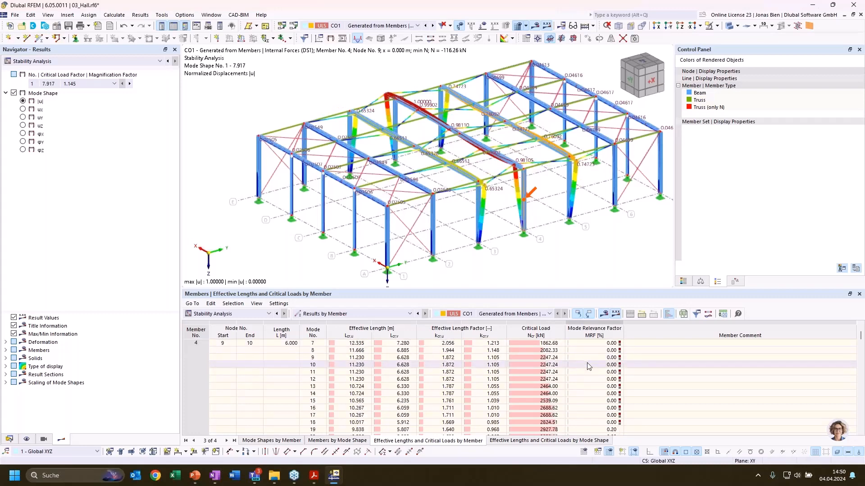
{"action": "scroll", "coordinate": [590, 361], "scroll_direction": "up", "scroll_amount": 2}
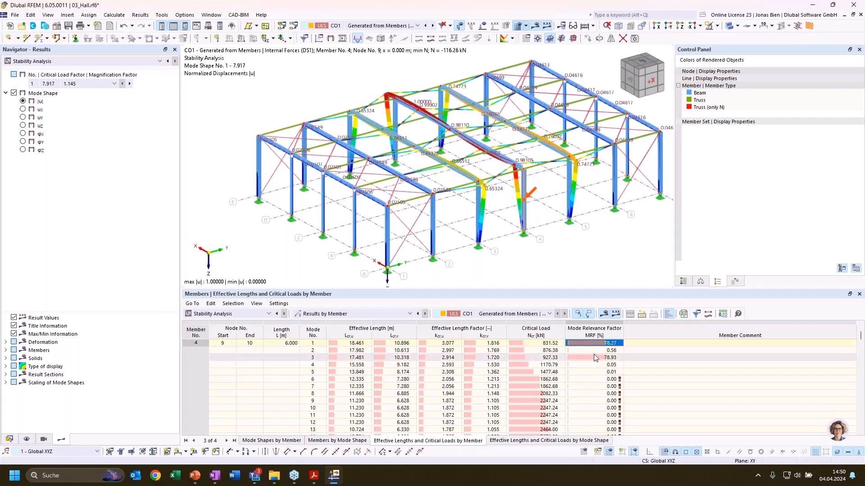
{"action": "scroll", "coordinate": [595, 363], "scroll_direction": "up", "scroll_amount": 1}
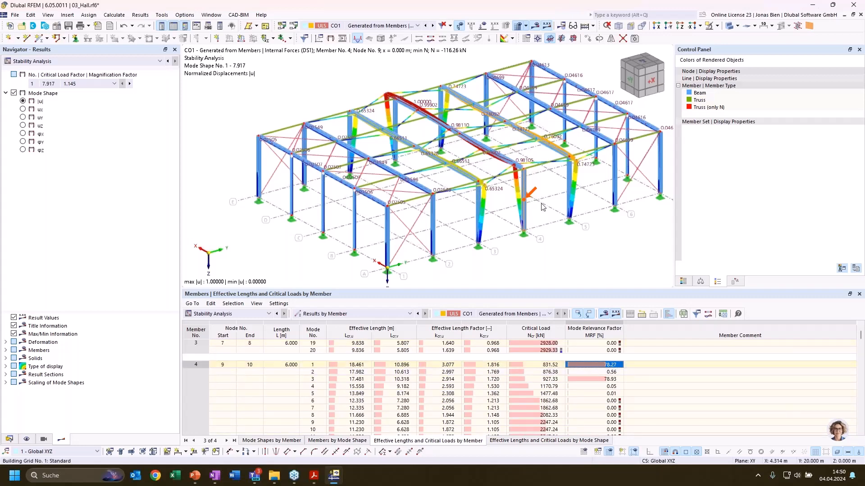
{"action": "left_click", "coordinate": [591, 379]}
{"action": "left_click", "coordinate": [595, 364]}
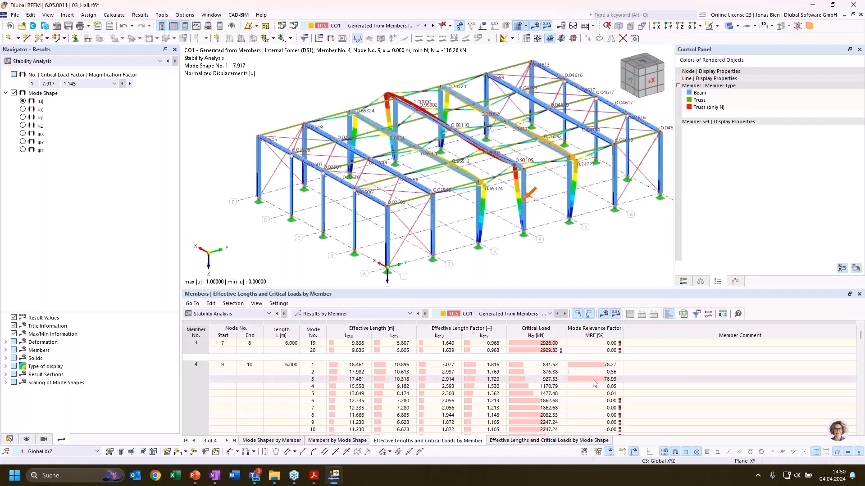
{"action": "left_click", "coordinate": [594, 381]}
{"action": "left_click", "coordinate": [599, 364]}
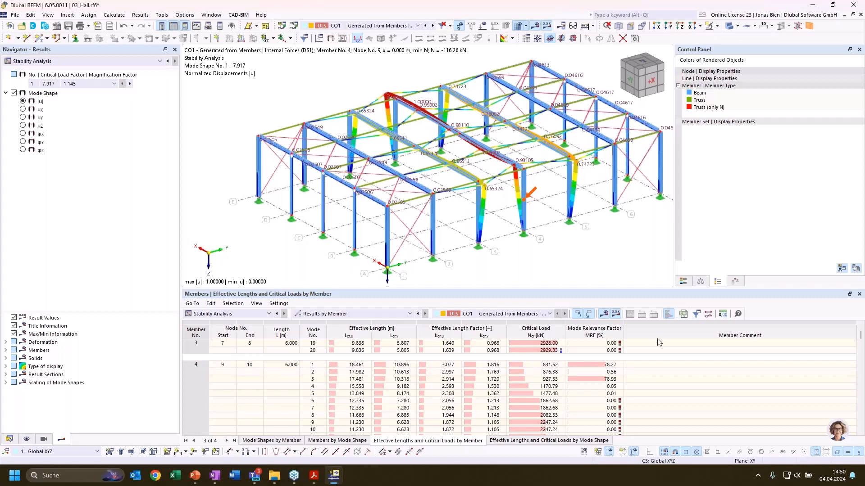
Filter the effective lengths and critical loads table to rows with a mode relevance factor (MRF) greater than 20%
{"action": "left_click", "coordinate": [697, 314]}
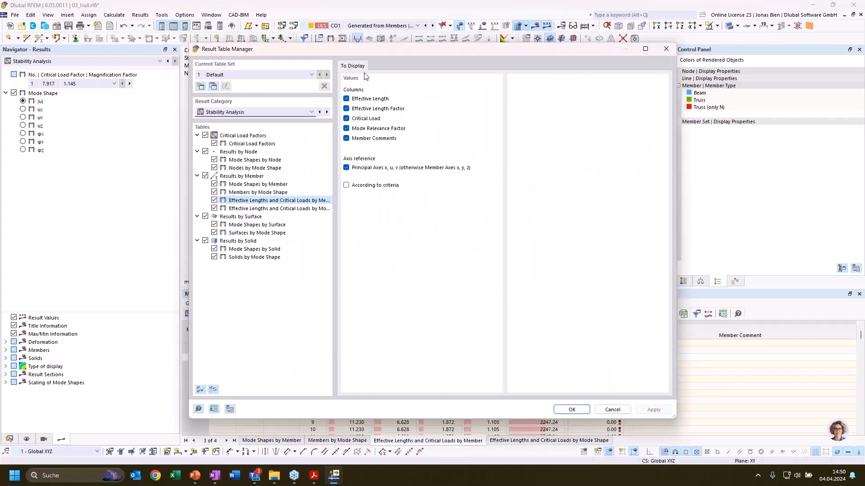
{"action": "left_click", "coordinate": [360, 186]}
{"action": "left_click", "coordinate": [392, 66]}
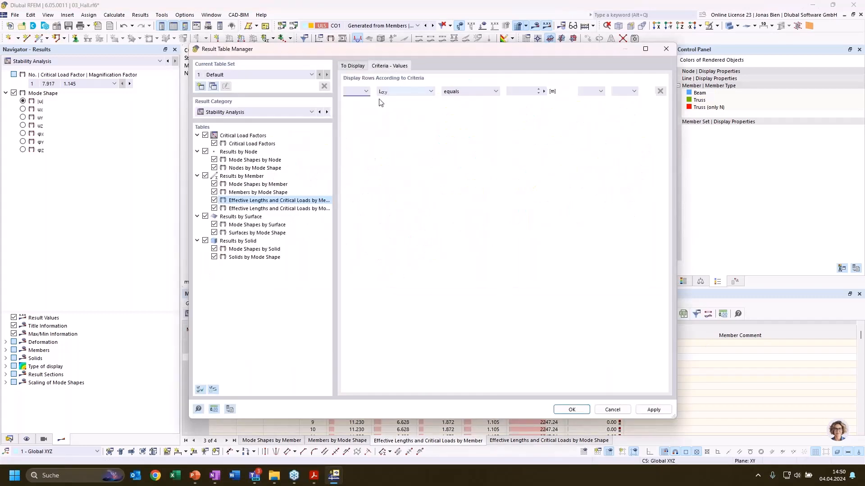
{"action": "left_click", "coordinate": [383, 91]}
{"action": "left_click", "coordinate": [399, 134]}
{"action": "left_click", "coordinate": [455, 95]}
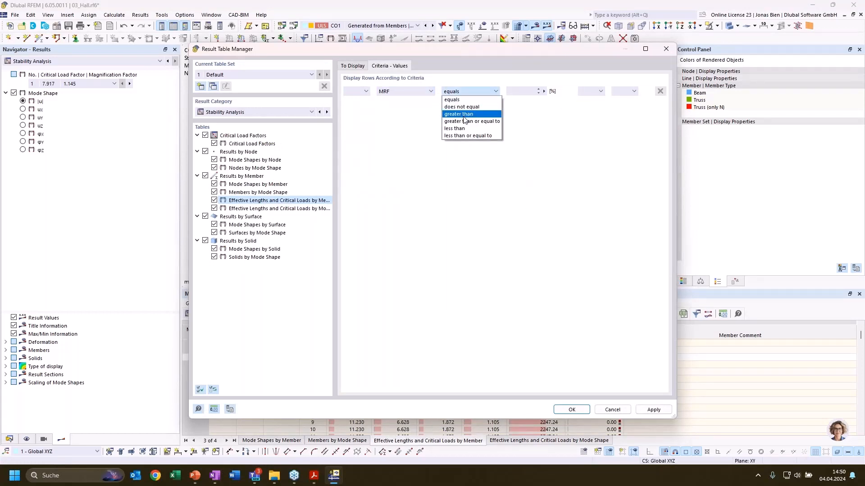
{"action": "left_click", "coordinate": [468, 112]}
{"action": "left_click", "coordinate": [516, 91]}
{"action": "type", "text": "20"}
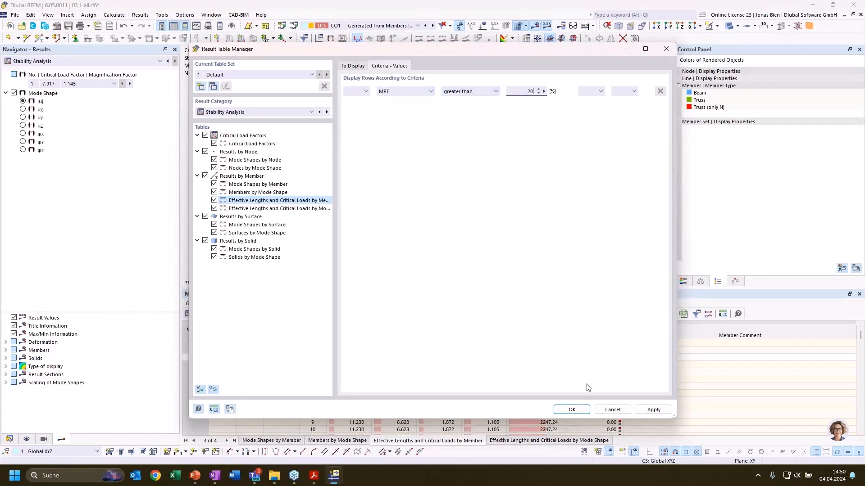
{"action": "left_click", "coordinate": [567, 410]}
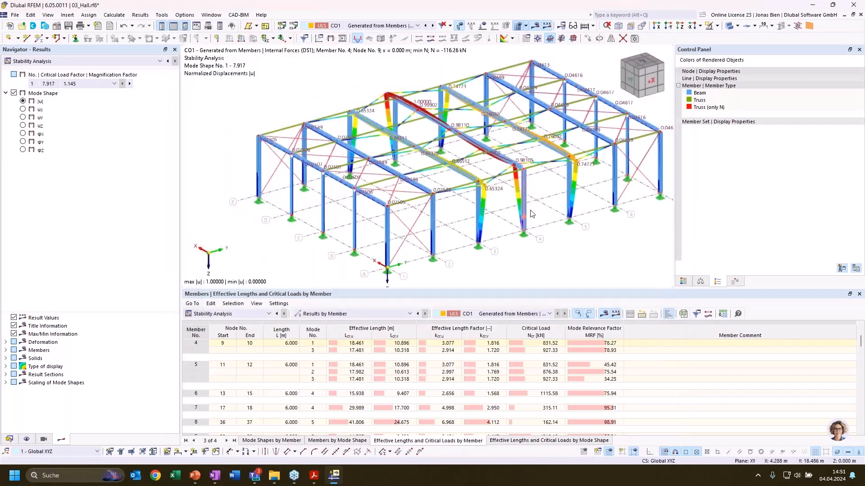
Examine member 4's critical load, mode relevance factor and effective length factor for mode 1 against the column's buckled shape
{"action": "left_click", "coordinate": [535, 344]}
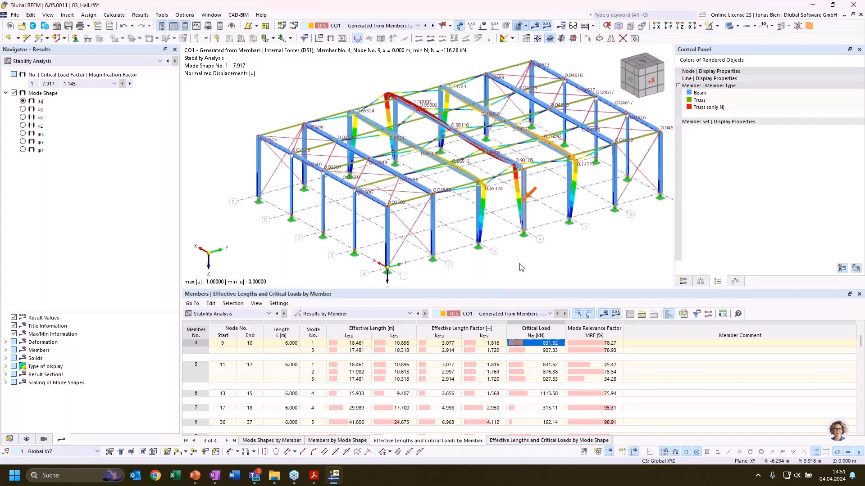
{"action": "scroll", "coordinate": [591, 259], "scroll_direction": "up", "scroll_amount": 5}
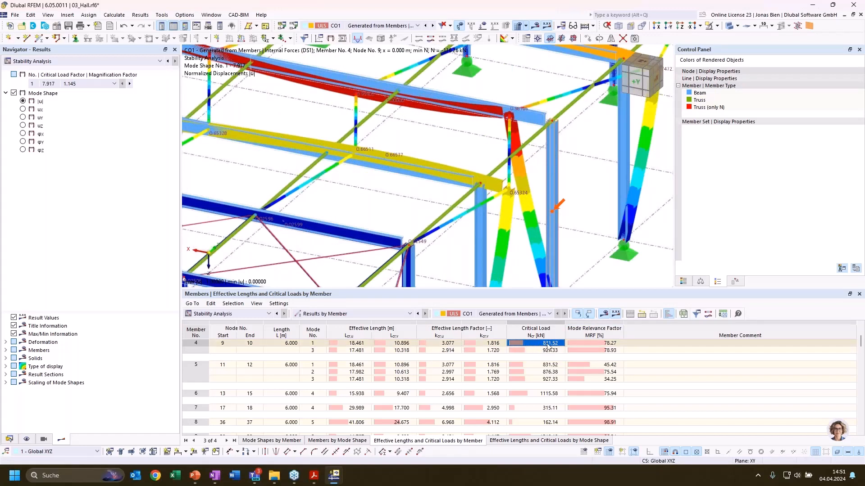
{"action": "left_click", "coordinate": [610, 343]}
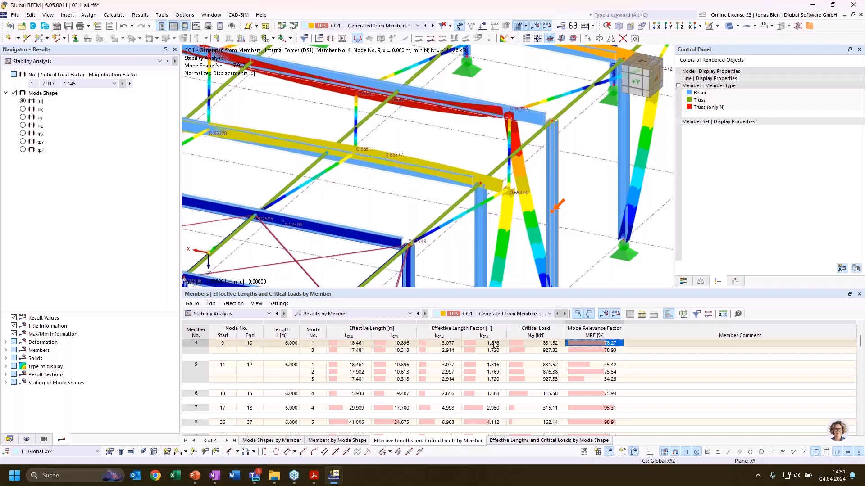
{"action": "left_click", "coordinate": [451, 345]}
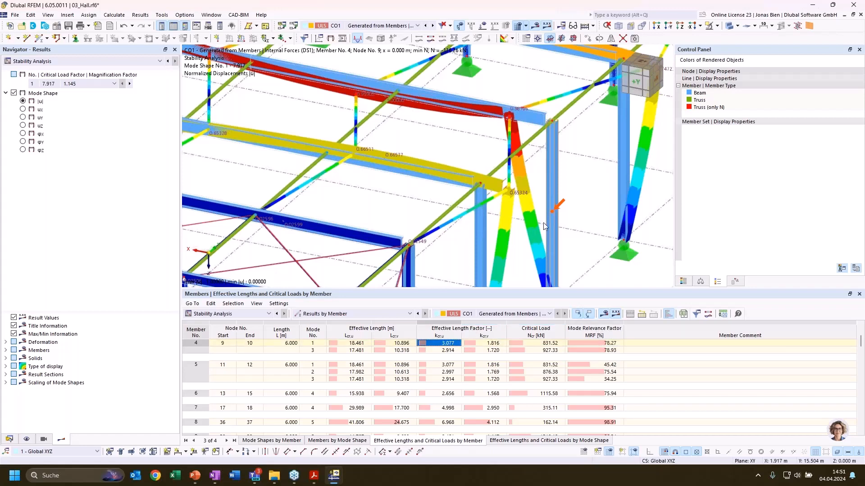
{"action": "middle_click_drag", "start_coordinate": [584, 216], "coordinate": [592, 202]}
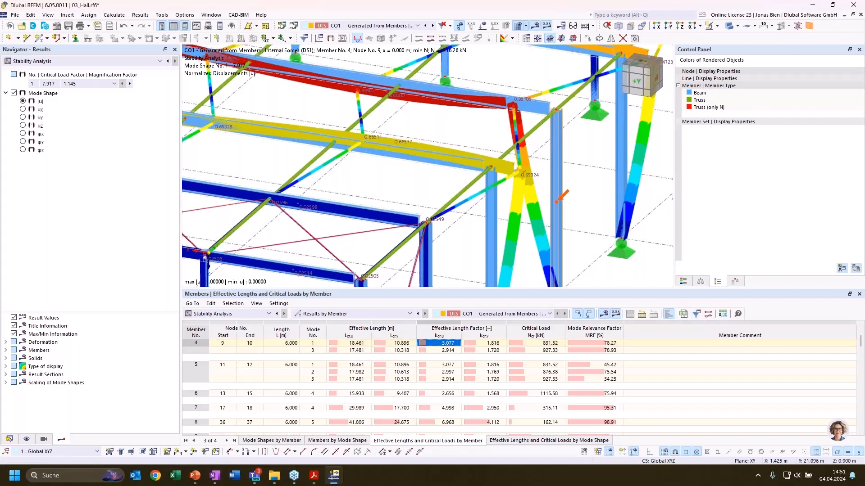
{"action": "middle_click_drag", "start_coordinate": [594, 221], "coordinate": [576, 218]}
{"action": "scroll", "coordinate": [577, 218], "scroll_direction": "down", "scroll_amount": 2}
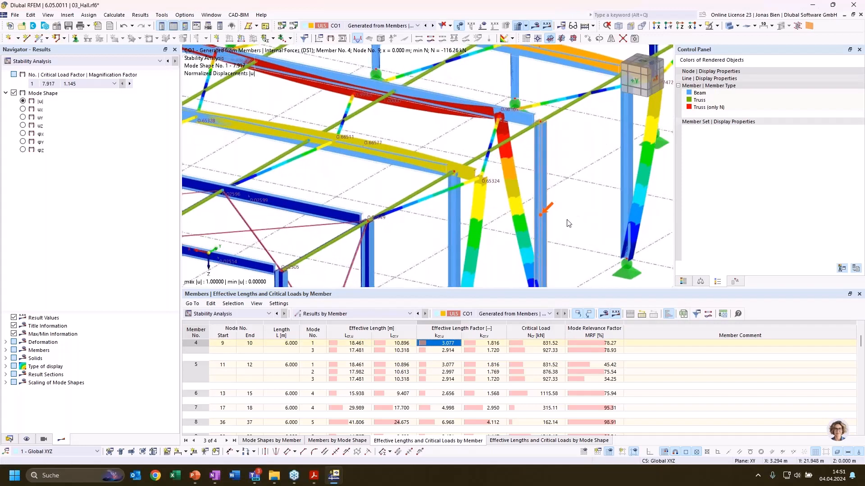
{"action": "scroll", "coordinate": [579, 224], "scroll_direction": "down", "scroll_amount": 4}
{"action": "scroll", "coordinate": [579, 224], "scroll_direction": "down", "scroll_amount": 3}
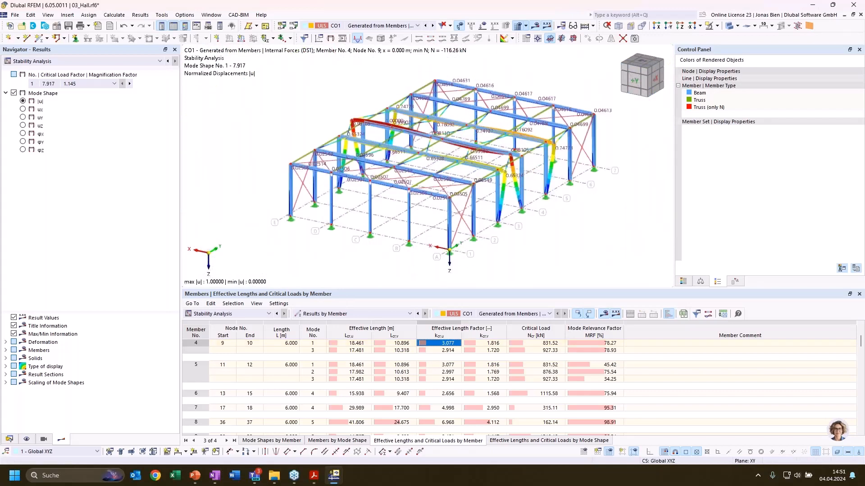
Switch to the PowerPoint presentation and show the slide on stability modes of beams
{"action": "key", "text": "alt+Tab"}
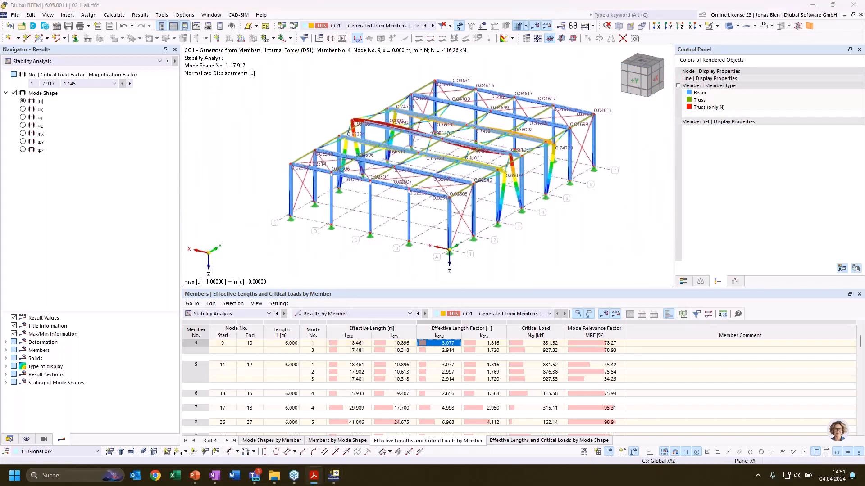
{"action": "left_click", "coordinate": [593, 240]}
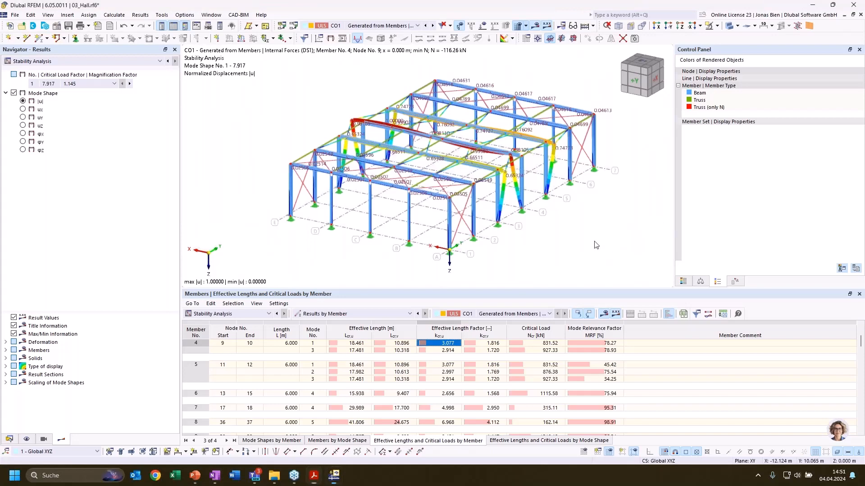
{"action": "middle_click_drag", "start_coordinate": [624, 224], "coordinate": [622, 225], "text": "ctrl"}
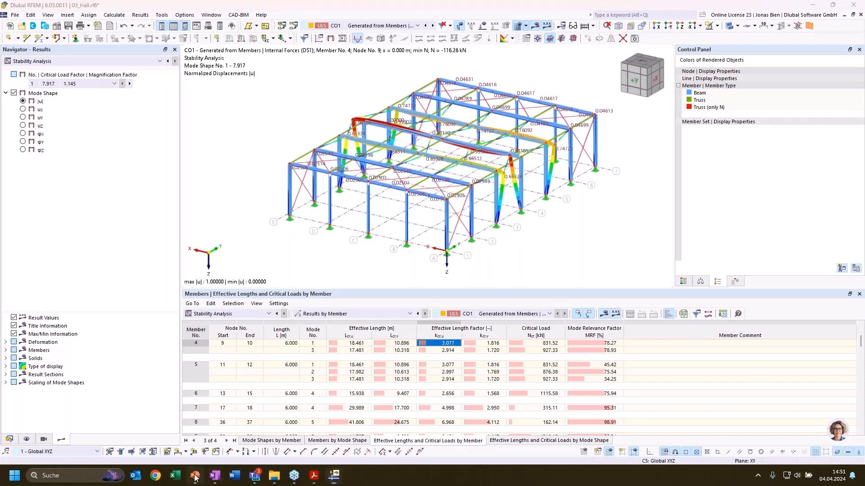
{"action": "mouse_move", "coordinate": [197, 481]}
{"action": "key", "text": "shift+F5"}
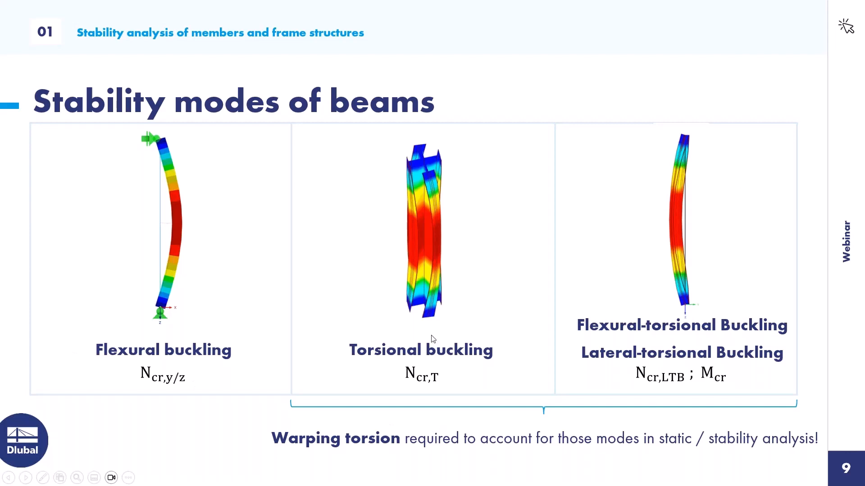
Return to RFEM and open the model 04_LTB basic.rf6
{"action": "key", "text": "alt+Tab"}
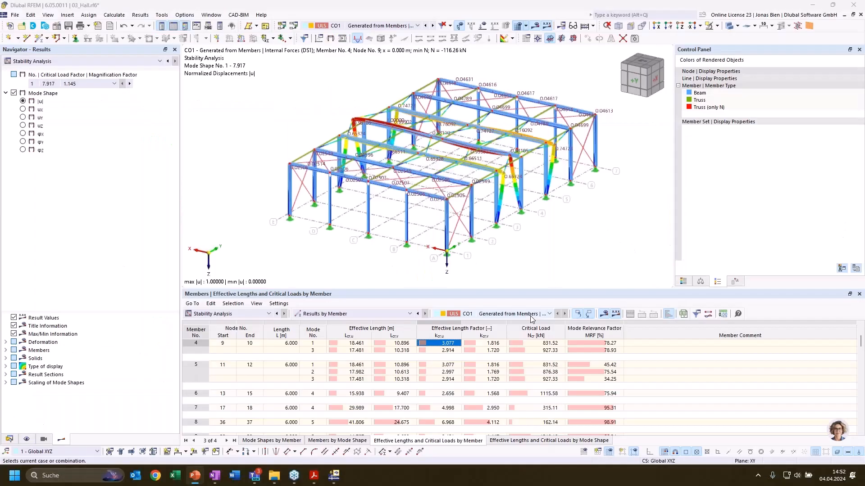
{"action": "left_click", "coordinate": [13, 440]}
{"action": "left_click", "coordinate": [6, 83]}
{"action": "double_click", "coordinate": [33, 91]}
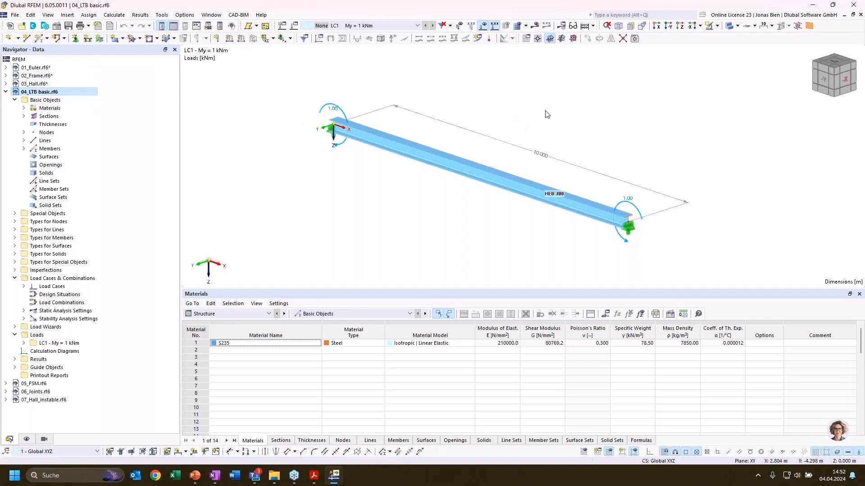
{"action": "middle_click_drag", "start_coordinate": [545, 111], "coordinate": [551, 110]}
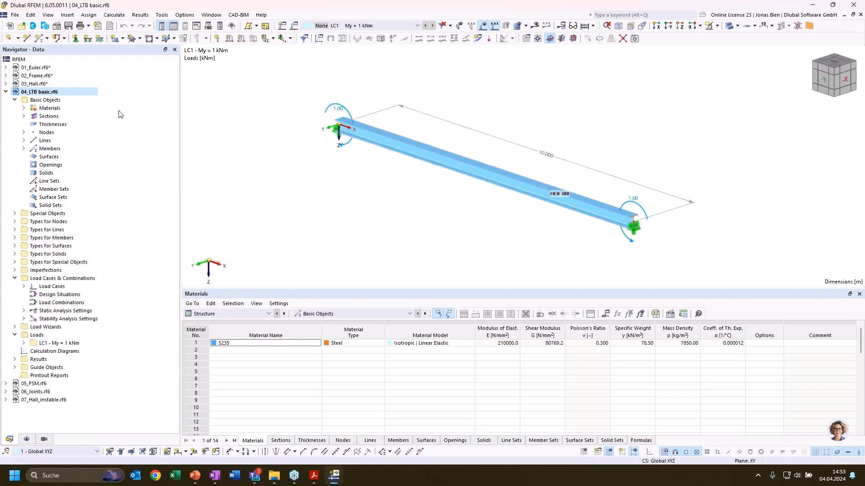
Check in the model's base data that the Structure Stability and Torsional Warping (7 DOF) add-ons are active
{"action": "right_click", "coordinate": [41, 92]}
{"action": "left_click", "coordinate": [87, 97]}
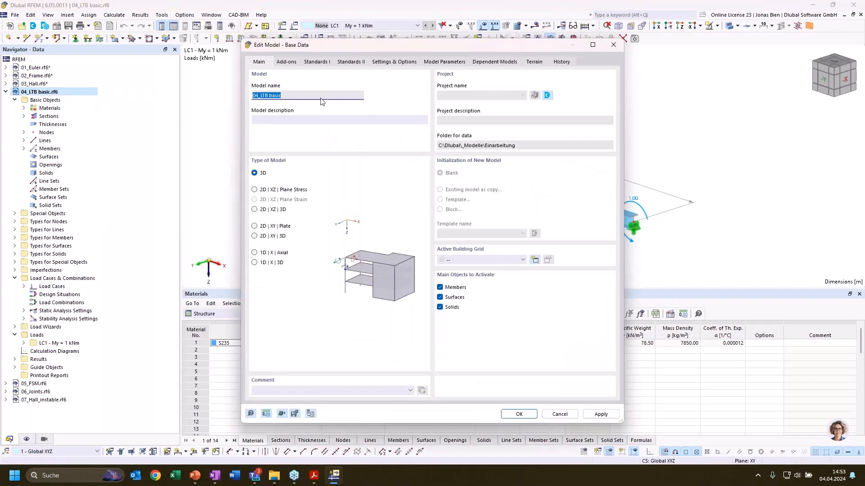
{"action": "left_click", "coordinate": [287, 61]}
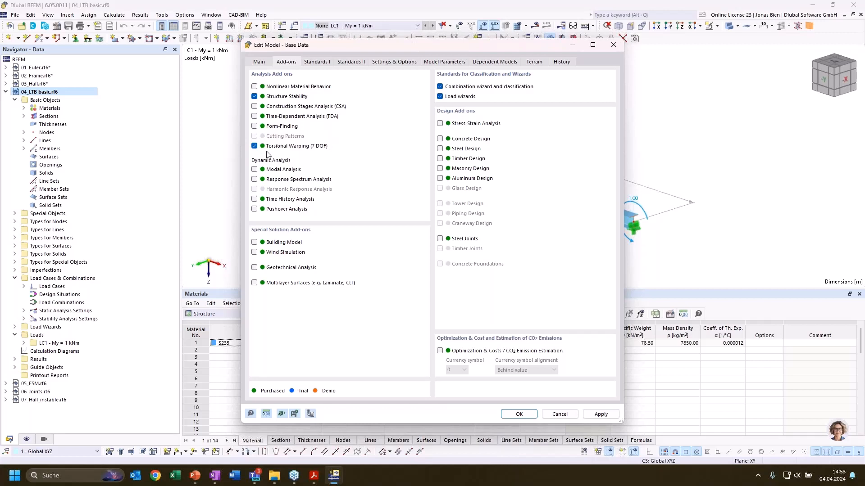
{"action": "left_click", "coordinate": [522, 414]}
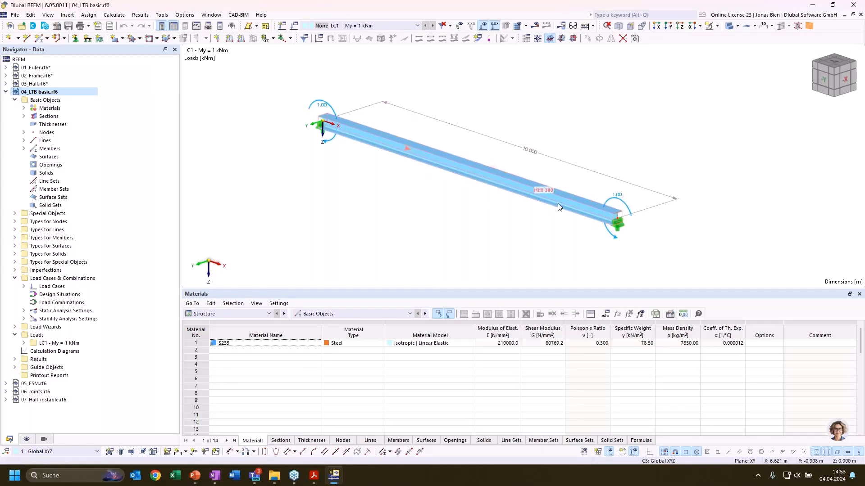
{"action": "scroll", "coordinate": [523, 229], "scroll_direction": "down", "scroll_amount": 1}
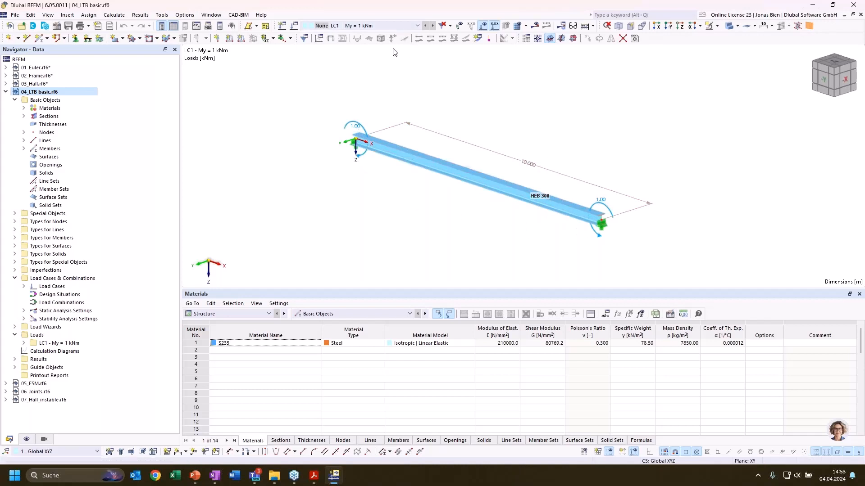
Run the static analysis of LC1, display its results and check which result categories are available
{"action": "left_click", "coordinate": [535, 26]}
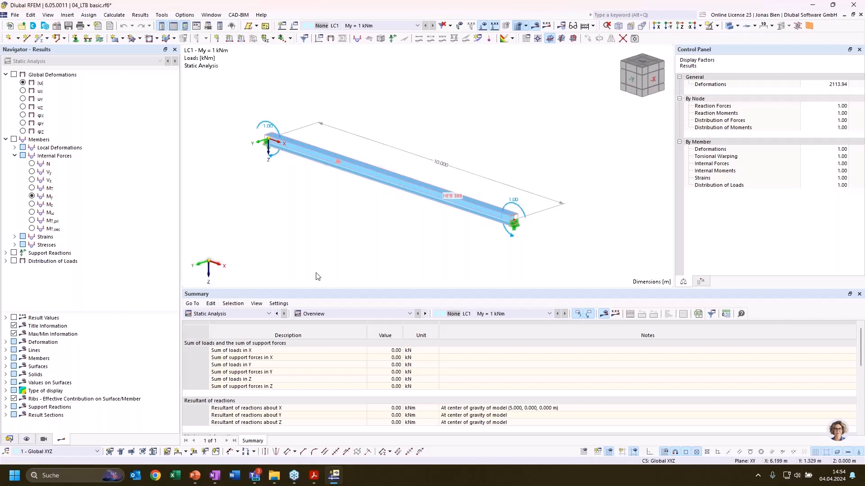
{"action": "left_click", "coordinate": [234, 314]}
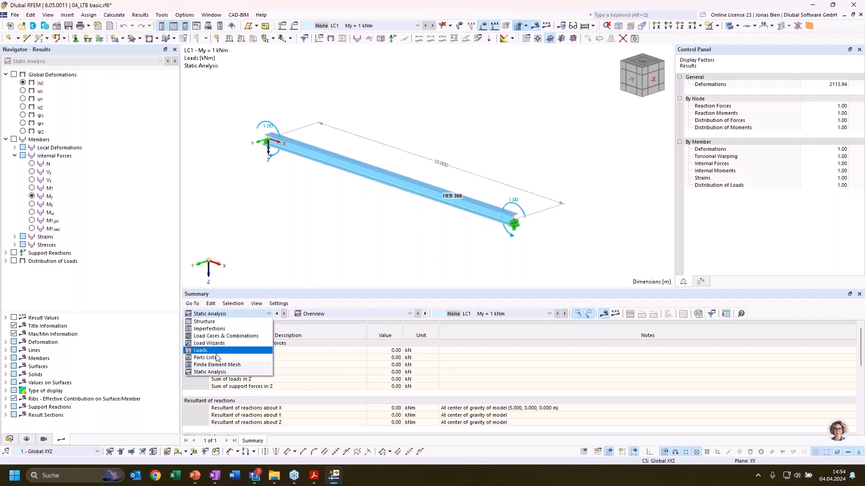
{"action": "left_click", "coordinate": [276, 197]}
Set load case LC1 to calculate the critical load with stability settings ST1 (eigenvalue method, Lanczos) and calculate it
{"action": "left_click", "coordinate": [10, 440]}
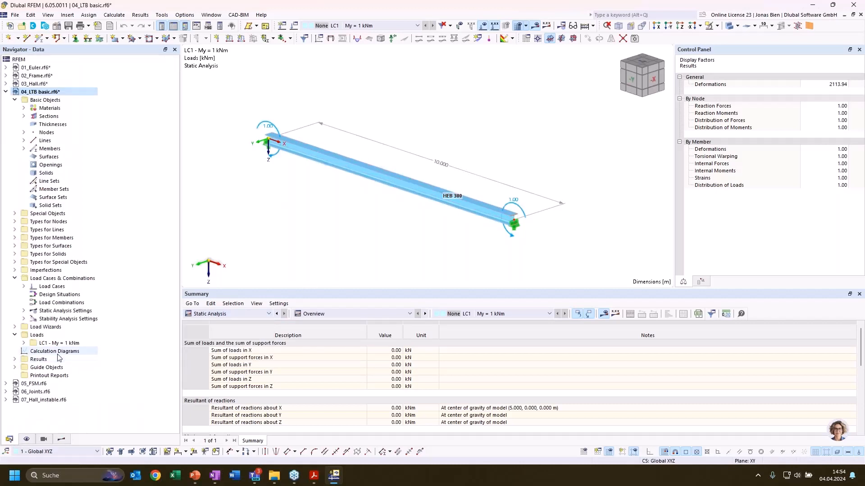
{"action": "left_click", "coordinate": [37, 288]}
{"action": "left_click", "coordinate": [24, 286]}
{"action": "left_click", "coordinate": [61, 296]}
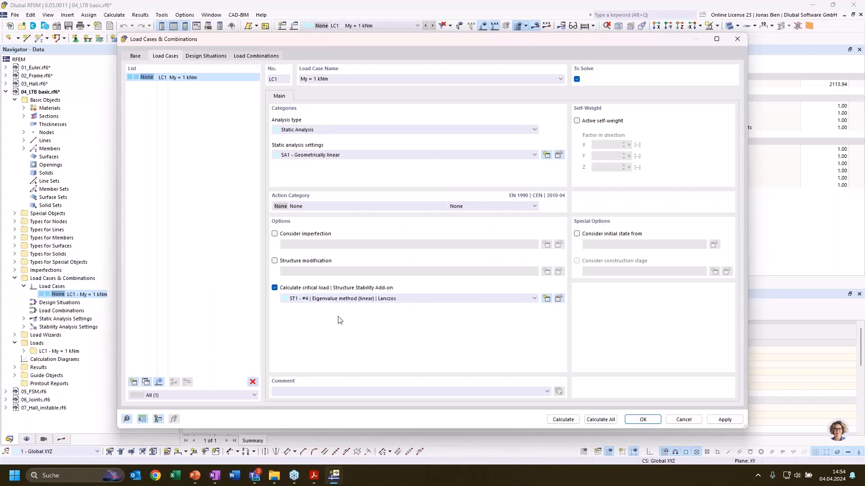
{"action": "left_click", "coordinate": [575, 419]}
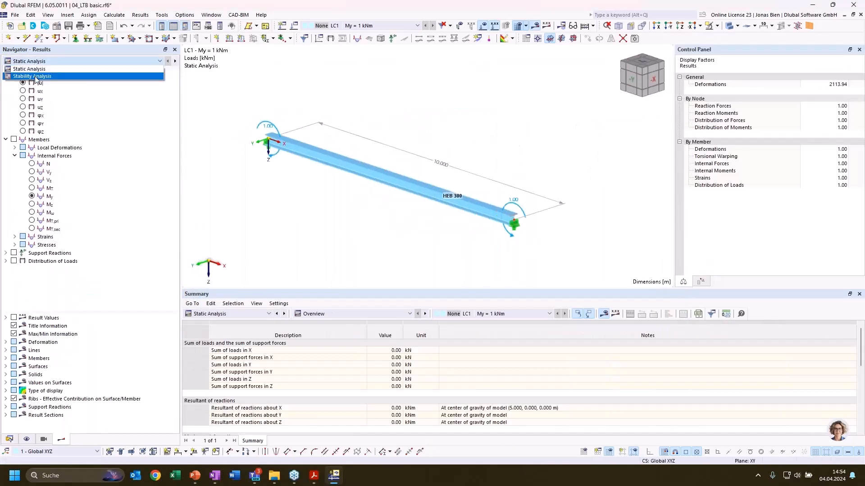
Display the stability analysis results of LC1 and examine the beam's mode shape 1 and its critical load factor
{"action": "middle_click_drag", "start_coordinate": [463, 143], "coordinate": [485, 153]}
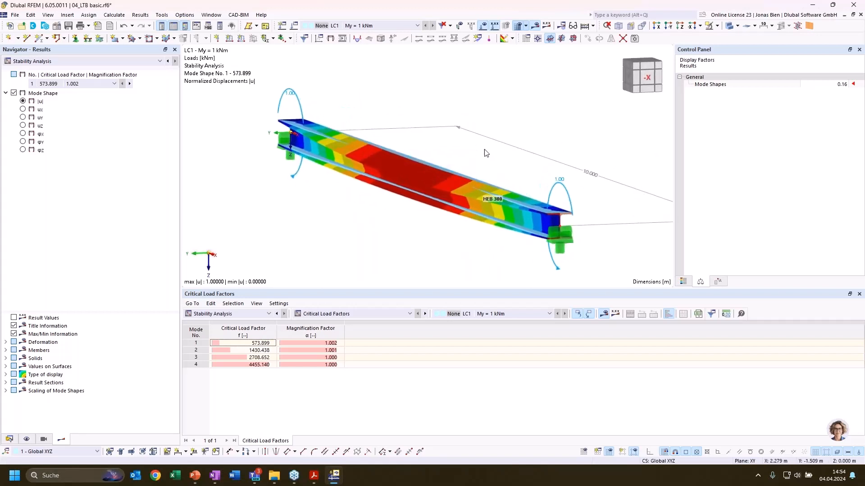
{"action": "scroll", "coordinate": [444, 150], "scroll_direction": "up", "scroll_amount": 3}
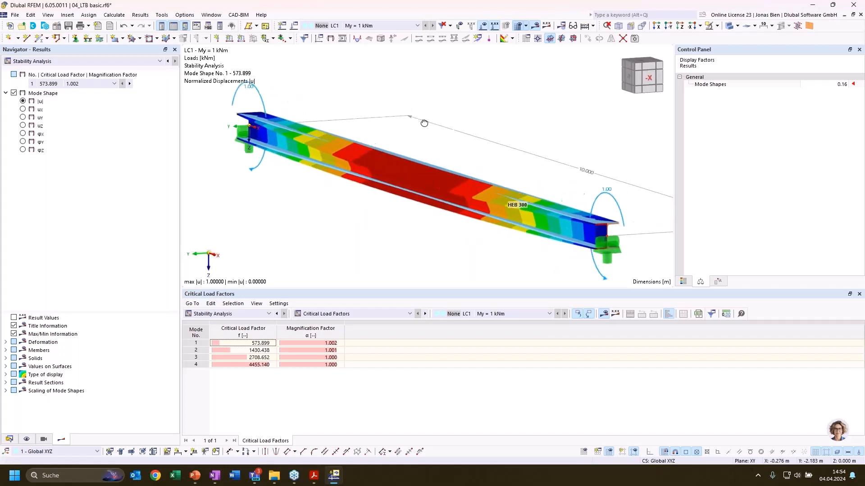
{"action": "scroll", "coordinate": [443, 150], "scroll_direction": "down", "scroll_amount": 2}
{"action": "middle_click_drag", "start_coordinate": [450, 127], "coordinate": [478, 96], "text": "ctrl"}
{"action": "scroll", "coordinate": [434, 148], "scroll_direction": "up", "scroll_amount": 1}
{"action": "scroll", "coordinate": [434, 148], "scroll_direction": "down", "scroll_amount": 2}
{"action": "left_click", "coordinate": [258, 342]}
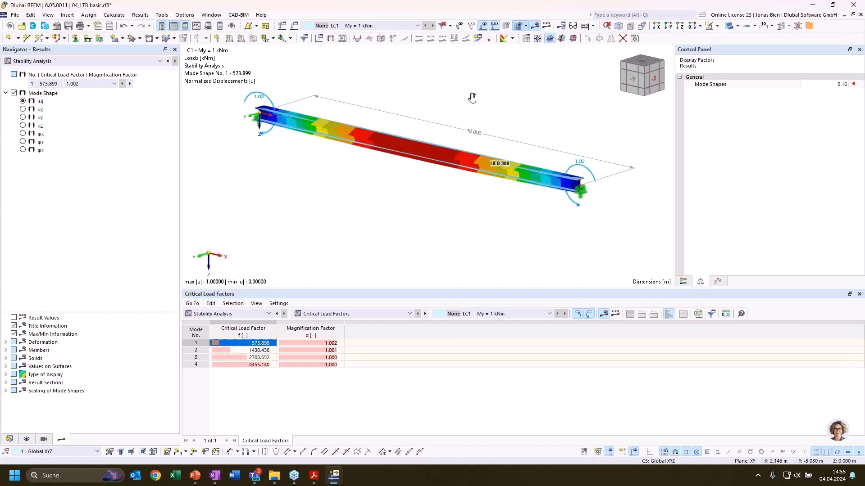
{"action": "middle_click_drag", "start_coordinate": [468, 97], "coordinate": [503, 133]}
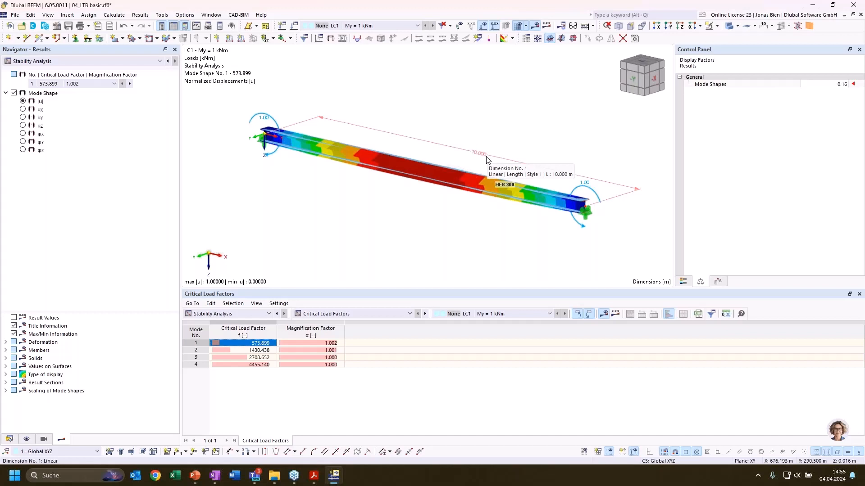
Open the model's global parameters and review the definitions of zeta, Ncrit, c, zp and Mcrit
{"action": "left_click", "coordinate": [26, 17]}
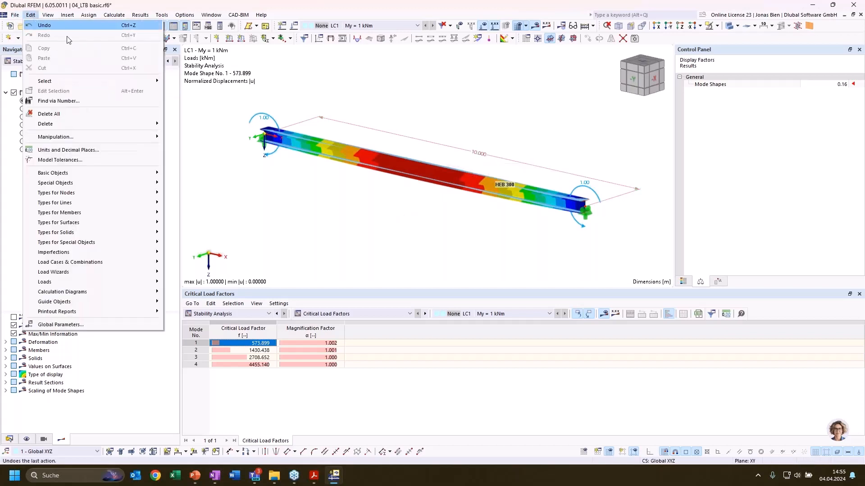
{"action": "left_click", "coordinate": [69, 325]}
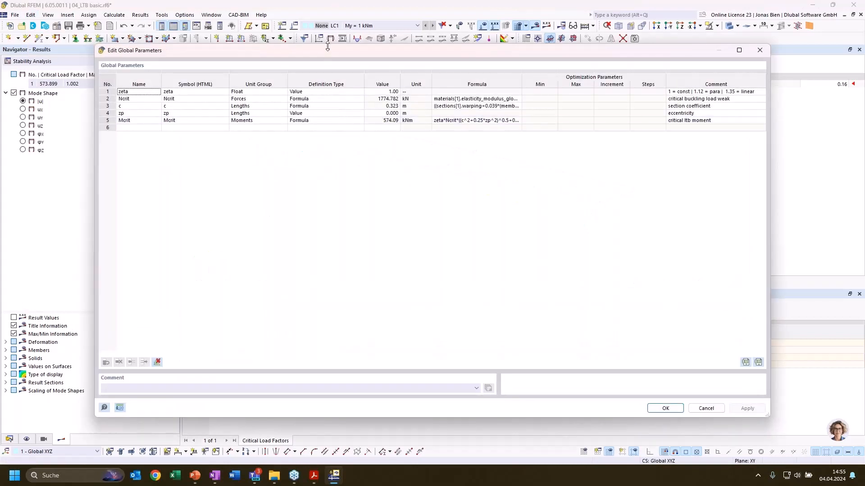
{"action": "left_click_drag", "start_coordinate": [328, 43], "coordinate": [328, 33]}
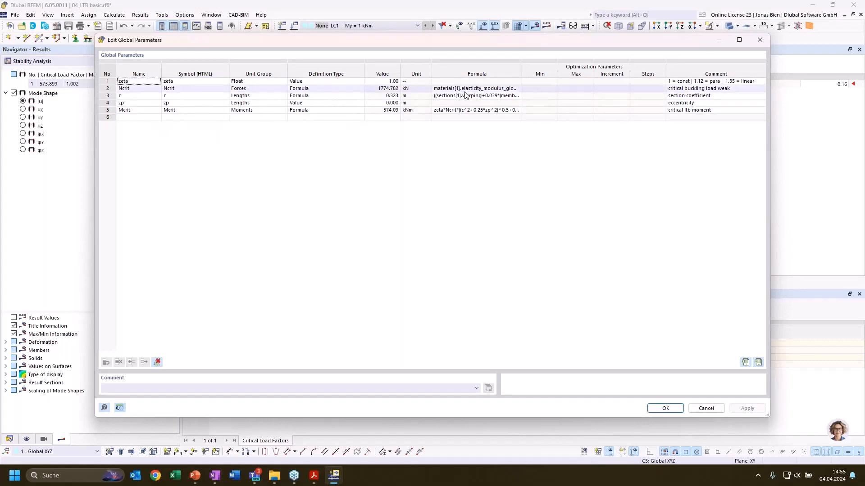
{"action": "left_click", "coordinate": [362, 110]}
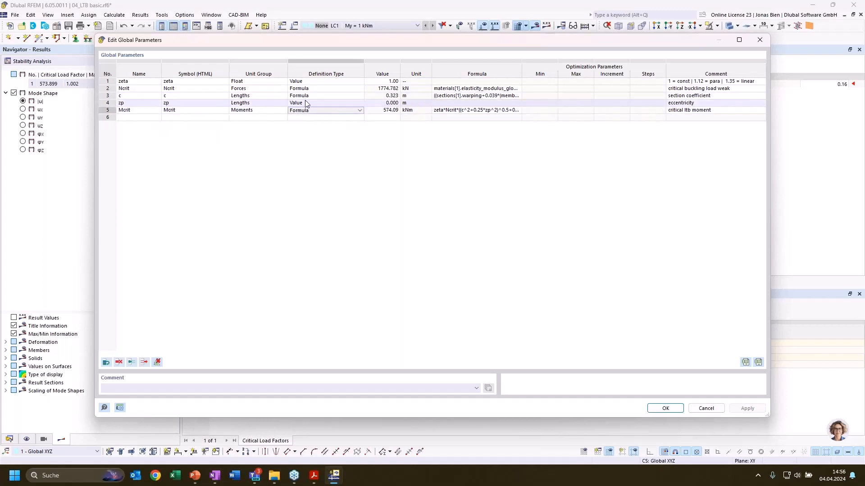
{"action": "left_click", "coordinate": [129, 110]}
{"action": "left_click", "coordinate": [110, 110]}
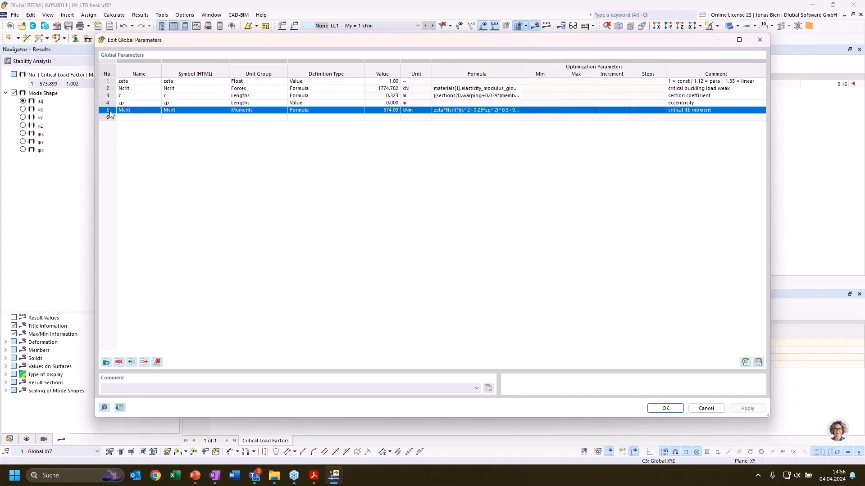
{"action": "left_click", "coordinate": [286, 155]}
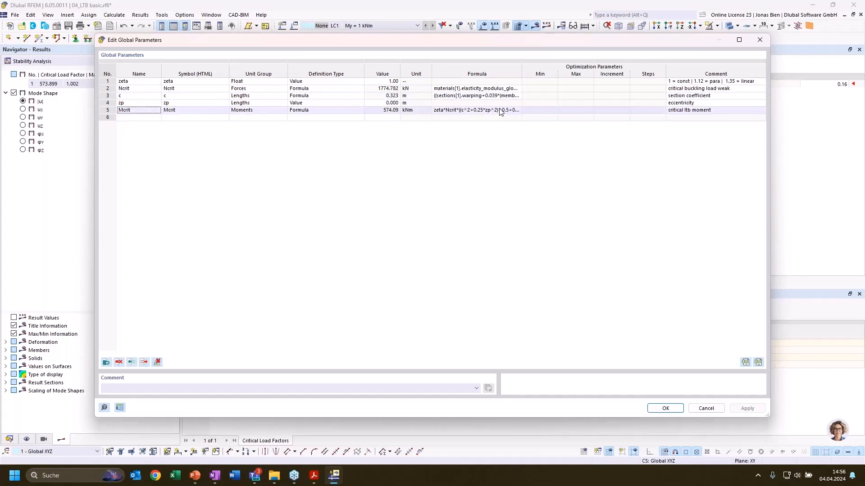
Inspect the full formula behind the critical moment parameter Mcrit, and close the global parameters without changes
{"action": "left_click", "coordinate": [504, 110]}
{"action": "left_click", "coordinate": [518, 110]}
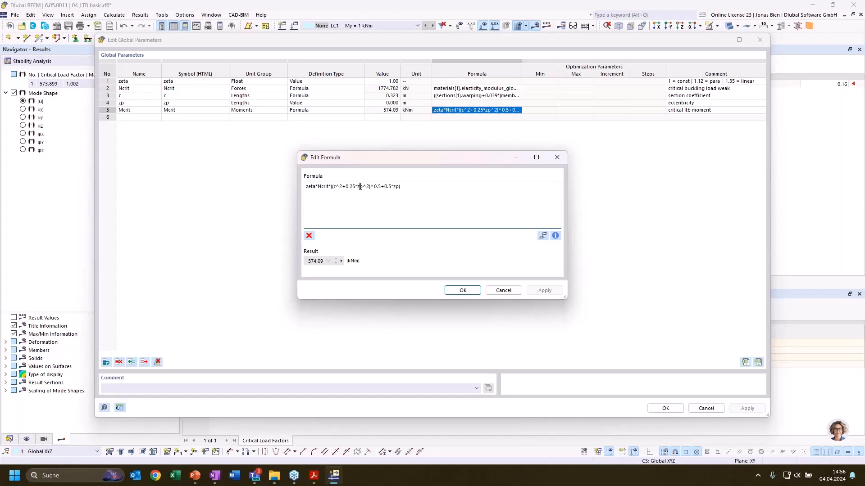
{"action": "left_click", "coordinate": [361, 193]}
{"action": "left_click", "coordinate": [504, 291]}
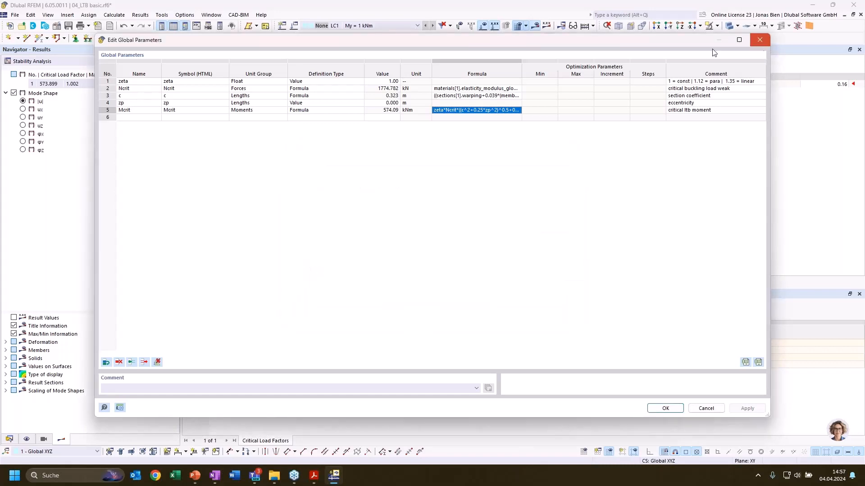
{"action": "left_click", "coordinate": [760, 39]}
Evaluate Mcrit in the console and compare it with the critical load factor of mode 1
{"action": "left_click", "coordinate": [202, 26]}
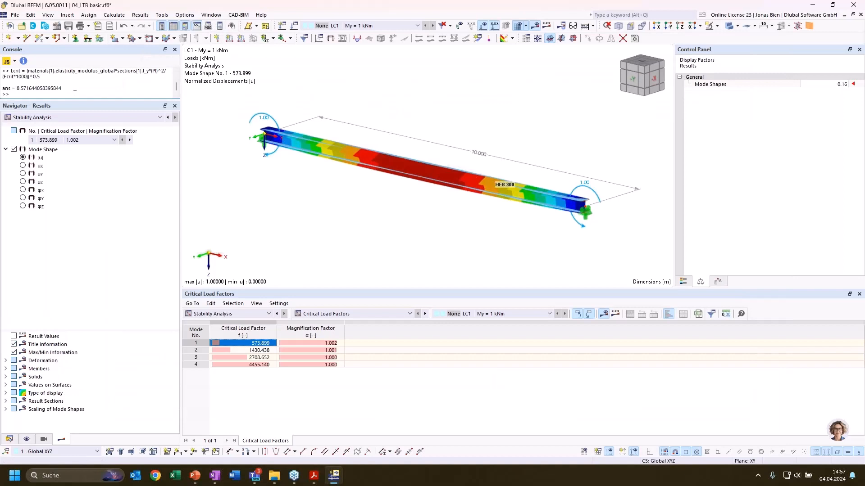
{"action": "type", "text": "Mcrit"}
{"action": "key", "text": "Return"}
{"action": "key", "text": "Return"}
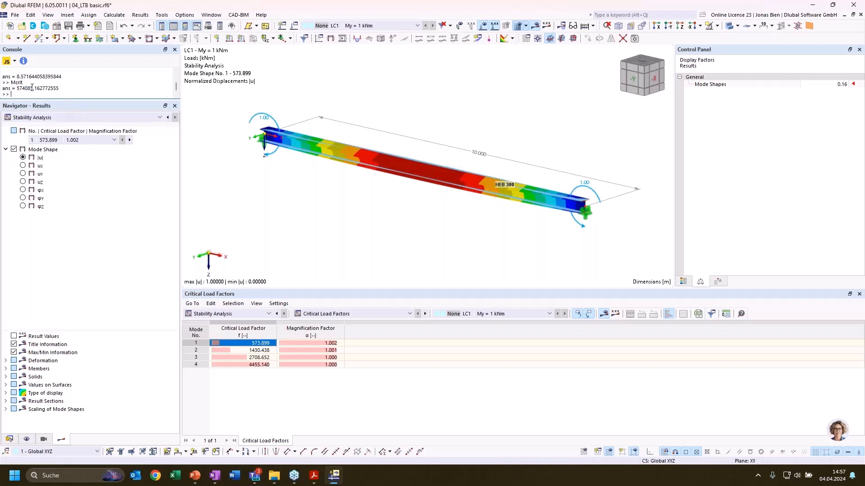
{"action": "left_click", "coordinate": [240, 344]}
Edit the HEB 300 beam member, enable its support option and start a new member support for it
{"action": "double_click", "coordinate": [421, 169]}
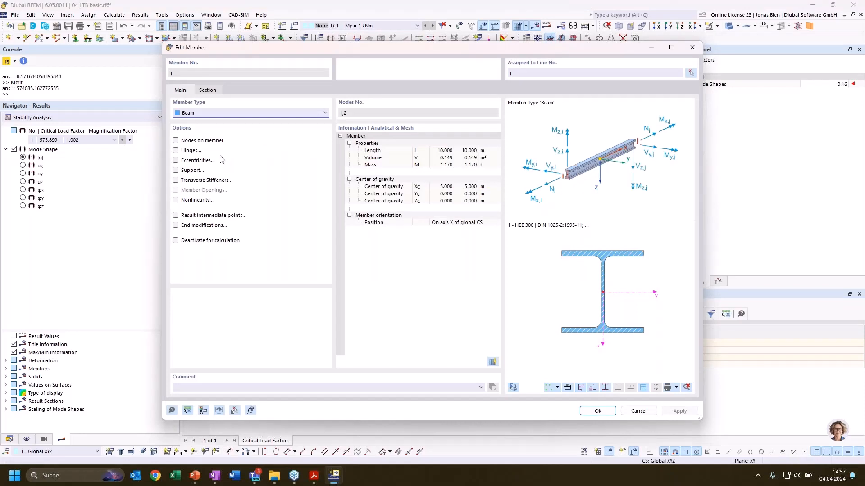
{"action": "left_click", "coordinate": [176, 170]}
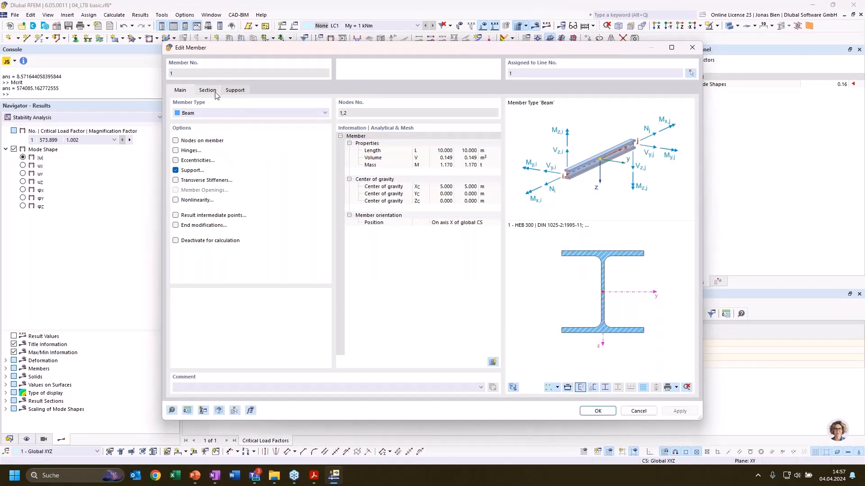
{"action": "left_click", "coordinate": [202, 90]}
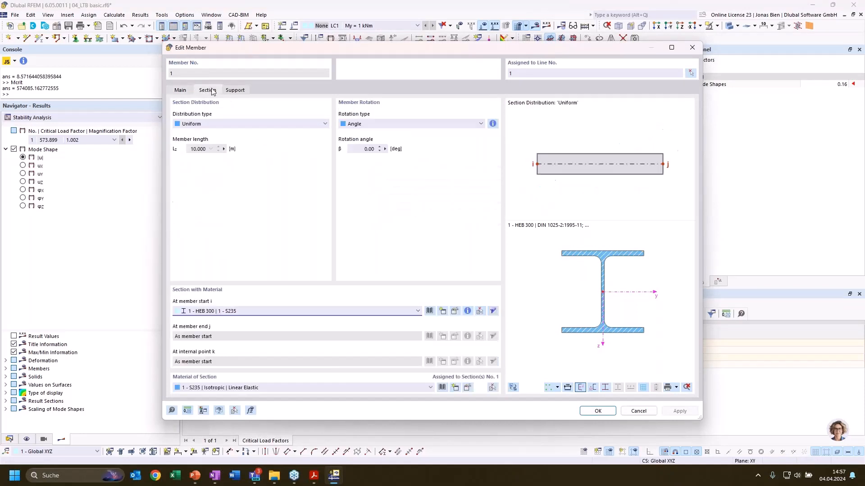
{"action": "left_click", "coordinate": [231, 90]}
{"action": "left_click", "coordinate": [232, 124]}
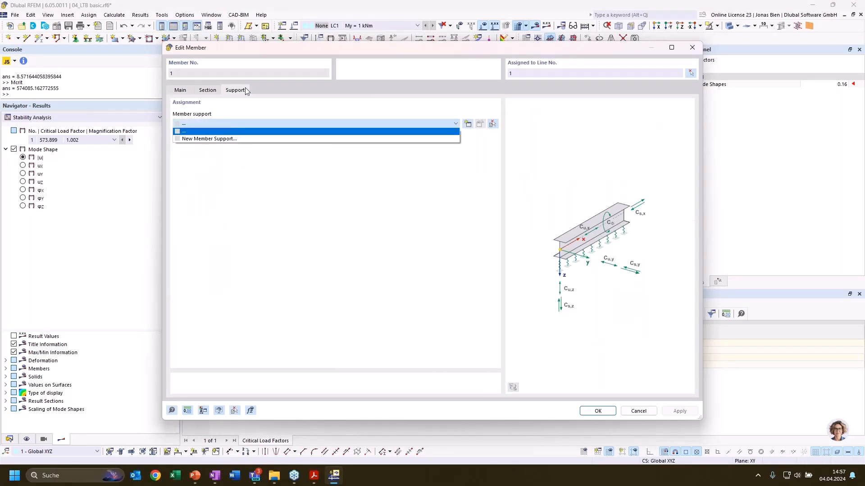
{"action": "left_click", "coordinate": [233, 139]}
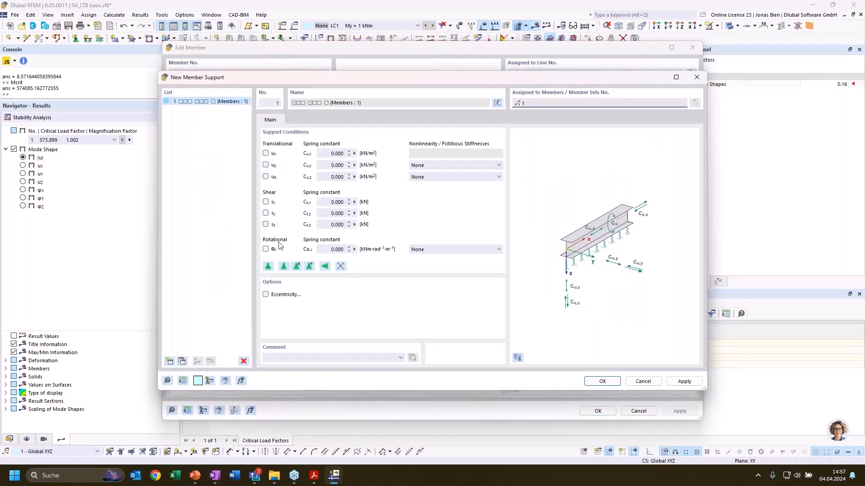
Give the member support an eccentricity referenced to the section's top centre, leaving the rotation about x unfixed
{"action": "left_click", "coordinate": [265, 250]}
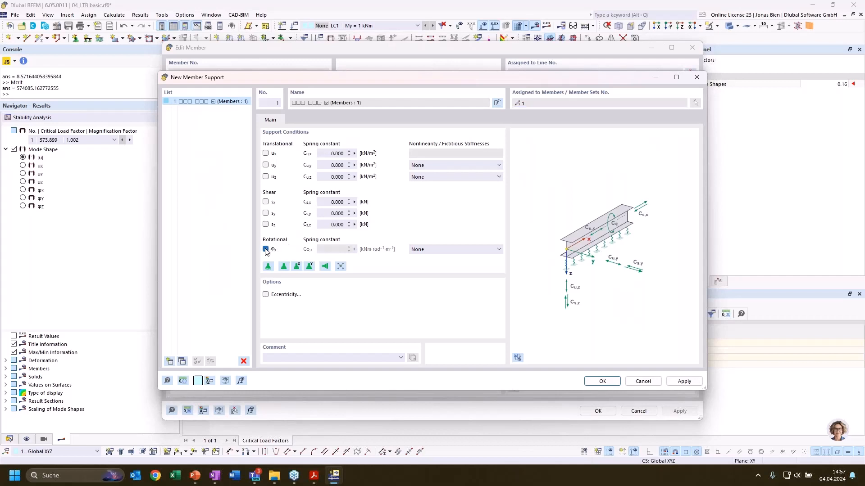
{"action": "left_click", "coordinate": [265, 294]}
{"action": "left_click", "coordinate": [300, 120]}
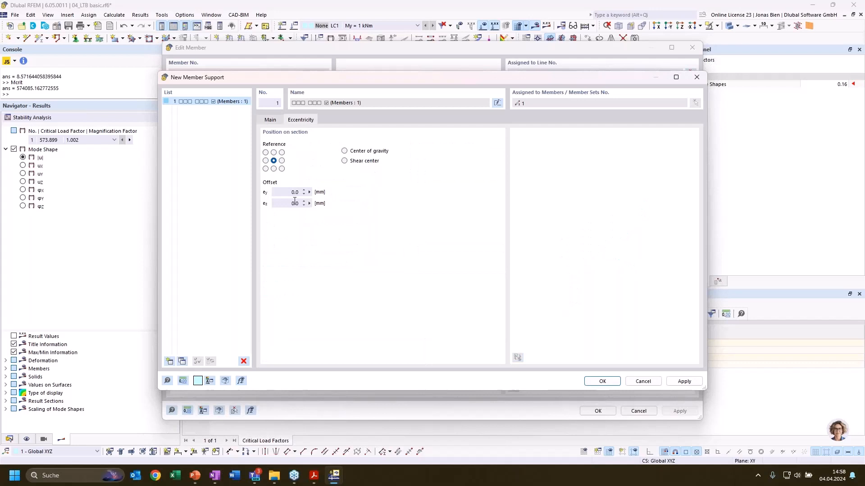
{"action": "left_click", "coordinate": [273, 153]}
{"action": "left_click", "coordinate": [272, 120]}
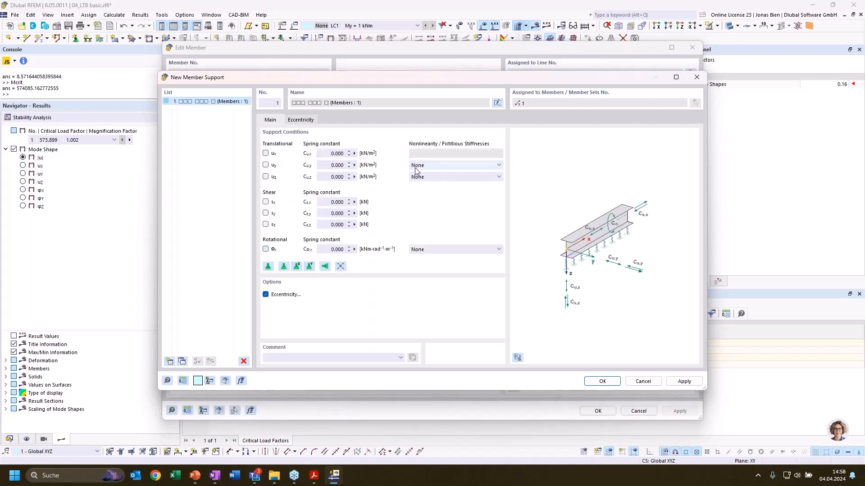
Check which nonlinearity or fictitious stiffness options the support offers for displacement in y and rotation about x
{"action": "left_click", "coordinate": [477, 169]}
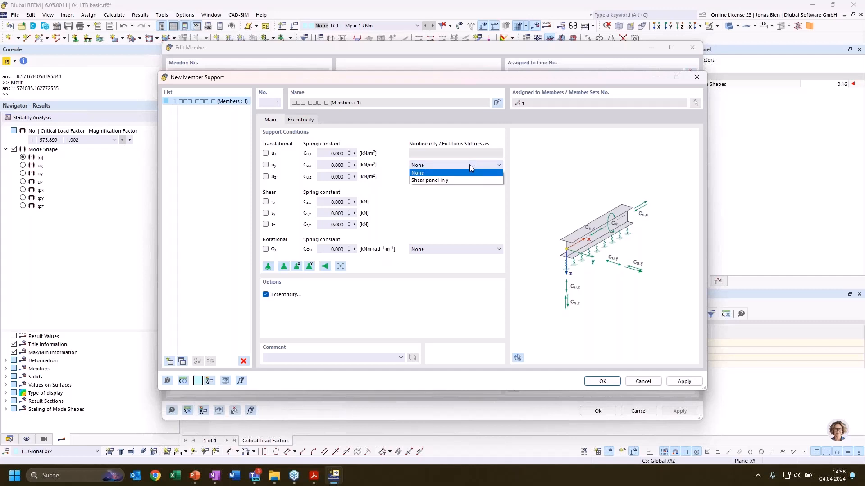
{"action": "left_click", "coordinate": [469, 165]}
{"action": "left_click", "coordinate": [442, 249]}
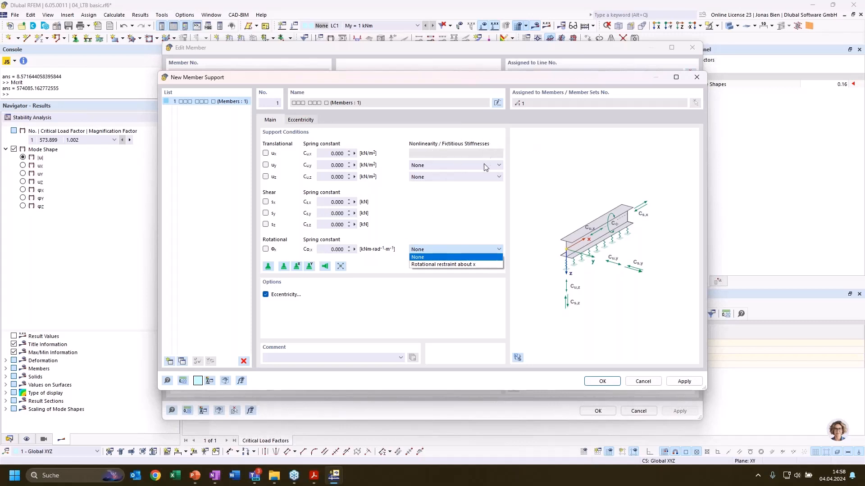
{"action": "left_click", "coordinate": [454, 229]}
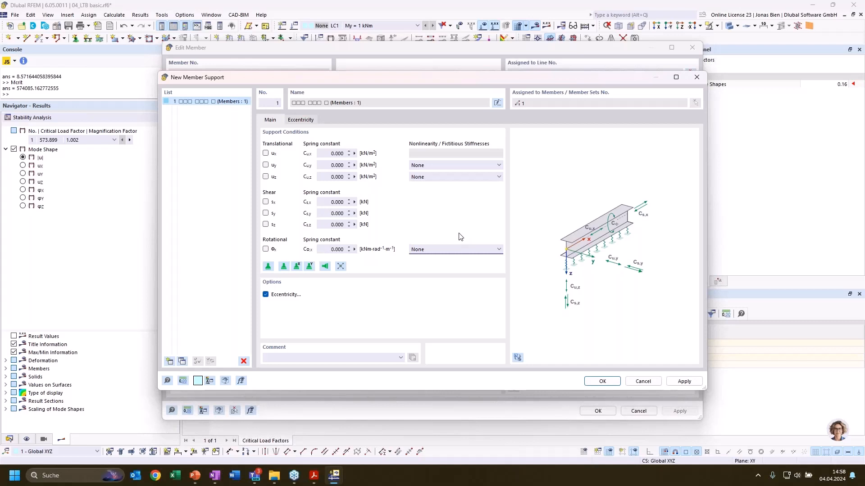
Assign a rotational restraint about x to the member support and create a new restraint definition of the Continuous type
{"action": "left_click", "coordinate": [465, 250]}
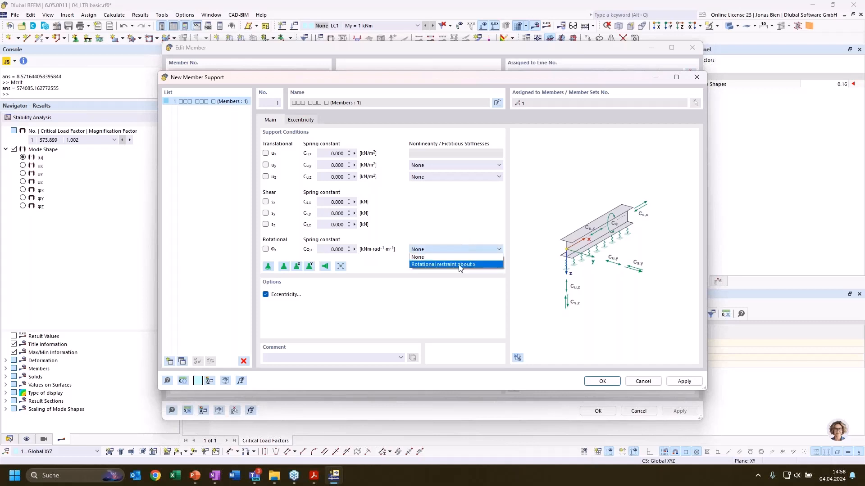
{"action": "left_click", "coordinate": [459, 265]}
{"action": "left_click", "coordinate": [331, 120]}
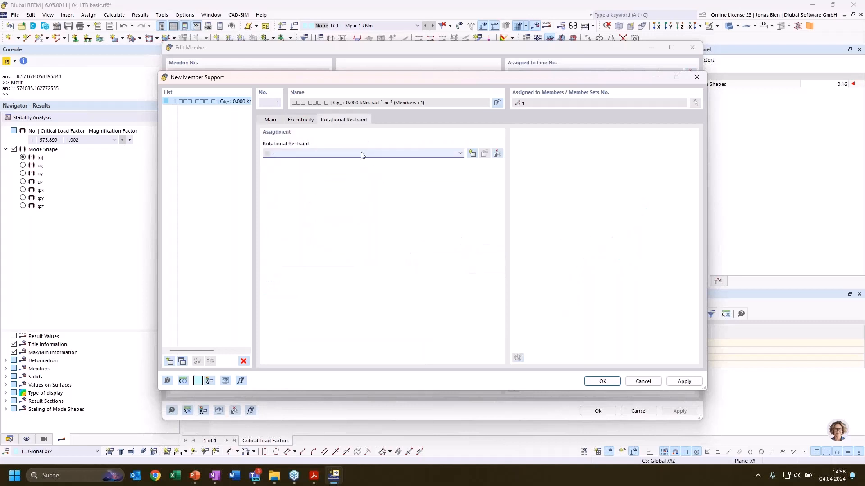
{"action": "left_click", "coordinate": [361, 155]}
{"action": "left_click", "coordinate": [342, 167]}
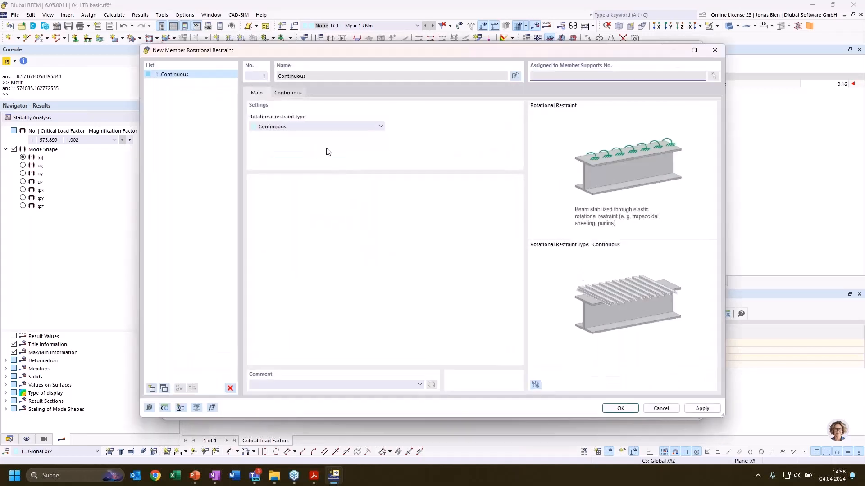
Choose steel S235 from the material library as the sheeting material of the continuous rotational restraint
{"action": "left_click", "coordinate": [288, 93]}
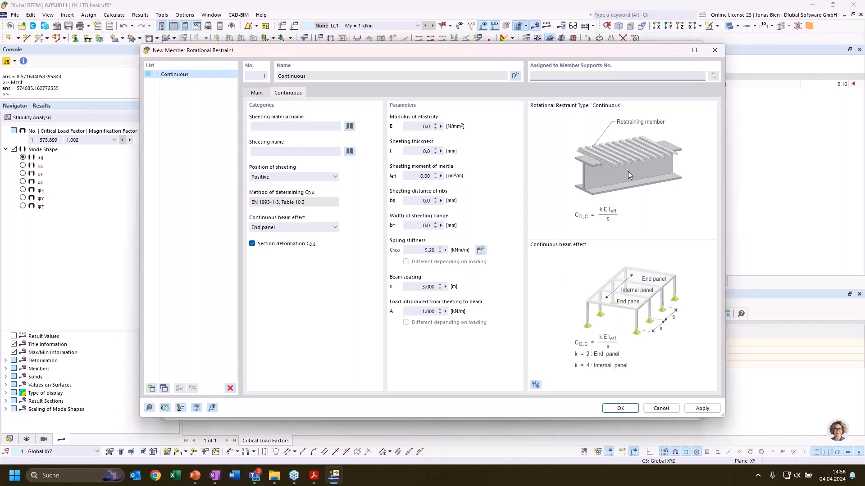
{"action": "left_click", "coordinate": [353, 126]}
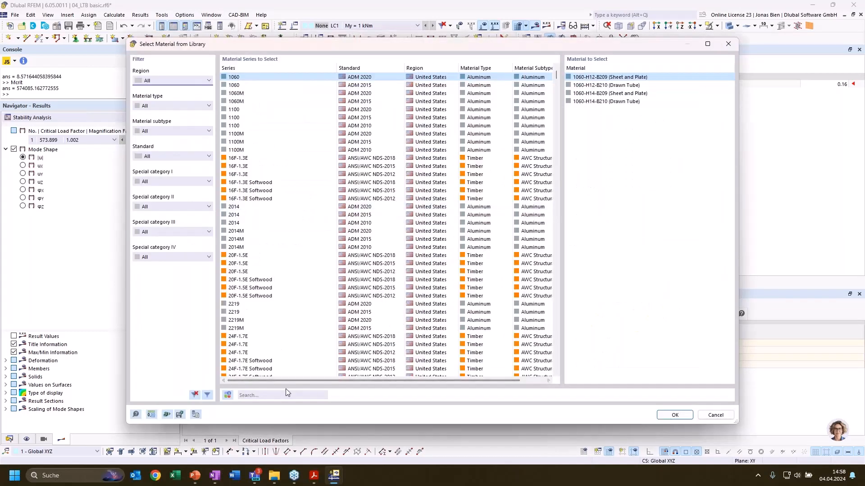
{"action": "left_click", "coordinate": [291, 395]}
{"action": "type", "text": "s"}
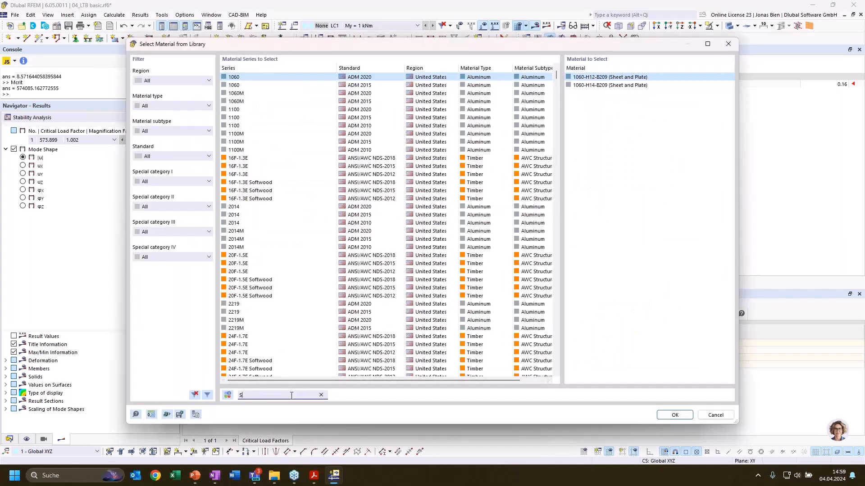
{"action": "type", "text": "235"}
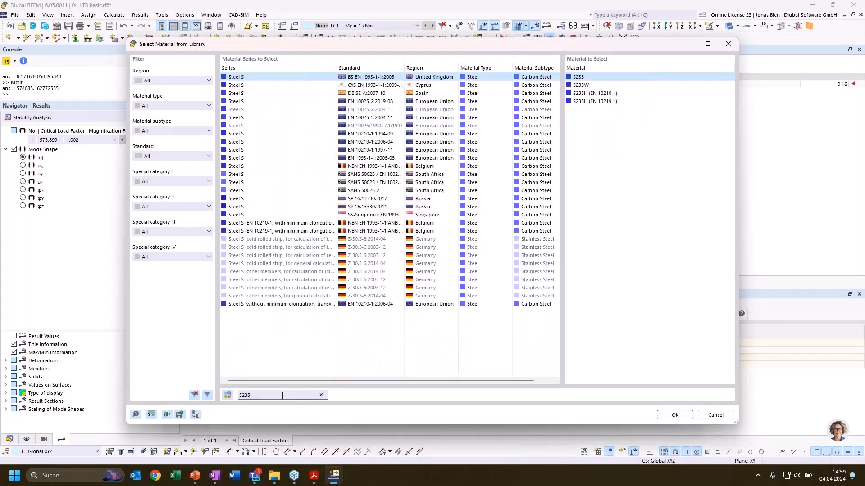
{"action": "left_click", "coordinate": [677, 415]}
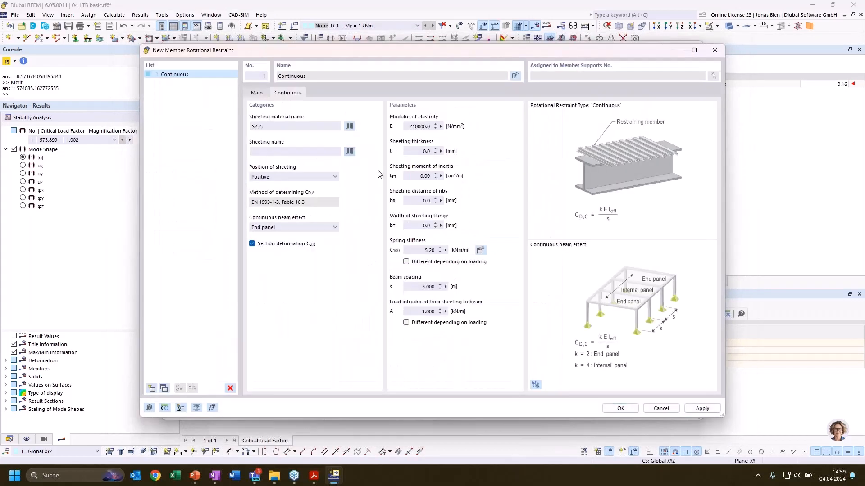
Choose the trapezoidal section Arval (+) 40/183 - 0.88 from the library as the restraint's sheeting
{"action": "left_click", "coordinate": [349, 151]}
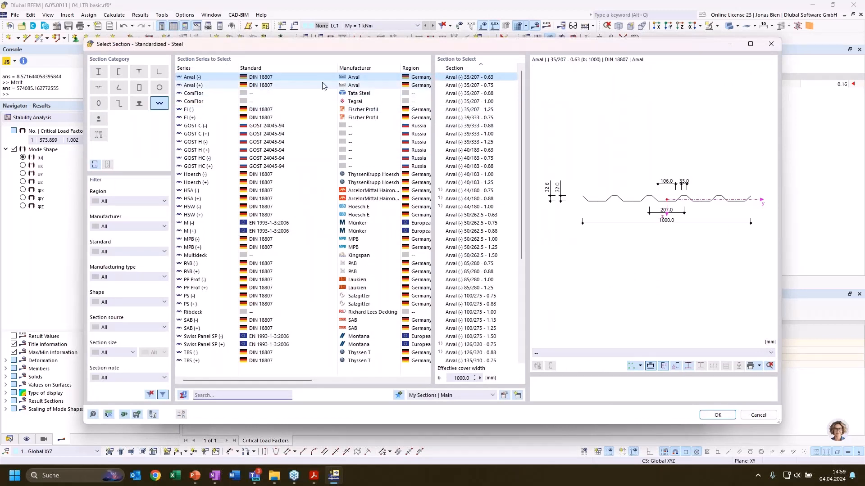
{"action": "left_click", "coordinate": [496, 166]}
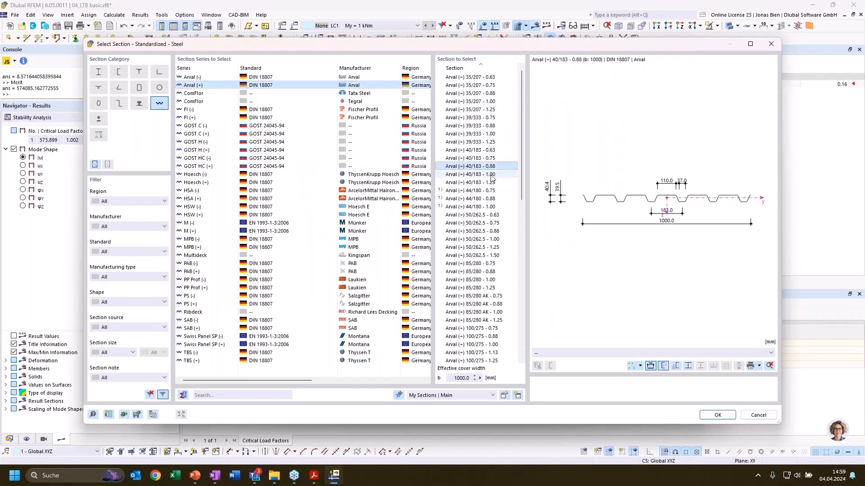
{"action": "left_click", "coordinate": [730, 416]}
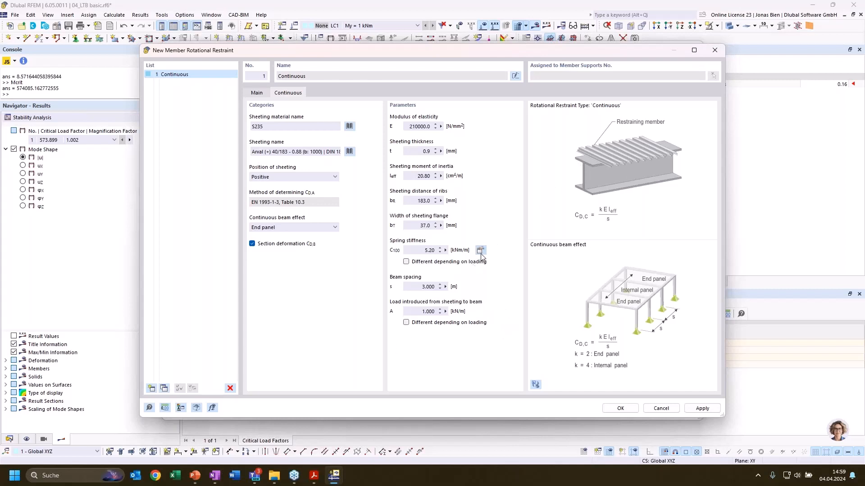
Make the spring stiffness and the load introduced from sheeting to beam load-dependent, and enable different values for LC1
{"action": "left_click", "coordinate": [459, 262]}
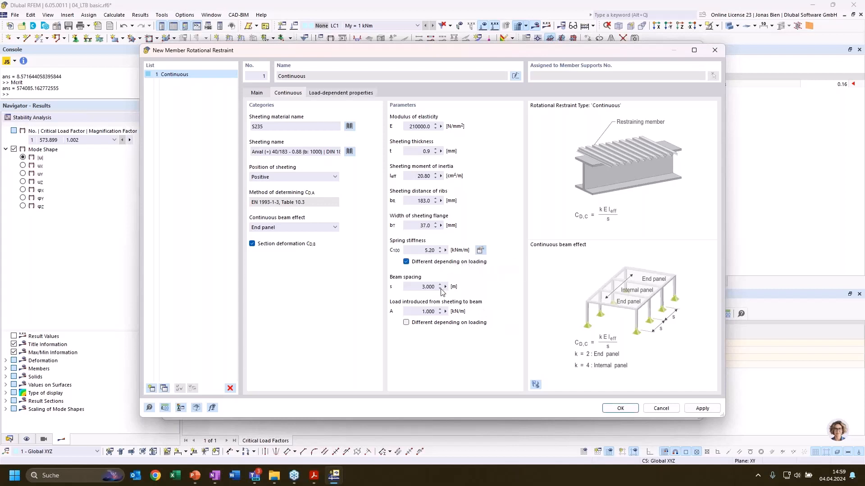
{"action": "left_click", "coordinate": [423, 323]}
{"action": "left_click", "coordinate": [347, 92]}
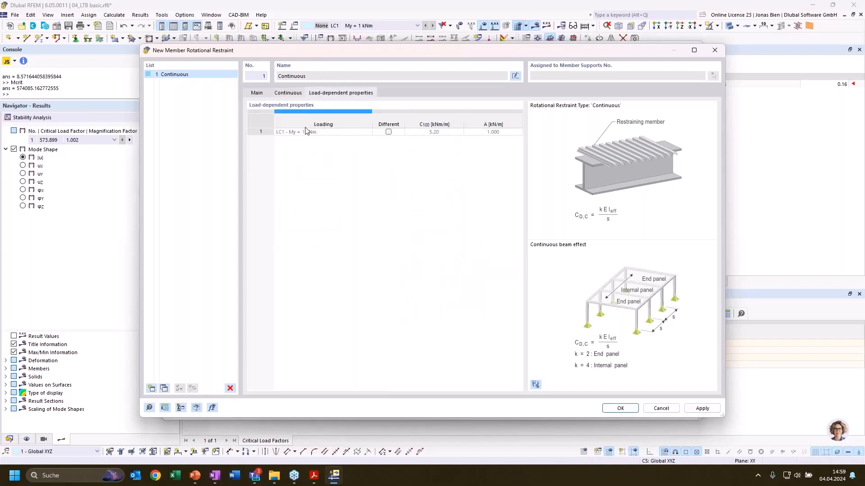
{"action": "left_click", "coordinate": [389, 132]}
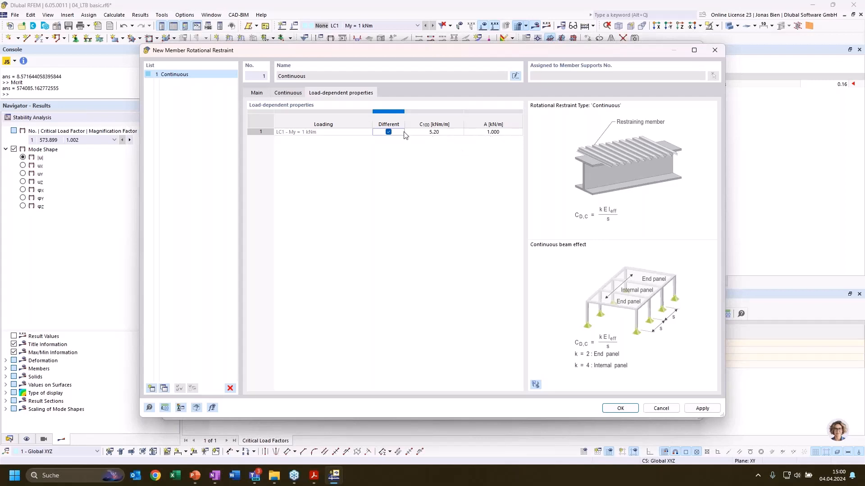
{"action": "left_click", "coordinate": [288, 93]}
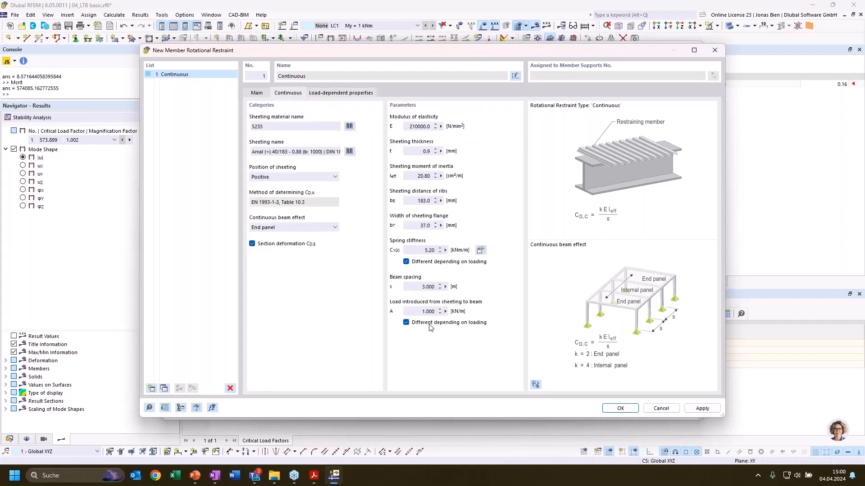
Turn off the load-dependent values for spring stiffness and introduced load, and accept the continuous rotational restraint and the member support
{"action": "left_click", "coordinate": [407, 261]}
{"action": "left_click", "coordinate": [407, 322]}
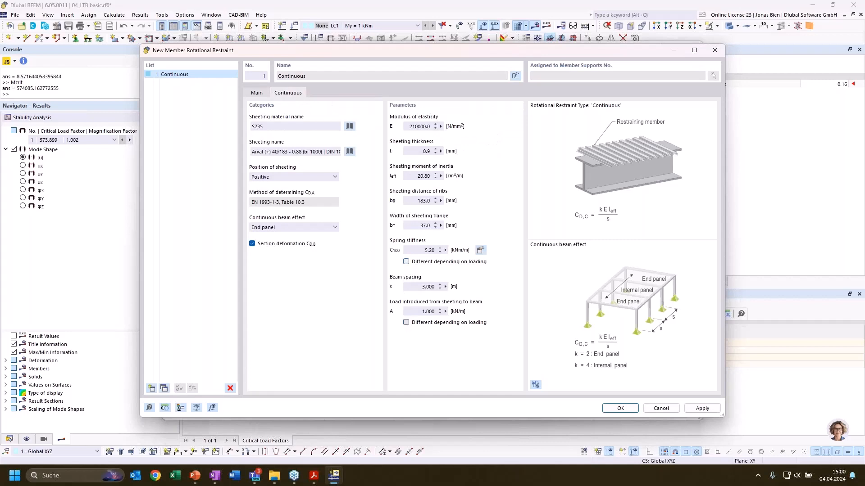
{"action": "left_click", "coordinate": [257, 94]}
{"action": "left_click", "coordinate": [614, 408]}
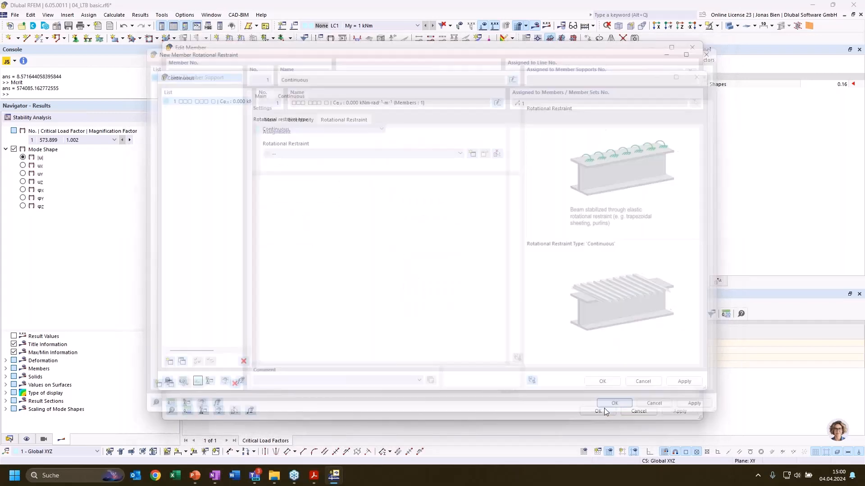
{"action": "left_click", "coordinate": [602, 381]}
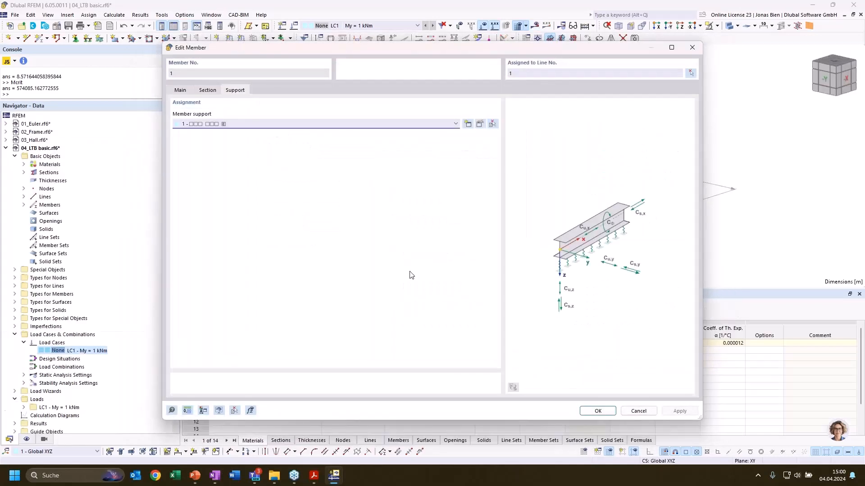
Review the shear panel options for the member support's translations in y and z, keep both at None, and accept the member edits
{"action": "left_click", "coordinate": [212, 91]}
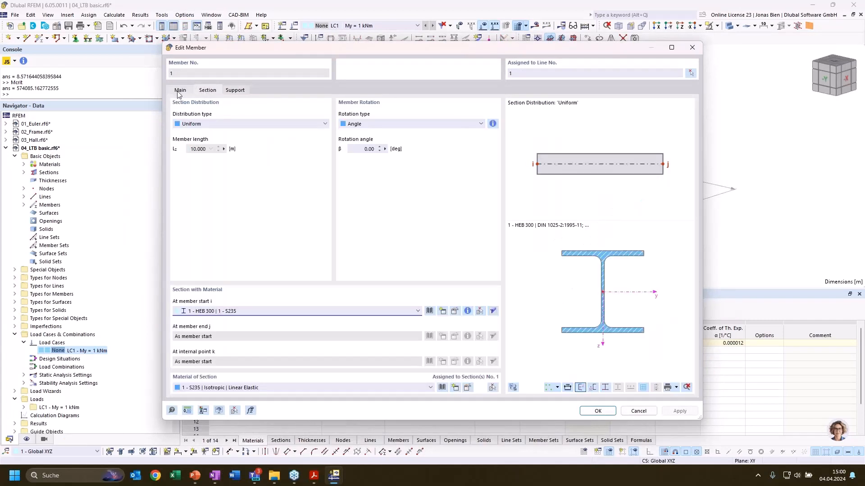
{"action": "left_click", "coordinate": [180, 91]}
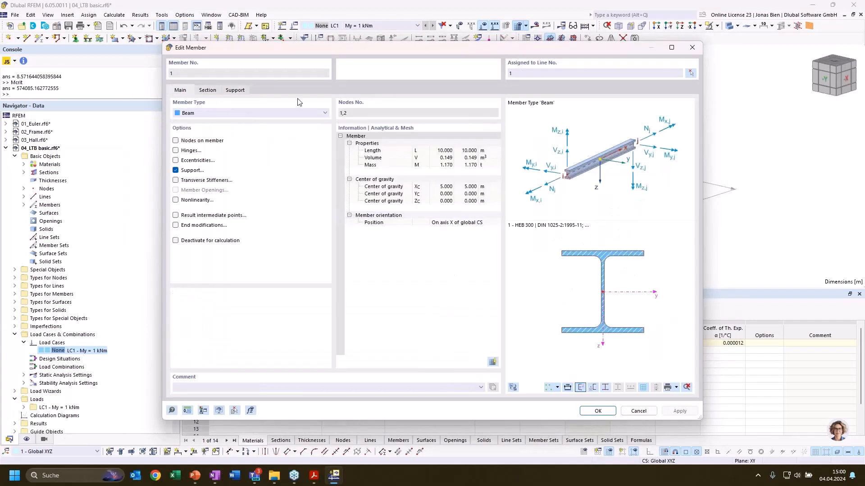
{"action": "left_click", "coordinate": [239, 91]}
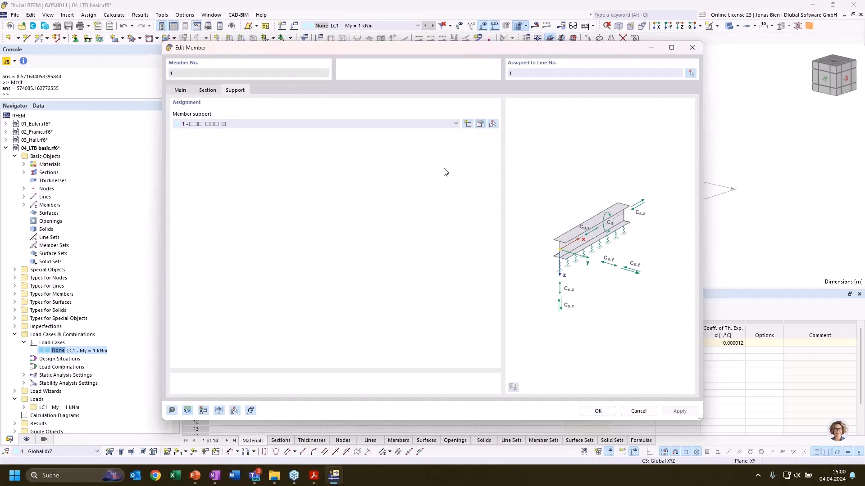
{"action": "left_click", "coordinate": [436, 177]}
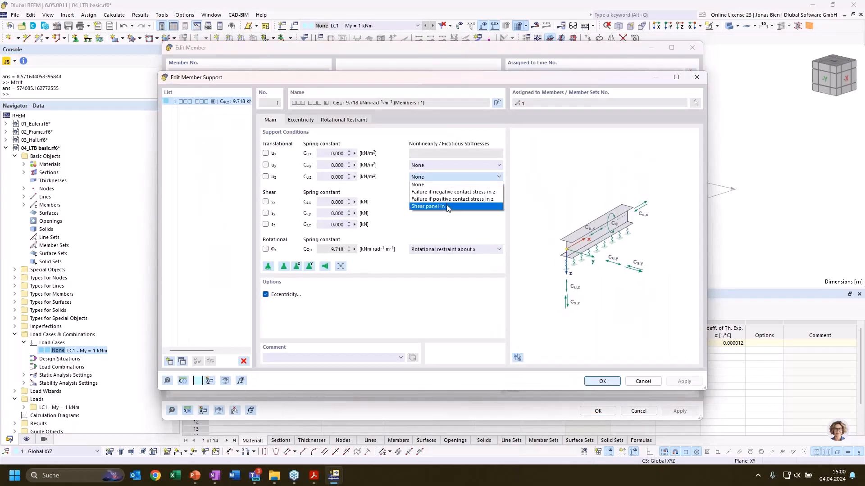
{"action": "left_click", "coordinate": [447, 208]}
{"action": "left_click", "coordinate": [451, 165]}
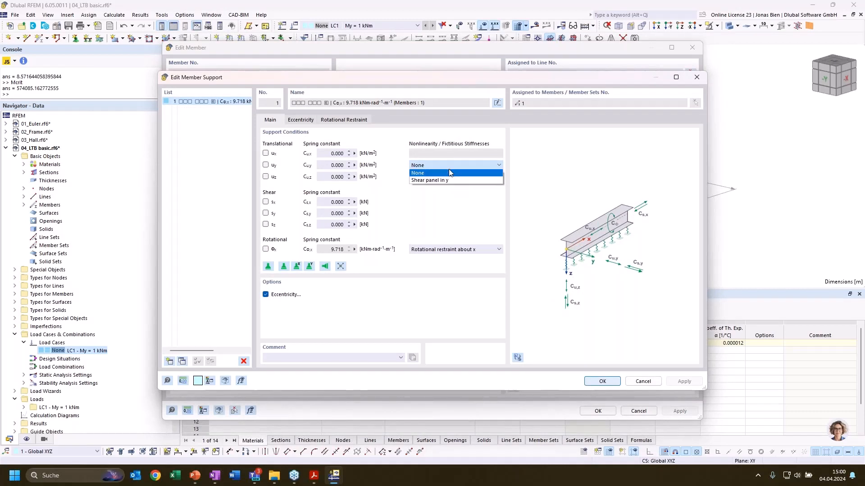
{"action": "left_click", "coordinate": [450, 173]}
{"action": "left_click", "coordinate": [450, 176]}
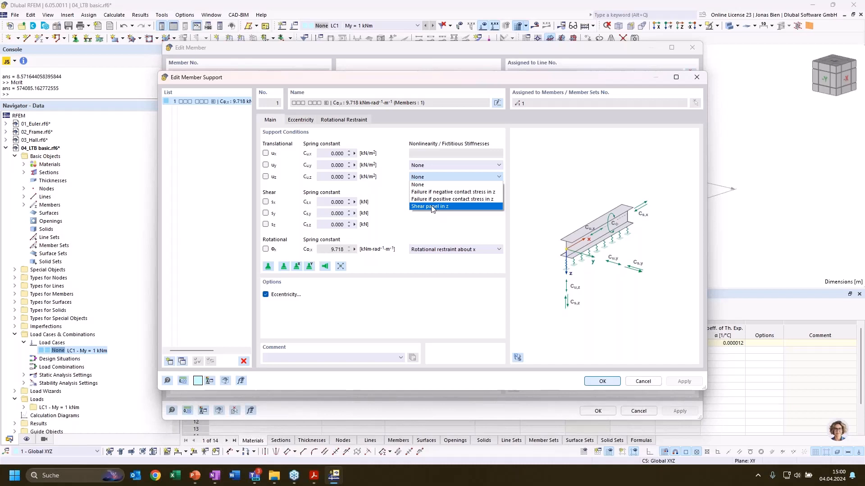
{"action": "left_click", "coordinate": [453, 176]}
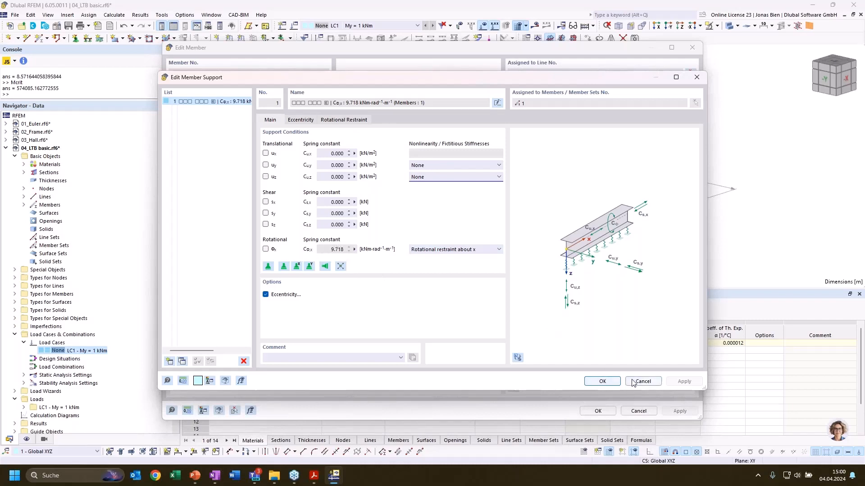
{"action": "left_click", "coordinate": [604, 381]}
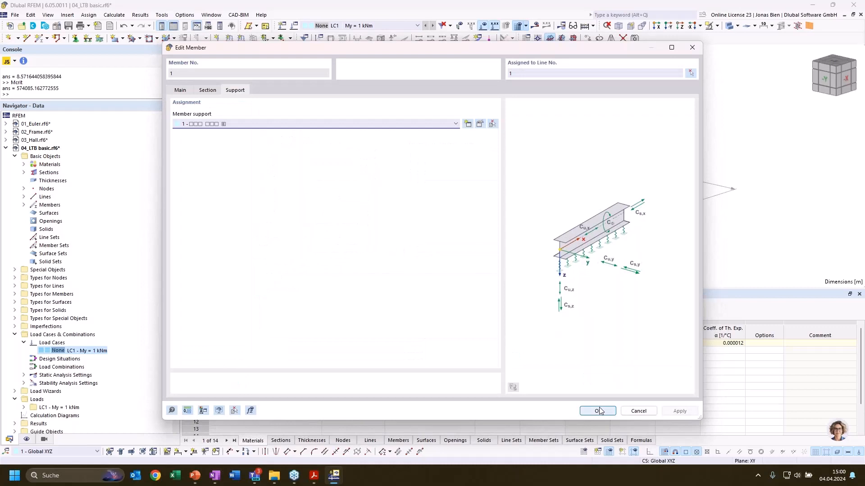
{"action": "left_click", "coordinate": [599, 410]}
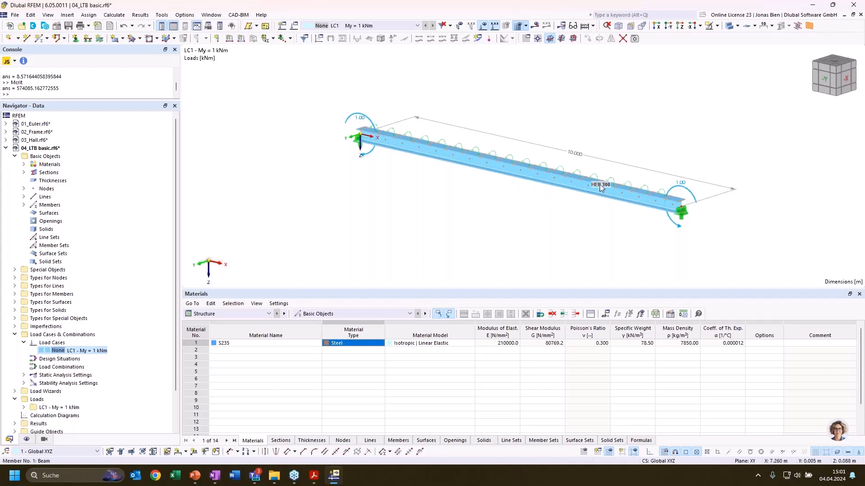
Activate the Steel Design add-on in the base data of the 04_LTB basic model
{"action": "right_click", "coordinate": [71, 149]}
{"action": "left_click", "coordinate": [96, 156]}
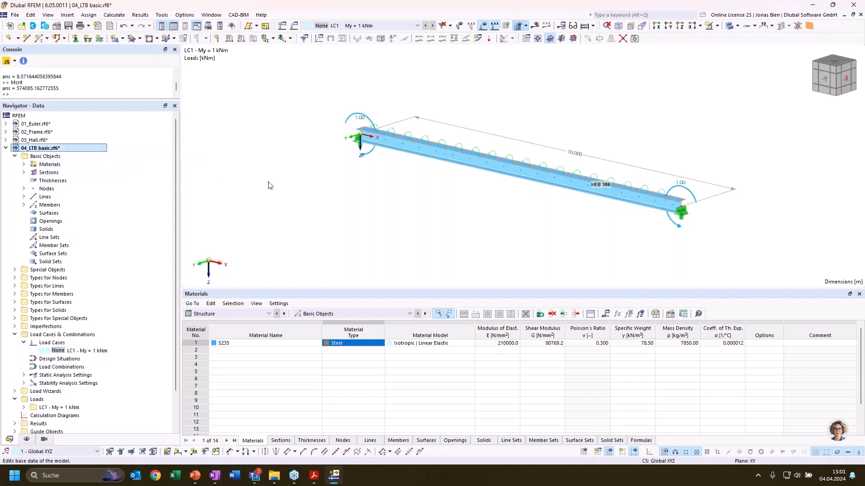
{"action": "left_click", "coordinate": [286, 62]}
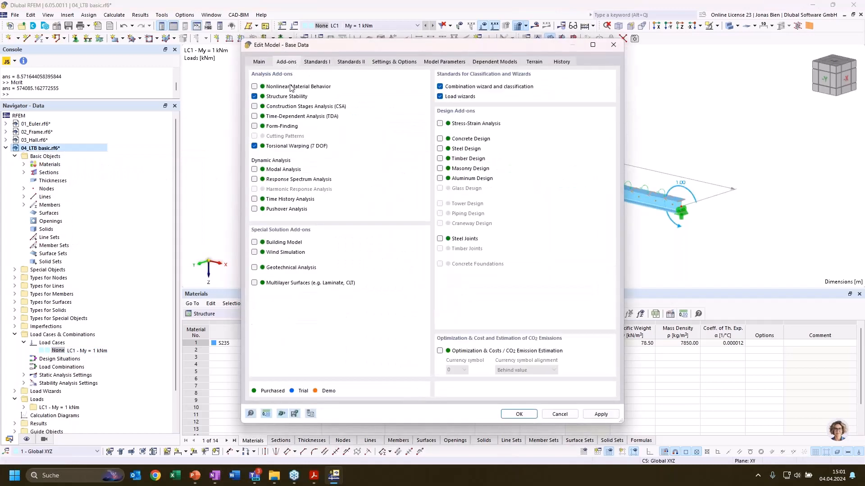
{"action": "left_click", "coordinate": [440, 149]}
{"action": "key", "text": "Return"}
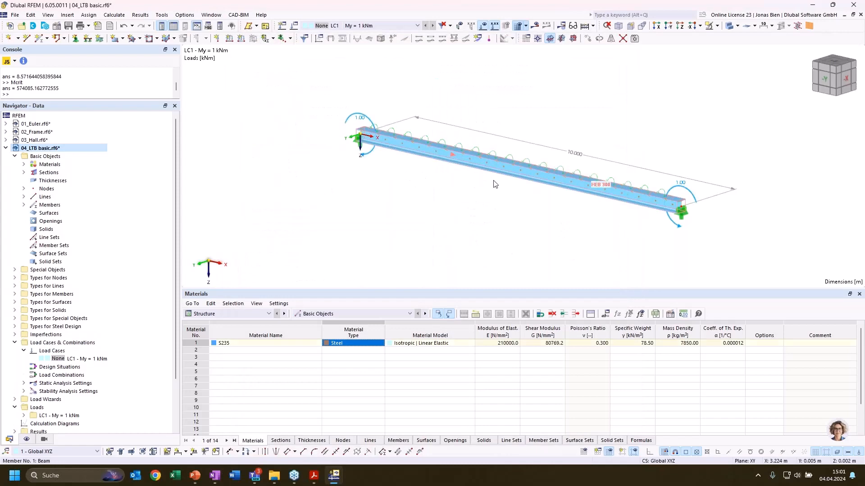
Assign new steel design effective lengths to the beam, keeping the eigenvalue method for the critical moment and the default nodal supports
{"action": "double_click", "coordinate": [494, 181]}
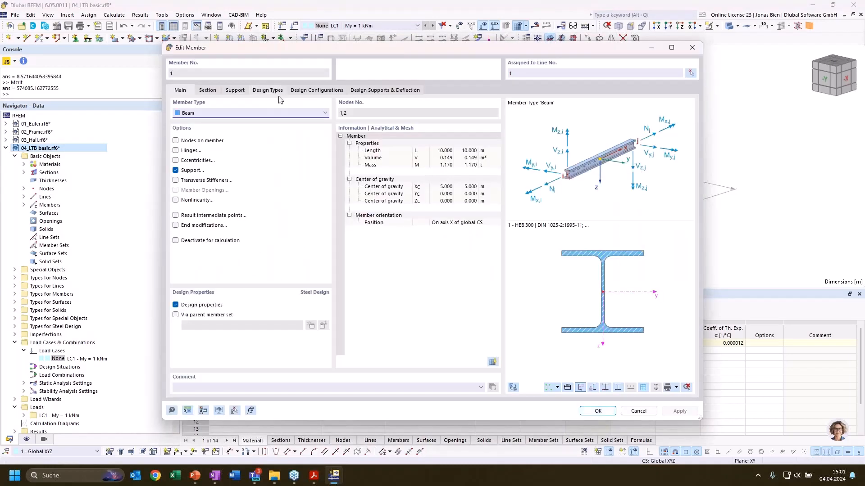
{"action": "left_click", "coordinate": [268, 89]}
{"action": "left_click", "coordinate": [283, 123]}
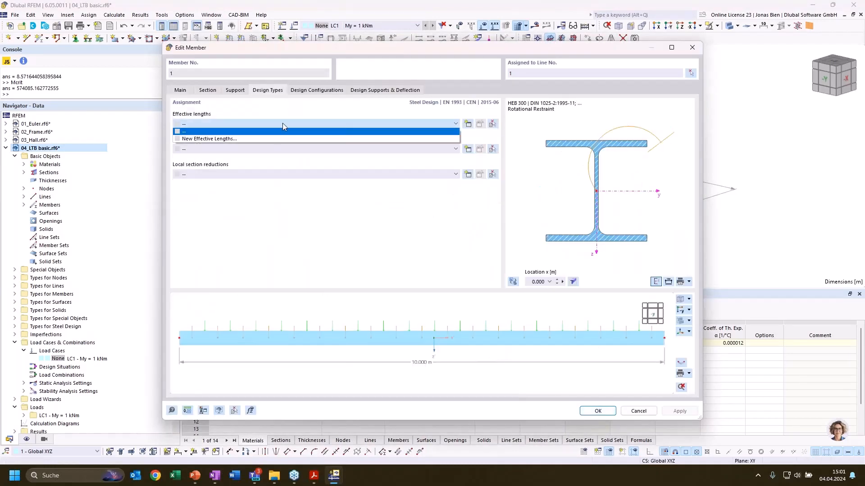
{"action": "left_click", "coordinate": [260, 138]}
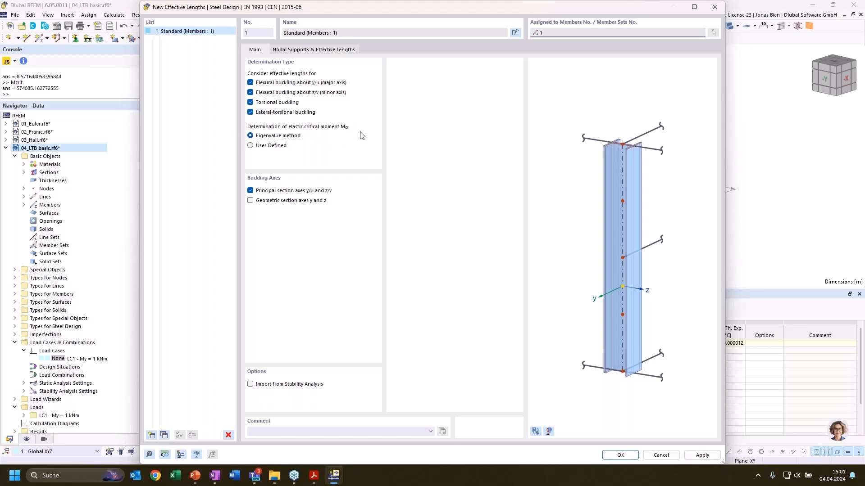
{"action": "left_click", "coordinate": [298, 50]}
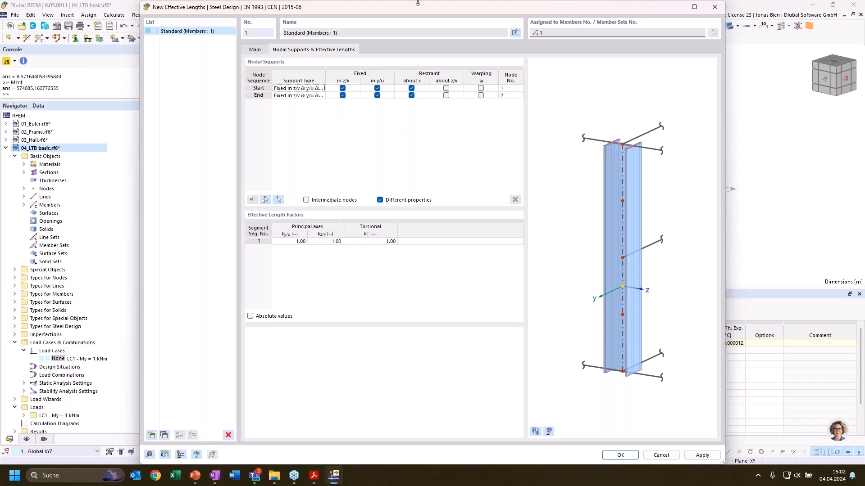
{"action": "left_click_drag", "start_coordinate": [417, 3], "coordinate": [415, 25]}
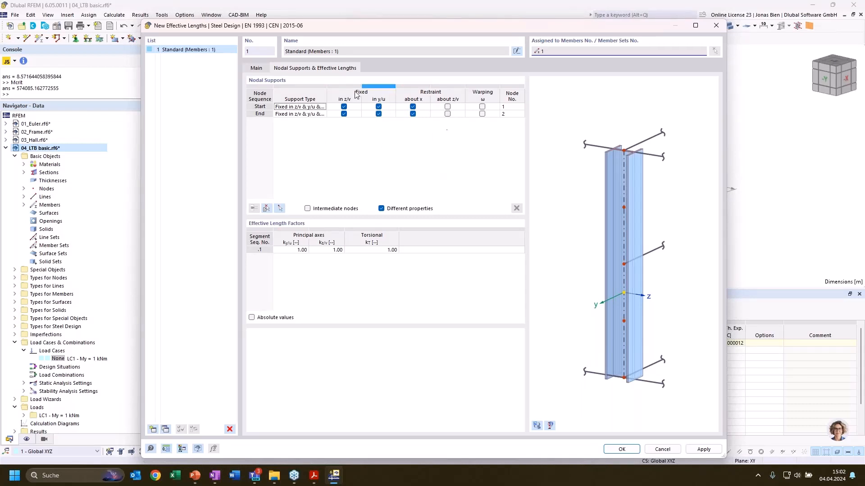
{"action": "left_click", "coordinate": [622, 449]}
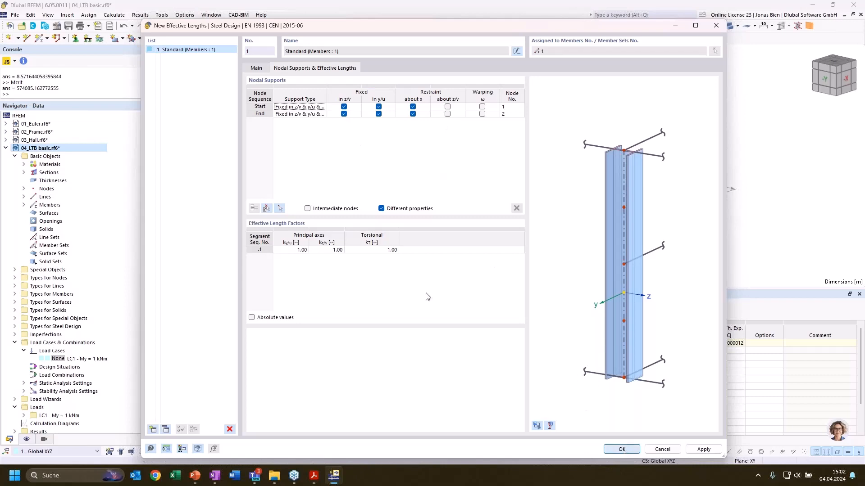
{"action": "left_click", "coordinate": [599, 411]}
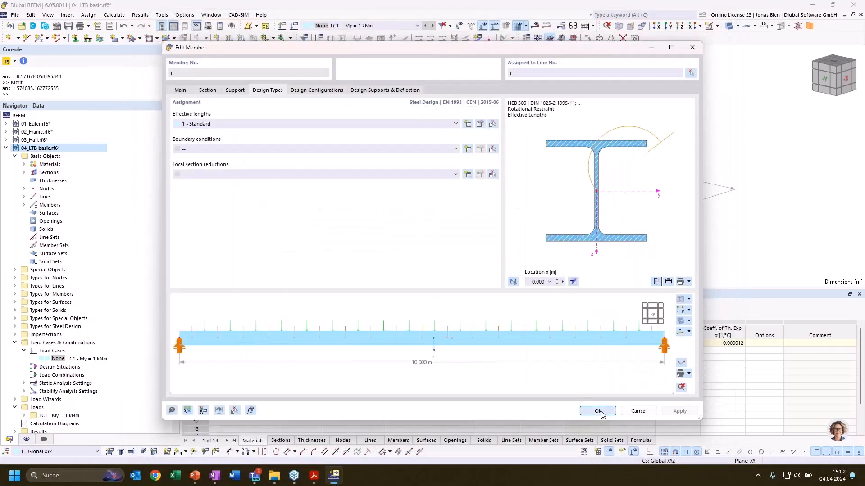
Set the type of design situation DS1 to ULS (STR/GEO) - Permanent and transient - Eq. 6.10
{"action": "double_click", "coordinate": [50, 367]}
{"action": "left_click", "coordinate": [311, 130]}
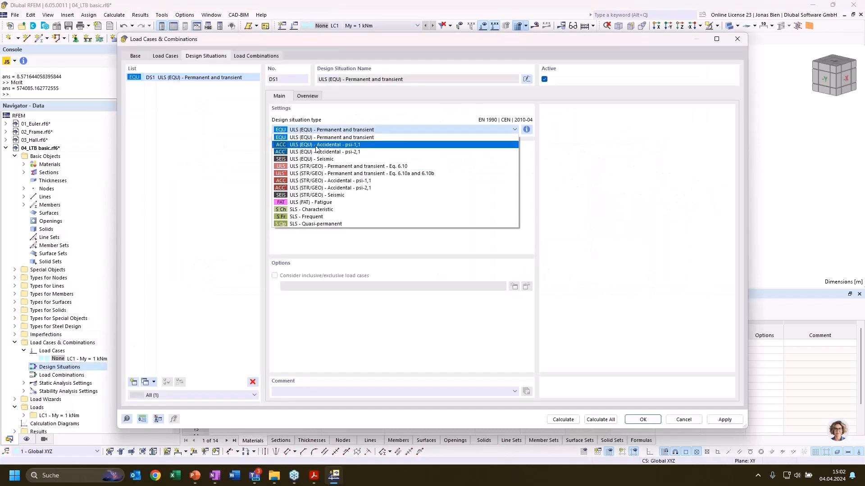
{"action": "left_click", "coordinate": [318, 167]}
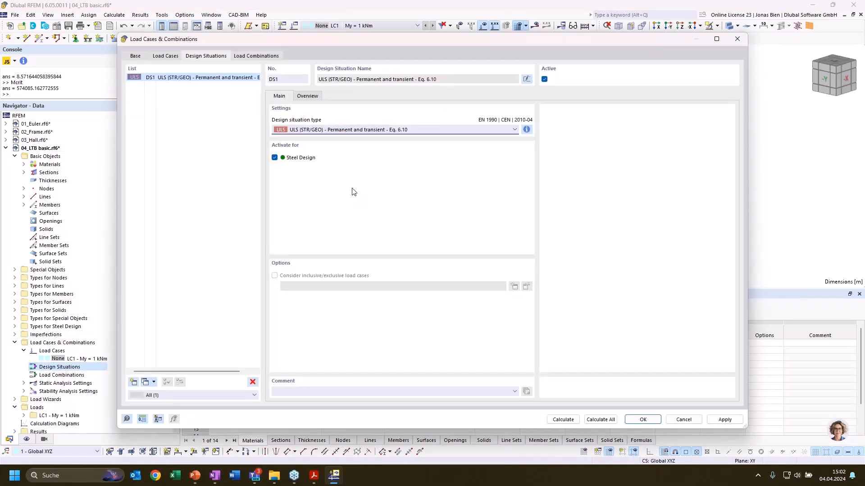
Create load combination CO1 and assign load case LC1 to it with factor 1.00
{"action": "left_click", "coordinate": [249, 57]}
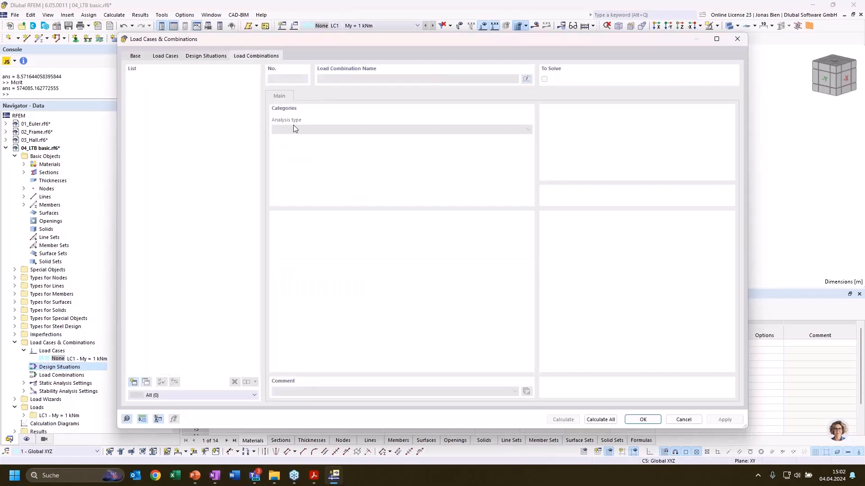
{"action": "left_click", "coordinate": [133, 382]}
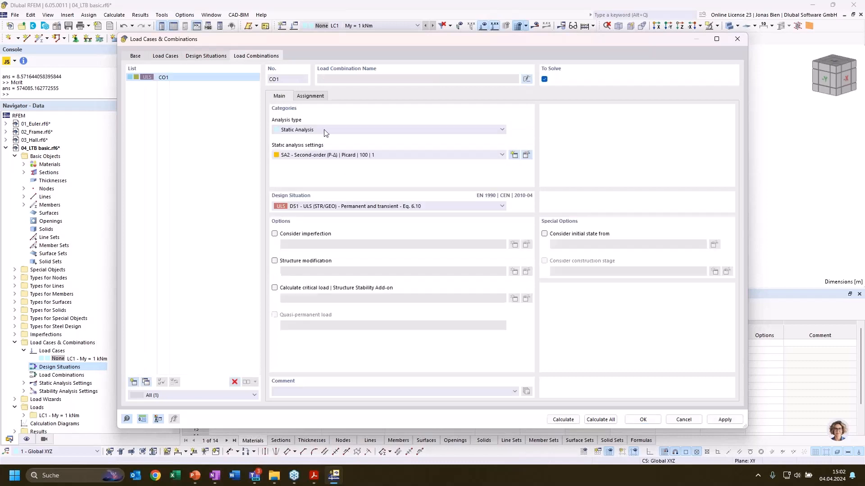
{"action": "left_click", "coordinate": [317, 96]}
{"action": "left_click", "coordinate": [329, 117]}
{"action": "left_click_drag", "start_coordinate": [329, 118], "coordinate": [521, 210]}
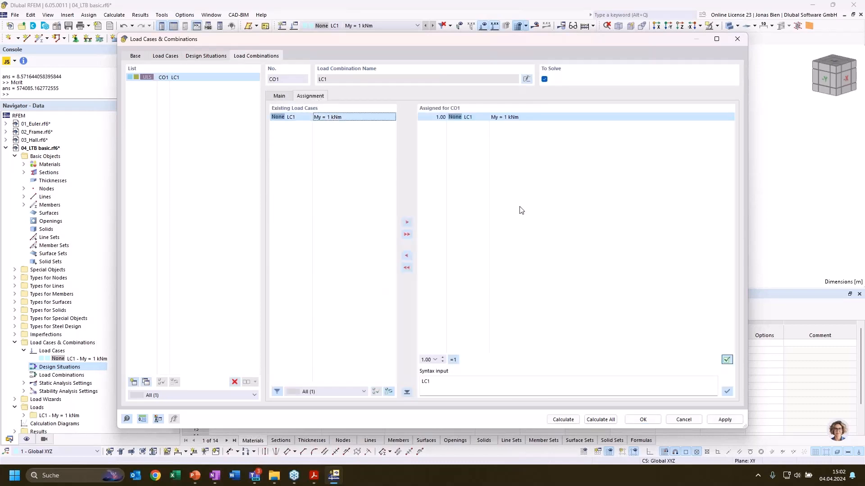
{"action": "left_click", "coordinate": [642, 420]}
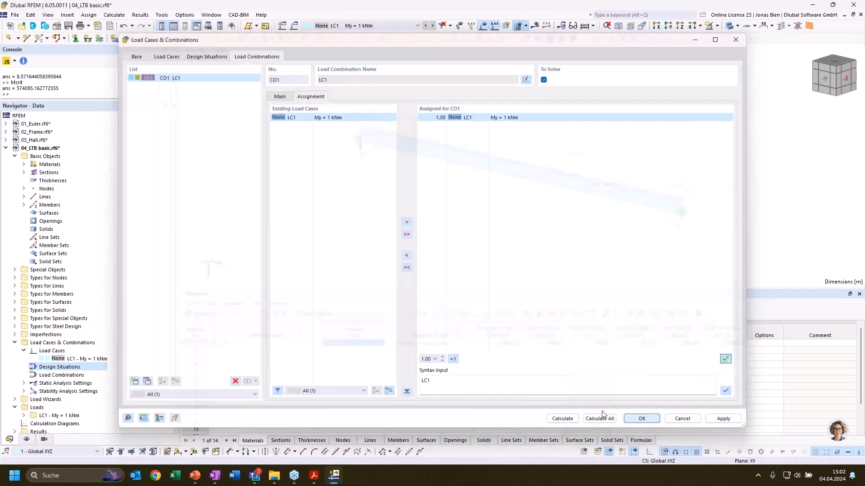
Run the calculation of the model including load combination CO1 and the steel design
{"action": "middle_click_drag", "start_coordinate": [490, 214], "coordinate": [451, 227]}
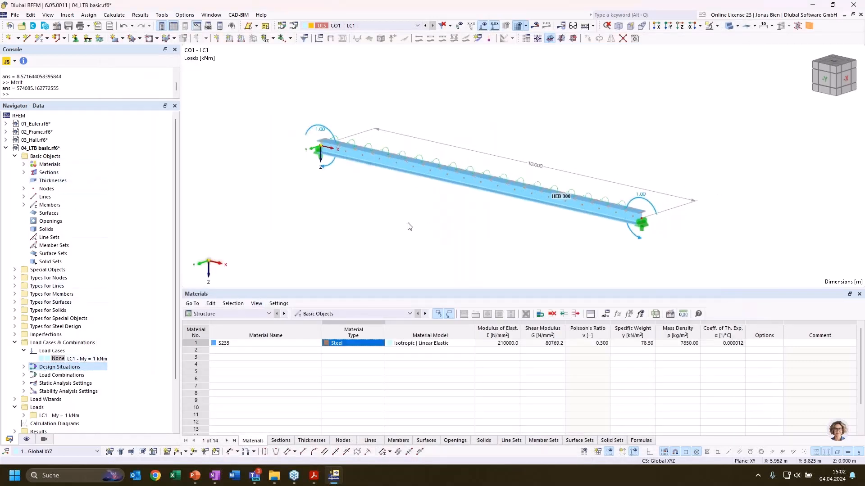
{"action": "left_click", "coordinate": [113, 15]}
{"action": "left_click", "coordinate": [146, 45]}
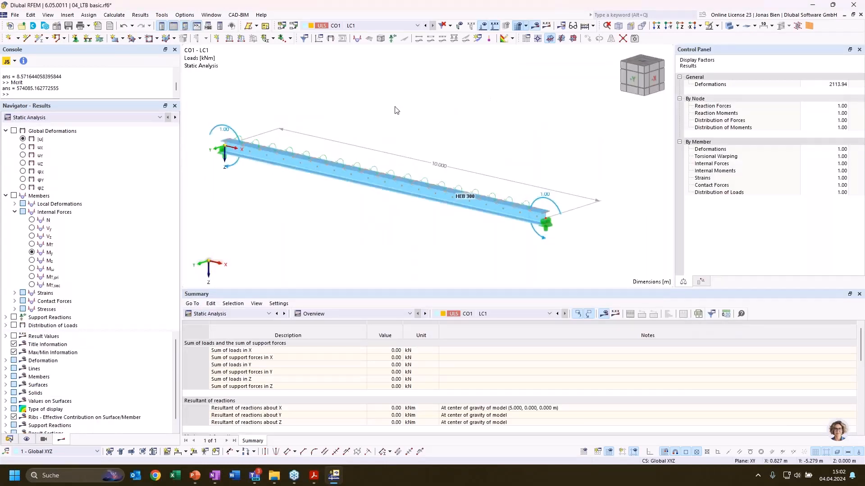
Show the Stability Analysis results with the critical load factors and mode shape for LC1
{"action": "middle_click_drag", "start_coordinate": [395, 106], "coordinate": [410, 105]}
{"action": "left_click", "coordinate": [109, 117]}
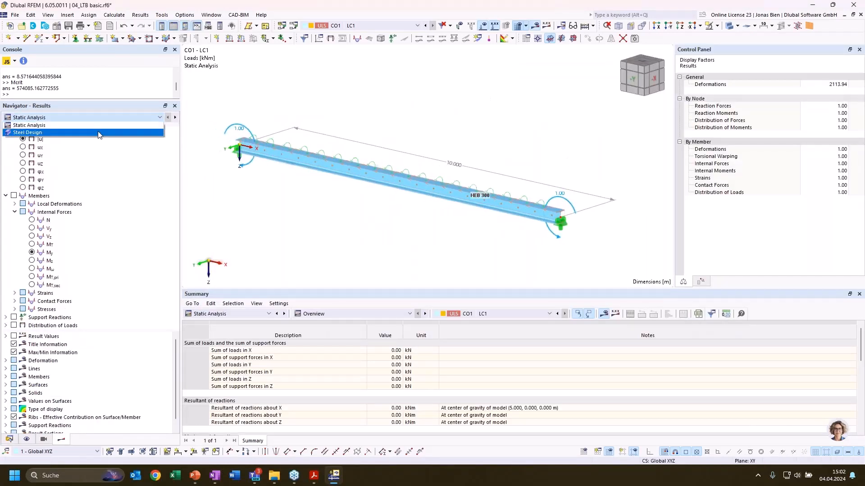
{"action": "left_click", "coordinate": [107, 117]}
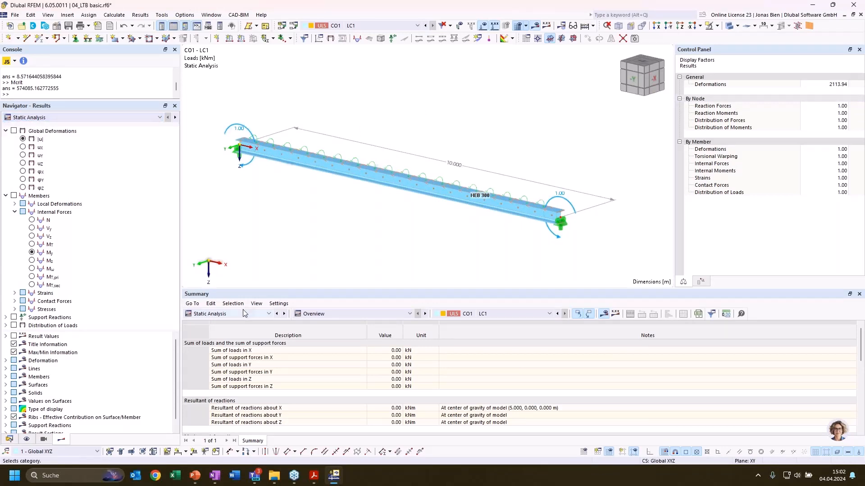
{"action": "left_click", "coordinate": [225, 313]}
{"action": "left_click", "coordinate": [216, 379]}
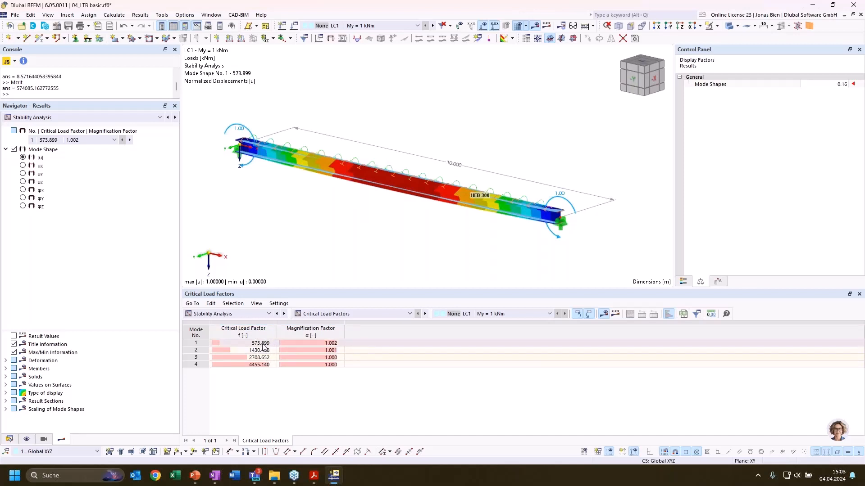
Show the Steel Design results with the design ratios on members by design situation
{"action": "left_click", "coordinate": [10, 441]}
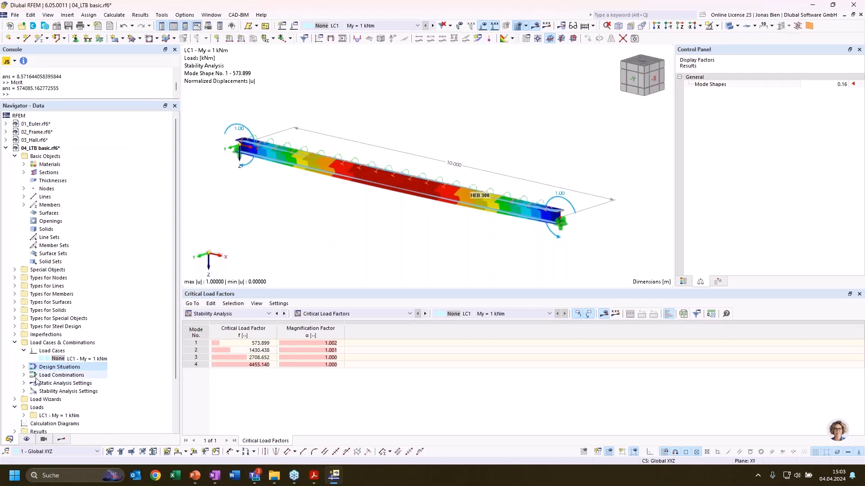
{"action": "scroll", "coordinate": [36, 401], "scroll_direction": "down", "scroll_amount": 1}
{"action": "left_click", "coordinate": [213, 313]}
{"action": "left_click", "coordinate": [210, 385]}
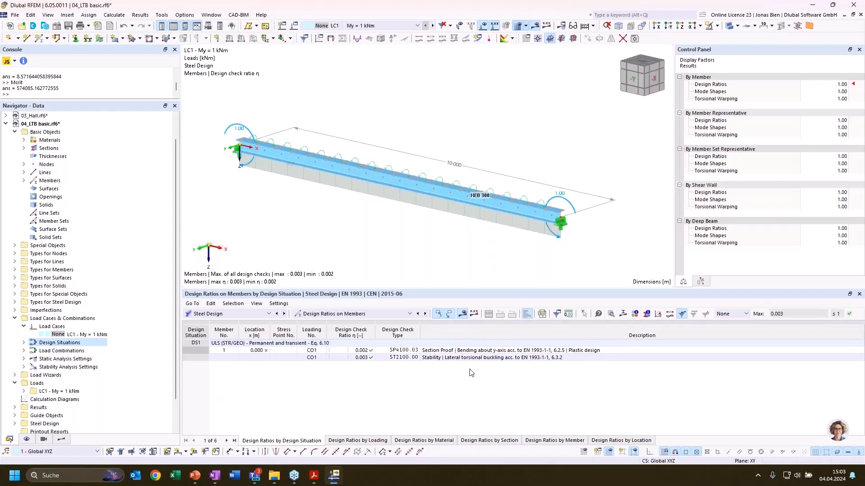
Display the mode shape belonging to the ST2100 lateral-torsional buckling check on the beam, with the Steel Design result options shown
{"action": "left_click", "coordinate": [459, 359]}
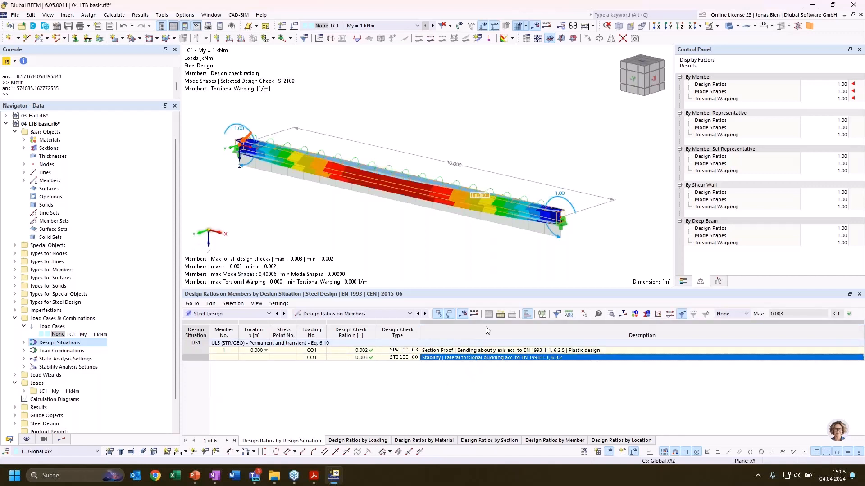
{"action": "middle_click_drag", "start_coordinate": [464, 247], "coordinate": [446, 236], "text": "ctrl"}
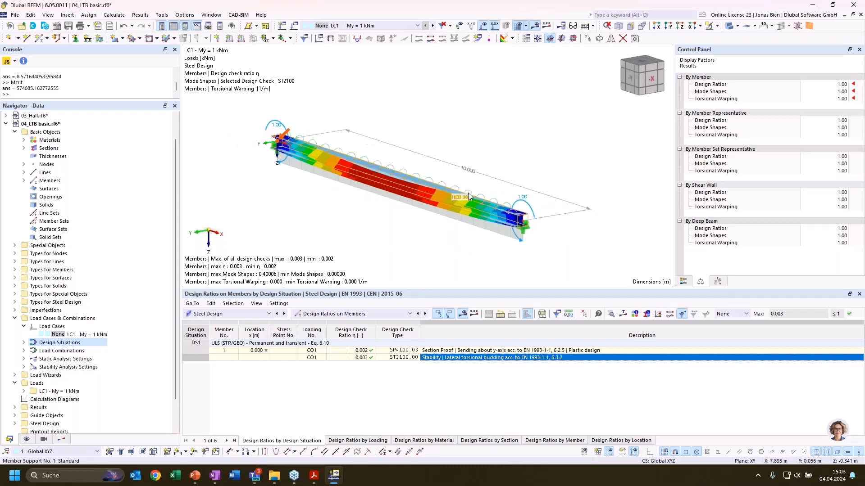
{"action": "left_click", "coordinate": [61, 439]}
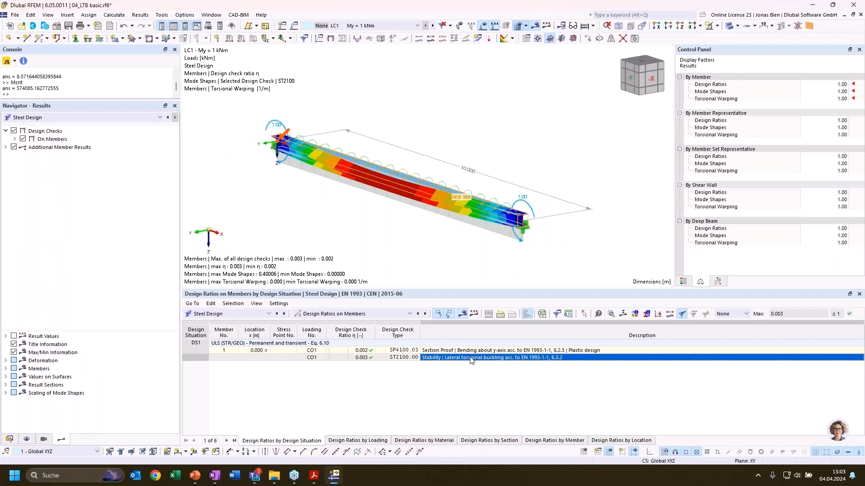
{"action": "middle_click_drag", "start_coordinate": [434, 244], "coordinate": [416, 246], "text": "ctrl"}
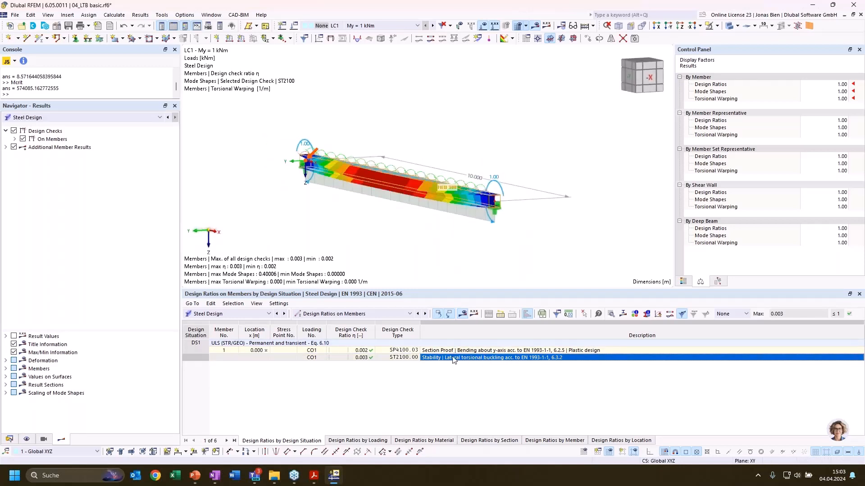
Examine the elastic critical moment for lateral-torsional buckling in the ST2100 design check details, then close them
{"action": "double_click", "coordinate": [447, 216]}
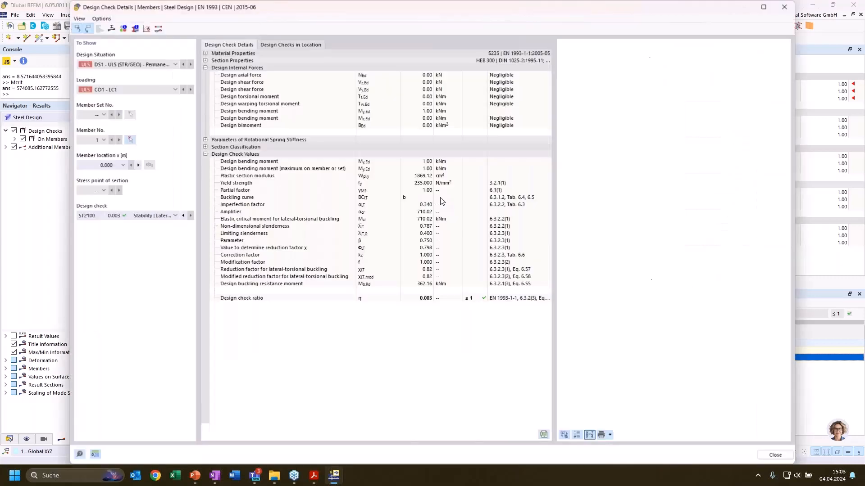
{"action": "left_click", "coordinate": [422, 220]}
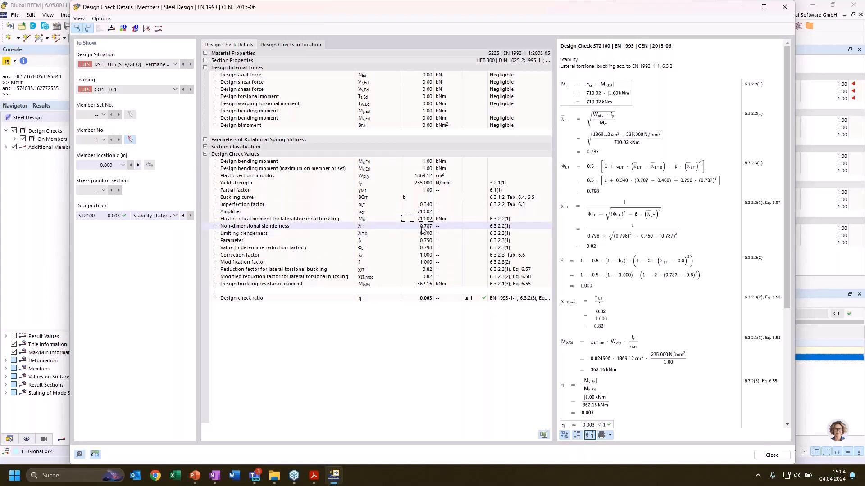
{"action": "left_click", "coordinate": [785, 7]}
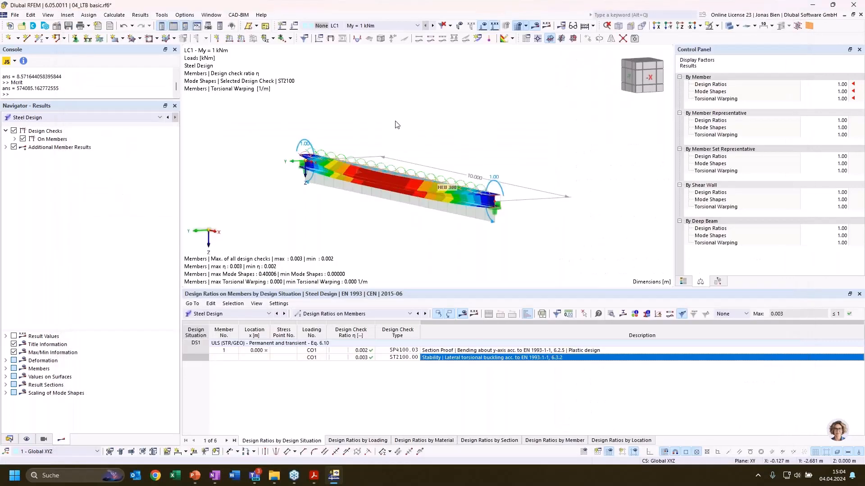
Review the beam's member properties, including its main options, and close them without changes
{"action": "middle_click_drag", "start_coordinate": [395, 121], "coordinate": [391, 182], "text": "ctrl"}
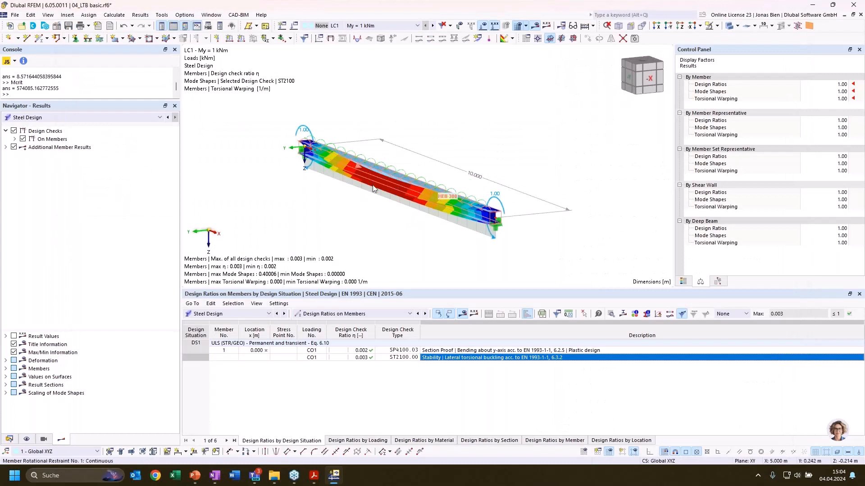
{"action": "double_click", "coordinate": [398, 188]}
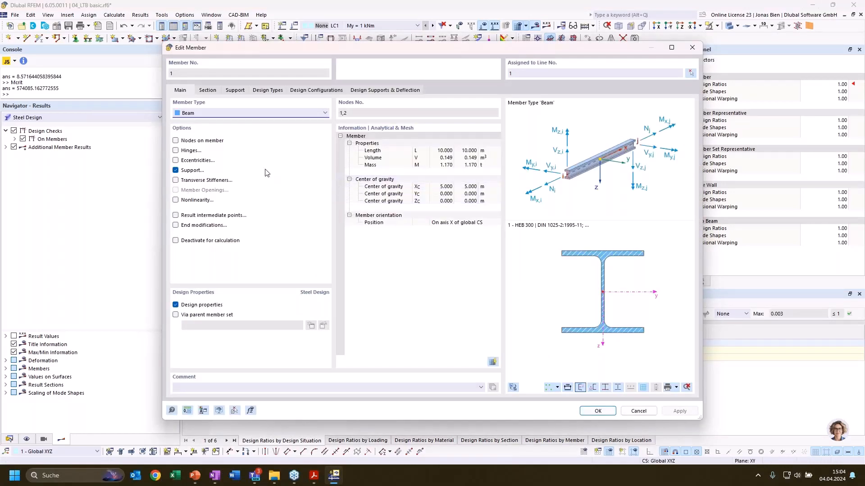
{"action": "left_click", "coordinate": [693, 48]}
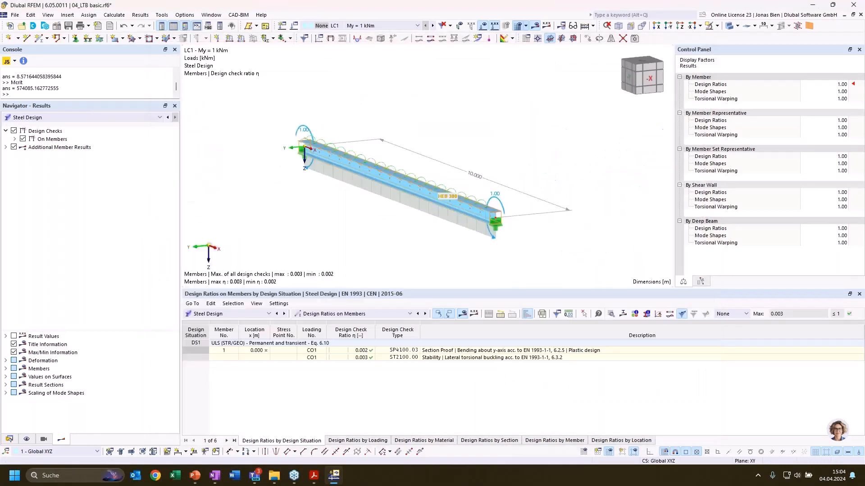
Enable structure modification for LC1 and open its settings for considering shear panels and rotational restraints in static, stability and modal analysis
{"action": "left_click", "coordinate": [9, 439]}
{"action": "double_click", "coordinate": [79, 334]}
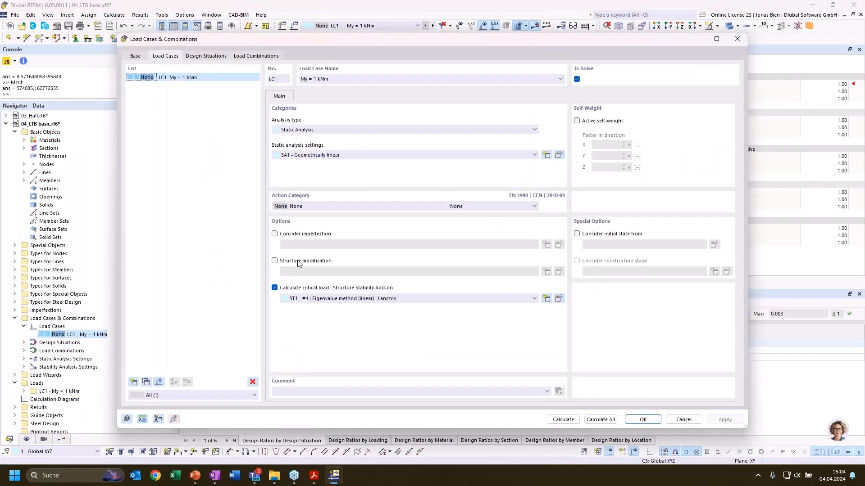
{"action": "left_click", "coordinate": [298, 263]}
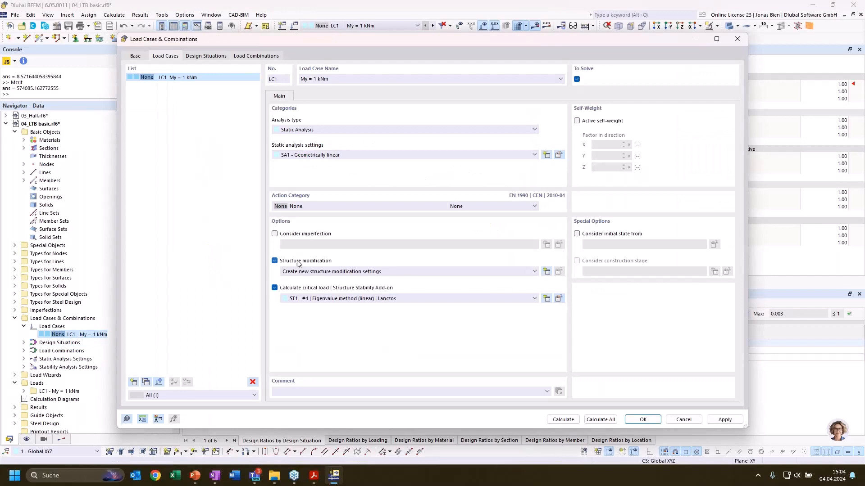
{"action": "left_click", "coordinate": [476, 273]}
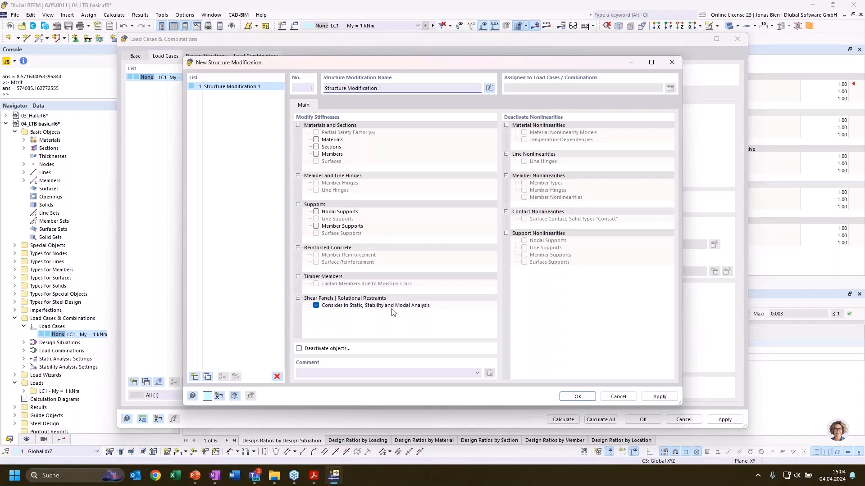
{"action": "left_click", "coordinate": [577, 396]}
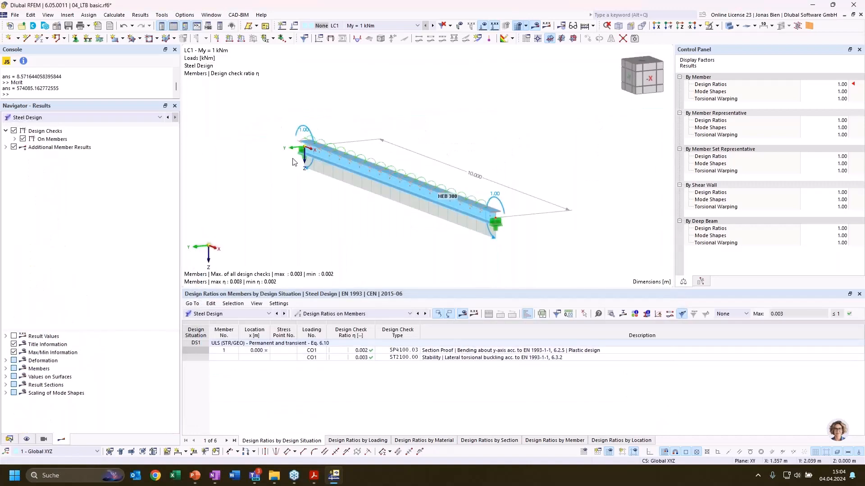
Show the Stability Analysis results for LC1 and examine the critical load factor and mode shape of mode 1
{"action": "middle_click_drag", "start_coordinate": [252, 183], "coordinate": [263, 192], "text": "ctrl"}
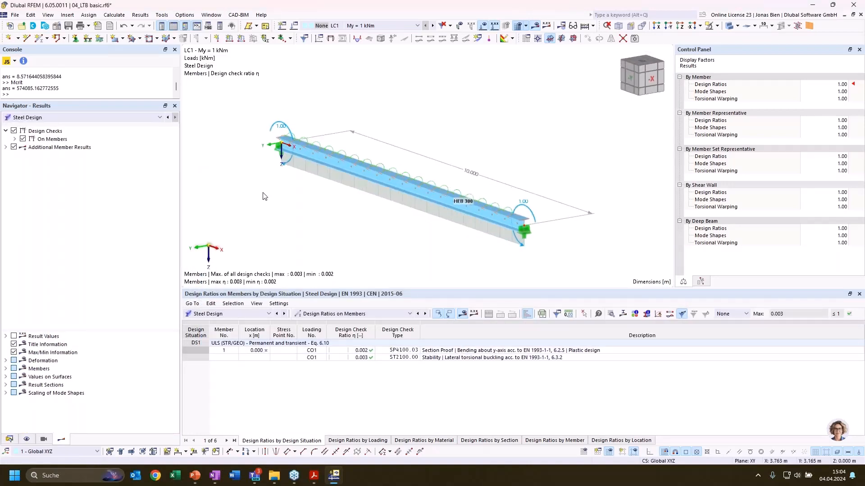
{"action": "left_click", "coordinate": [144, 118]}
{"action": "left_click", "coordinate": [41, 134]}
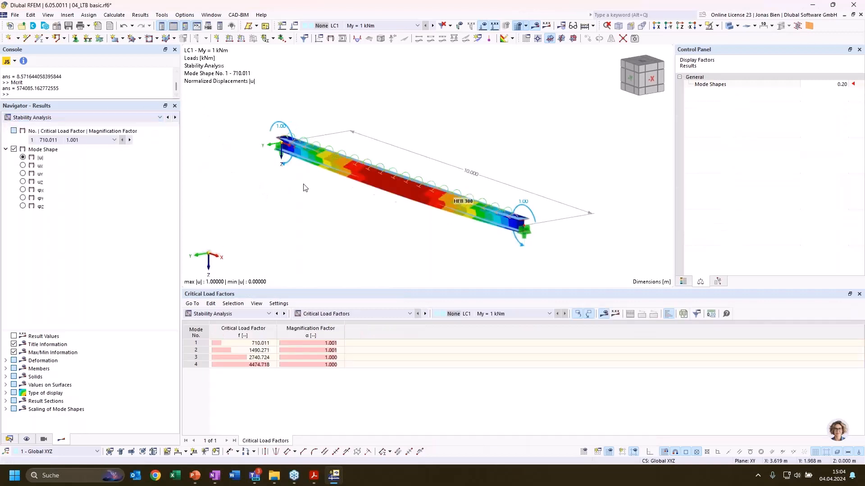
{"action": "left_click", "coordinate": [247, 343]}
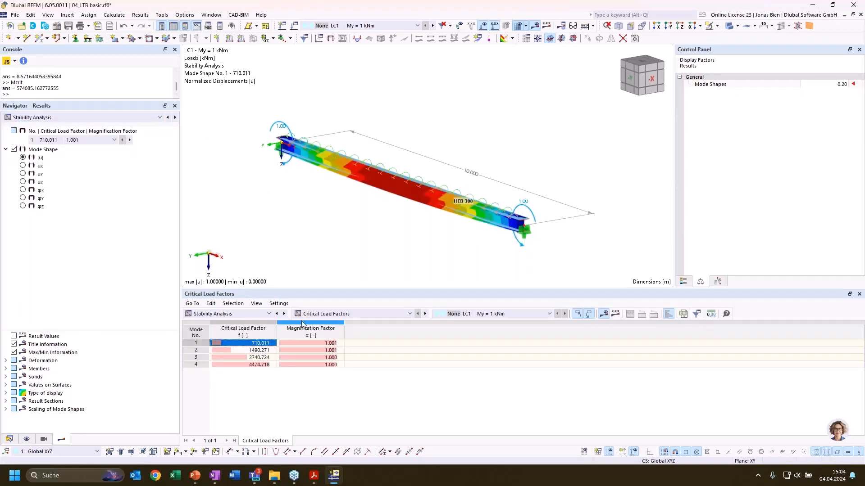
{"action": "scroll", "coordinate": [382, 212], "scroll_direction": "up", "scroll_amount": 2}
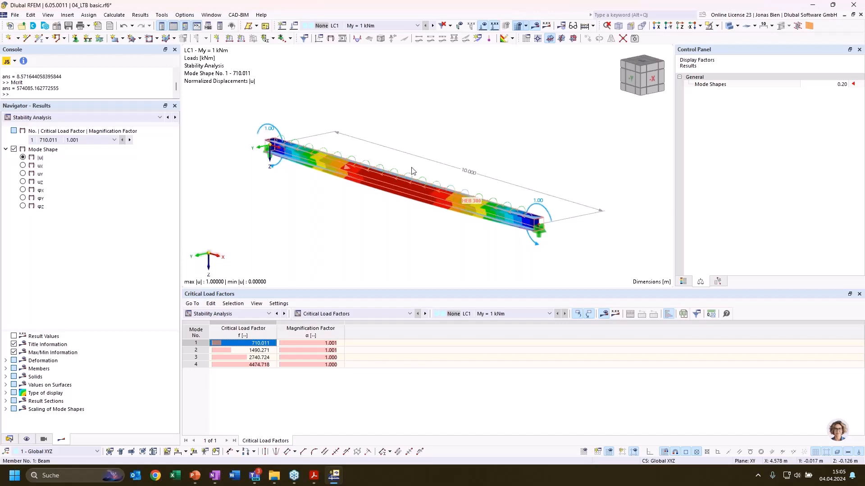
{"action": "middle_click_drag", "start_coordinate": [469, 126], "coordinate": [482, 130]}
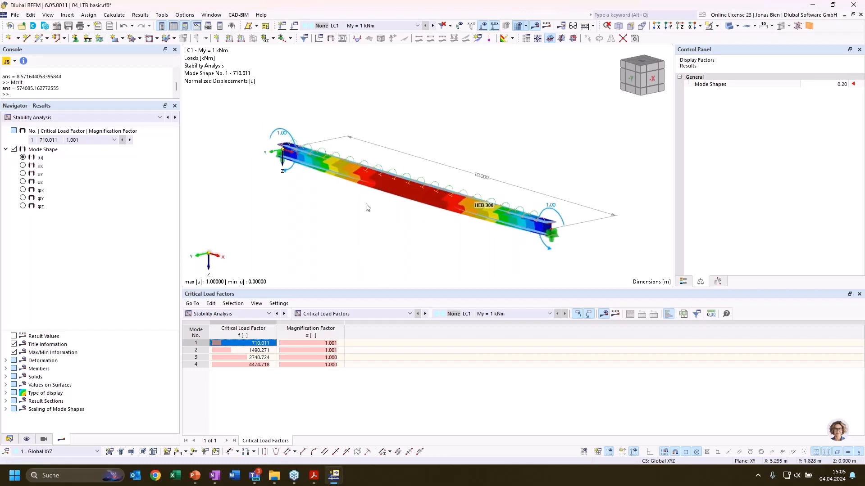
Locate Member Shear Panels and Member Rotational Restraints among the member types, and list the object types for steel design
{"action": "left_click", "coordinate": [9, 439]}
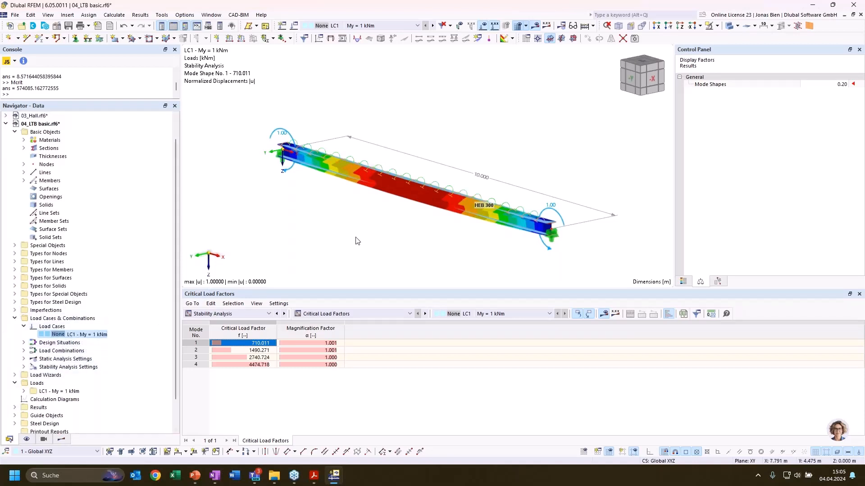
{"action": "left_click", "coordinate": [21, 272]}
{"action": "left_click", "coordinate": [15, 270]}
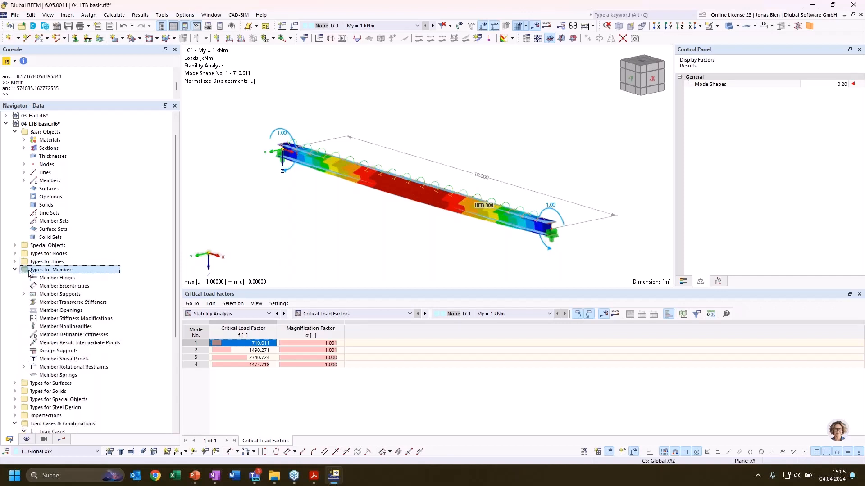
{"action": "left_click", "coordinate": [64, 361]}
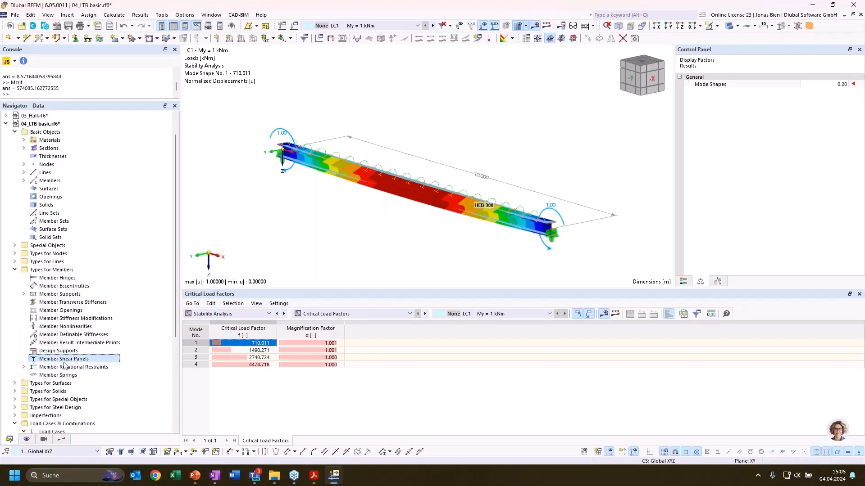
{"action": "left_click", "coordinate": [75, 367]}
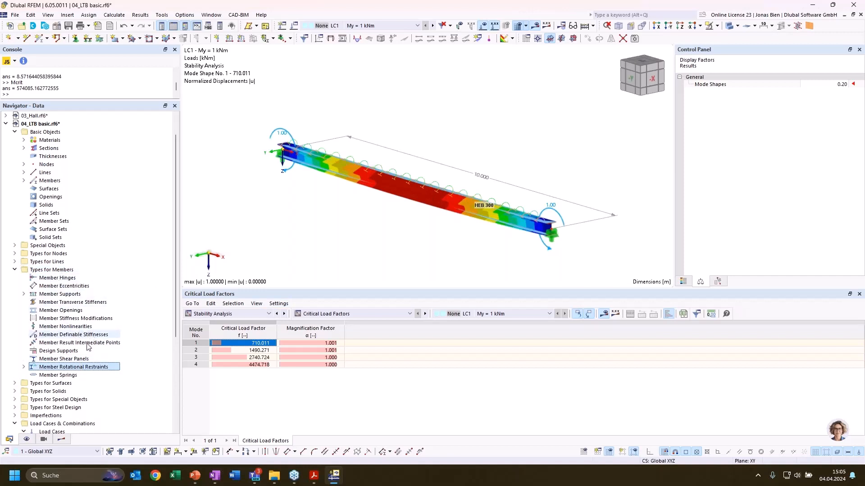
{"action": "scroll", "coordinate": [72, 371], "scroll_direction": "down", "scroll_amount": 2}
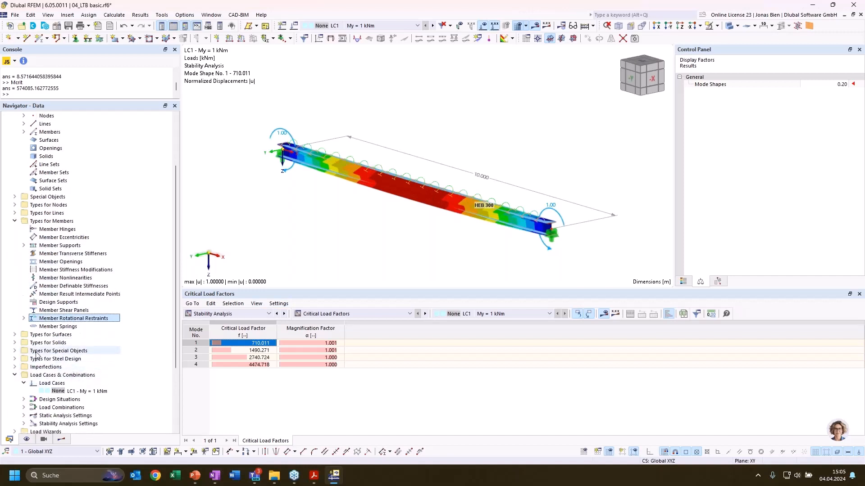
{"action": "left_click", "coordinate": [14, 359]}
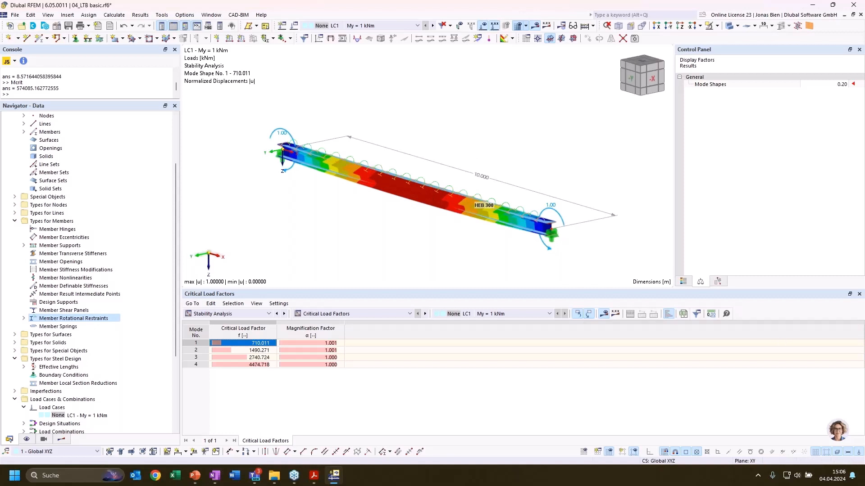
Switch to the PowerPoint presentation and start the slide show at the slide "Stability modes of beams"
{"action": "key", "text": "alt+Tab"}
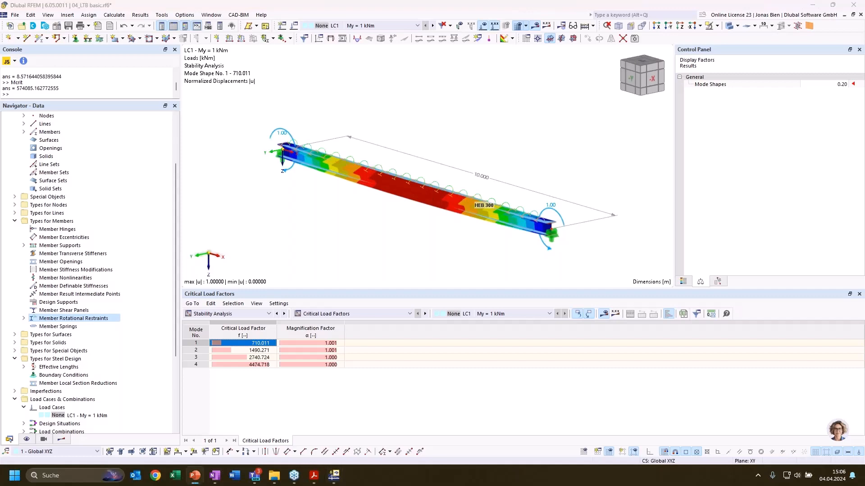
{"action": "key", "text": "shift+F5"}
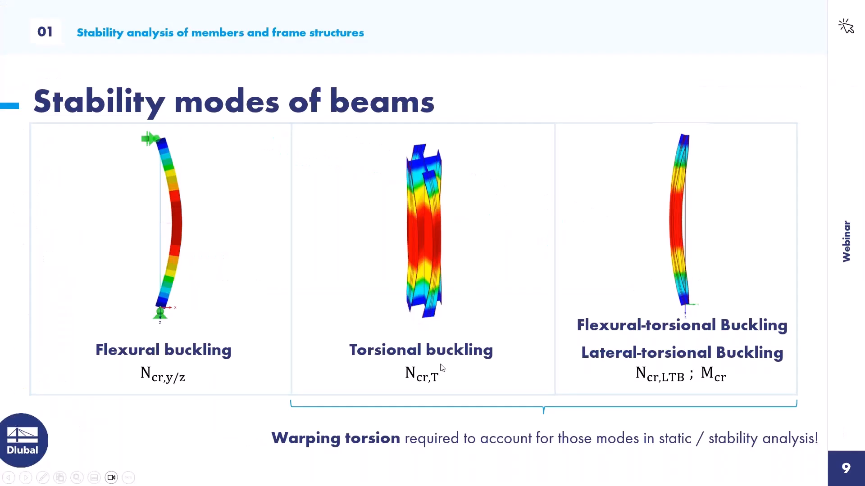
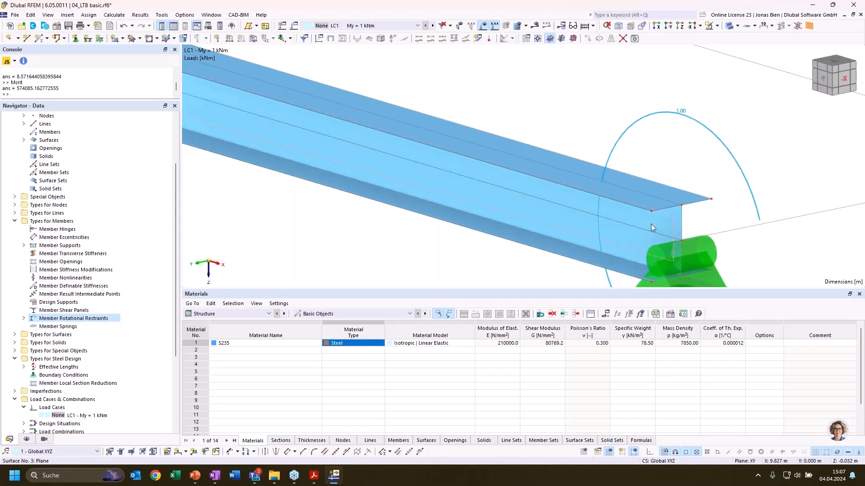
Open the properties of the beam's upper flange surface to check its thickness and material, and close them without changes
{"action": "left_click", "coordinate": [650, 223]}
{"action": "left_click", "coordinate": [671, 198]}
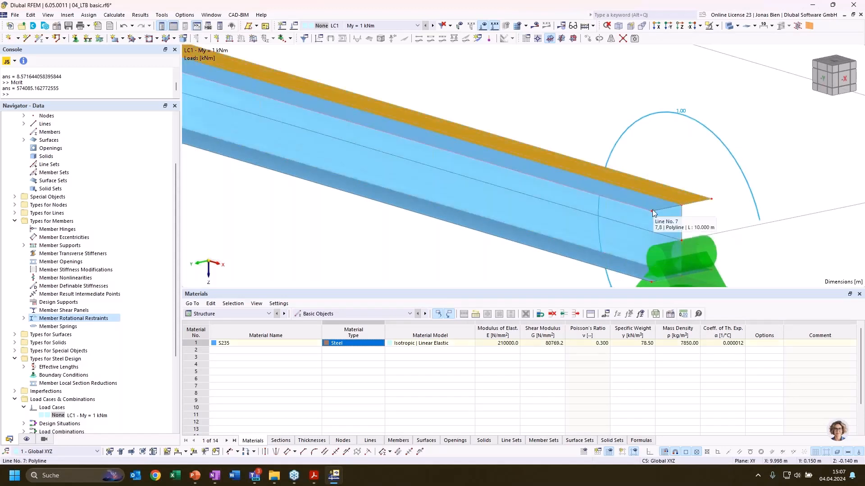
{"action": "double_click", "coordinate": [683, 201]}
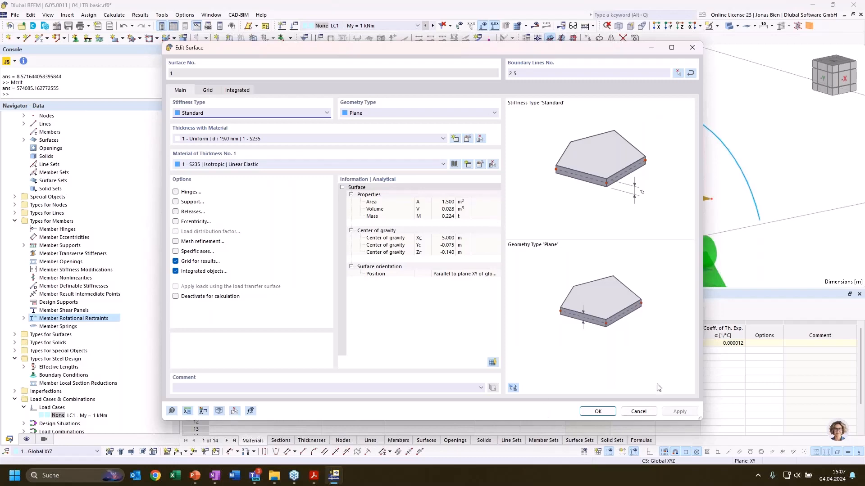
{"action": "left_click", "coordinate": [638, 411]}
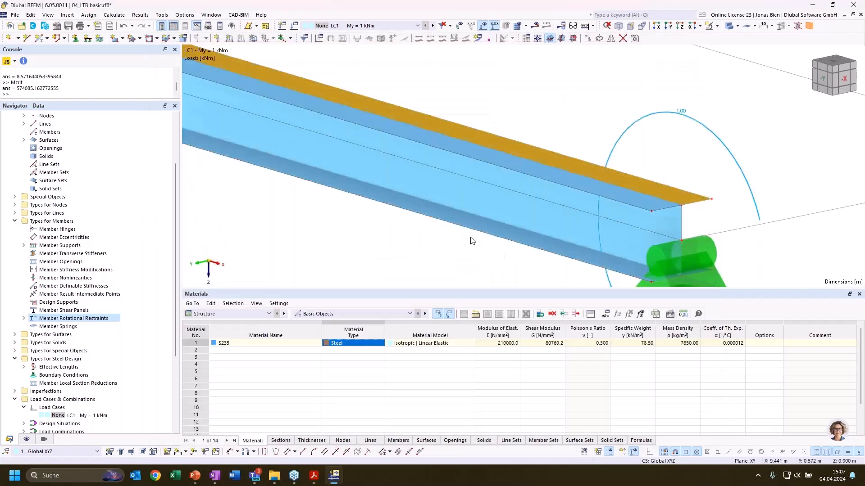
{"action": "scroll", "coordinate": [527, 245], "scroll_direction": "down", "scroll_amount": 2}
{"action": "scroll", "coordinate": [531, 241], "scroll_direction": "down", "scroll_amount": 3}
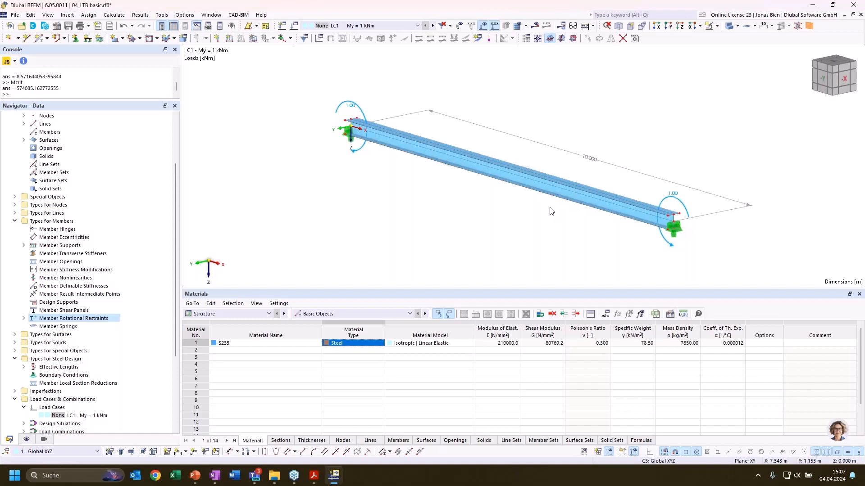
Collapse the 04_LTB basic model's data tree and open the model 05_FSM.rf6
{"action": "scroll", "coordinate": [83, 258], "scroll_direction": "up", "scroll_amount": 3}
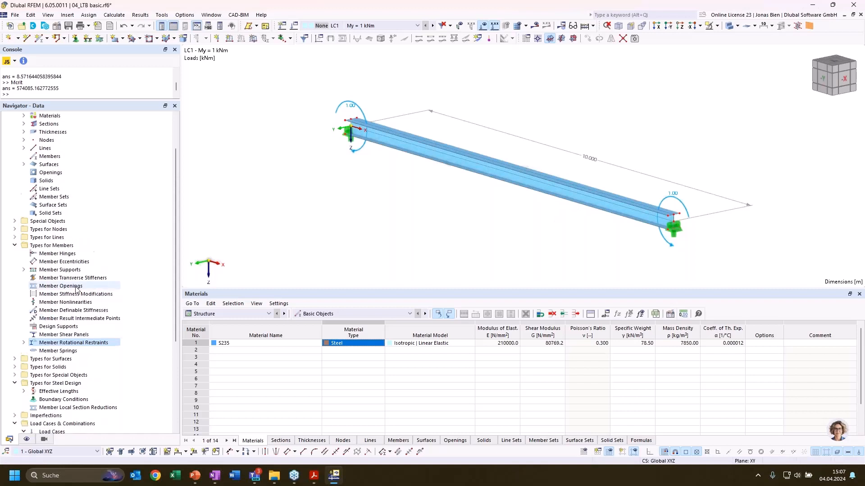
{"action": "left_click", "coordinate": [6, 148]}
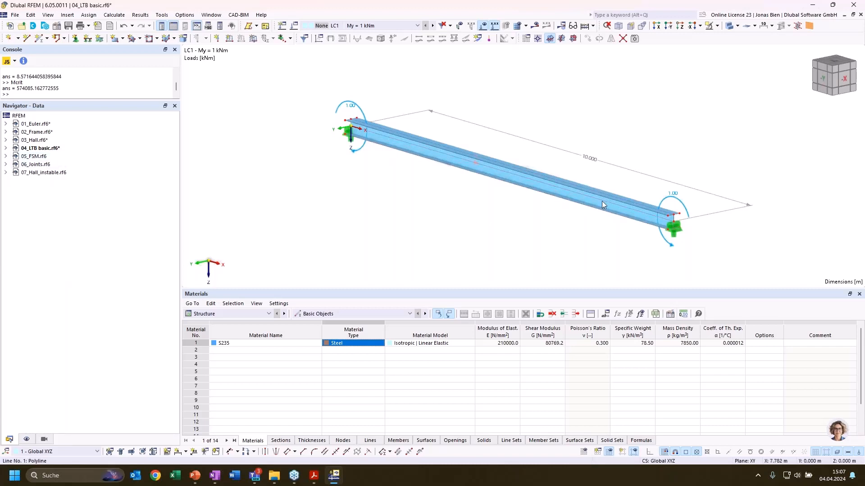
{"action": "scroll", "coordinate": [601, 202], "scroll_direction": "up", "scroll_amount": 1}
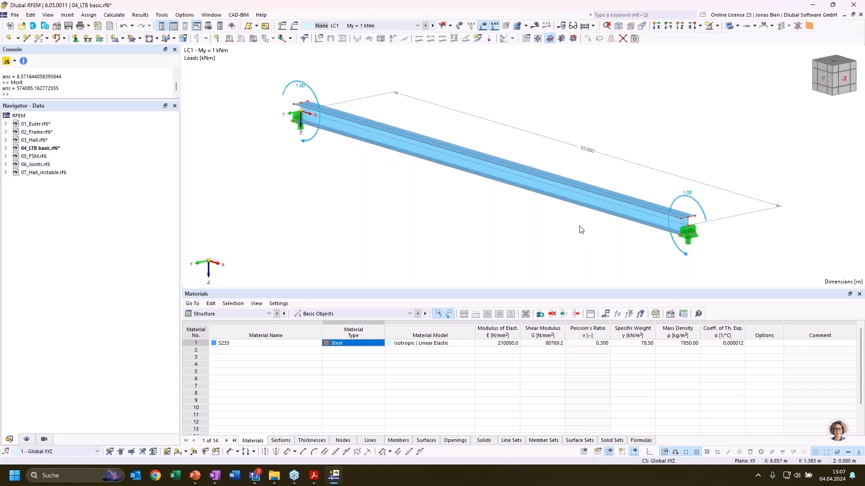
{"action": "double_click", "coordinate": [36, 157]}
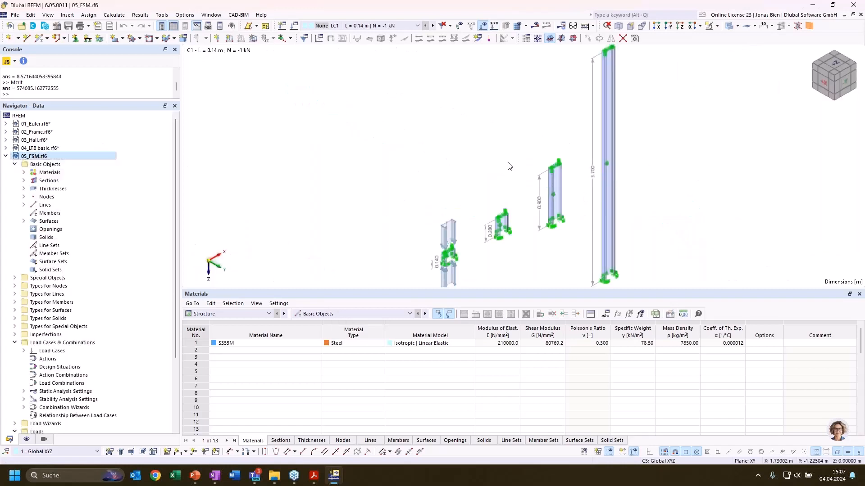
Inspect the dimensions and properties of the section C 200/75/2/10/30/C, and close it without changes
{"action": "middle_click_drag", "start_coordinate": [474, 155], "coordinate": [458, 135]}
{"action": "scroll", "coordinate": [503, 204], "scroll_direction": "up", "scroll_amount": 1}
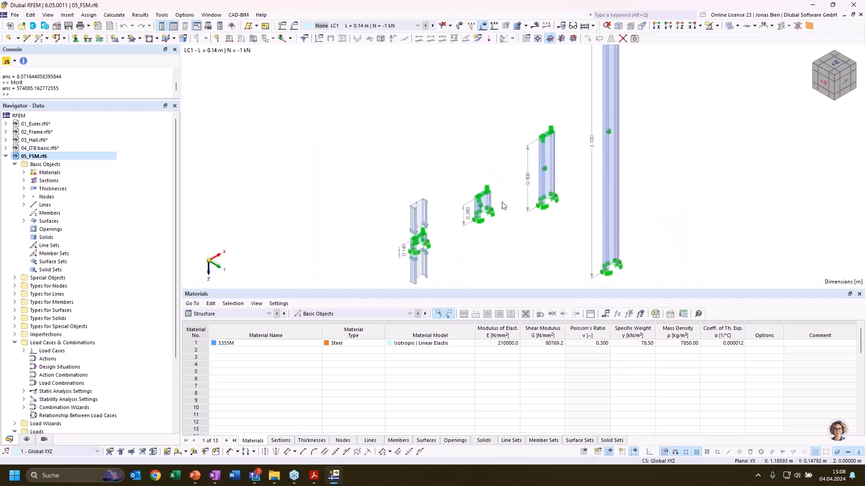
{"action": "scroll", "coordinate": [503, 204], "scroll_direction": "down", "scroll_amount": 2}
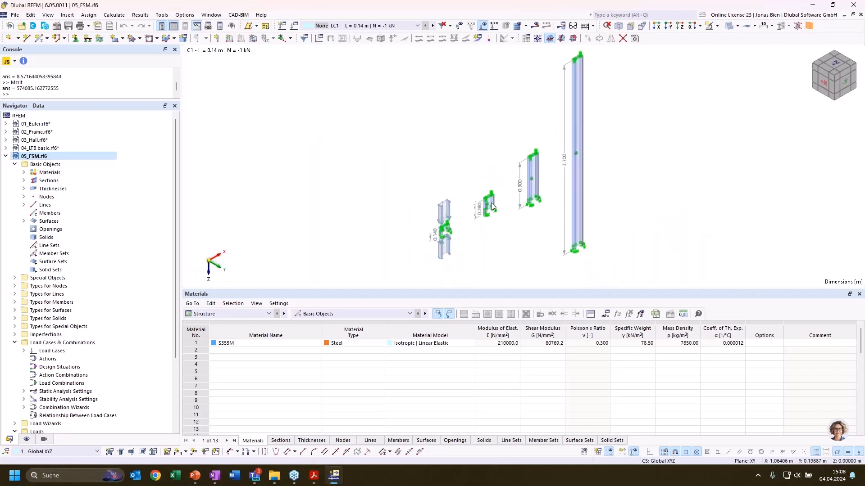
{"action": "left_click", "coordinate": [26, 180]}
{"action": "left_click", "coordinate": [71, 189]}
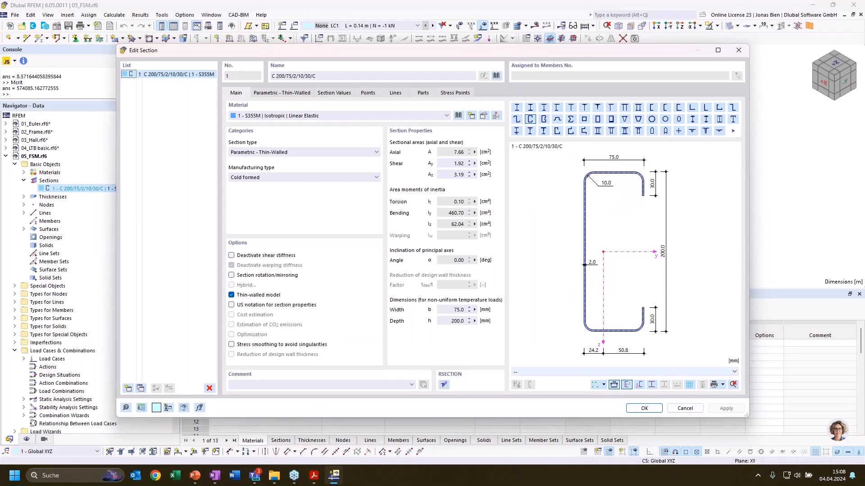
{"action": "left_click", "coordinate": [685, 409]}
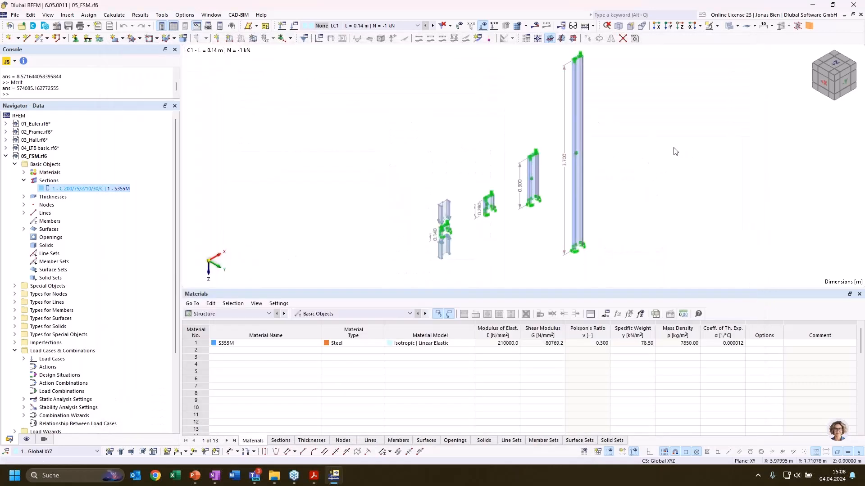
Display the finite element mesh and examine its density on the 3.7 m column
{"action": "middle_click_drag", "start_coordinate": [677, 152], "coordinate": [674, 157]}
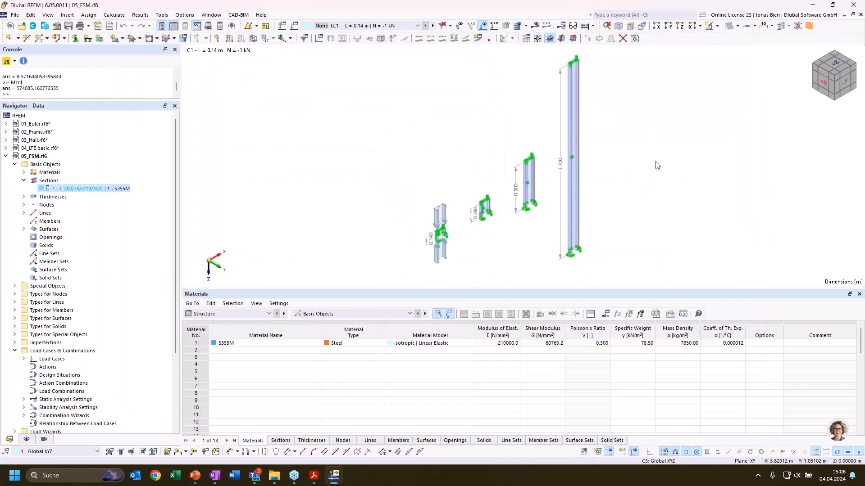
{"action": "left_click", "coordinate": [517, 30]}
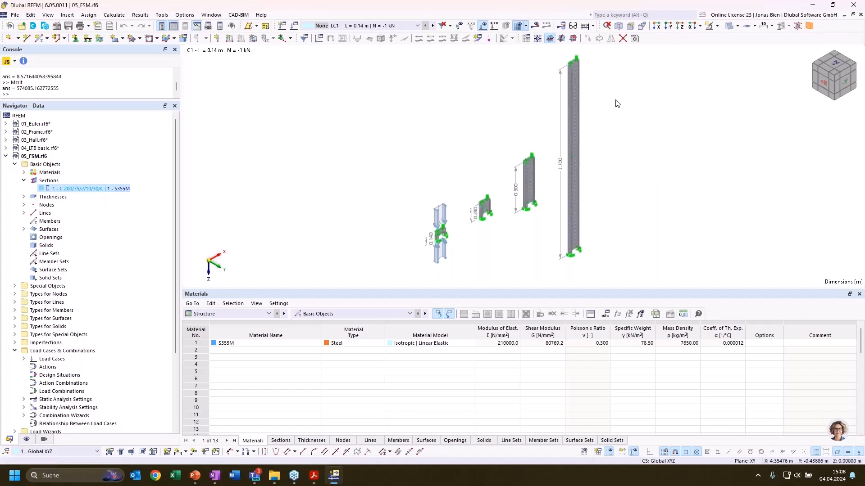
{"action": "scroll", "coordinate": [566, 77], "scroll_direction": "up", "scroll_amount": 5}
{"action": "scroll", "coordinate": [539, 113], "scroll_direction": "up", "scroll_amount": 3}
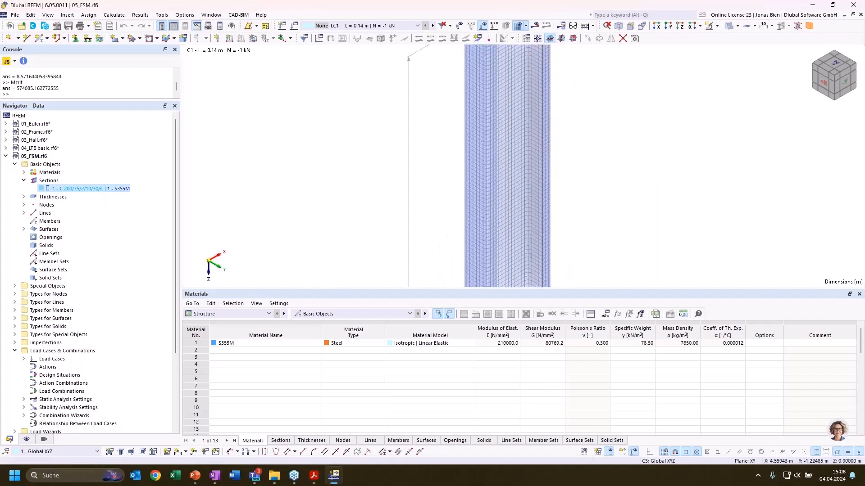
{"action": "scroll", "coordinate": [503, 145], "scroll_direction": "up", "scroll_amount": 2}
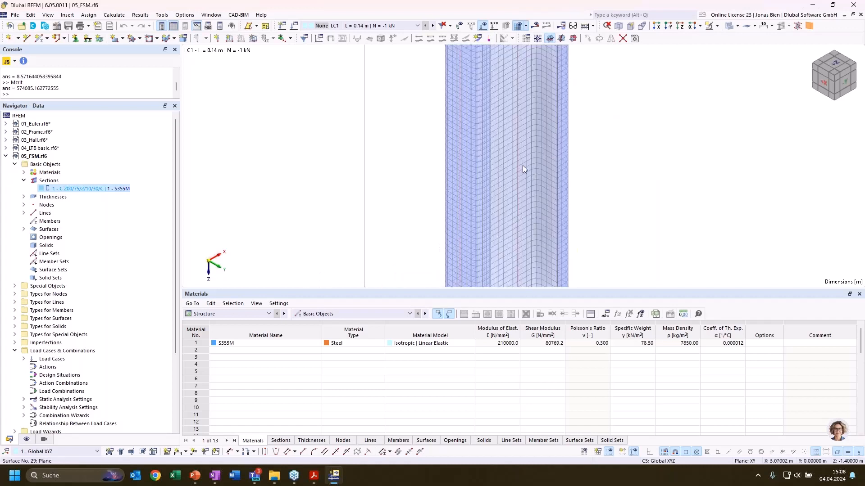
{"action": "scroll", "coordinate": [521, 197], "scroll_direction": "down", "scroll_amount": 1}
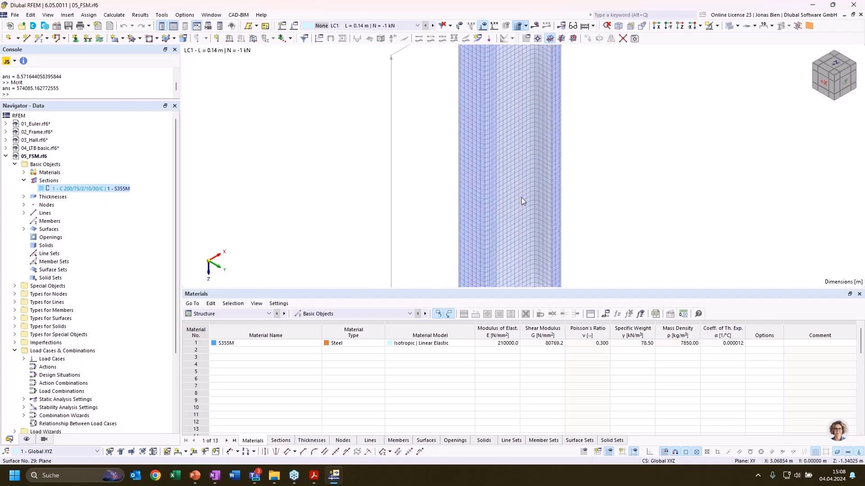
{"action": "scroll", "coordinate": [521, 198], "scroll_direction": "down", "scroll_amount": 6}
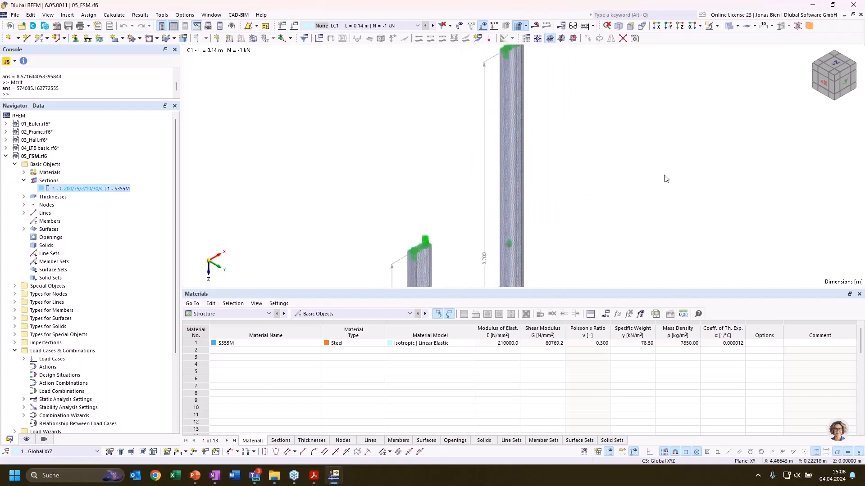
{"action": "scroll", "coordinate": [665, 178], "scroll_direction": "down", "scroll_amount": 5}
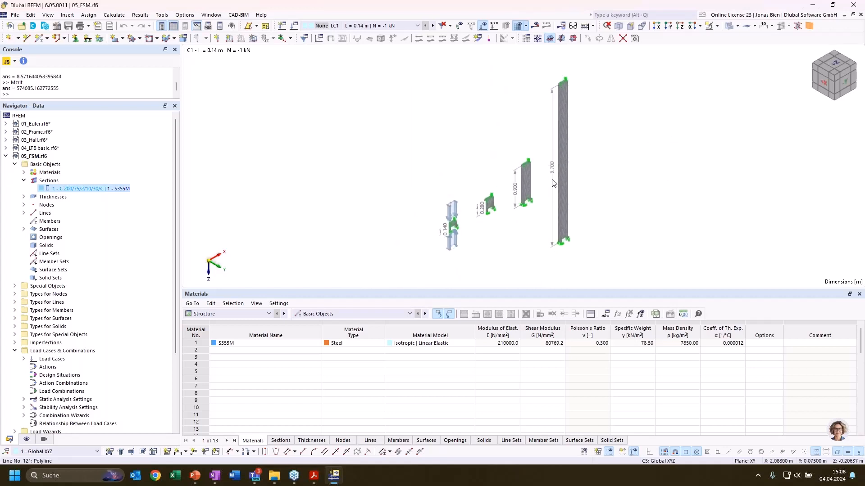
Examine the mesh, supports and loading of the four C-section columns of 0.14, 0.28, 0.9 and 3.7 m length
{"action": "scroll", "coordinate": [612, 165], "scroll_direction": "up", "scroll_amount": 8}
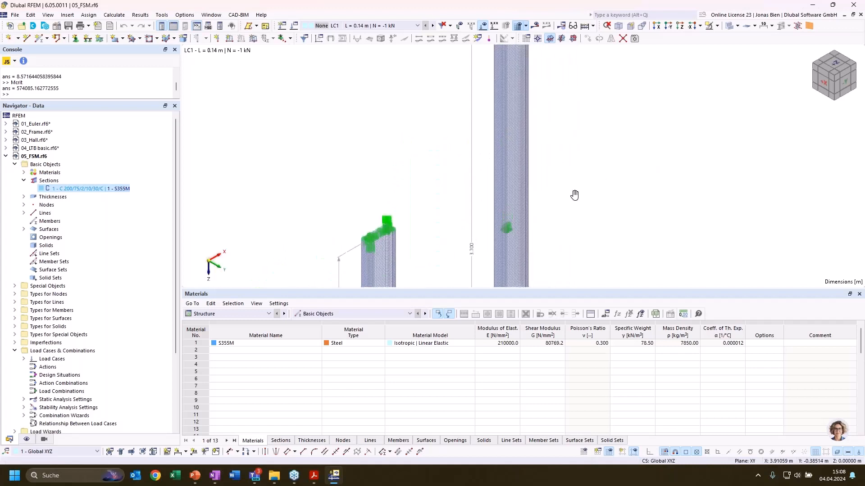
{"action": "middle_click_drag", "start_coordinate": [574, 195], "coordinate": [659, 62]}
{"action": "scroll", "coordinate": [619, 154], "scroll_direction": "down", "scroll_amount": 3}
{"action": "scroll", "coordinate": [520, 124], "scroll_direction": "up", "scroll_amount": 2}
{"action": "scroll", "coordinate": [362, 249], "scroll_direction": "up", "scroll_amount": 2}
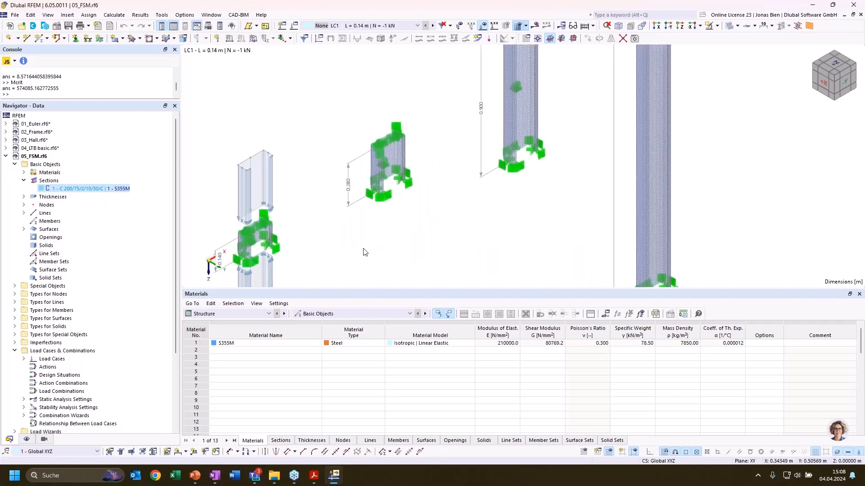
{"action": "middle_click_drag", "start_coordinate": [350, 245], "coordinate": [558, 213]}
{"action": "scroll", "coordinate": [434, 226], "scroll_direction": "up", "scroll_amount": 4}
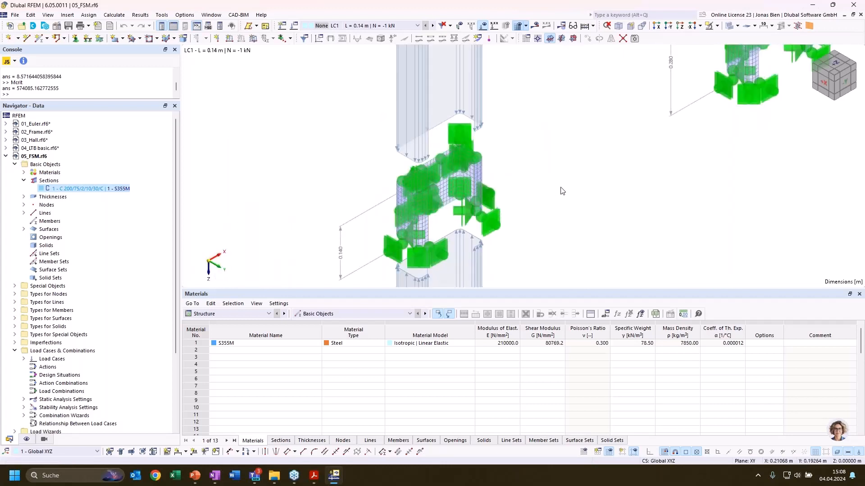
{"action": "scroll", "coordinate": [566, 187], "scroll_direction": "down", "scroll_amount": 1}
{"action": "middle_click_drag", "start_coordinate": [631, 171], "coordinate": [569, 226]}
{"action": "scroll", "coordinate": [569, 225], "scroll_direction": "down", "scroll_amount": 1}
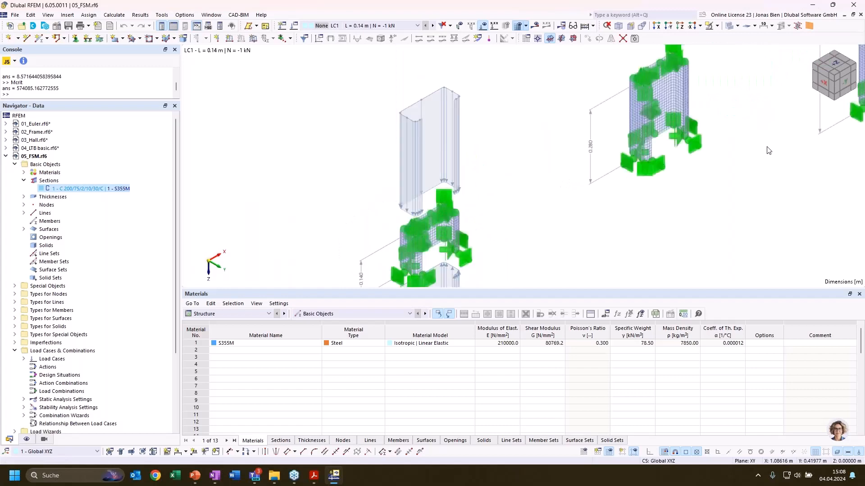
{"action": "scroll", "coordinate": [445, 260], "scroll_direction": "down", "scroll_amount": 1}
{"action": "middle_click_drag", "start_coordinate": [795, 184], "coordinate": [522, 257]}
{"action": "scroll", "coordinate": [533, 210], "scroll_direction": "down", "scroll_amount": 2}
{"action": "middle_click_drag", "start_coordinate": [573, 143], "coordinate": [526, 161]}
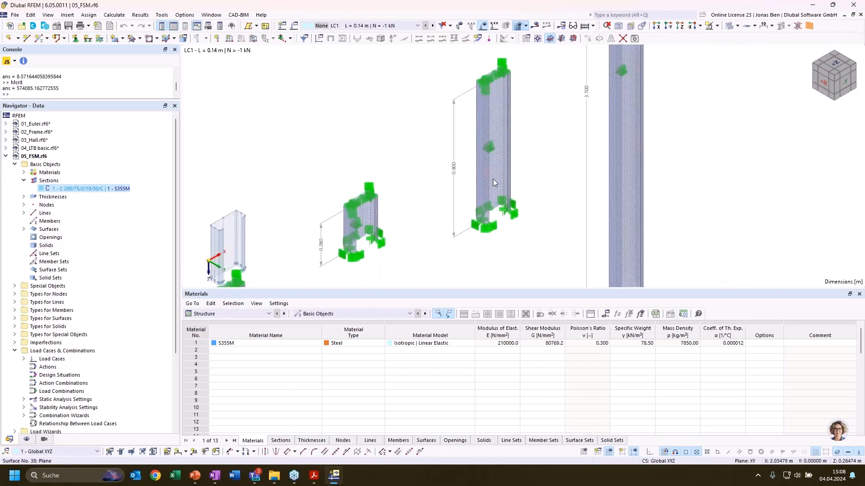
{"action": "scroll", "coordinate": [552, 157], "scroll_direction": "down", "scroll_amount": 1}
{"action": "scroll", "coordinate": [552, 154], "scroll_direction": "down", "scroll_amount": 3}
{"action": "middle_click_drag", "start_coordinate": [674, 149], "coordinate": [731, 144]}
{"action": "middle_click_drag", "start_coordinate": [746, 88], "coordinate": [725, 114]}
{"action": "scroll", "coordinate": [675, 148], "scroll_direction": "down", "scroll_amount": 2}
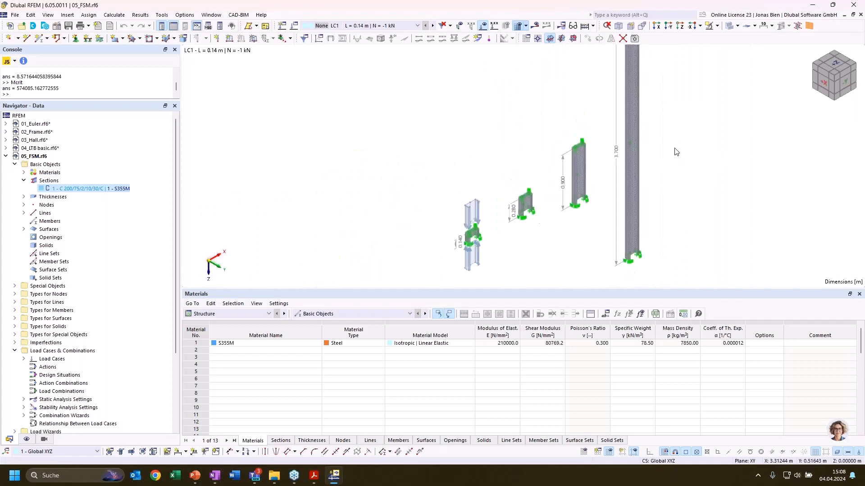
{"action": "middle_click_drag", "start_coordinate": [713, 144], "coordinate": [616, 172]}
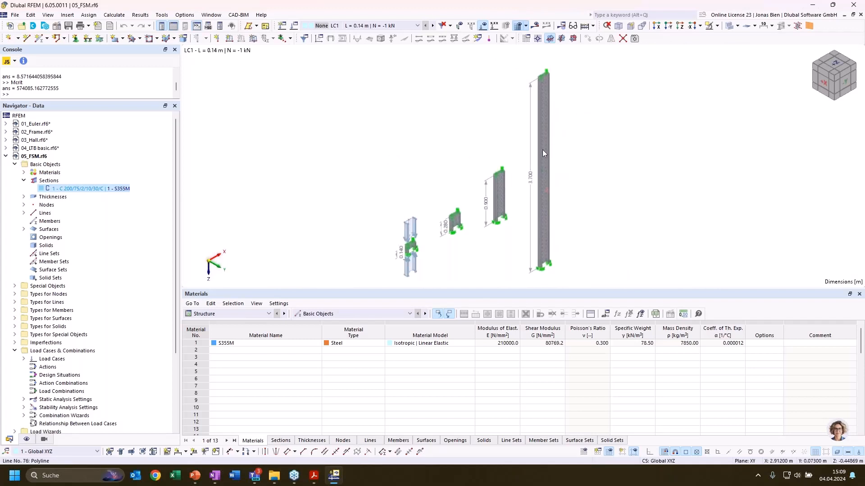
{"action": "scroll", "coordinate": [545, 259], "scroll_direction": "up", "scroll_amount": 4}
{"action": "scroll", "coordinate": [580, 232], "scroll_direction": "down", "scroll_amount": 3}
{"action": "middle_click_drag", "start_coordinate": [612, 171], "coordinate": [559, 167]}
{"action": "scroll", "coordinate": [579, 199], "scroll_direction": "down", "scroll_amount": 2}
{"action": "scroll", "coordinate": [591, 205], "scroll_direction": "up", "scroll_amount": 1}
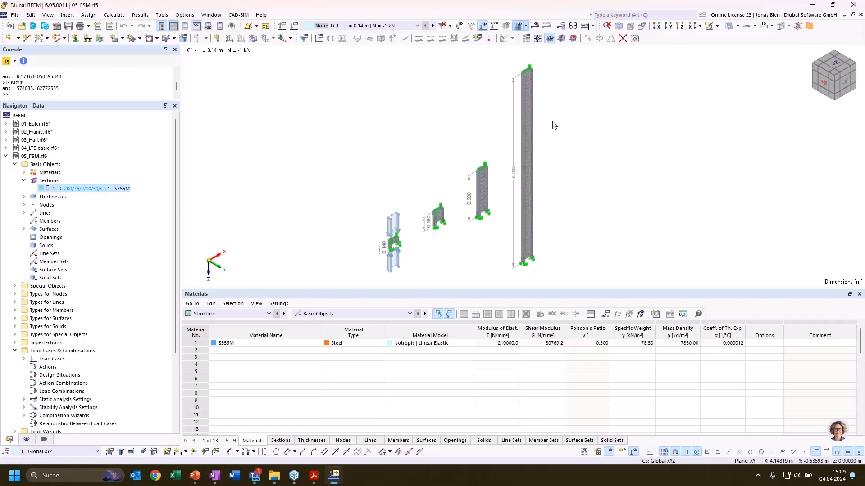
{"action": "scroll", "coordinate": [552, 76], "scroll_direction": "up", "scroll_amount": 2}
{"action": "scroll", "coordinate": [544, 67], "scroll_direction": "up", "scroll_amount": 2}
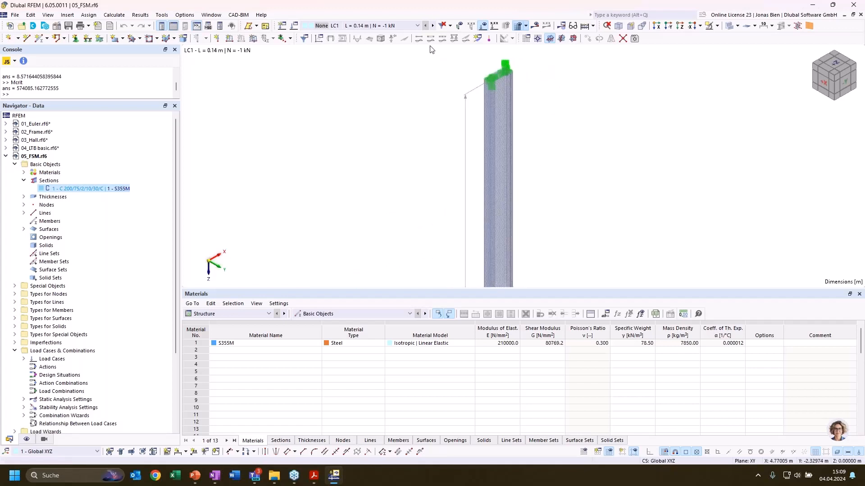
Set the active load case to LC4, L = 3.70 m | N = -1 kN, and bring all four columns into view
{"action": "scroll", "coordinate": [409, 93], "scroll_direction": "down", "scroll_amount": 2}
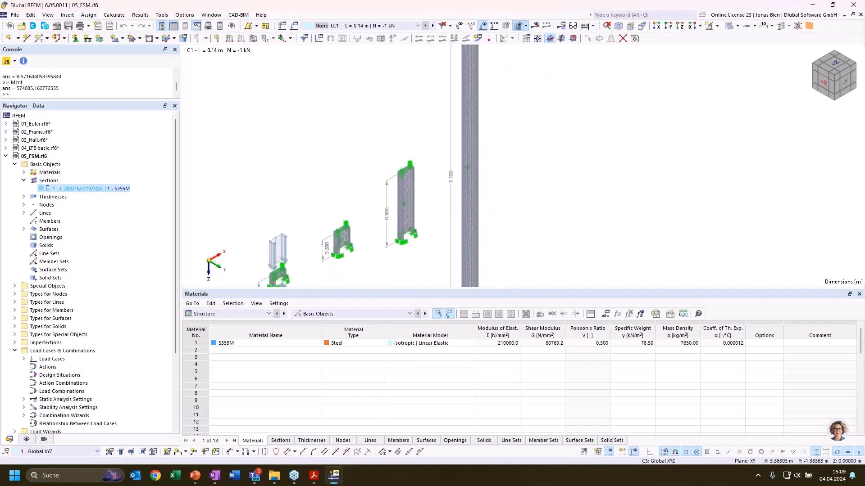
{"action": "left_click", "coordinate": [374, 26]}
{"action": "left_click", "coordinate": [371, 56]}
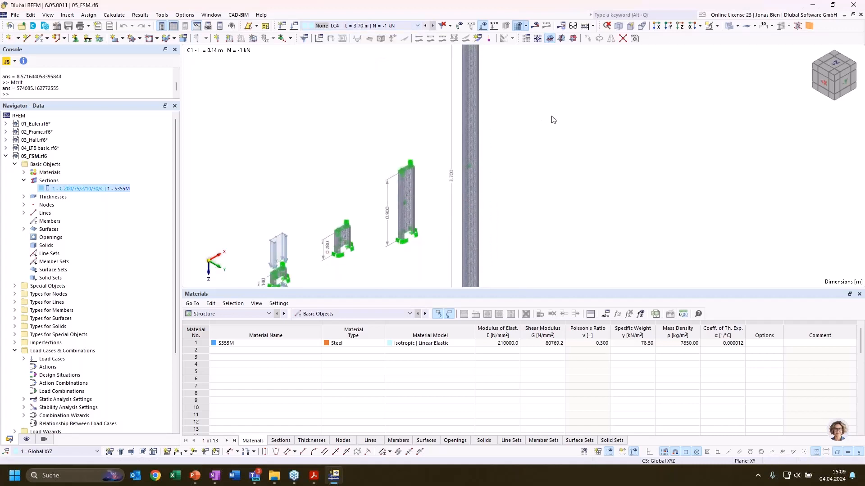
{"action": "scroll", "coordinate": [499, 219], "scroll_direction": "down", "scroll_amount": 3}
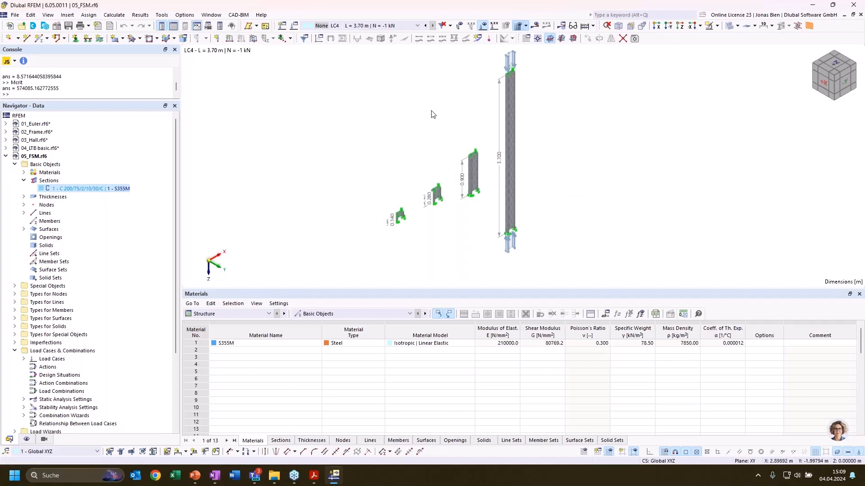
List the Stability Analysis critical load factors for LC4 and display mode shape 1 on the 3.7 m column
{"action": "left_click", "coordinate": [242, 314]}
{"action": "left_click", "coordinate": [453, 237]}
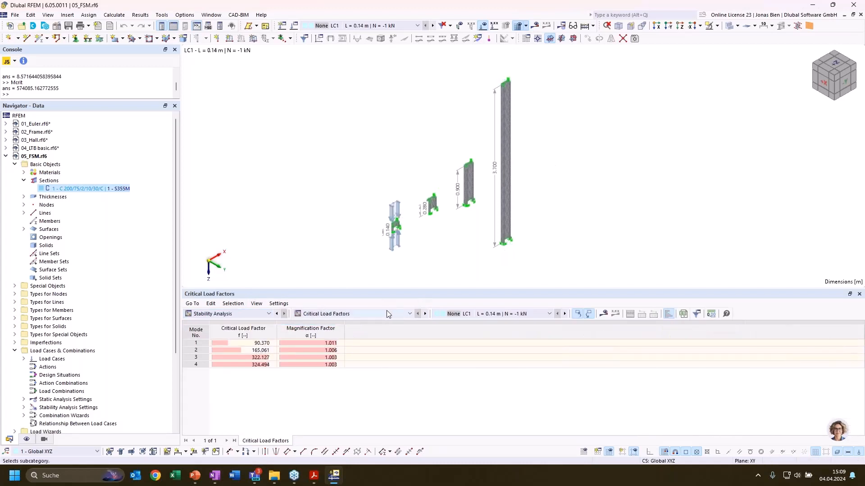
{"action": "left_click", "coordinate": [476, 315]}
{"action": "left_click", "coordinate": [444, 350]}
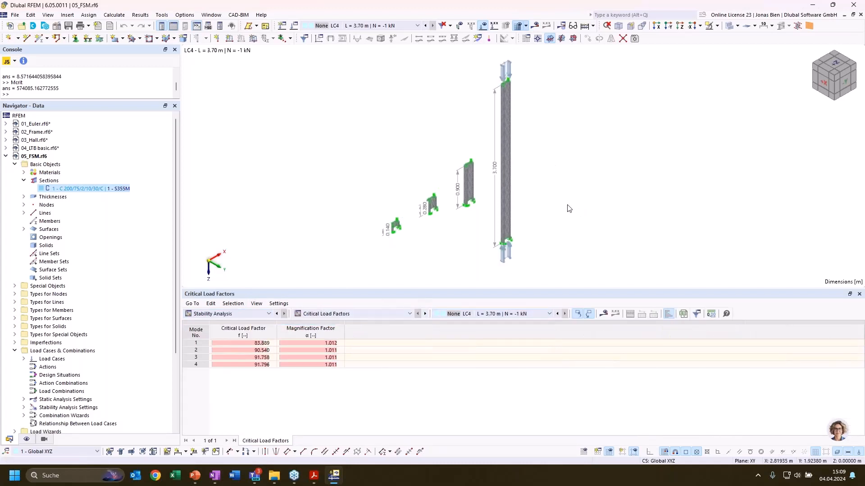
{"action": "left_click", "coordinate": [255, 344]}
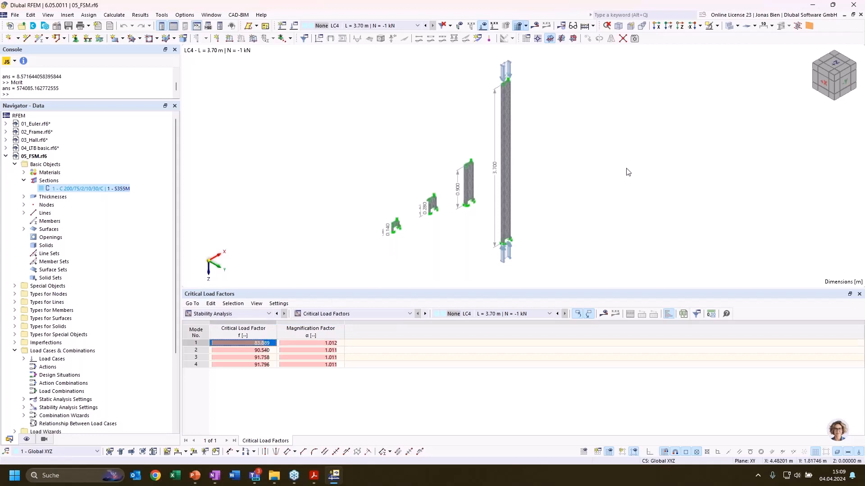
{"action": "left_click", "coordinate": [535, 25]}
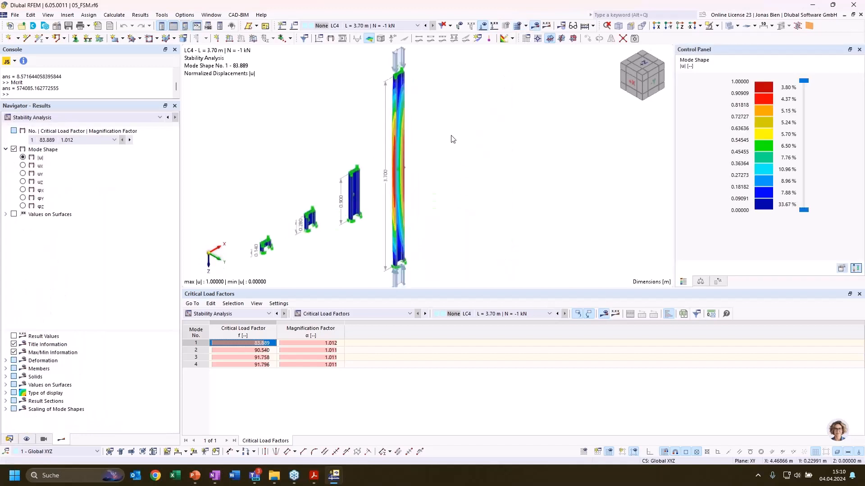
Examine the buckled form of LC4 mode shape 1 along the 3.7 m column from an oblique angle
{"action": "scroll", "coordinate": [420, 121], "scroll_direction": "up", "scroll_amount": 1}
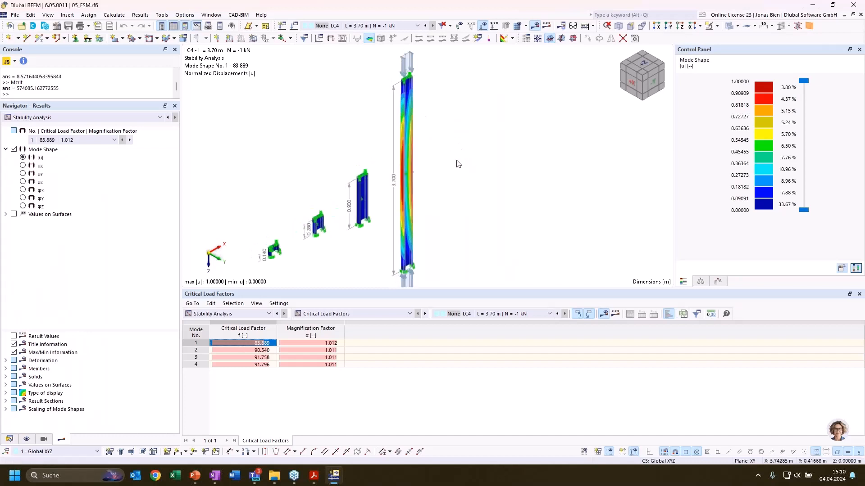
{"action": "middle_click_drag", "start_coordinate": [457, 164], "coordinate": [447, 146]}
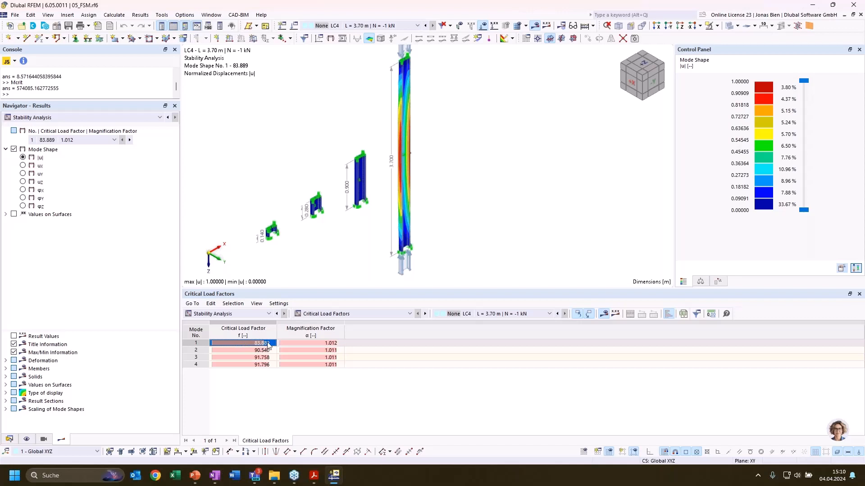
{"action": "middle_click_drag", "start_coordinate": [466, 121], "coordinate": [456, 141], "text": "ctrl"}
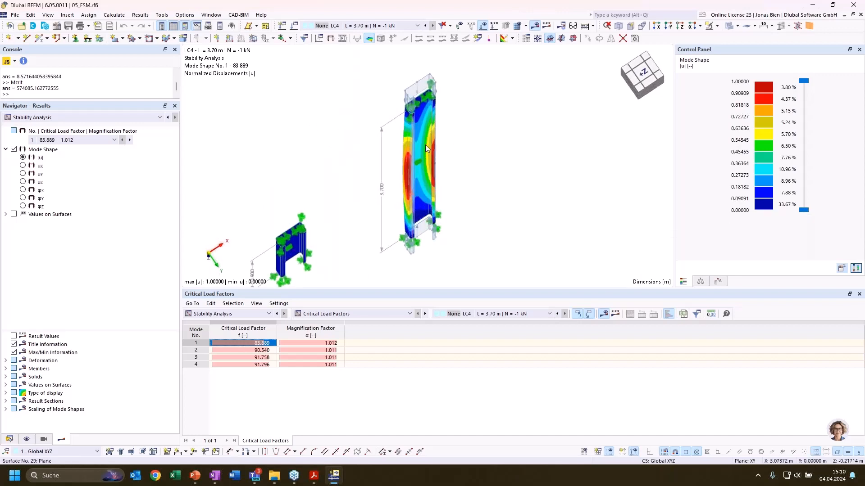
{"action": "middle_click_drag", "start_coordinate": [475, 145], "coordinate": [445, 183], "text": "ctrl"}
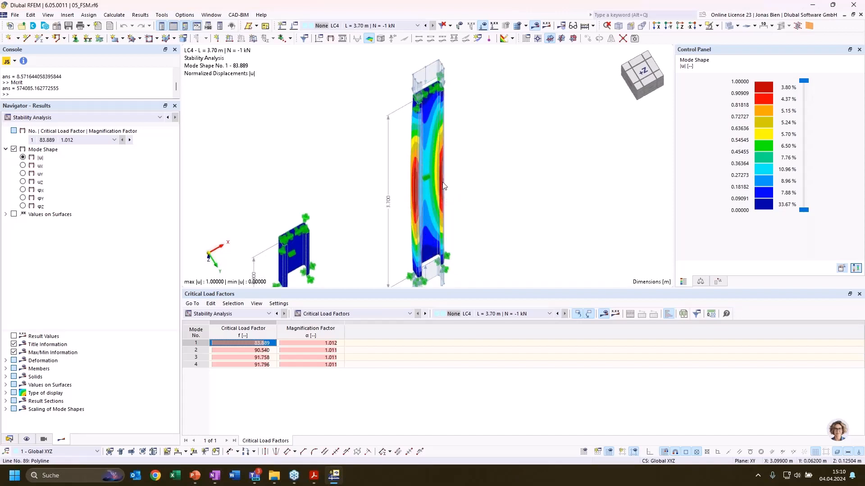
Display LC4 mode shape 2 on the 3.7 m column
{"action": "left_click", "coordinate": [242, 351]}
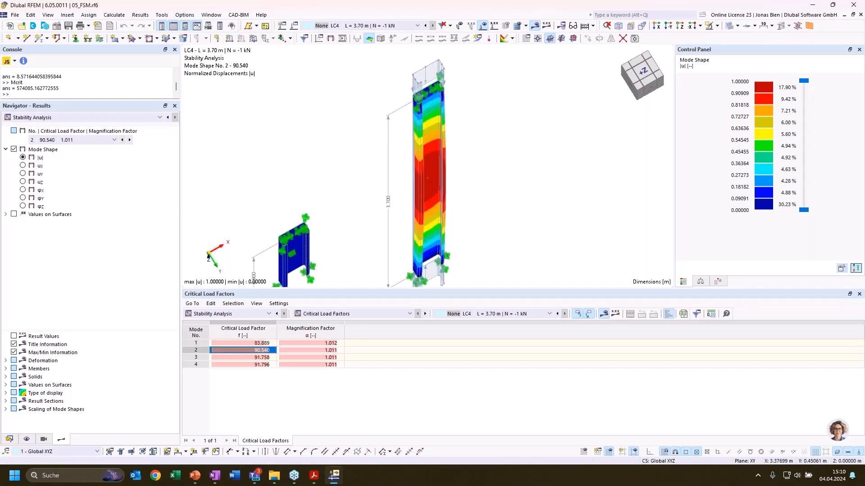
{"action": "mouse_move", "coordinate": [517, 205]}
{"action": "middle_mouse_down"}
{"action": "mouse_move", "coordinate": [566, 163]}
{"action": "mouse_move", "coordinate": [510, 213]}
{"action": "middle_mouse_up"}
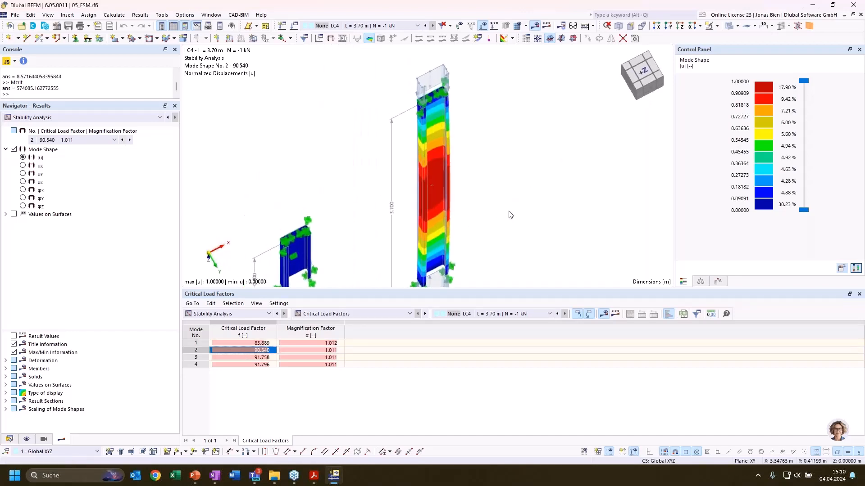
{"action": "scroll", "coordinate": [509, 214], "scroll_direction": "down", "scroll_amount": 3}
Display LC4 mode shape 3 and examine its buckling waves along the web of the 3.7 m column
{"action": "left_click", "coordinate": [252, 357]}
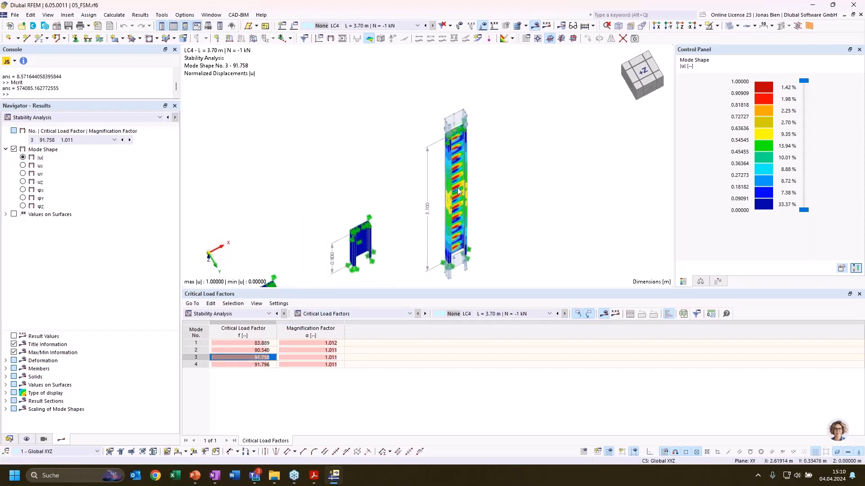
{"action": "scroll", "coordinate": [496, 190], "scroll_direction": "up", "scroll_amount": 2}
{"action": "mouse_move", "coordinate": [444, 192]}
{"action": "middle_mouse_down", "text": "ctrl"}
{"action": "mouse_move", "coordinate": [498, 147]}
{"action": "mouse_move", "coordinate": [461, 193]}
{"action": "middle_mouse_up", "text": "ctrl"}
{"action": "scroll", "coordinate": [451, 201], "scroll_direction": "down", "scroll_amount": 1}
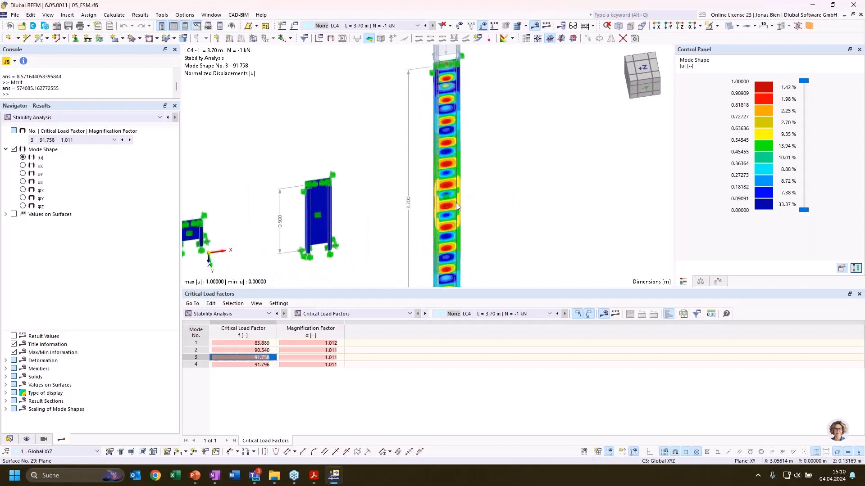
{"action": "middle_click_drag", "start_coordinate": [523, 167], "coordinate": [526, 158], "text": "ctrl"}
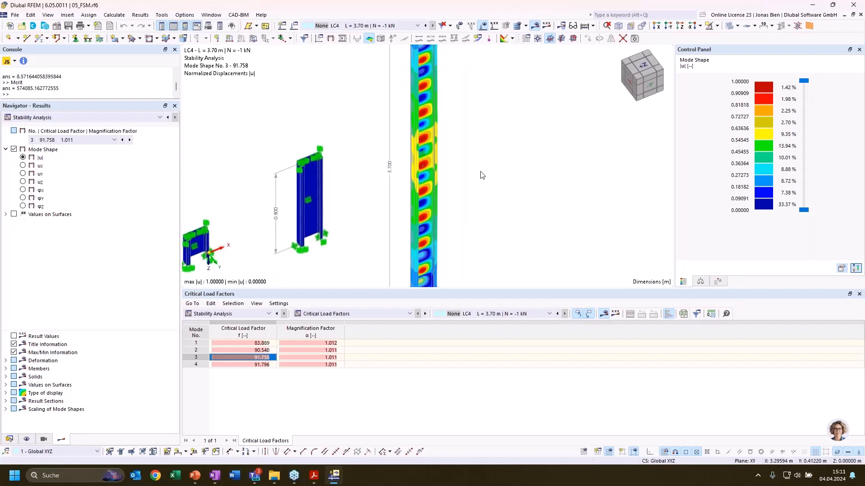
{"action": "middle_click_drag", "start_coordinate": [481, 175], "coordinate": [376, 277], "text": "ctrl"}
{"action": "middle_click_drag", "start_coordinate": [415, 256], "coordinate": [473, 228], "text": "ctrl"}
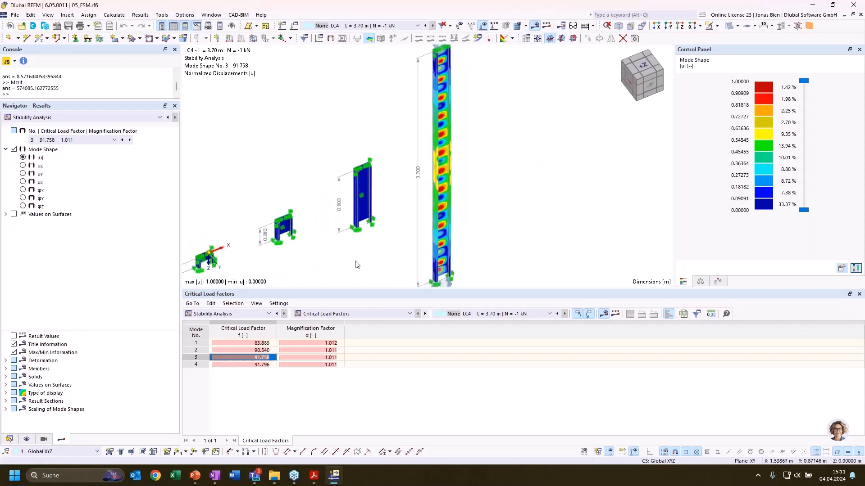
List the critical load factors for LC3, L = 0.90 m | N = -1 kN, and display mode shape 1
{"action": "left_click", "coordinate": [491, 314]}
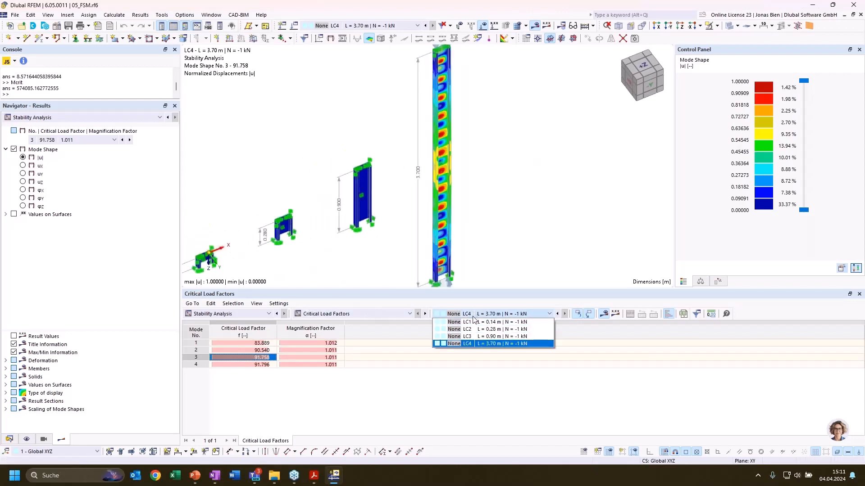
{"action": "left_click", "coordinate": [482, 341]}
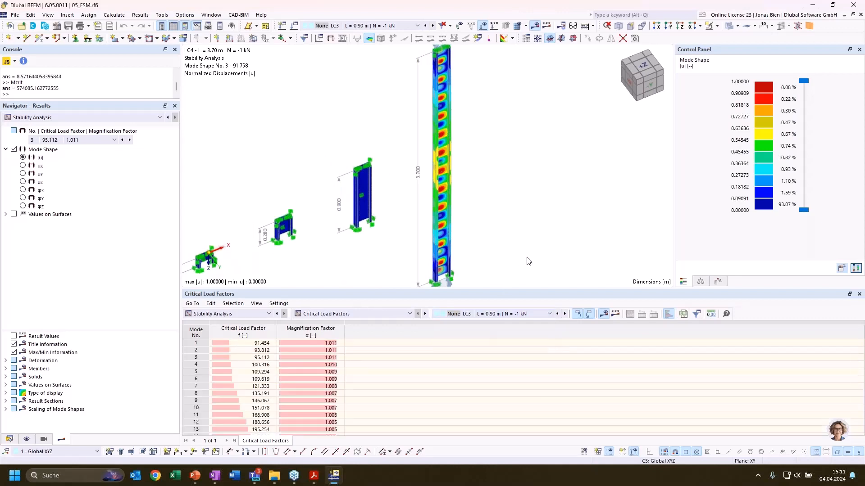
{"action": "left_click", "coordinate": [251, 344]}
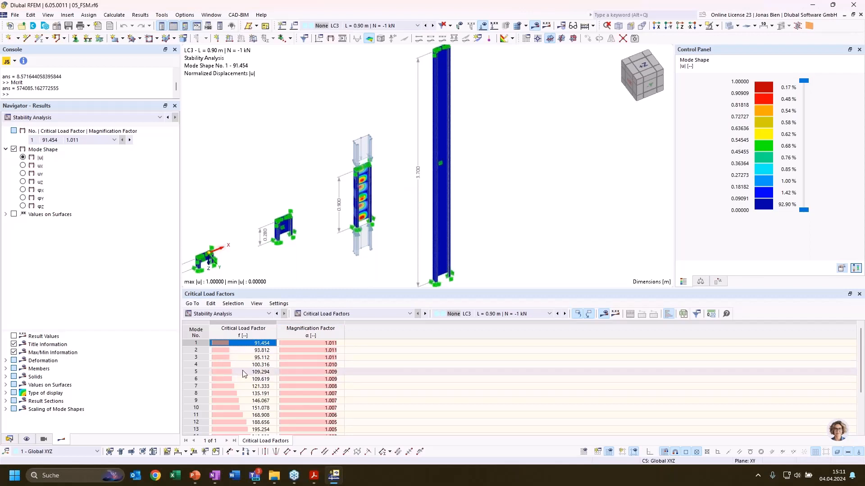
Step through LC3 mode shapes 2 to 13 on the 0.9 m column
{"action": "key", "text": "Down"}
{"action": "key", "text": "Down"}
{"action": "key", "text": "Down"}
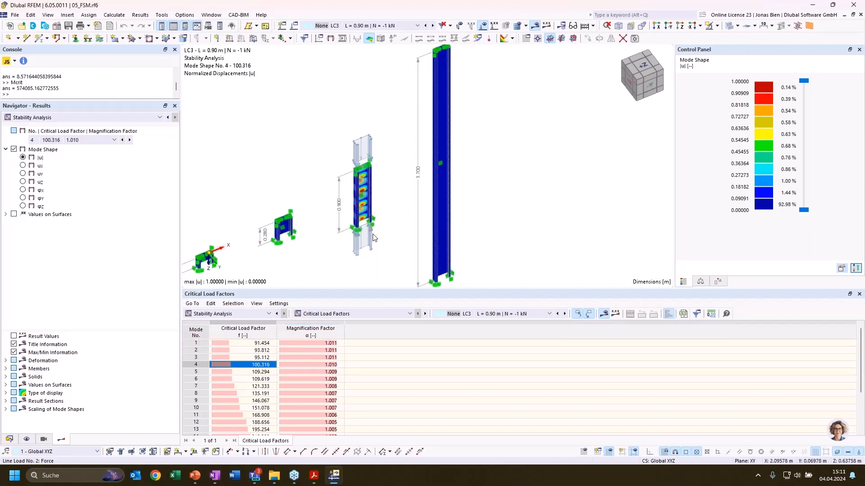
{"action": "key", "text": "Down"}
{"action": "key", "text": "Down"}
{"action": "key", "text": "Down"}
{"action": "key", "text": "Down"}
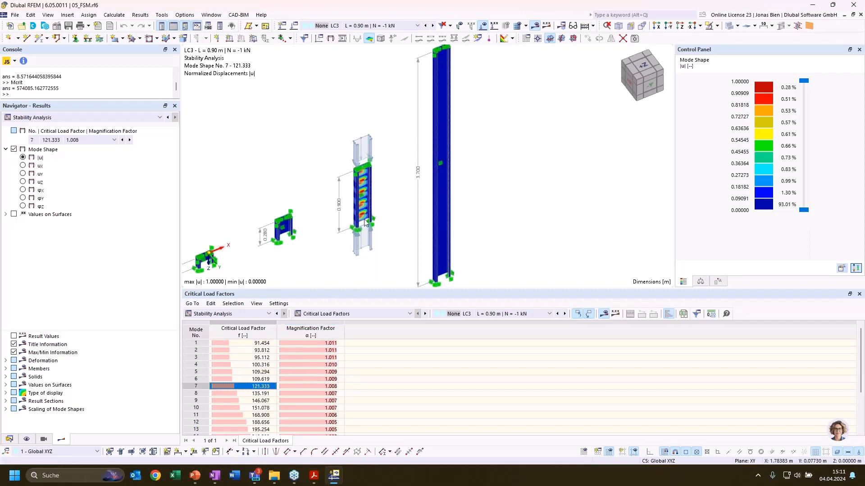
{"action": "middle_click_drag", "start_coordinate": [392, 219], "coordinate": [410, 179]}
{"action": "scroll", "coordinate": [375, 203], "scroll_direction": "up", "scroll_amount": 2}
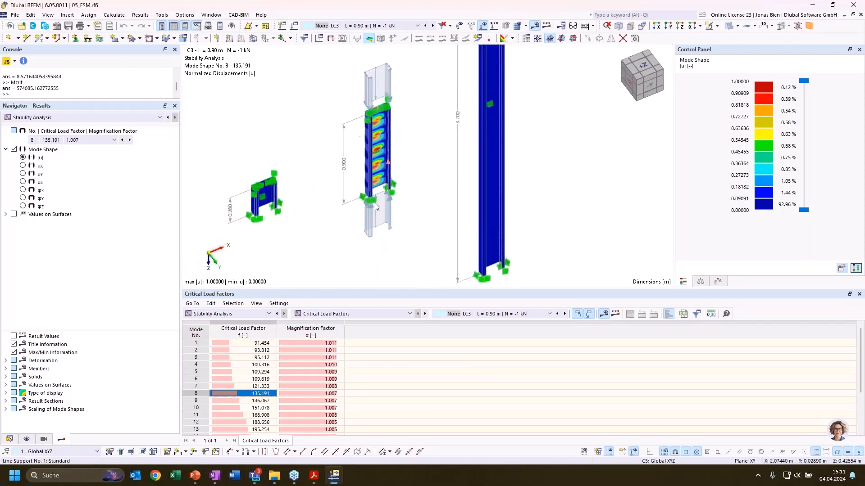
{"action": "key", "text": "Down"}
{"action": "key", "text": "Down"}
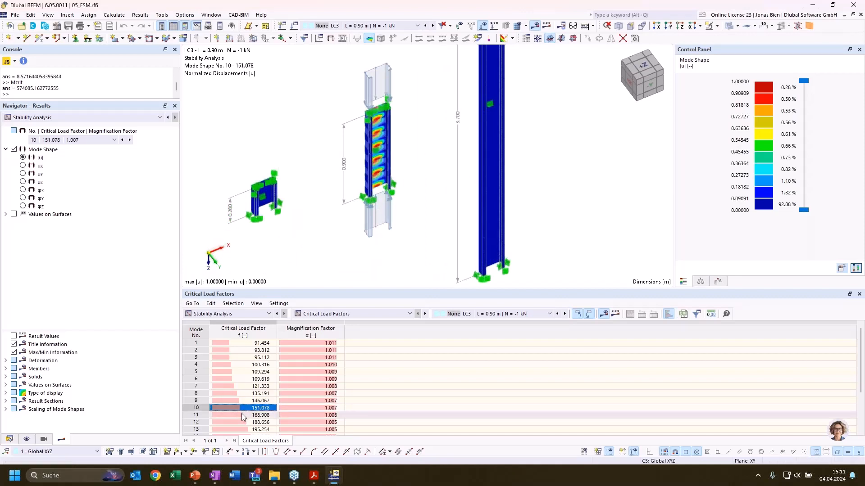
{"action": "key", "text": "Down"}
{"action": "key", "text": "Down"}
{"action": "key", "text": "Down"}
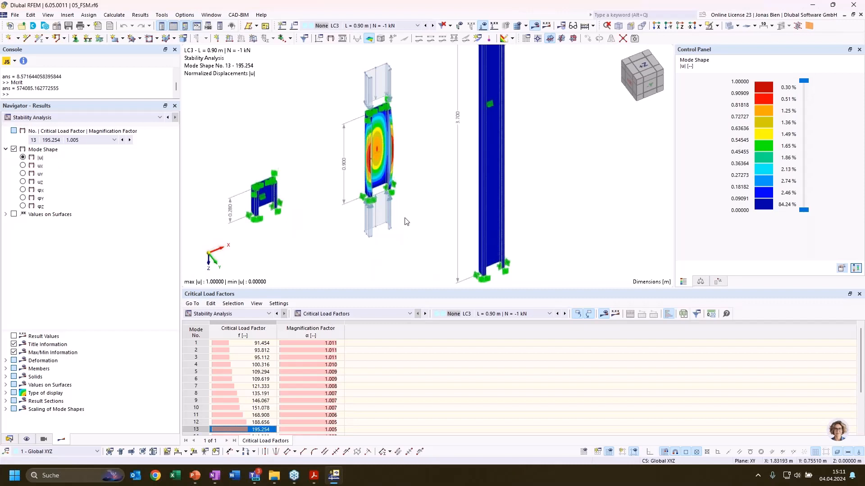
Examine how the web and flanges of the 0.9 m column deform in mode shape 13
{"action": "middle_click_drag", "start_coordinate": [407, 167], "coordinate": [396, 146]}
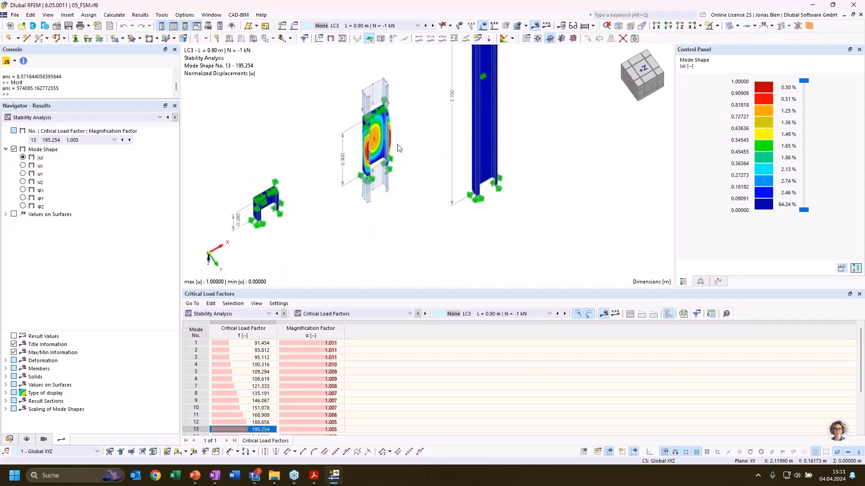
{"action": "scroll", "coordinate": [394, 127], "scroll_direction": "up", "scroll_amount": 3}
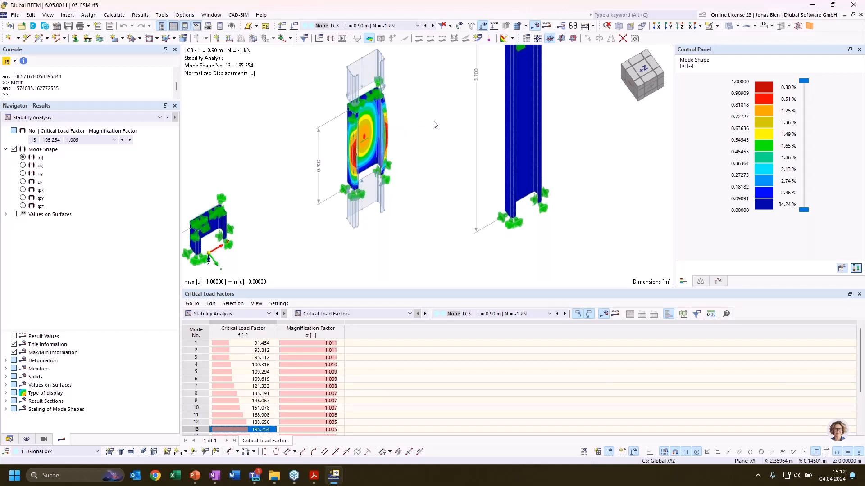
{"action": "middle_click_drag", "start_coordinate": [427, 116], "coordinate": [446, 81]}
{"action": "scroll", "coordinate": [366, 142], "scroll_direction": "up", "scroll_amount": 4}
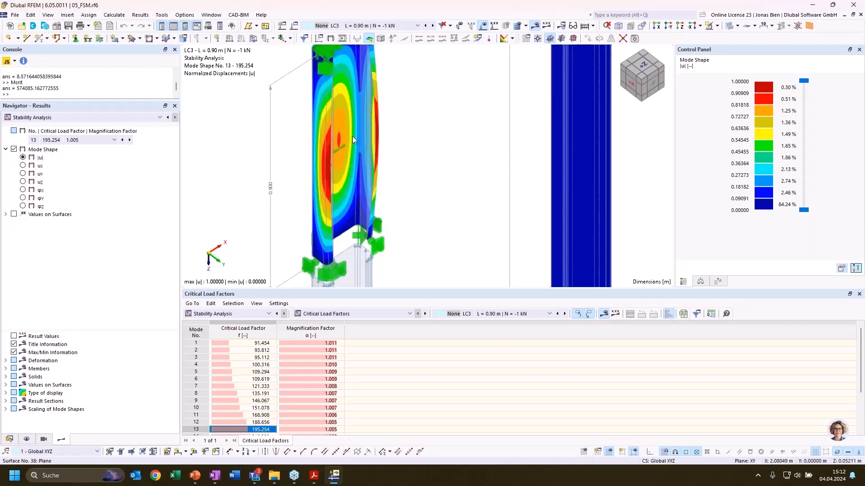
{"action": "scroll", "coordinate": [366, 174], "scroll_direction": "down", "scroll_amount": 4}
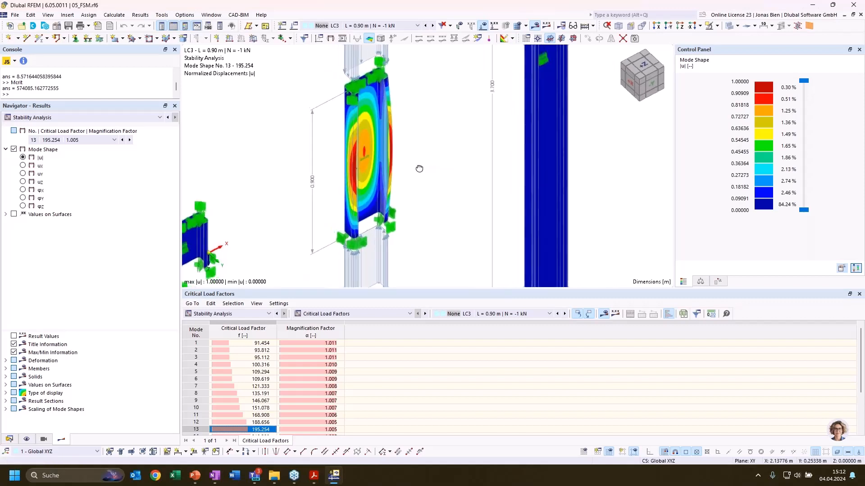
{"action": "scroll", "coordinate": [377, 164], "scroll_direction": "down", "scroll_amount": 1}
Switch the results to LC2, L = 0.28 m | N = -1 kN, and examine mode shape 1 on the 0.28 m column
{"action": "middle_click_drag", "start_coordinate": [467, 153], "coordinate": [538, 74]}
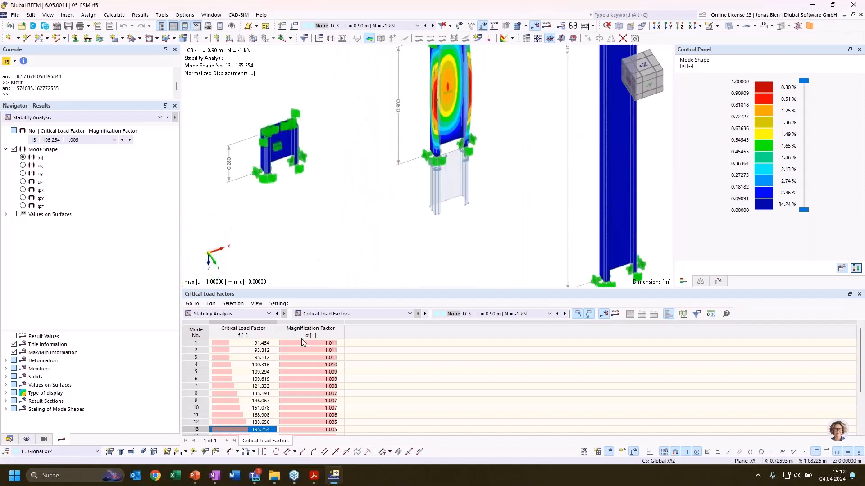
{"action": "left_click", "coordinate": [537, 313]}
{"action": "left_click", "coordinate": [499, 323]}
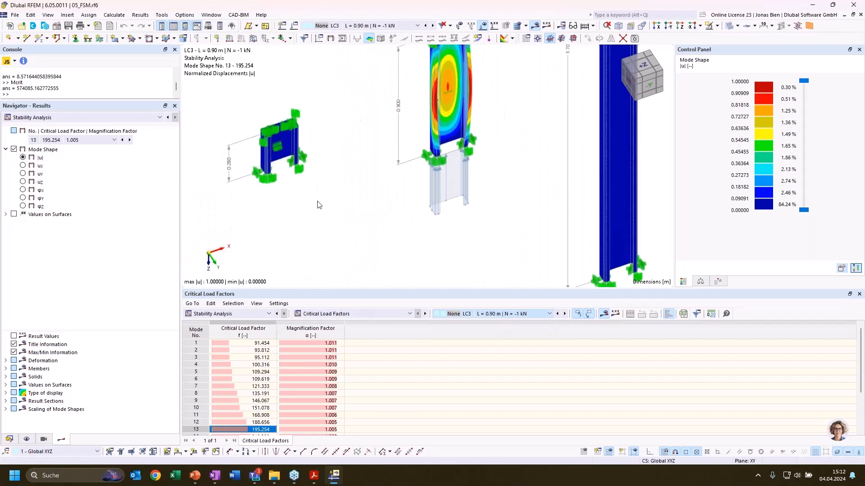
{"action": "middle_click_drag", "start_coordinate": [342, 198], "coordinate": [484, 208]}
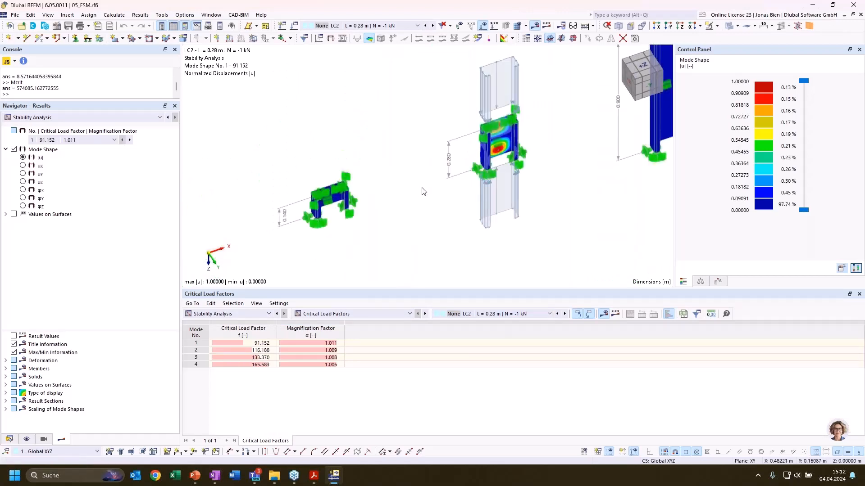
{"action": "middle_click_drag", "start_coordinate": [421, 189], "coordinate": [446, 181]}
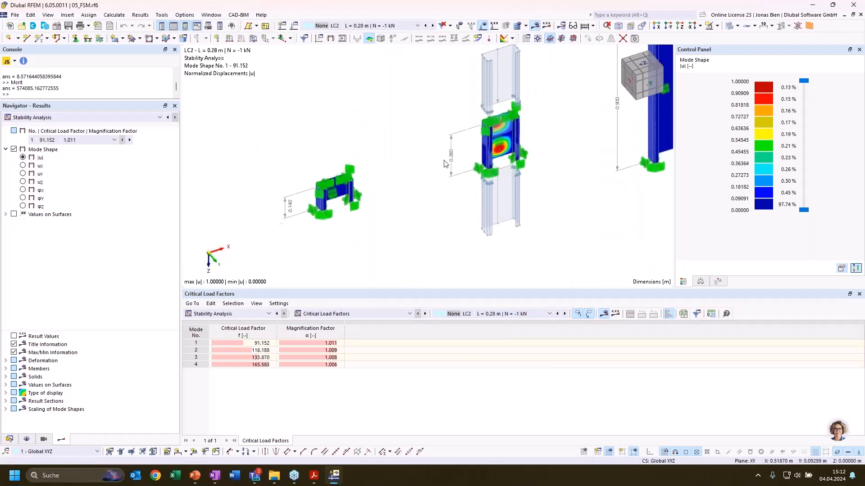
Compare LC2 mode shapes 3 and 4 on the 0.28 m column, returning to mode shape 1
{"action": "left_click", "coordinate": [244, 357]}
{"action": "left_click", "coordinate": [246, 365]}
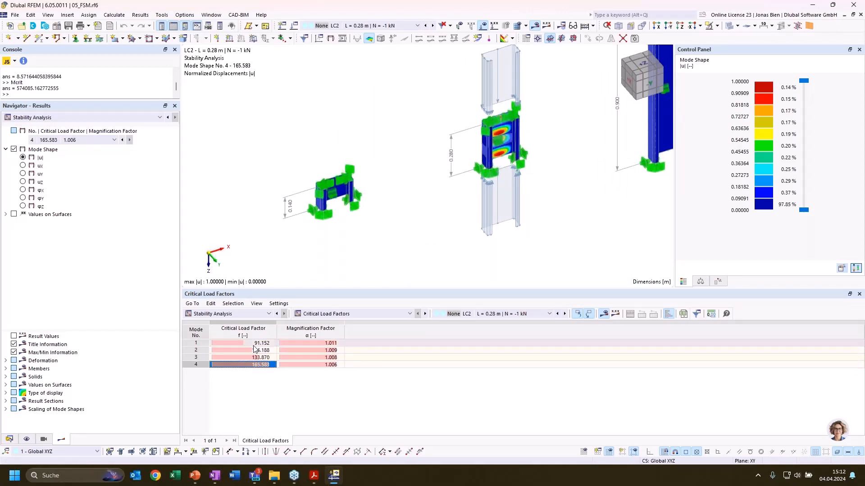
{"action": "left_click", "coordinate": [251, 343]}
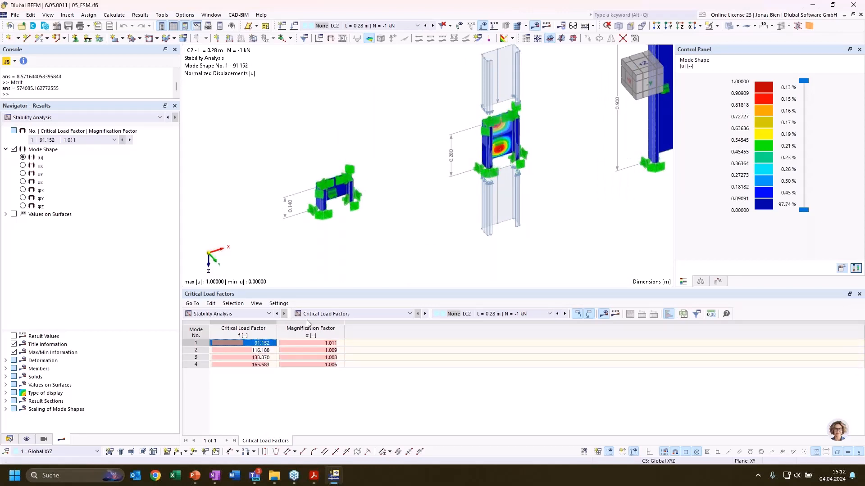
Compare mode shape 1 of LC1 on the 0.14 m column with mode shape 1 of LC2 on the 0.28 m column
{"action": "left_click", "coordinate": [492, 316]}
{"action": "left_click", "coordinate": [445, 334]}
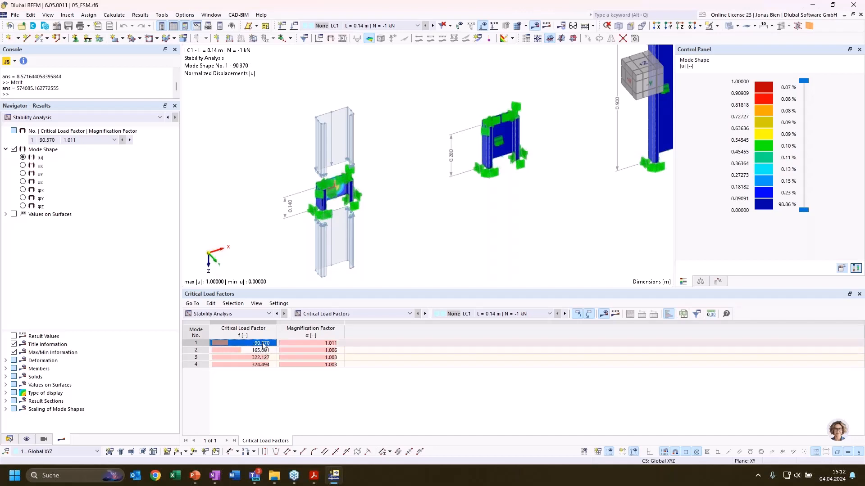
{"action": "left_click", "coordinate": [497, 315]}
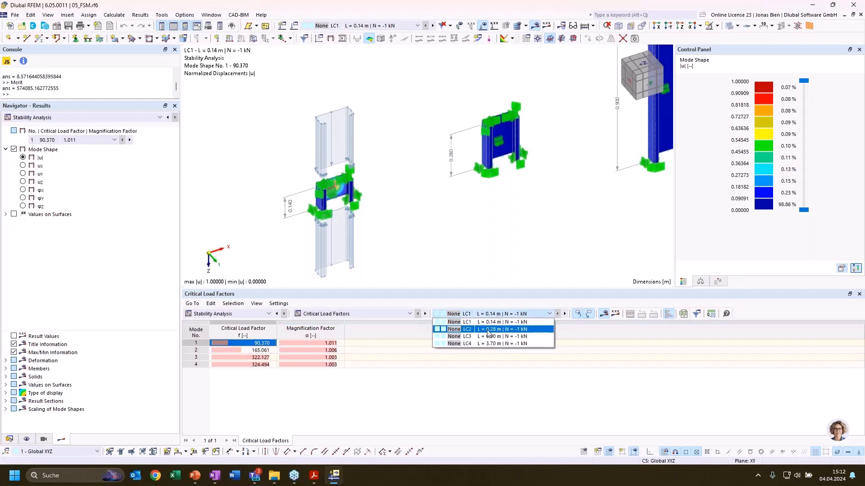
{"action": "left_click", "coordinate": [489, 332]}
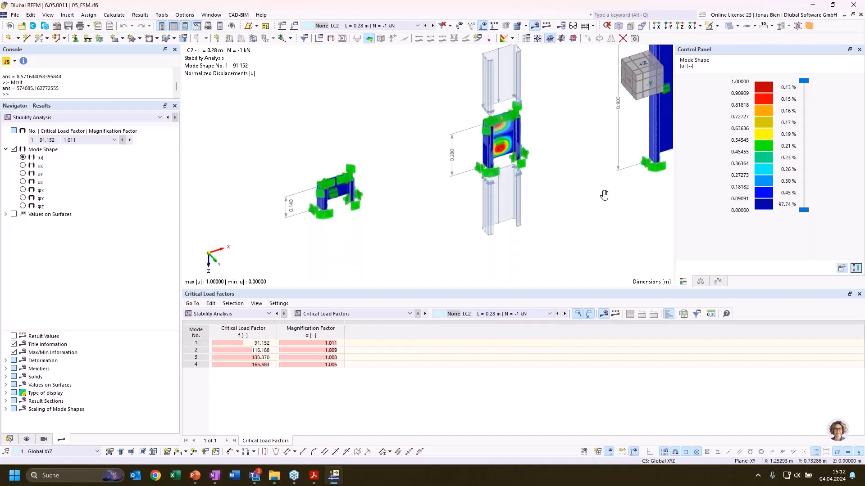
Return to the LC3 results and compare mode shape 1 on the 0.9 m column within a view of the neighbouring columns
{"action": "left_click", "coordinate": [480, 315]}
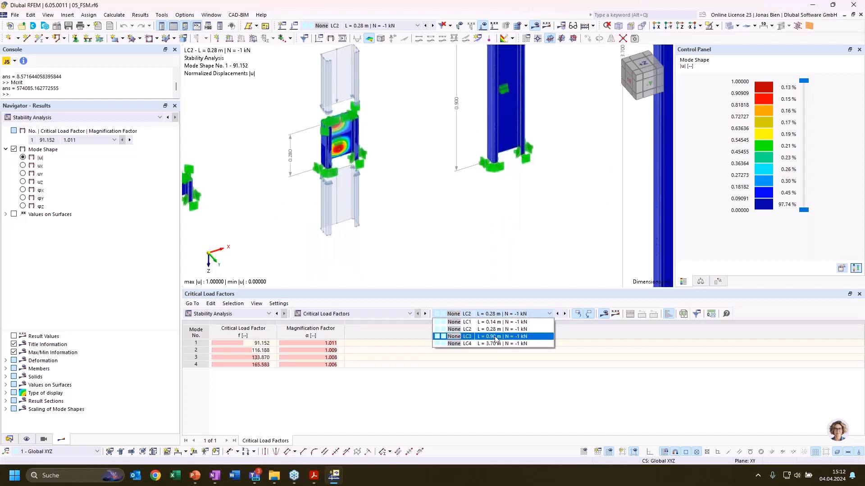
{"action": "left_click", "coordinate": [489, 340]}
{"action": "middle_click_drag", "start_coordinate": [556, 182], "coordinate": [522, 236]}
{"action": "scroll", "coordinate": [523, 234], "scroll_direction": "down", "scroll_amount": 1}
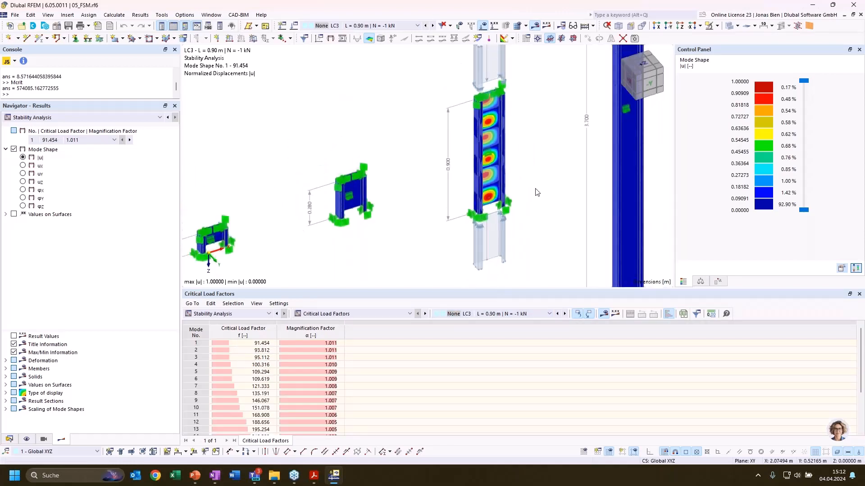
{"action": "middle_click_drag", "start_coordinate": [536, 190], "coordinate": [547, 184]}
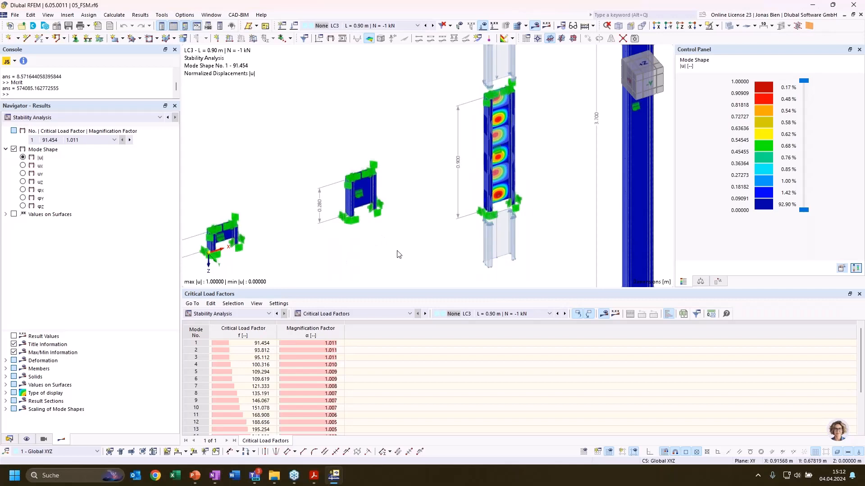
{"action": "scroll", "coordinate": [401, 259], "scroll_direction": "down", "scroll_amount": 1}
{"action": "scroll", "coordinate": [419, 212], "scroll_direction": "down", "scroll_amount": 2}
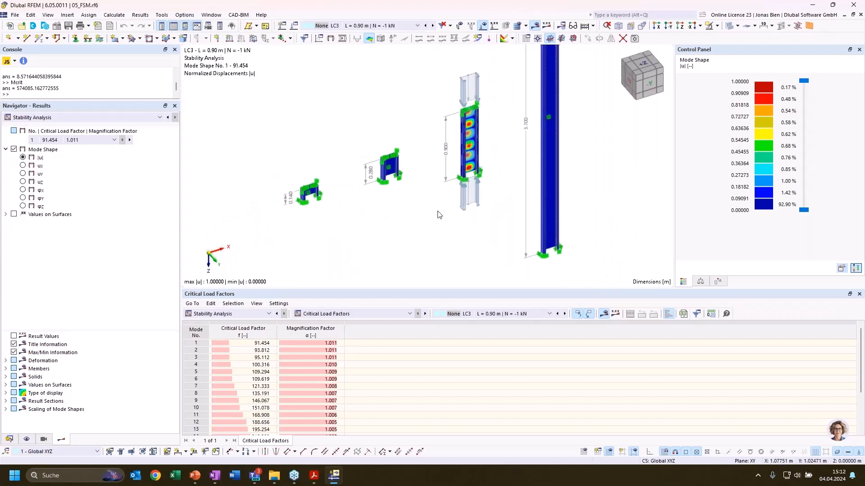
Show the FE mesh on the LC3 mode shape results and examine it on the tallest column
{"action": "key", "text": "super"}
{"action": "left_click", "coordinate": [396, 233]}
{"action": "scroll", "coordinate": [402, 216], "scroll_direction": "down", "scroll_amount": 2}
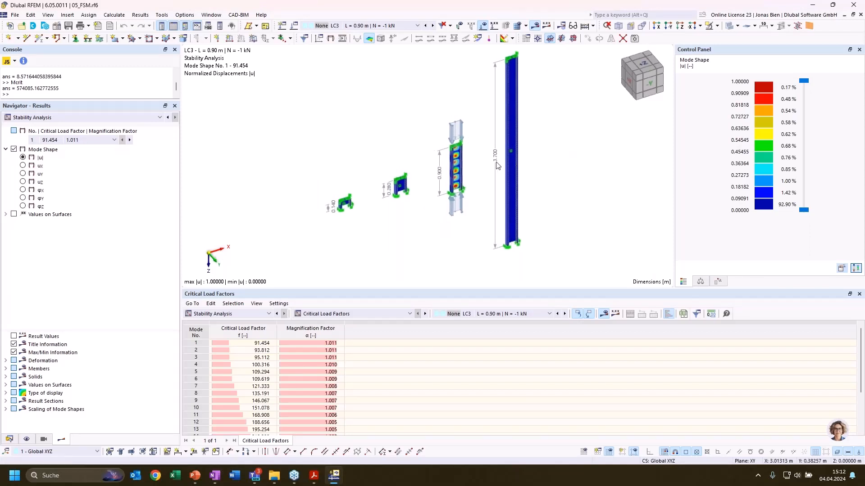
{"action": "scroll", "coordinate": [497, 165], "scroll_direction": "up", "scroll_amount": 3}
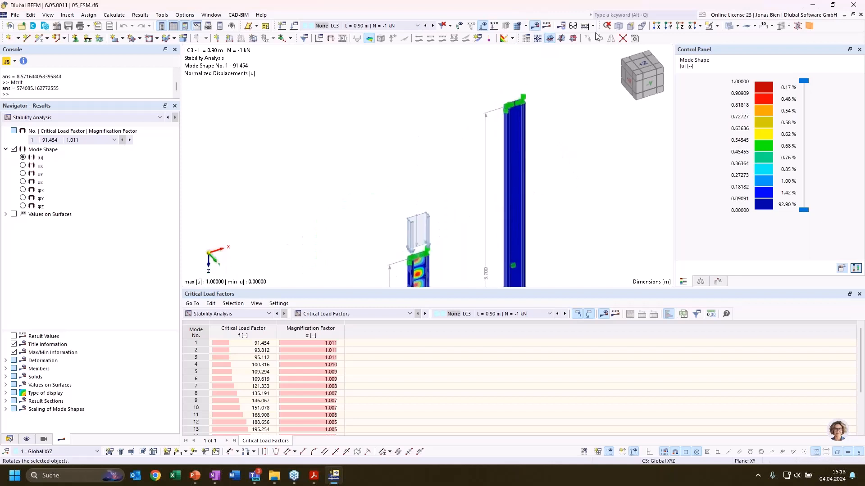
{"action": "scroll", "coordinate": [484, 137], "scroll_direction": "up", "scroll_amount": 3}
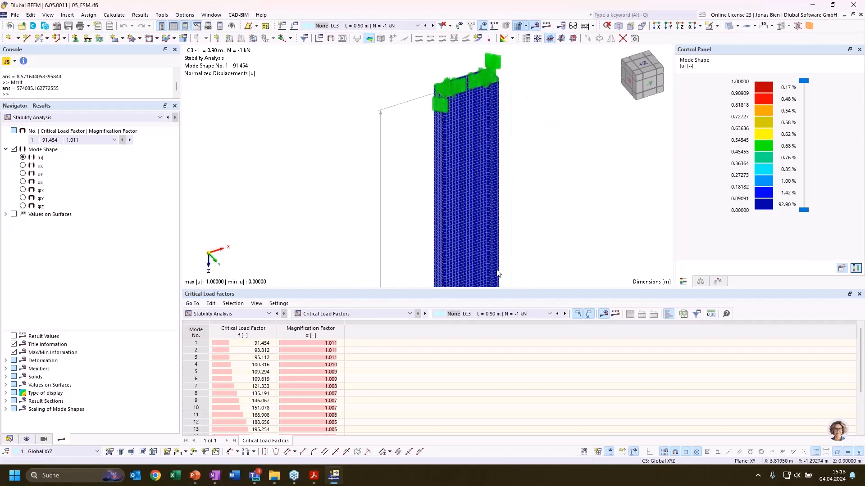
{"action": "scroll", "coordinate": [566, 170], "scroll_direction": "down", "scroll_amount": 2}
{"action": "middle_click_drag", "start_coordinate": [567, 170], "coordinate": [597, 50]}
Compare the FE mesh of the 0.90 m column with the neighbouring columns in an overall view of the model
{"action": "scroll", "coordinate": [382, 176], "scroll_direction": "down", "scroll_amount": 3}
{"action": "middle_click_drag", "start_coordinate": [382, 176], "coordinate": [481, 52]}
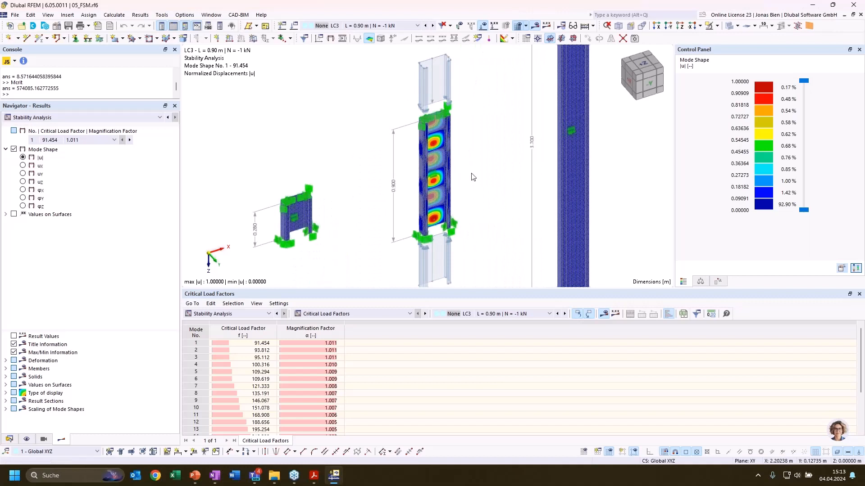
{"action": "scroll", "coordinate": [472, 176], "scroll_direction": "down", "scroll_amount": 3}
{"action": "middle_click_drag", "start_coordinate": [498, 193], "coordinate": [517, 189]}
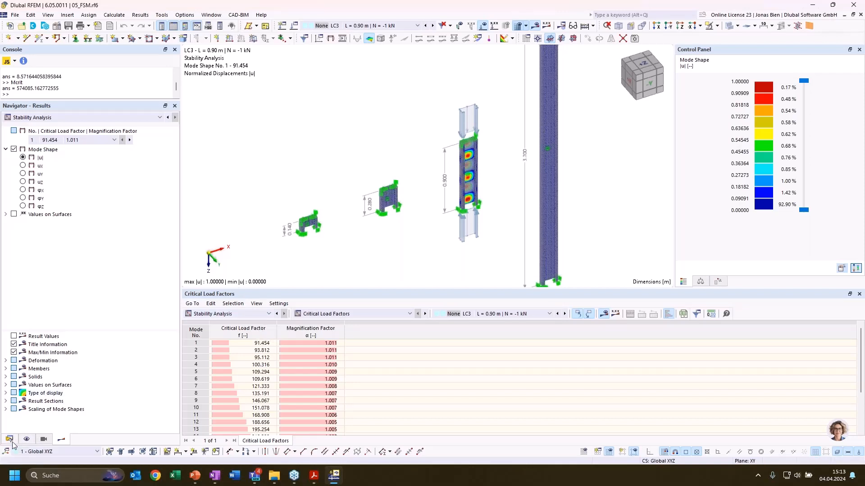
{"action": "scroll", "coordinate": [389, 240], "scroll_direction": "down", "scroll_amount": 1}
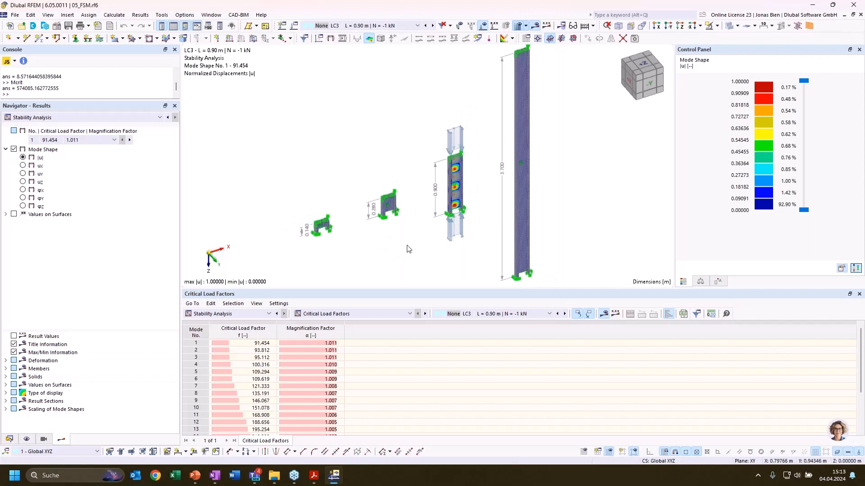
{"action": "scroll", "coordinate": [445, 251], "scroll_direction": "down", "scroll_amount": 3}
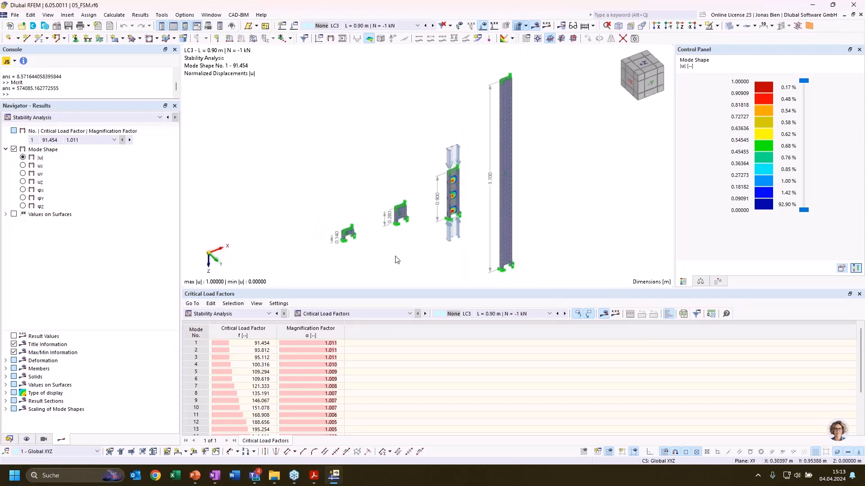
Open the C 200/75/2/10/30/C section and display its FSM buckling shape for N = -1 kN with the finite strip results
{"action": "left_click", "coordinate": [10, 439]}
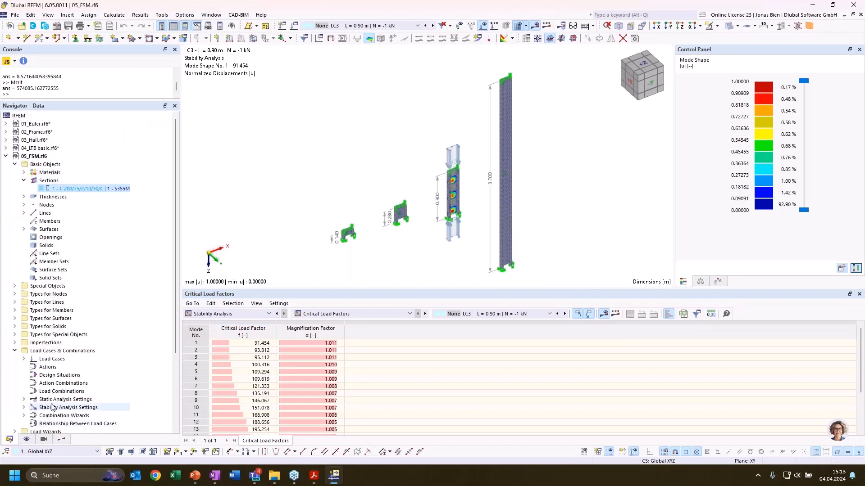
{"action": "double_click", "coordinate": [74, 189]}
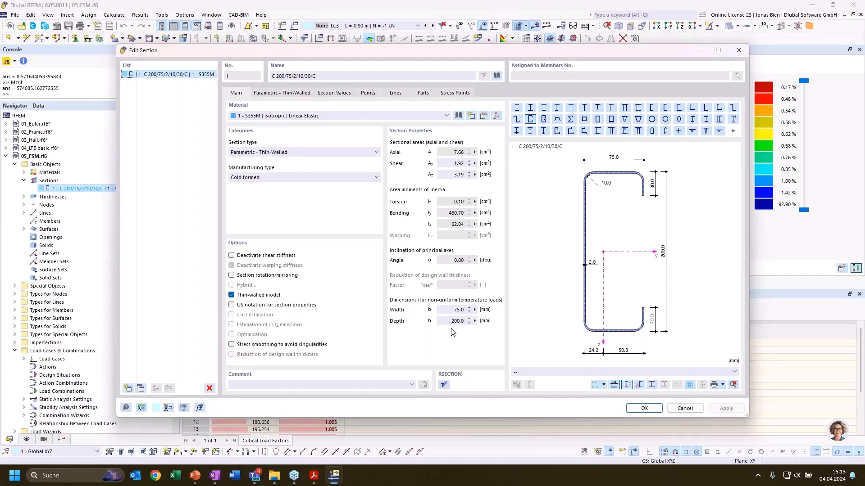
{"action": "key", "text": "alt+Tab"}
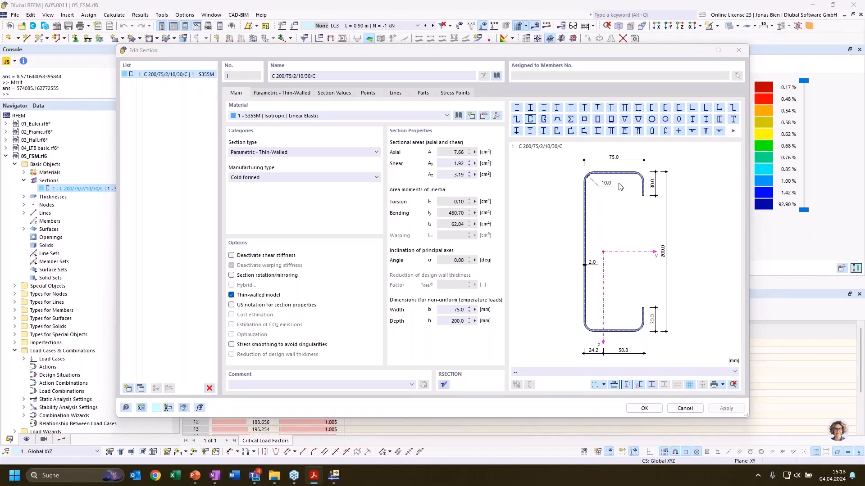
{"action": "left_click", "coordinate": [623, 373]}
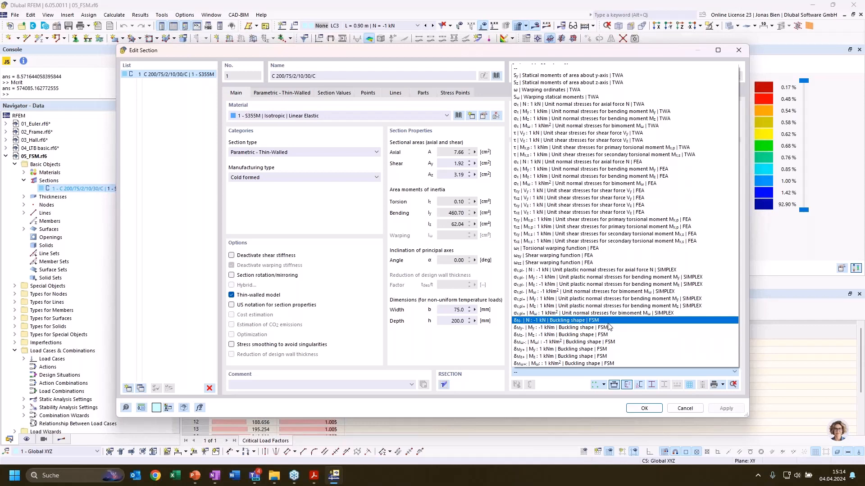
{"action": "left_click", "coordinate": [564, 322]}
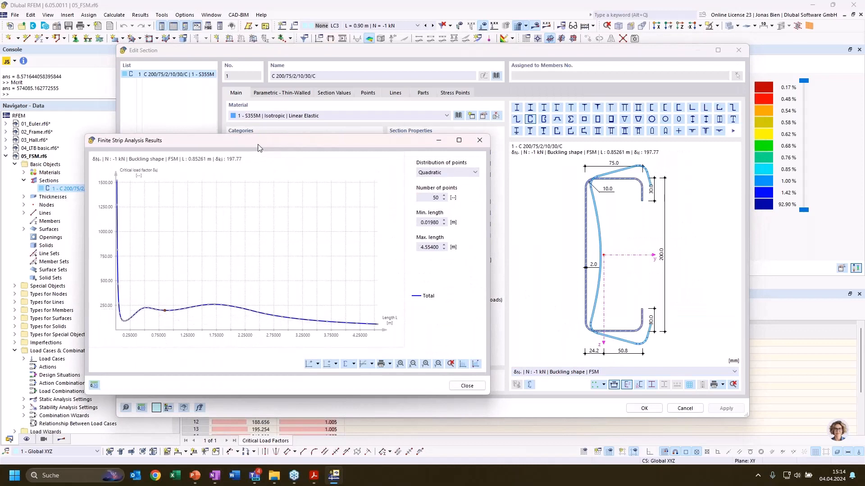
{"action": "left_click_drag", "start_coordinate": [259, 147], "coordinate": [293, 141]}
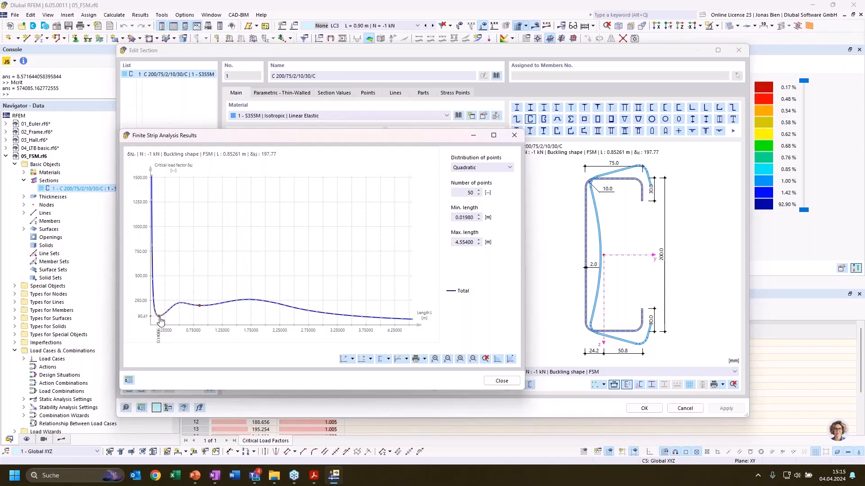
Compare the section's buckling shapes along the total curve from L = 0.14066 m through 0.50325 m and 1.01880 m to 1.29640 m
{"action": "left_click", "coordinate": [161, 321]}
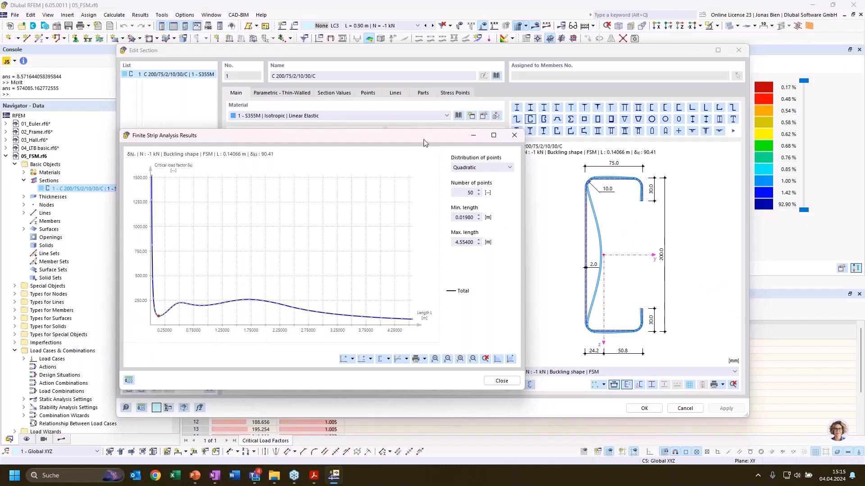
{"action": "left_click_drag", "start_coordinate": [421, 140], "coordinate": [398, 139]}
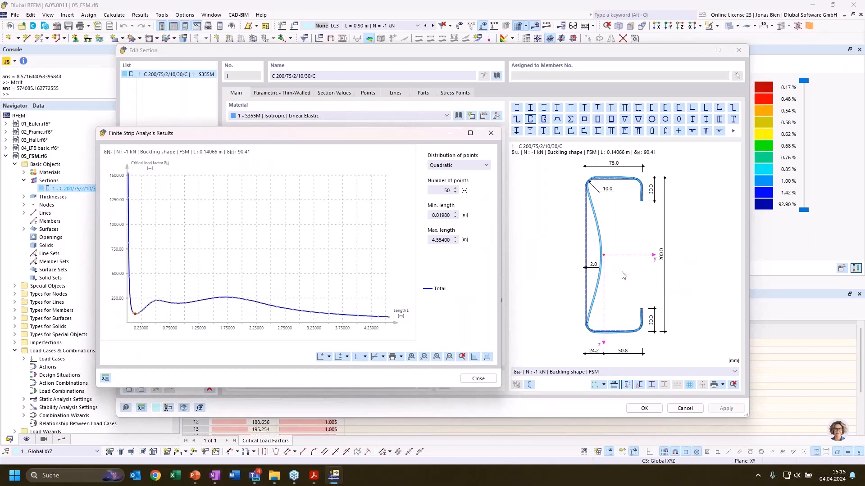
{"action": "left_click", "coordinate": [147, 308]}
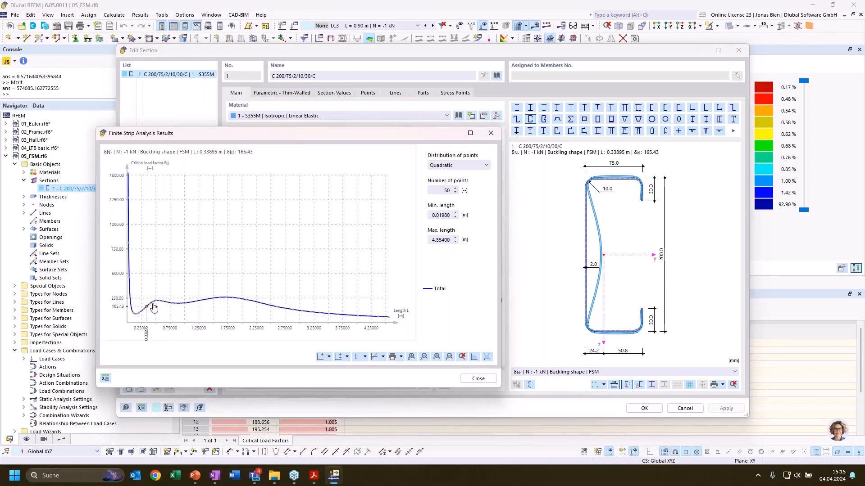
{"action": "left_click", "coordinate": [178, 308]}
{"action": "left_click", "coordinate": [187, 308]}
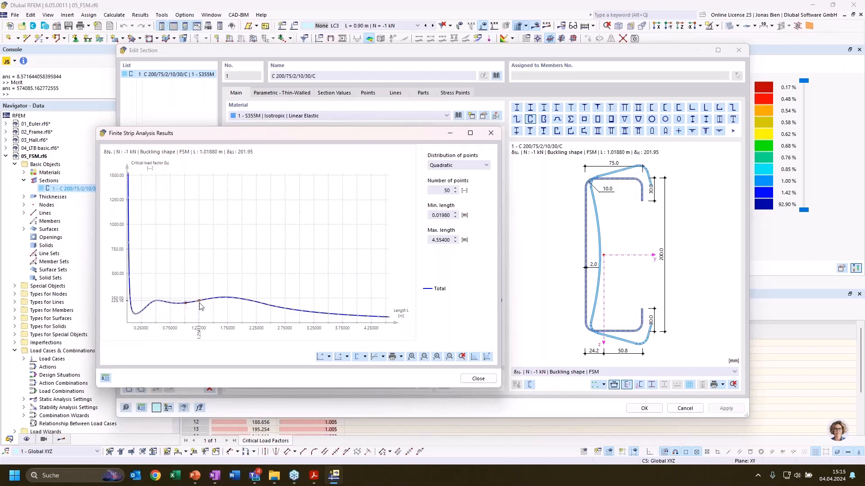
{"action": "left_click", "coordinate": [182, 308]}
{"action": "left_click", "coordinate": [191, 305]}
{"action": "left_click", "coordinate": [204, 303]}
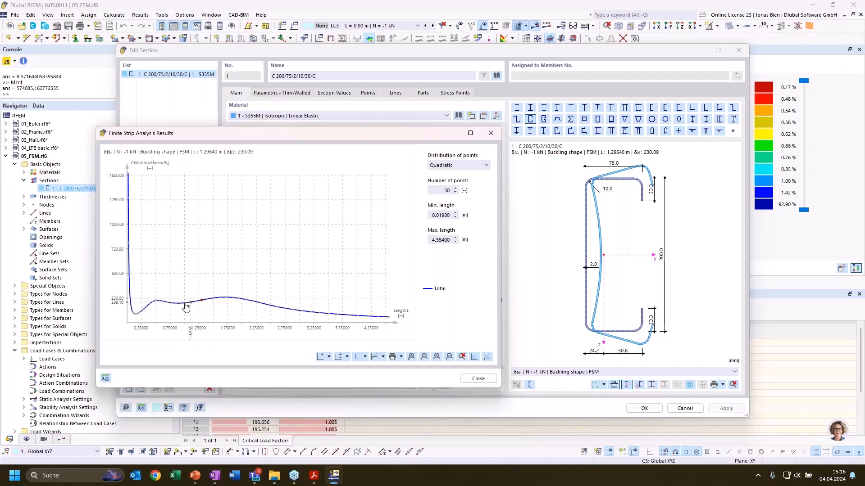
Compare the total-curve buckling shapes at L = 1.60800 m and 2.20286 m with those at 0.93382 m and 0.85261 m
{"action": "left_click", "coordinate": [220, 301]}
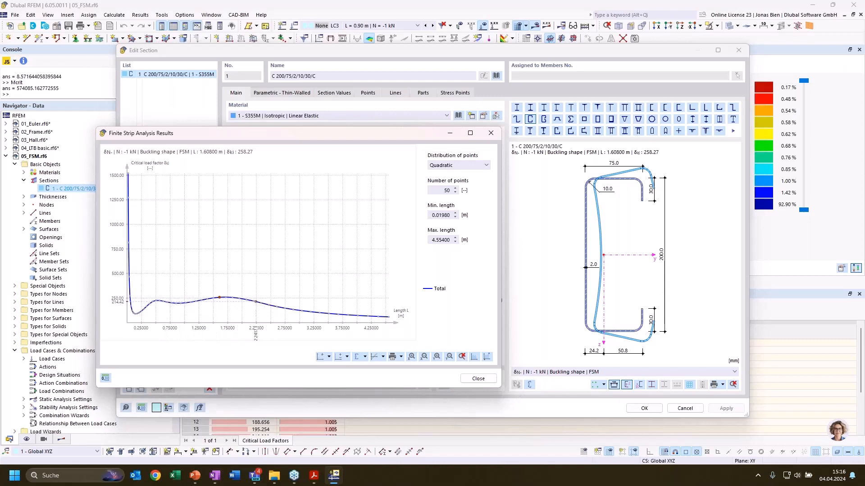
{"action": "left_click", "coordinate": [253, 302]}
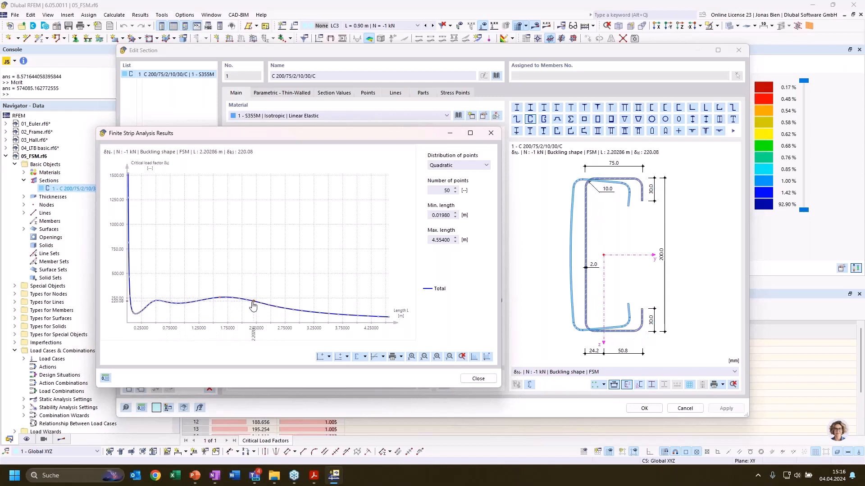
{"action": "left_click", "coordinate": [180, 308]}
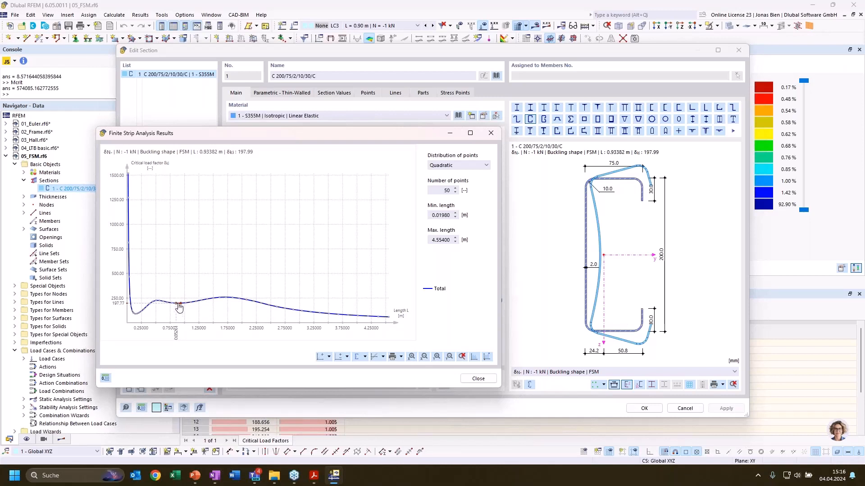
{"action": "left_click", "coordinate": [179, 308]}
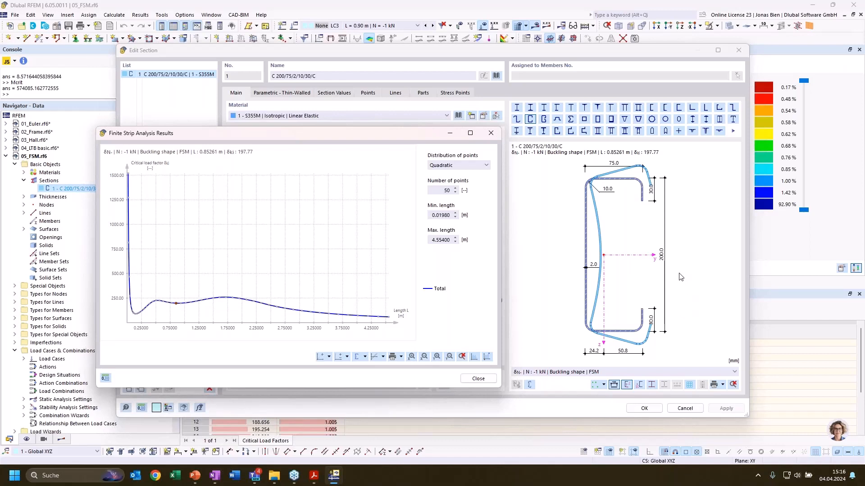
Examine the total-curve buckling shapes in the long-length range, from L = 2.60511 m to 3.67586 m
{"action": "left_click", "coordinate": [276, 307]}
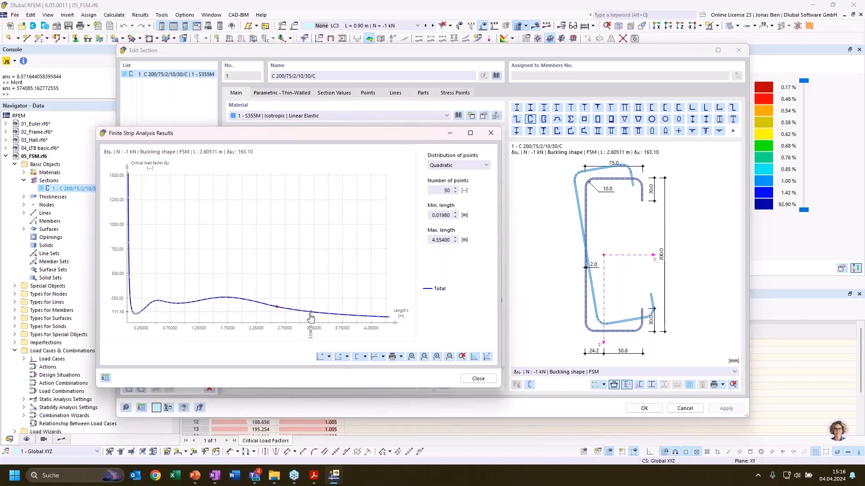
{"action": "left_click", "coordinate": [310, 313]}
{"action": "left_click", "coordinate": [339, 315]}
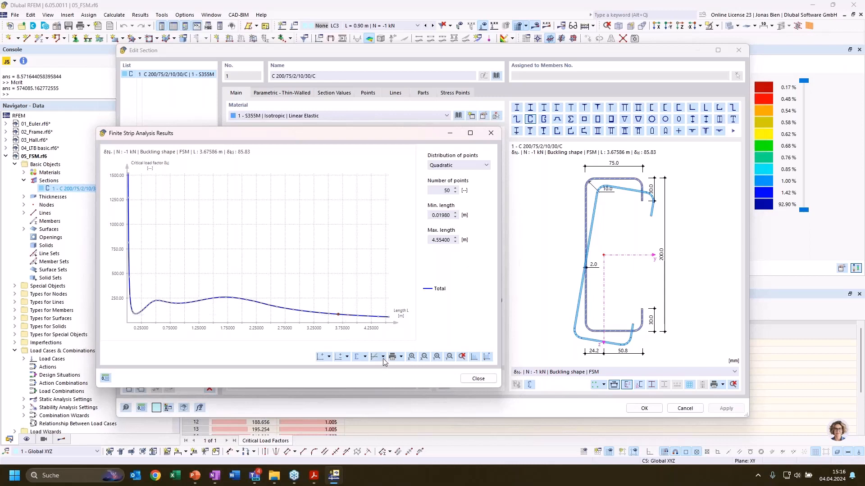
Add the local and distortional curves to the diagram and examine their buckling shapes at L = 0.14066 m and 0.93382 m
{"action": "left_click", "coordinate": [364, 356]}
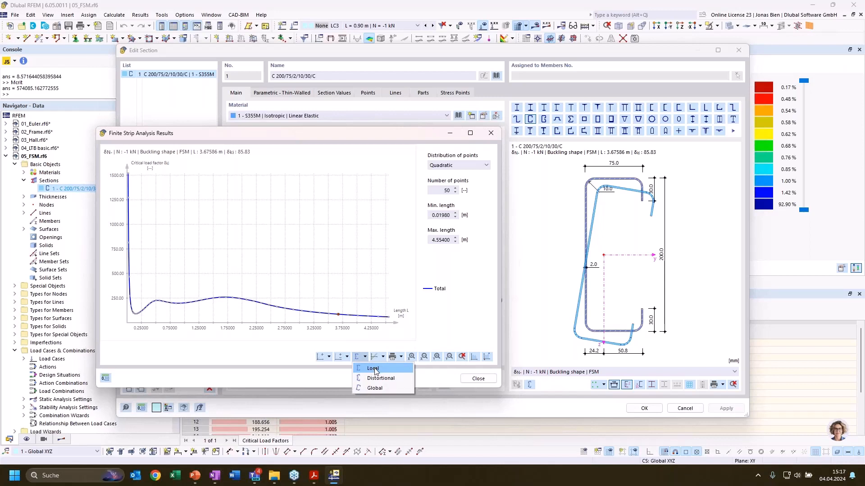
{"action": "left_click", "coordinate": [375, 369]}
{"action": "left_click", "coordinate": [366, 359]}
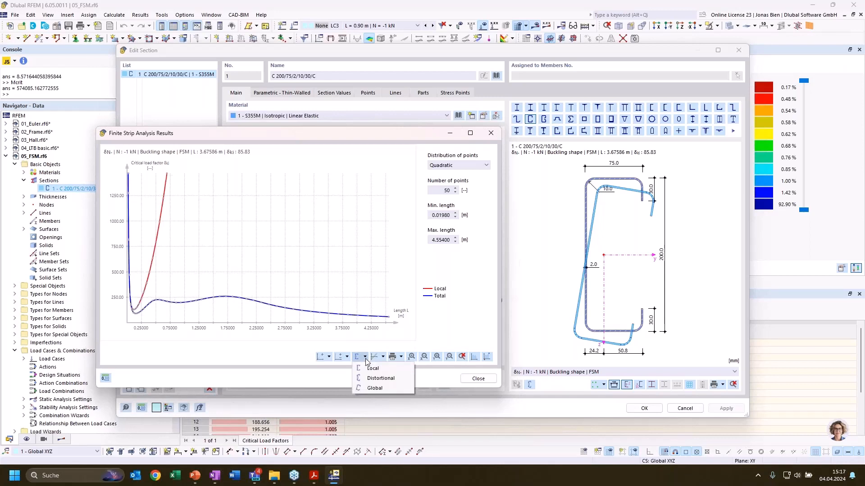
{"action": "left_click", "coordinate": [371, 379]}
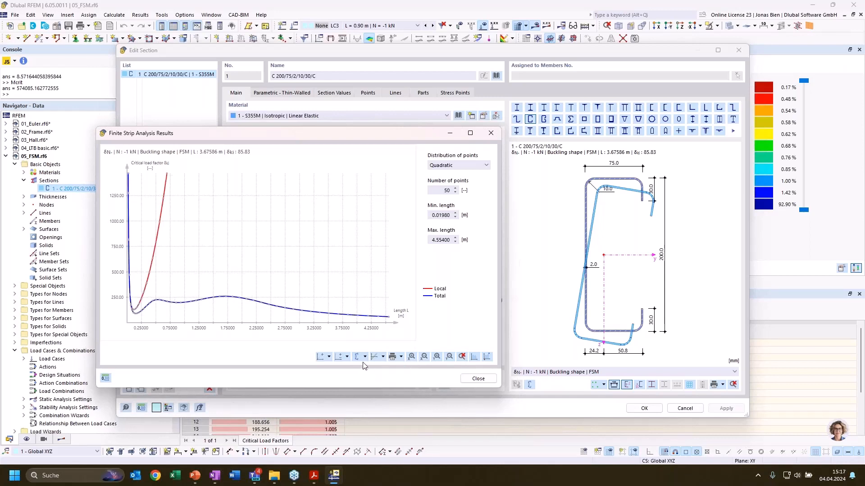
{"action": "left_click", "coordinate": [135, 311]}
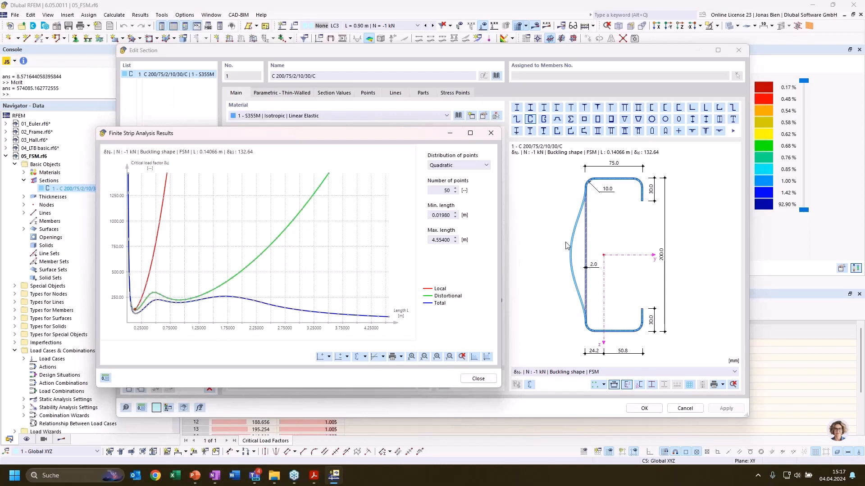
{"action": "left_click", "coordinate": [183, 302]}
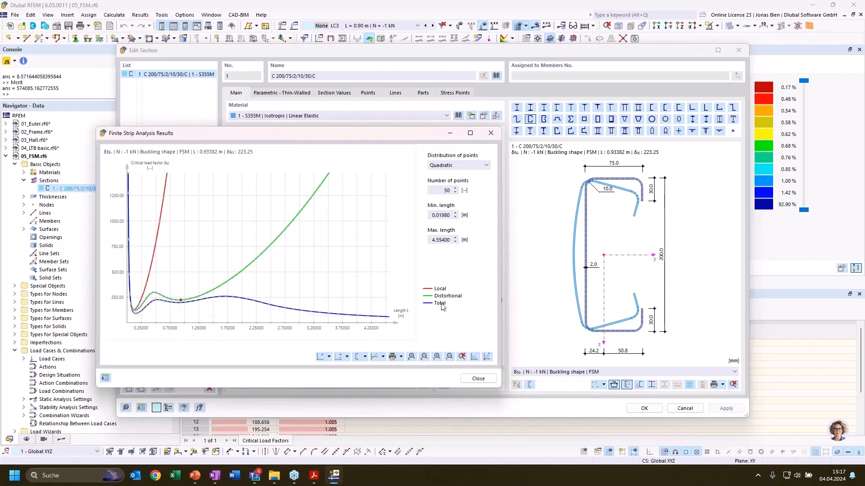
Add the global curve to the diagram and examine buckling shapes at longer lengths, including L = 3.19431 m and 2.60511 m
{"action": "left_click", "coordinate": [366, 358]}
{"action": "left_click", "coordinate": [378, 382]}
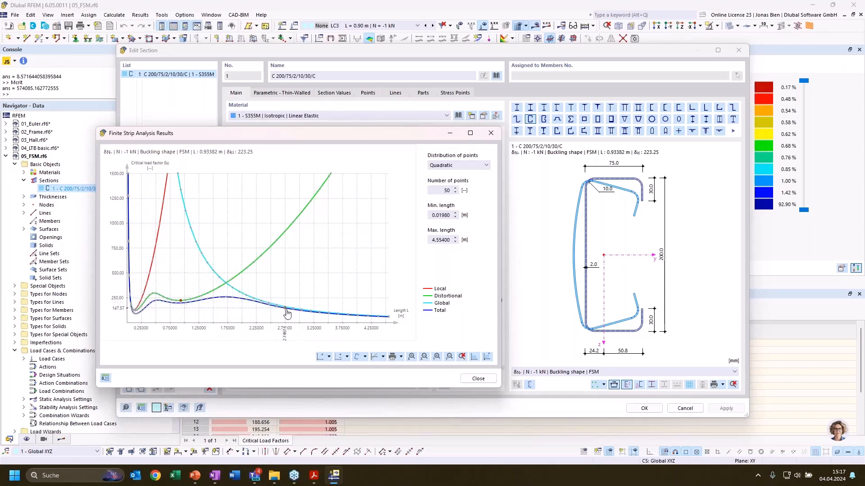
{"action": "left_click", "coordinate": [310, 311]}
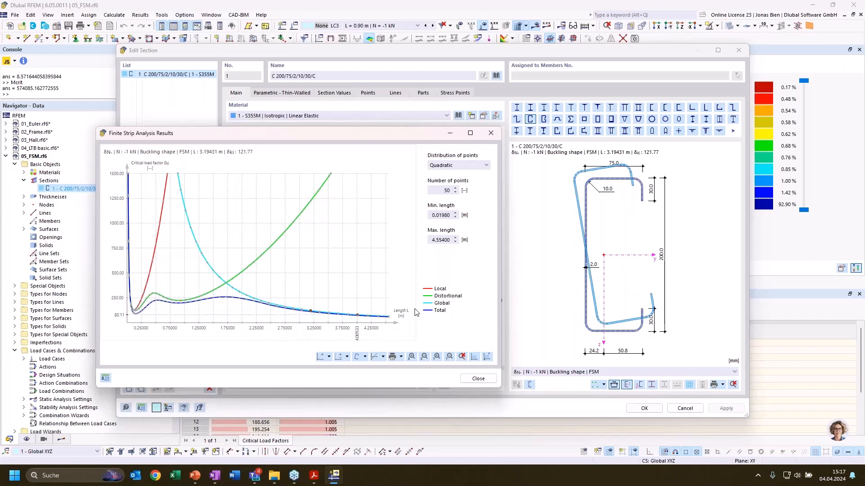
{"action": "left_click", "coordinate": [233, 296]}
{"action": "left_click", "coordinate": [247, 297]}
{"action": "left_click", "coordinate": [277, 307]}
Display the buckling shape at L = 2.60511 m as a 3D member and examine it from several angles
{"action": "left_click", "coordinate": [530, 385]}
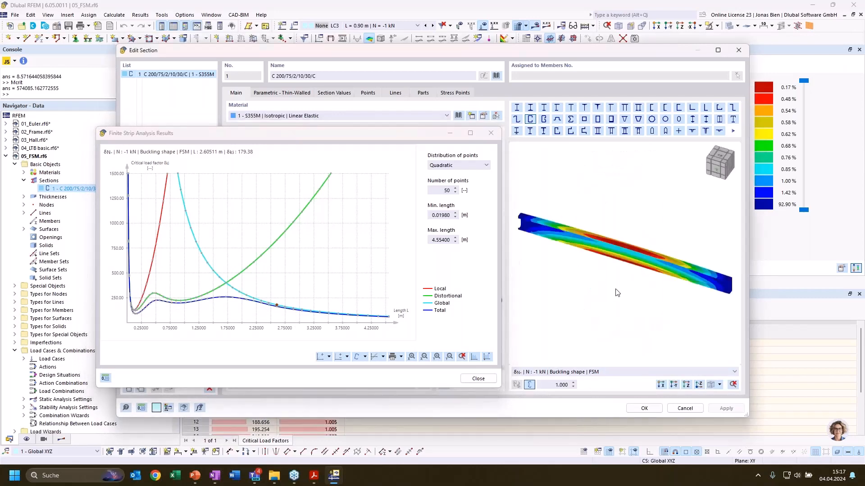
{"action": "middle_click_drag", "start_coordinate": [612, 270], "coordinate": [589, 195], "text": "ctrl"}
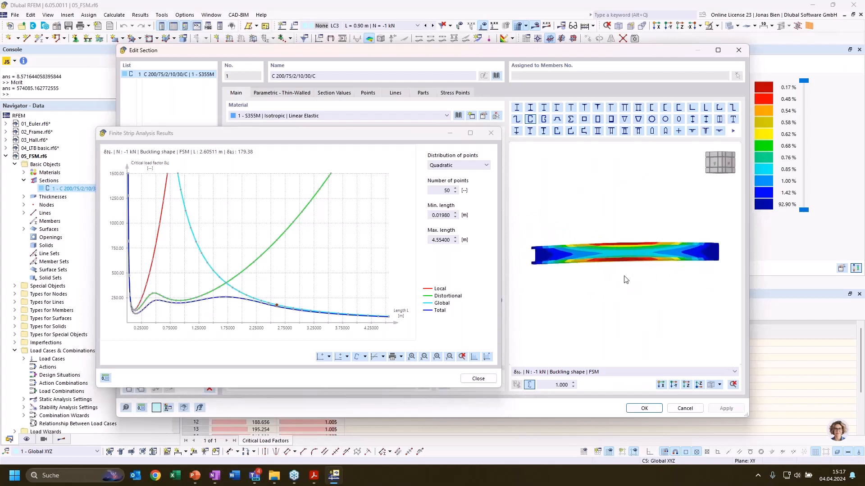
{"action": "middle_click_drag", "start_coordinate": [625, 280], "coordinate": [577, 320], "text": "ctrl"}
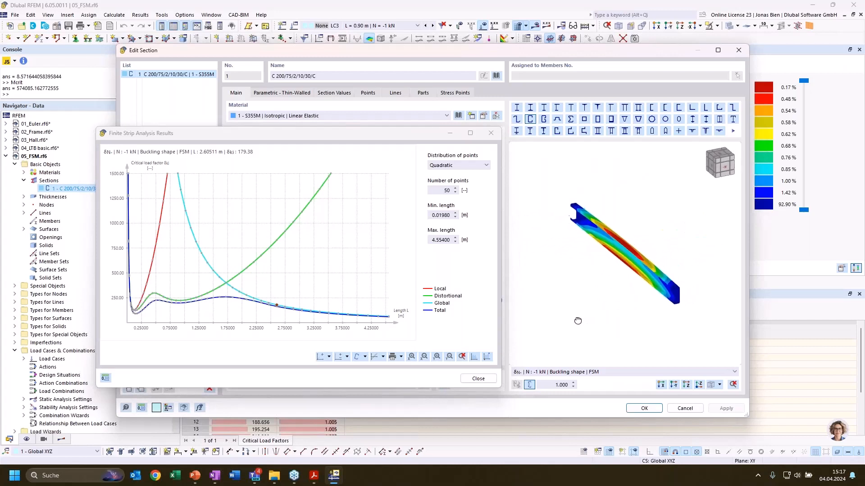
{"action": "scroll", "coordinate": [636, 248], "scroll_direction": "up", "scroll_amount": 1}
{"action": "scroll", "coordinate": [642, 245], "scroll_direction": "up", "scroll_amount": 1}
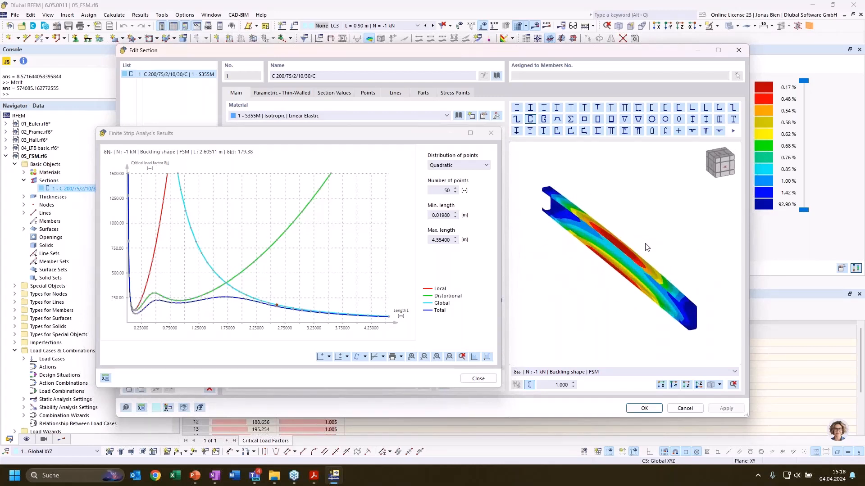
Examine the 3D buckling shapes on the total curve at L = 1.50036 m, 0.93382 m, 0.17277 m and 1.39649 m
{"action": "middle_click_drag", "start_coordinate": [642, 253], "coordinate": [640, 231], "text": "ctrl"}
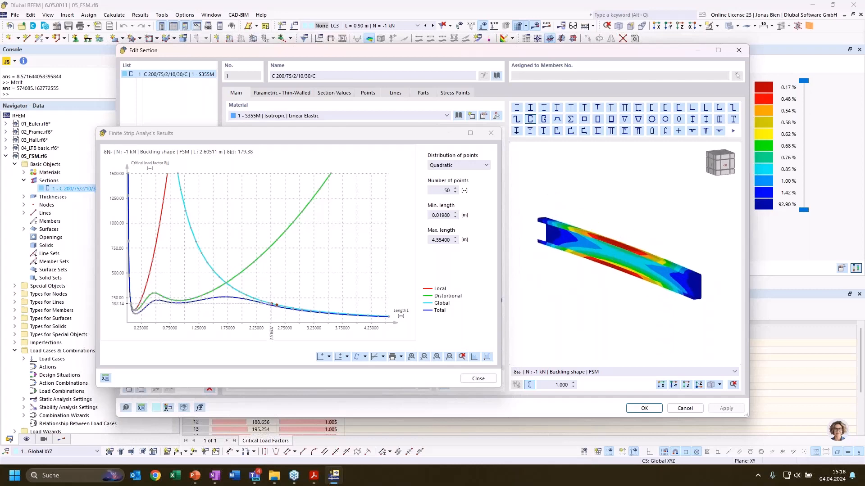
{"action": "left_click", "coordinate": [214, 300]}
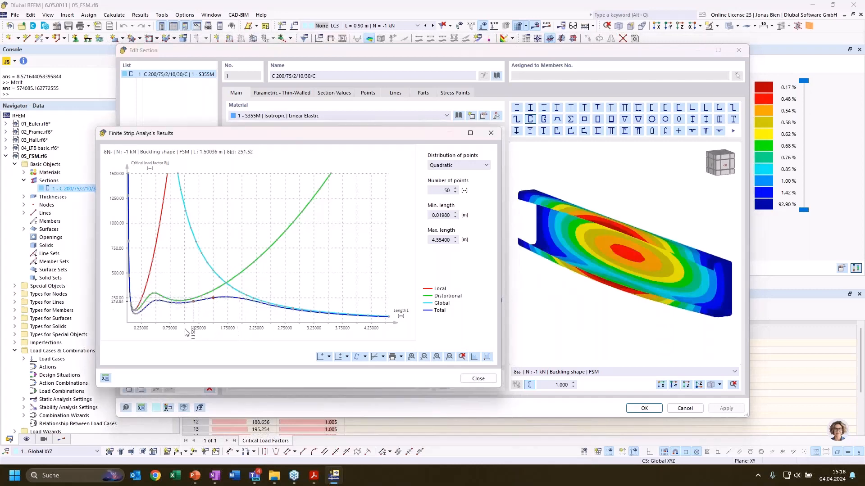
{"action": "left_click", "coordinate": [183, 308]}
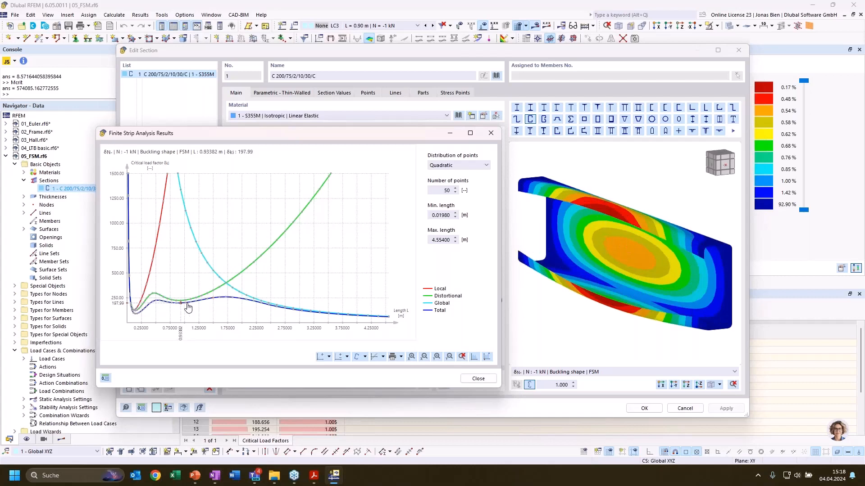
{"action": "left_click", "coordinate": [137, 316]}
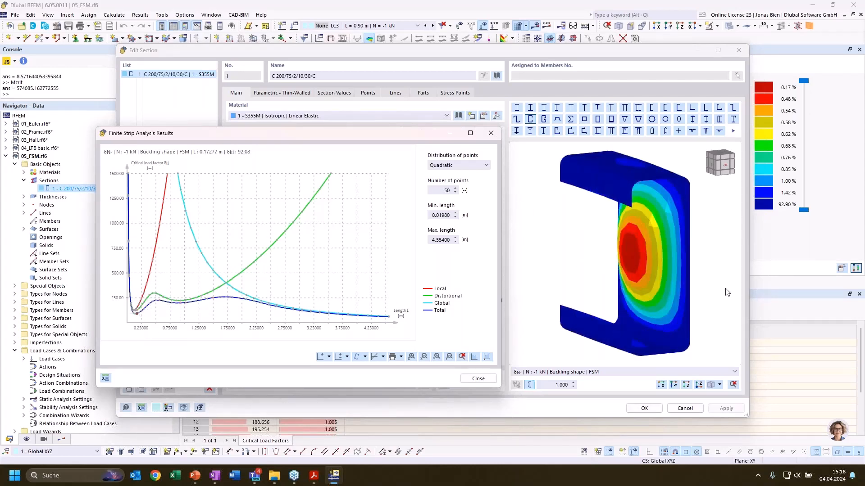
{"action": "middle_click_drag", "start_coordinate": [615, 278], "coordinate": [558, 285], "text": "ctrl"}
{"action": "middle_click_drag", "start_coordinate": [652, 276], "coordinate": [736, 286], "text": "ctrl"}
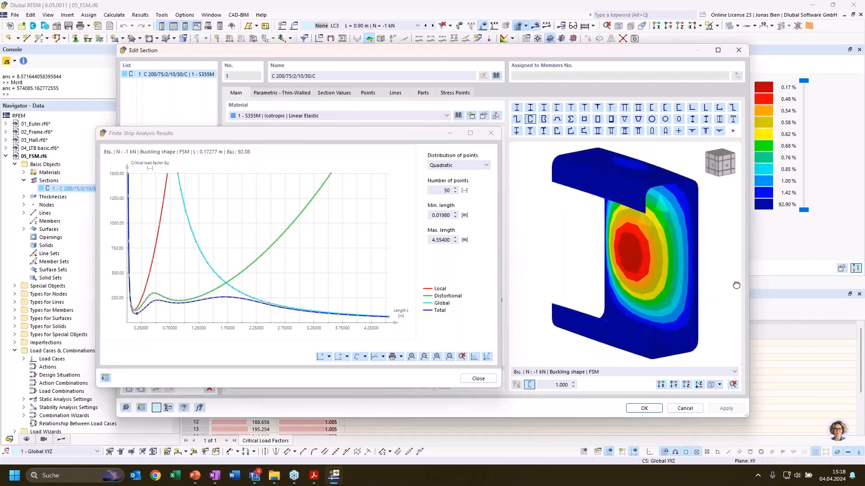
{"action": "left_click", "coordinate": [208, 303]}
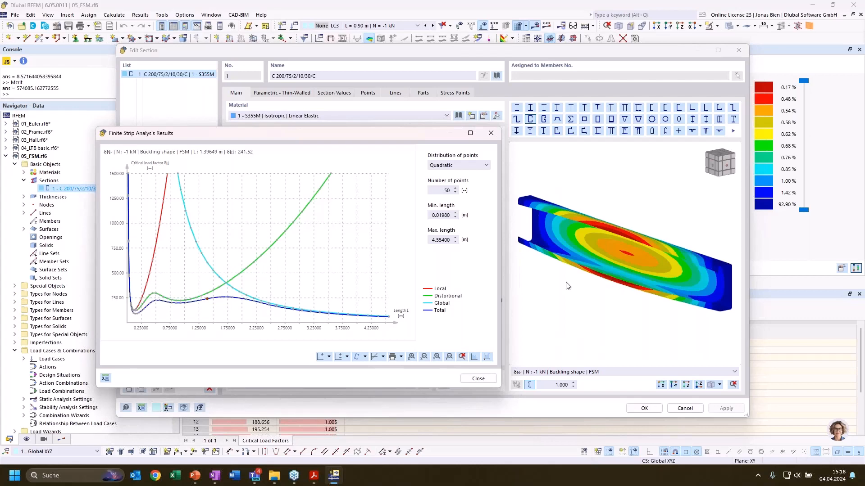
Check the available section result types, then close the finite strip analysis results and switch to the PowerPoint presentation
{"action": "left_click", "coordinate": [564, 376]}
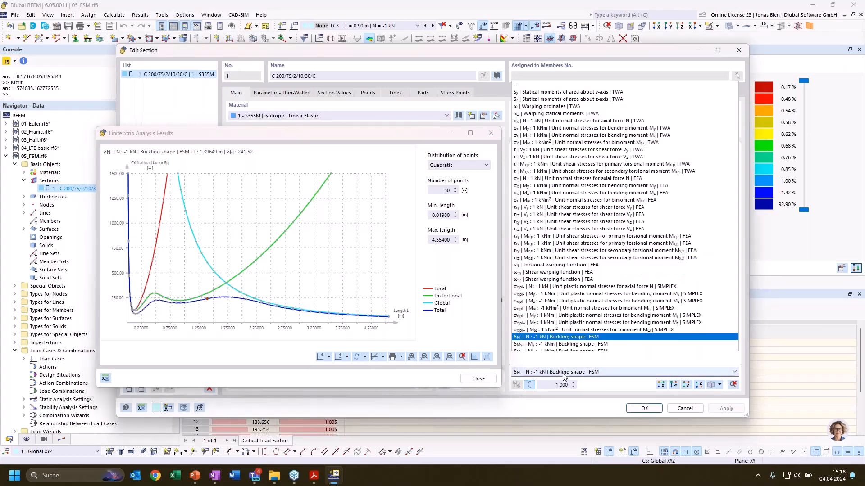
{"action": "left_click", "coordinate": [481, 379]}
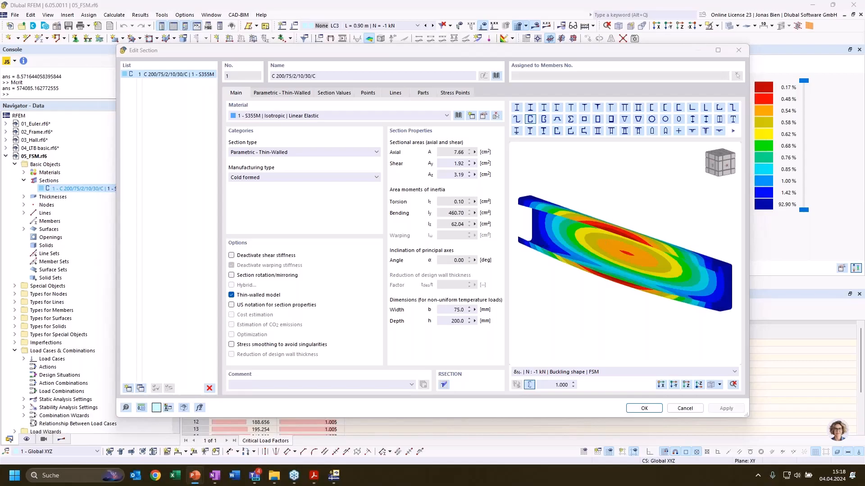
{"action": "left_click", "coordinate": [195, 475]}
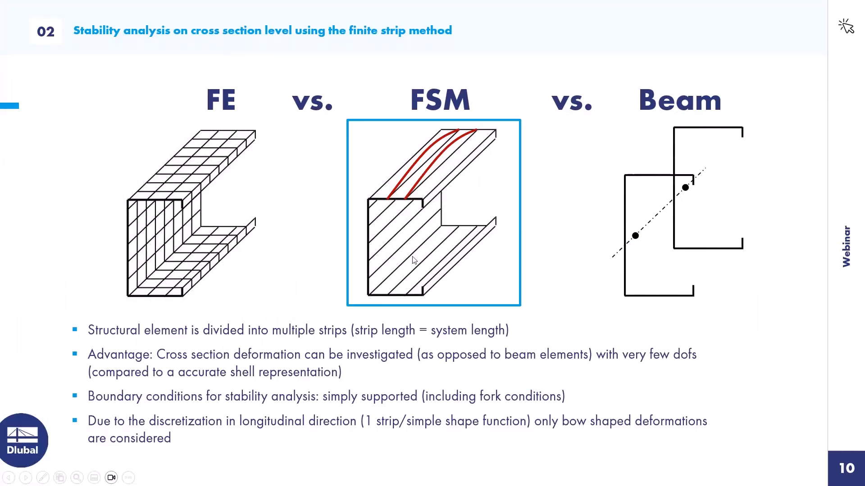
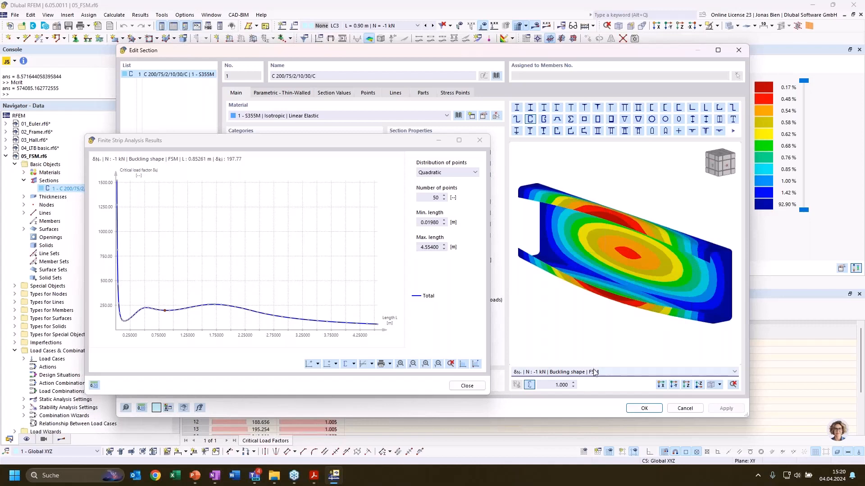
Close the finite strip analysis results and leave the C-section's editing dialog
{"action": "left_click", "coordinate": [196, 476]}
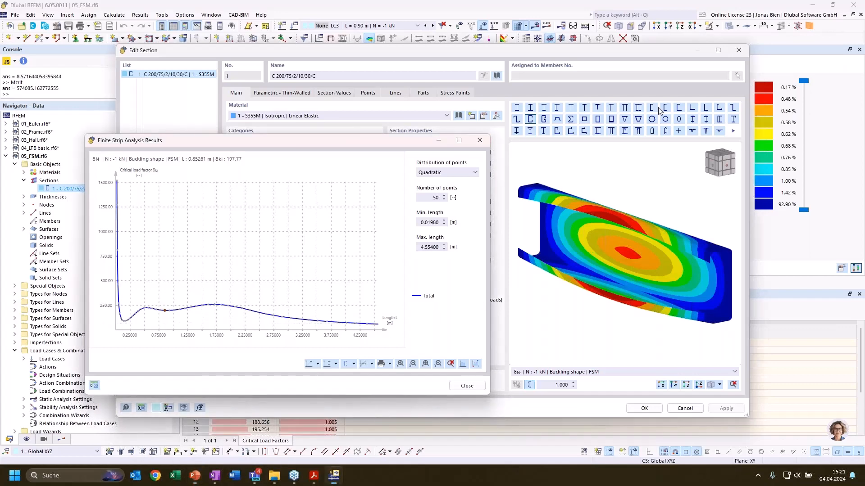
{"action": "left_click", "coordinate": [479, 140]}
{"action": "key", "text": "Escape"}
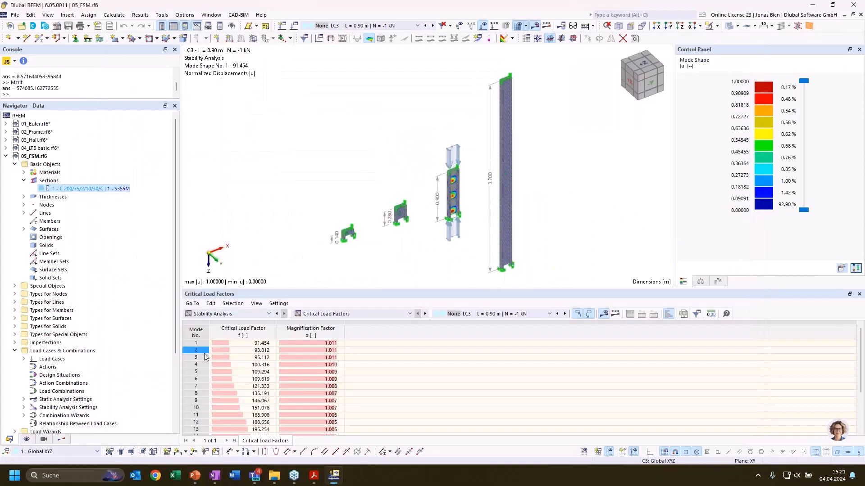
Show the stability results of load case LC2 and examine mode shape 1 of the 0.28 m column with its critical load factor
{"action": "left_click", "coordinate": [463, 314]}
{"action": "left_click", "coordinate": [481, 329]}
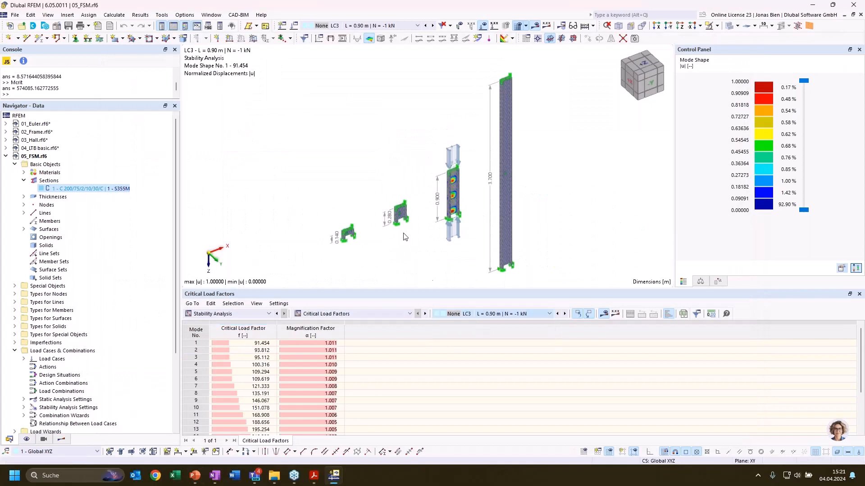
{"action": "double_click", "coordinate": [403, 233]}
{"action": "left_click", "coordinate": [503, 294]}
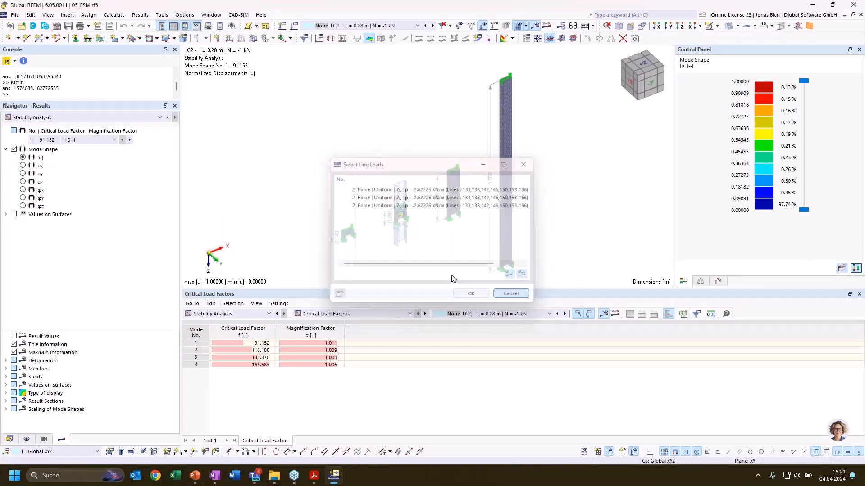
{"action": "scroll", "coordinate": [407, 221], "scroll_direction": "up", "scroll_amount": 5}
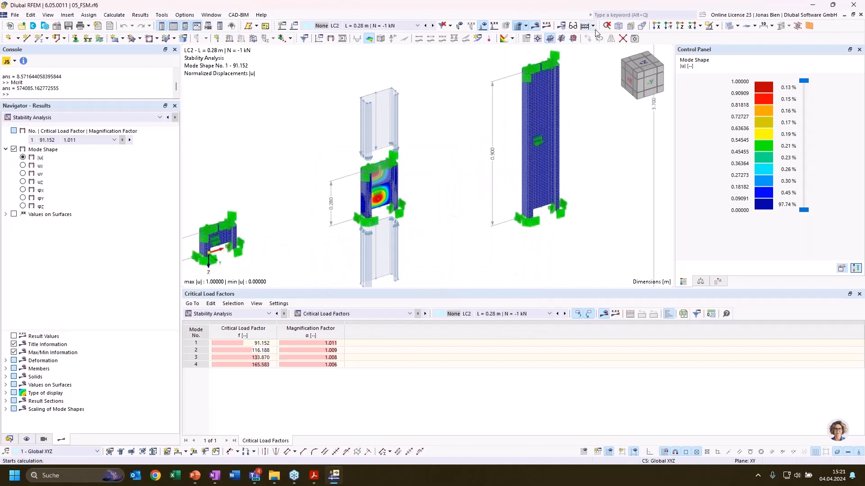
{"action": "scroll", "coordinate": [435, 163], "scroll_direction": "up", "scroll_amount": 4}
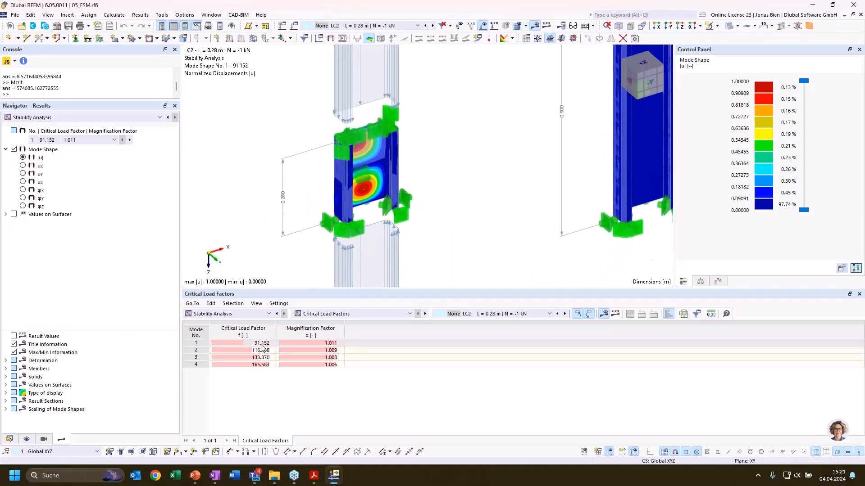
{"action": "left_click", "coordinate": [232, 343]}
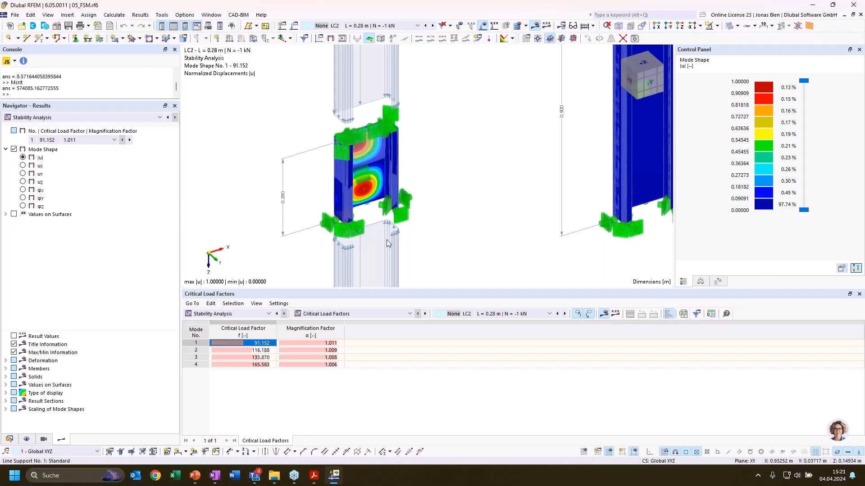
{"action": "scroll", "coordinate": [447, 188], "scroll_direction": "down", "scroll_amount": 1}
{"action": "middle_click_drag", "start_coordinate": [447, 188], "coordinate": [458, 167]}
{"action": "scroll", "coordinate": [458, 161], "scroll_direction": "down", "scroll_amount": 1}
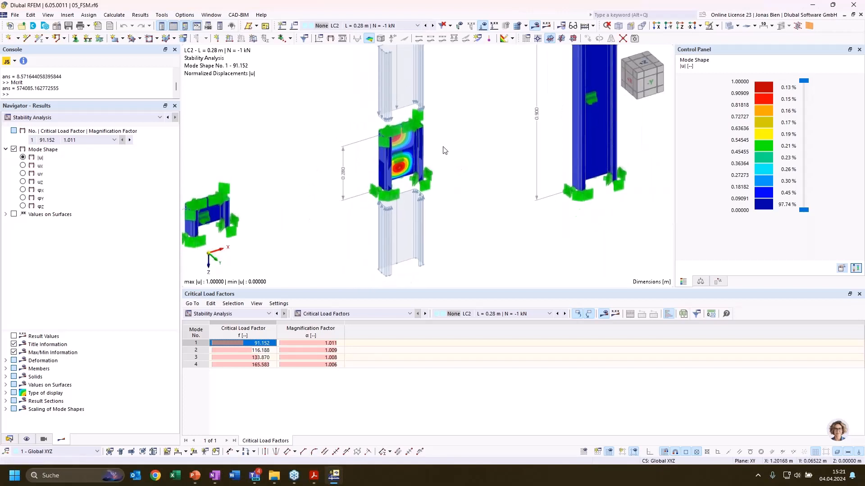
{"action": "scroll", "coordinate": [444, 149], "scroll_direction": "down", "scroll_amount": 1}
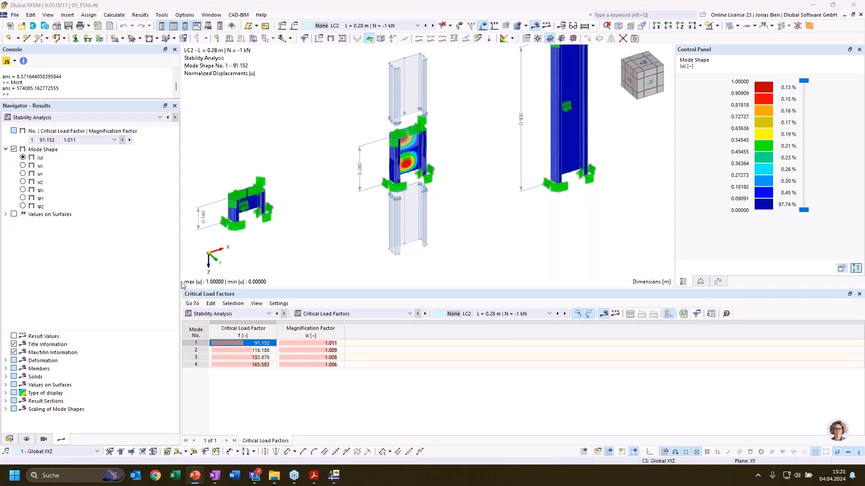
Switch to the PowerPoint presentation and reveal the m=1, m=2 and higher half-wave curves on the critical load factor diagram
{"action": "key", "text": "alt+Tab"}
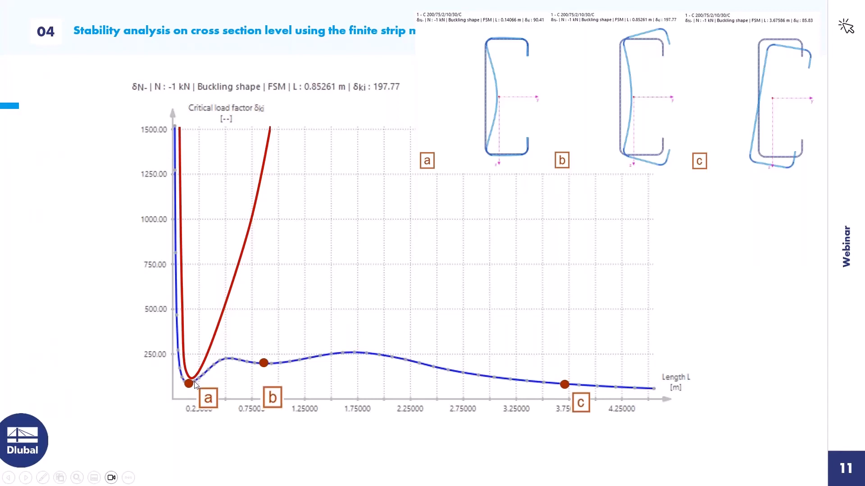
{"action": "key", "text": "Right"}
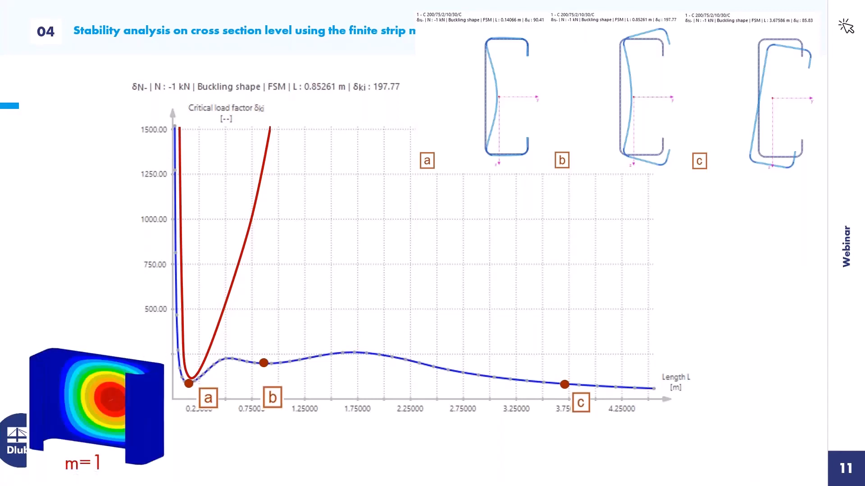
{"action": "key", "text": "Right"}
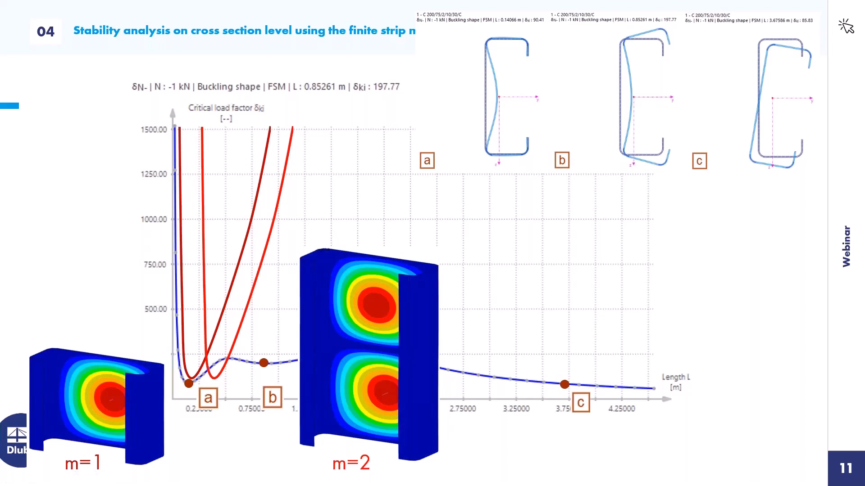
{"action": "key", "text": "Right"}
{"action": "key", "text": "Right"}
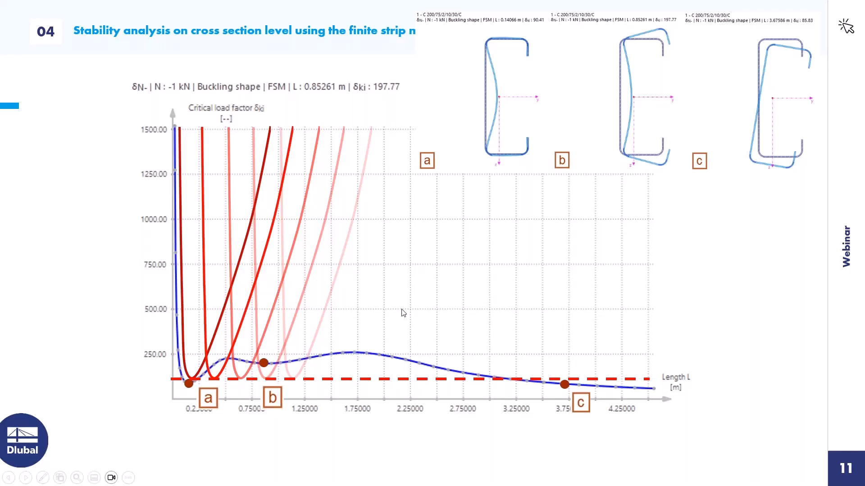
Return to RFEM and open the finite strip analysis results for section C 200/75/2/10/30/C under N = -1 kN
{"action": "key", "text": "alt+Tab"}
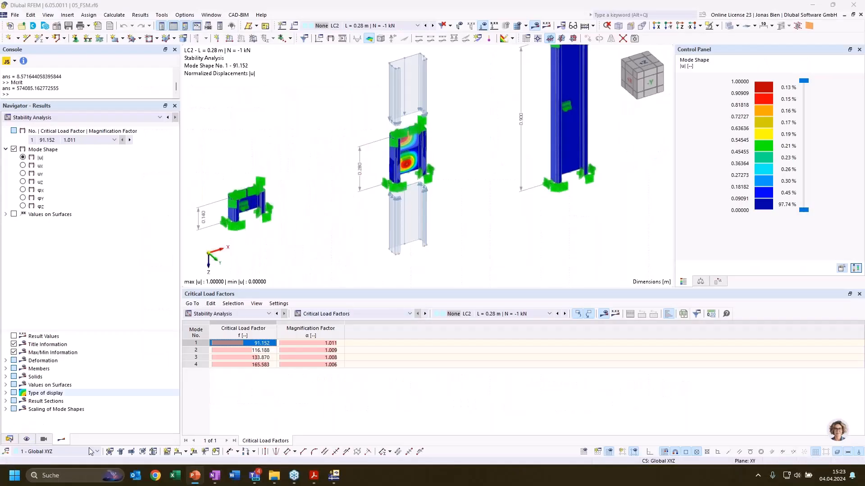
{"action": "left_click", "coordinate": [9, 439]}
{"action": "double_click", "coordinate": [88, 189]}
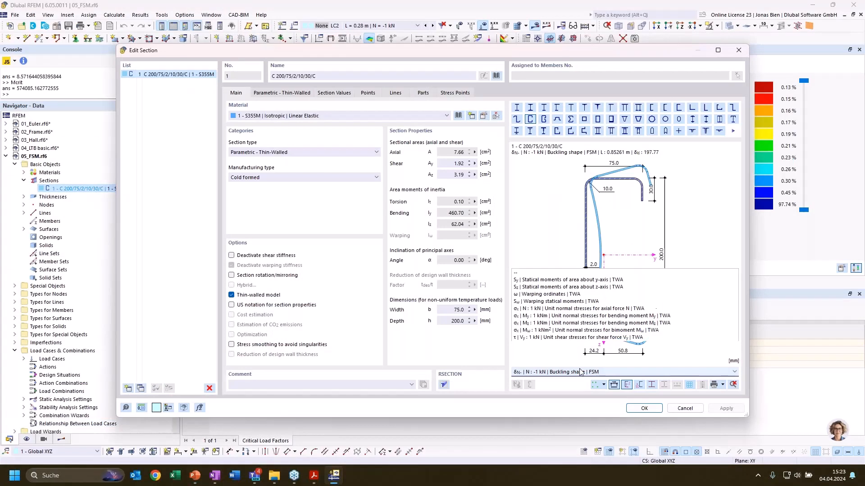
{"action": "left_click", "coordinate": [580, 372]}
{"action": "left_click", "coordinate": [585, 322]}
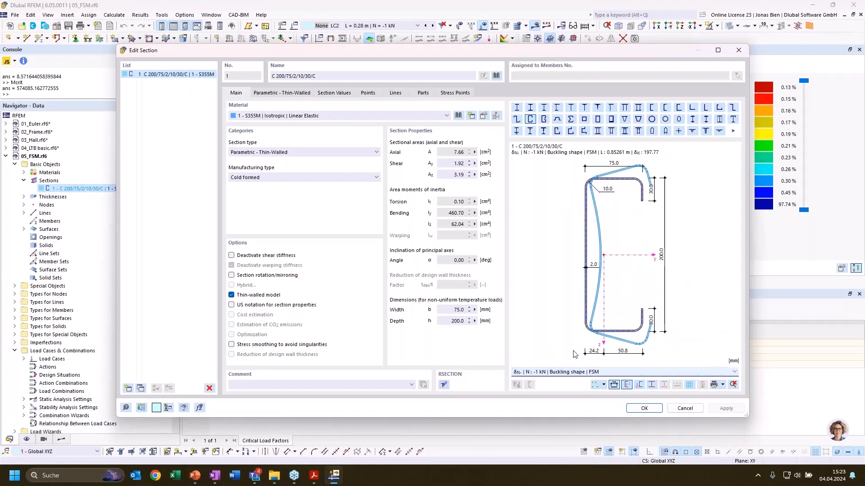
{"action": "left_click", "coordinate": [572, 372]}
{"action": "left_click", "coordinate": [568, 329]}
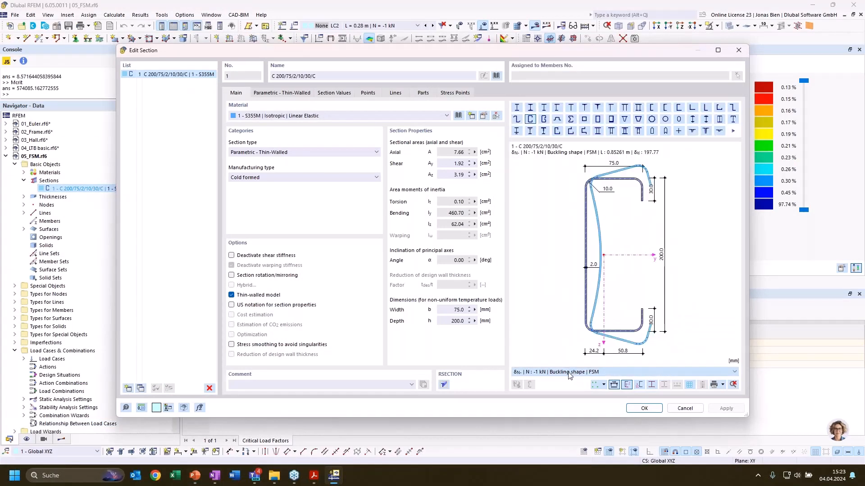
{"action": "scroll", "coordinate": [570, 375], "scroll_direction": "up", "scroll_amount": 1}
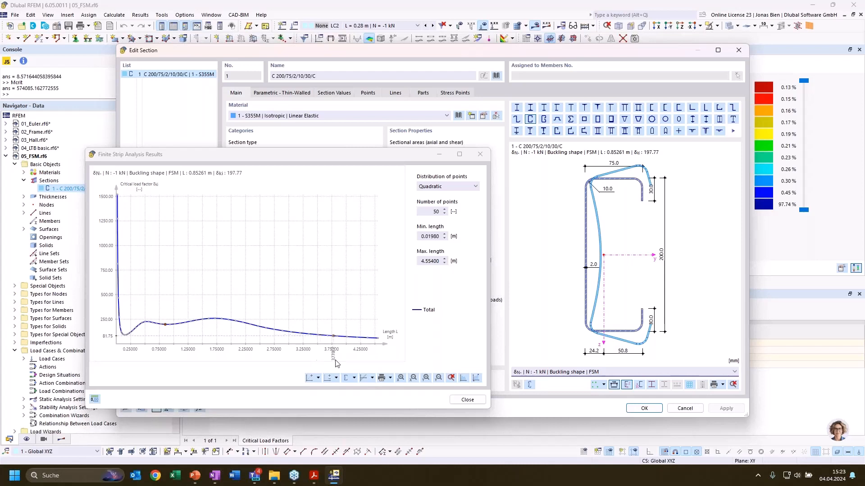
Add the distortional curve to the finite strip diagram for comparison with the total curve, then close the results and the section
{"action": "left_click", "coordinate": [354, 377]}
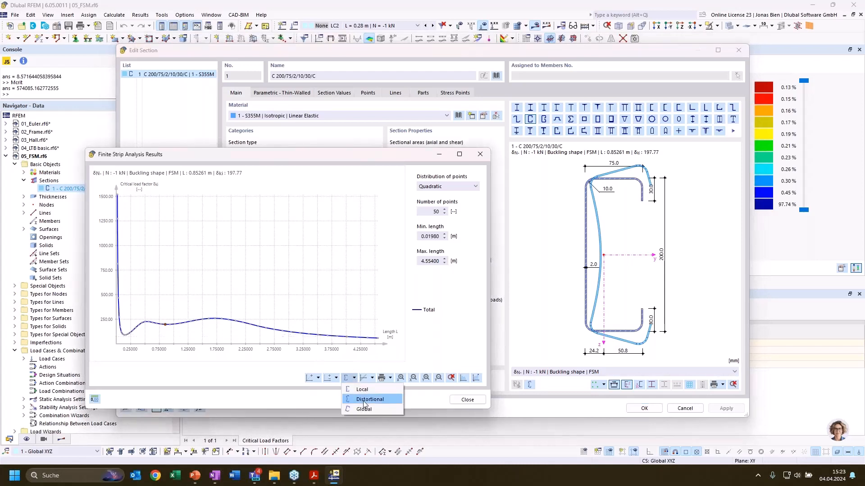
{"action": "left_click", "coordinate": [363, 400]}
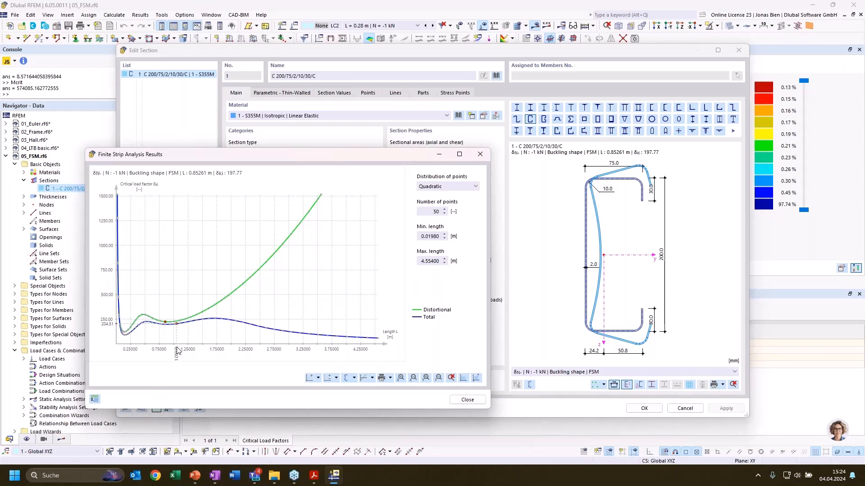
{"action": "left_click", "coordinate": [467, 399]}
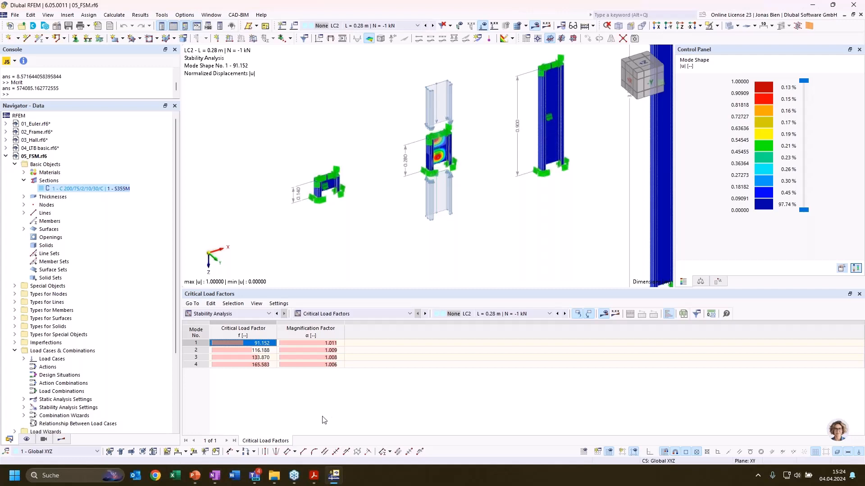
Collapse the 05_FSM model and switch to the 06_Joints model
{"action": "left_click", "coordinate": [6, 156]}
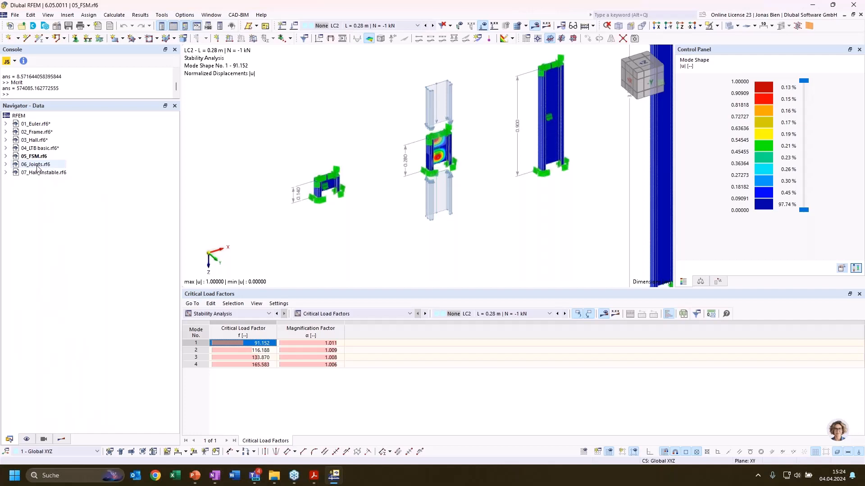
{"action": "double_click", "coordinate": [36, 164]}
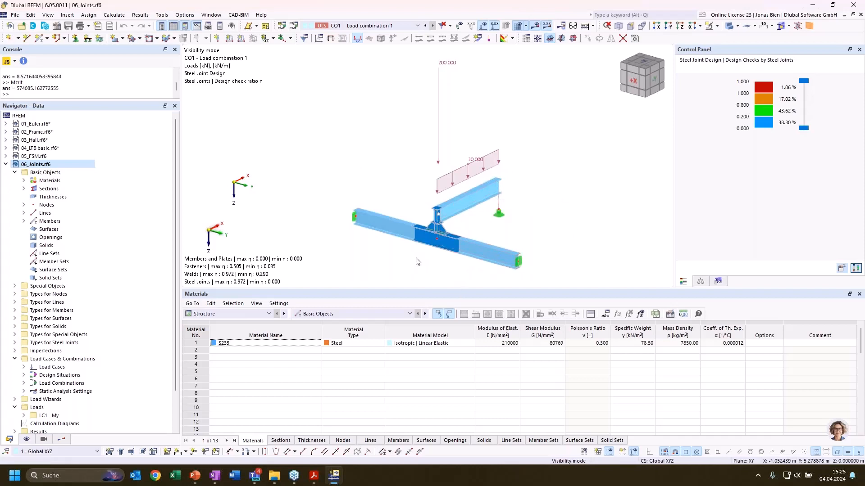
{"action": "scroll", "coordinate": [416, 262], "scroll_direction": "up", "scroll_amount": 1}
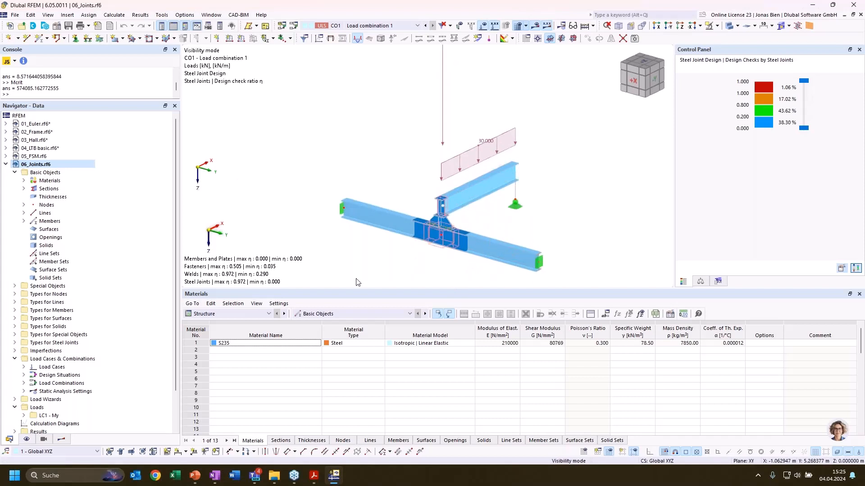
Open the steel joint at node 3, check the buckling analysis option in its Default ultimate configuration, and leave without changes
{"action": "left_click", "coordinate": [257, 313]}
{"action": "left_click", "coordinate": [261, 257]}
{"action": "double_click", "coordinate": [443, 248]}
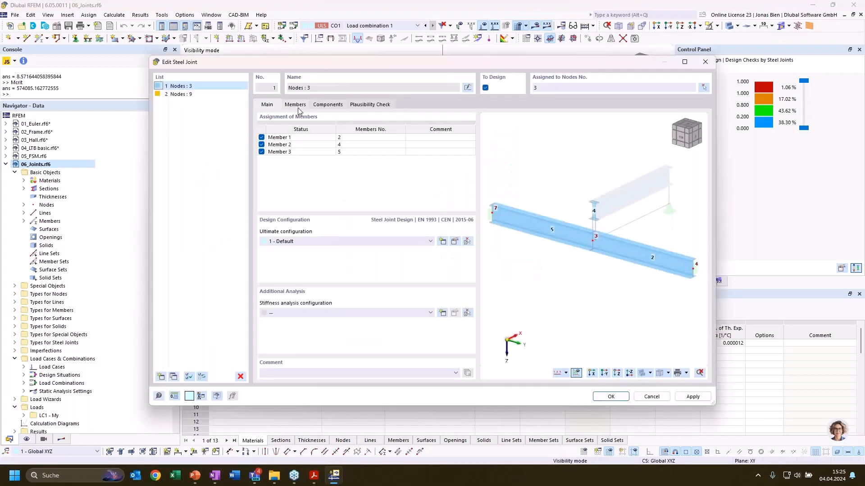
{"action": "left_click", "coordinate": [455, 242]}
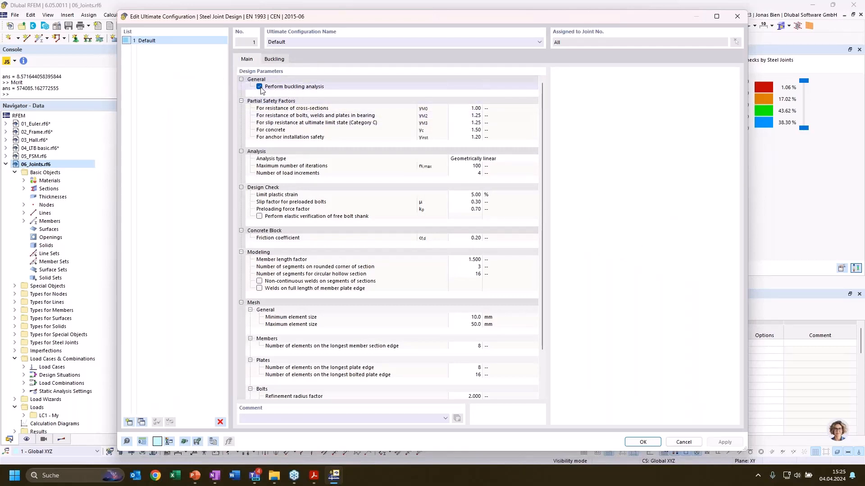
{"action": "left_click", "coordinate": [682, 443]}
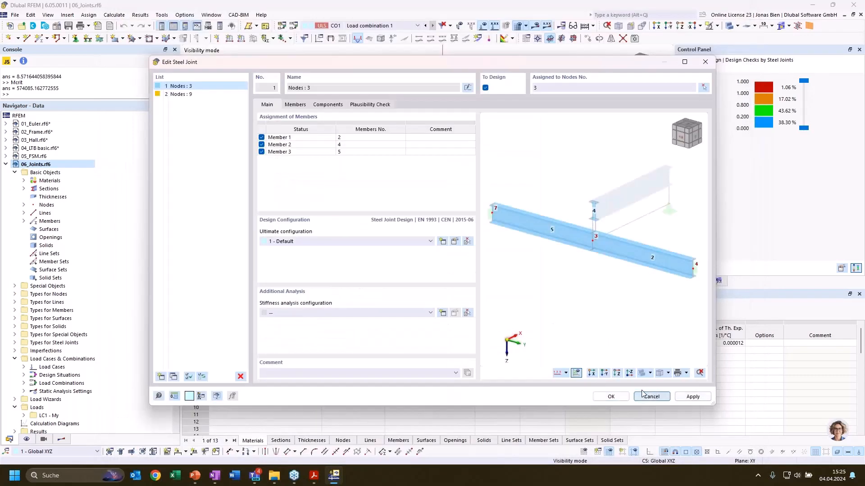
{"action": "left_click", "coordinate": [666, 397]}
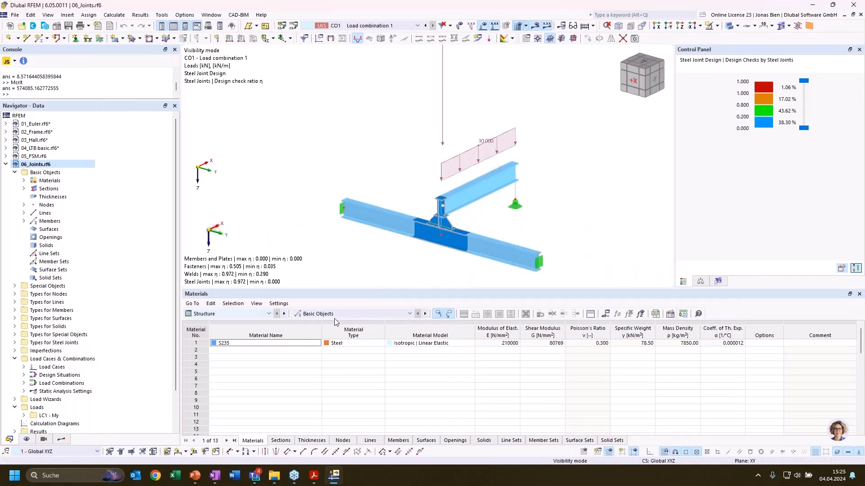
Display the steel joint design buckling analysis results and check the critical load factor of mode shape 1 at node 3
{"action": "left_click", "coordinate": [346, 314]}
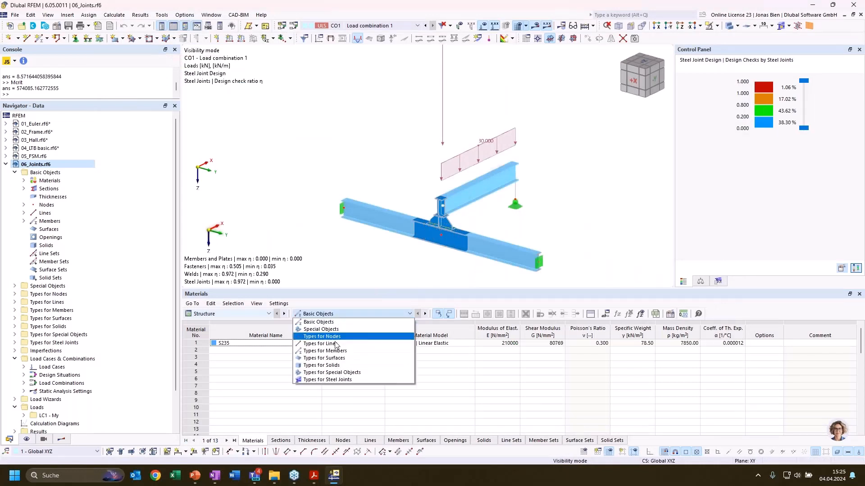
{"action": "left_click", "coordinate": [334, 380]}
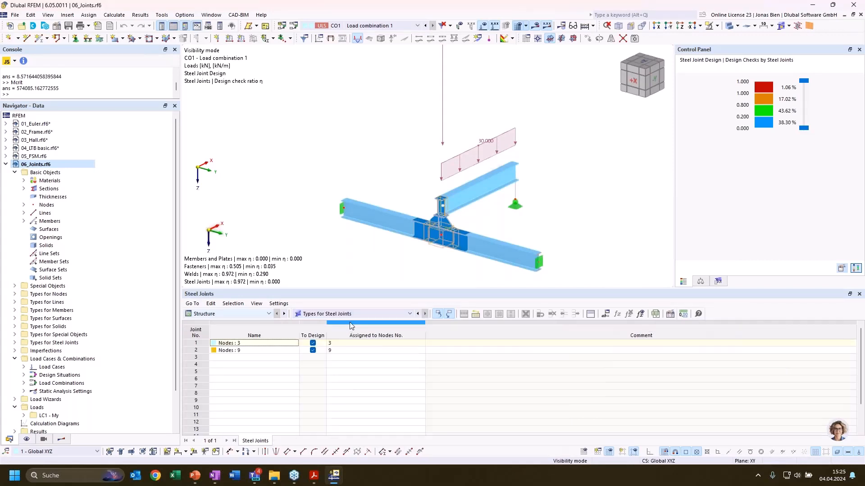
{"action": "left_click", "coordinate": [240, 315]}
{"action": "left_click", "coordinate": [219, 374]}
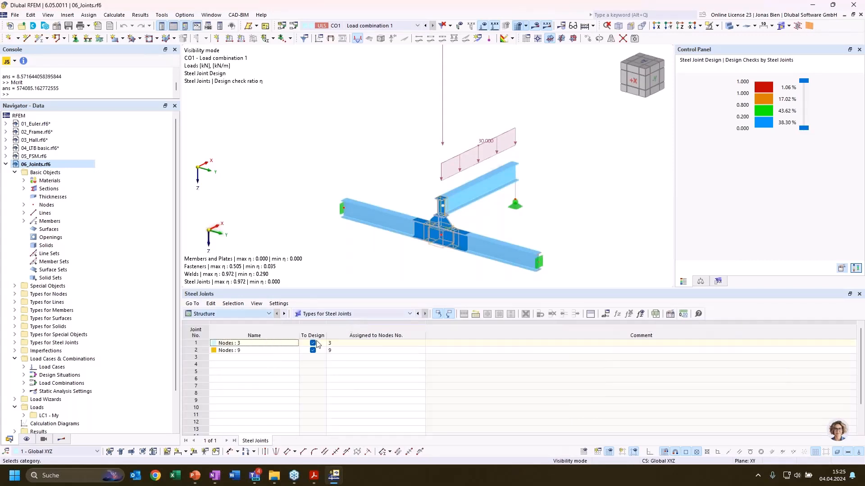
{"action": "left_click", "coordinate": [360, 314]}
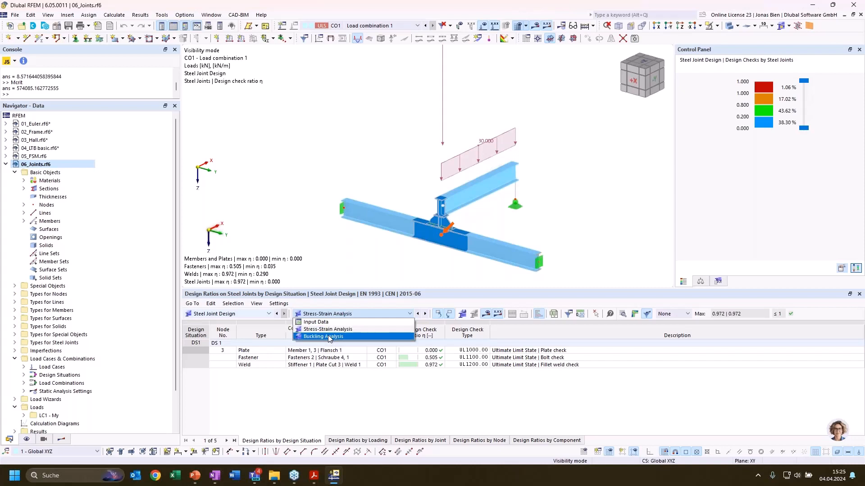
{"action": "left_click", "coordinate": [335, 337]}
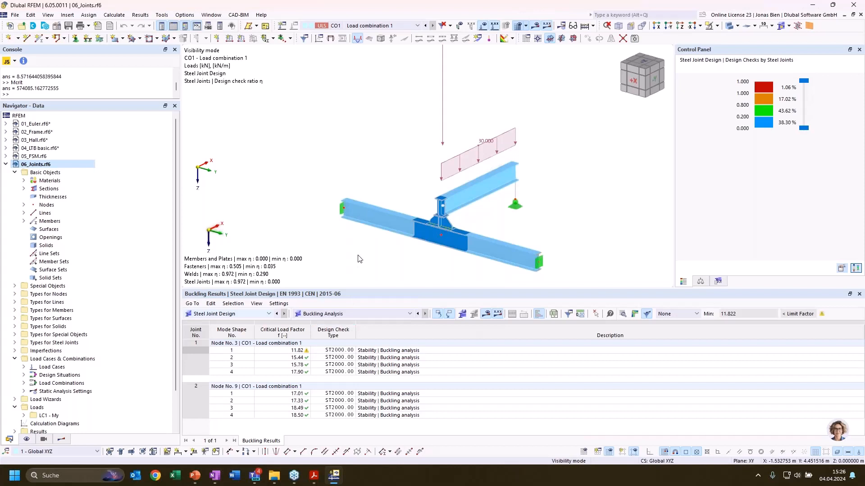
{"action": "left_click", "coordinate": [344, 350]}
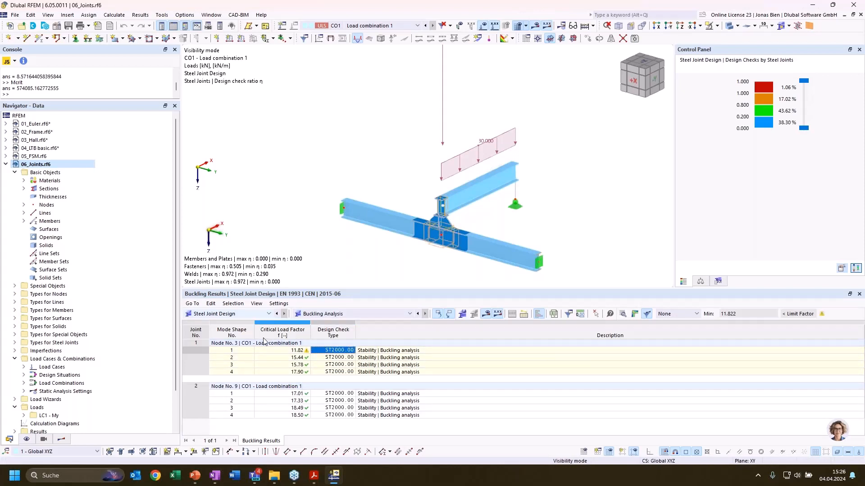
{"action": "left_click", "coordinate": [293, 353]}
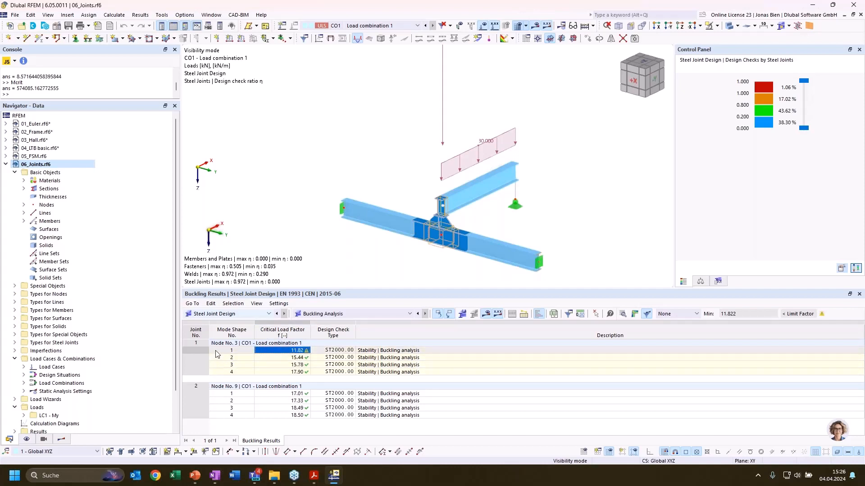
Open the steel joint results for mode shape 1 of the joint at node 3 and move the window clear of the mode list
{"action": "left_click", "coordinate": [216, 351]}
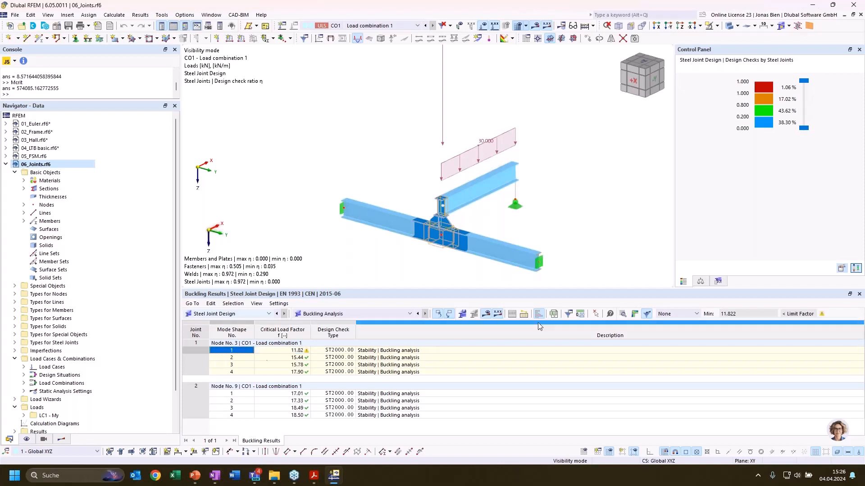
{"action": "left_click", "coordinate": [635, 314]}
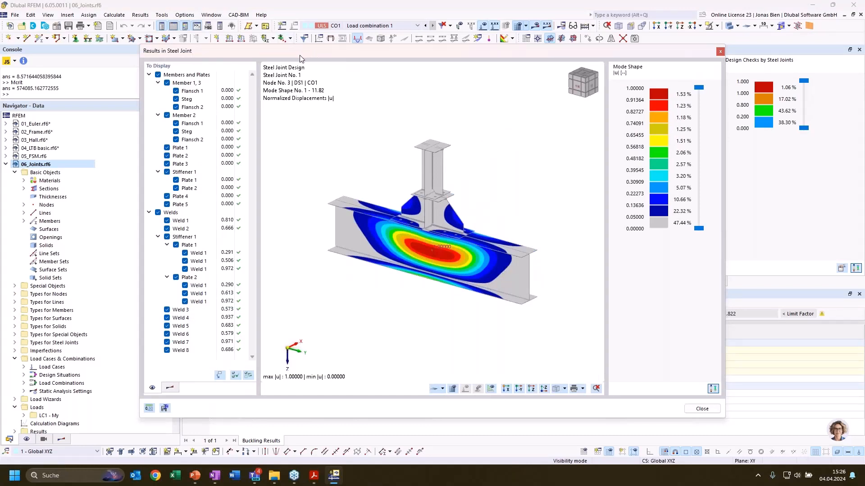
{"action": "left_click_drag", "start_coordinate": [299, 55], "coordinate": [408, 51]}
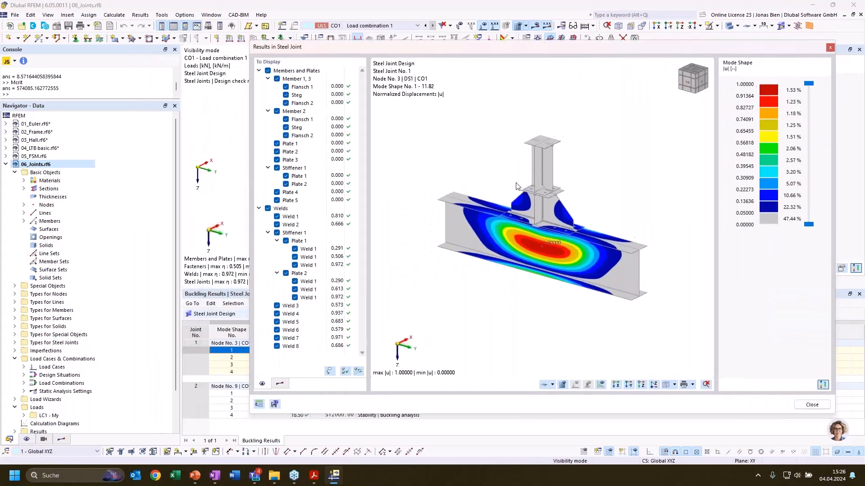
Compare mode shapes 1 to 4 of the joint at node 3, examine the first one from closer up, and close the joint results
{"action": "left_click", "coordinate": [232, 358]}
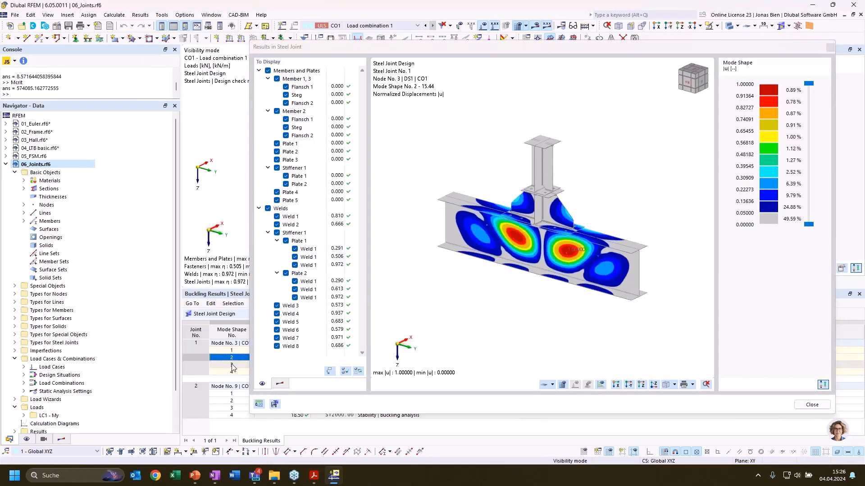
{"action": "left_click", "coordinate": [232, 364]}
{"action": "left_click", "coordinate": [232, 372]}
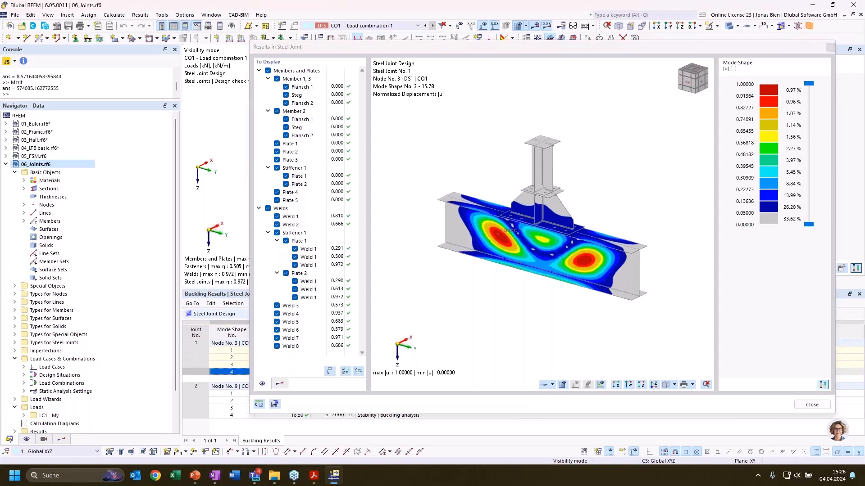
{"action": "left_click", "coordinate": [232, 350]}
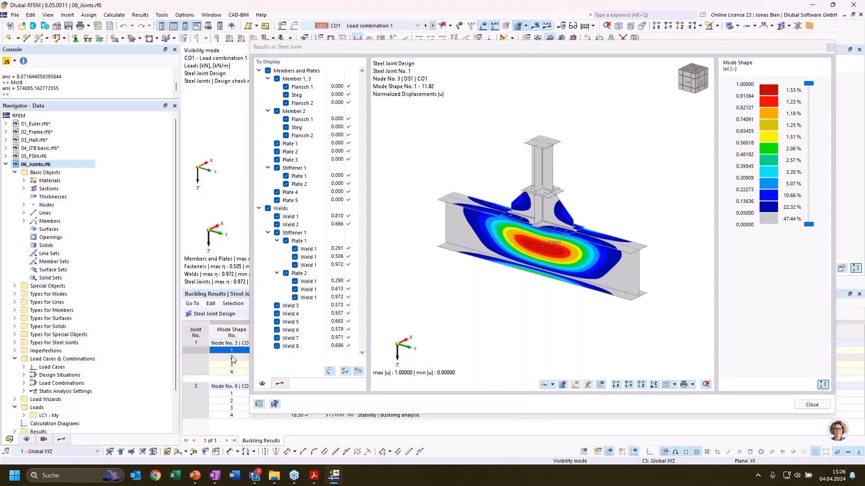
{"action": "left_click", "coordinate": [232, 358]}
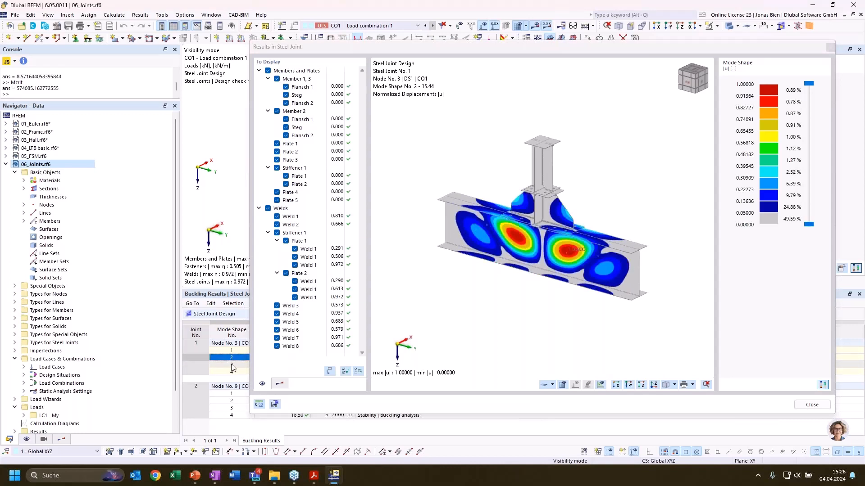
{"action": "left_click", "coordinate": [231, 351]}
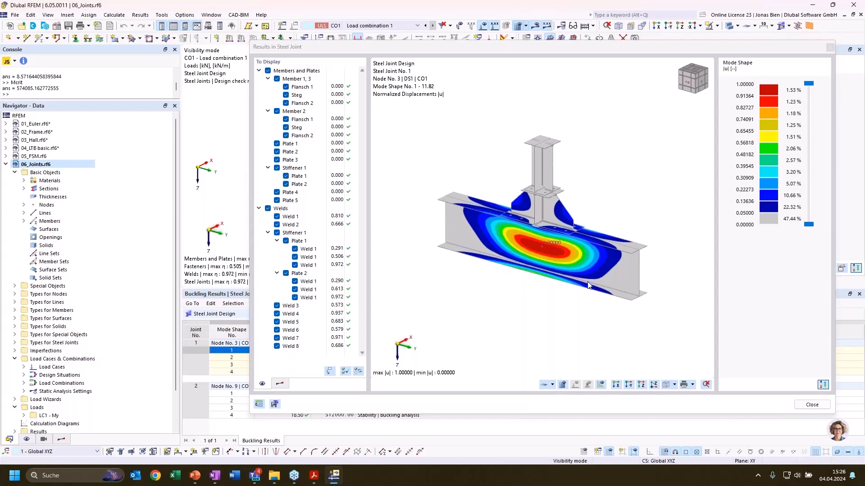
{"action": "mouse_move", "coordinate": [574, 222]}
{"action": "middle_mouse_down", "text": "ctrl"}
{"action": "mouse_move", "coordinate": [481, 223]}
{"action": "mouse_move", "coordinate": [585, 244]}
{"action": "mouse_move", "coordinate": [568, 225]}
{"action": "mouse_move", "coordinate": [592, 187]}
{"action": "mouse_move", "coordinate": [569, 216]}
{"action": "mouse_move", "coordinate": [571, 229]}
{"action": "middle_mouse_up", "text": "ctrl"}
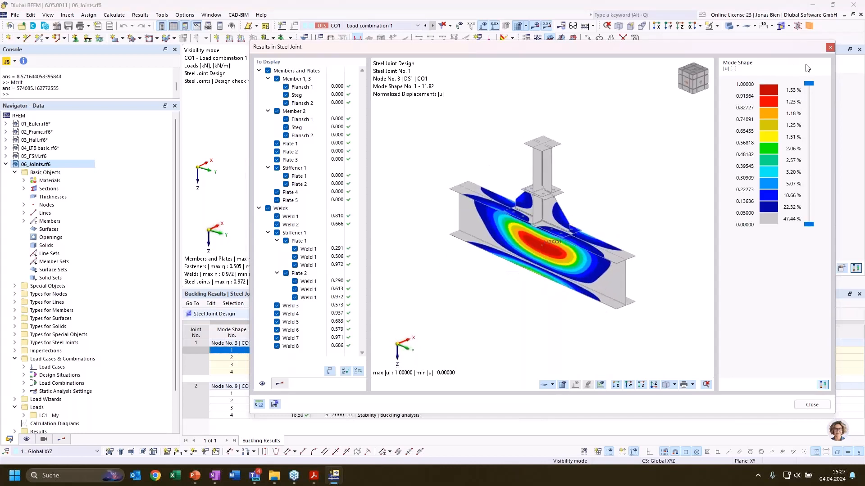
{"action": "scroll", "coordinate": [531, 257], "scroll_direction": "up", "scroll_amount": 1}
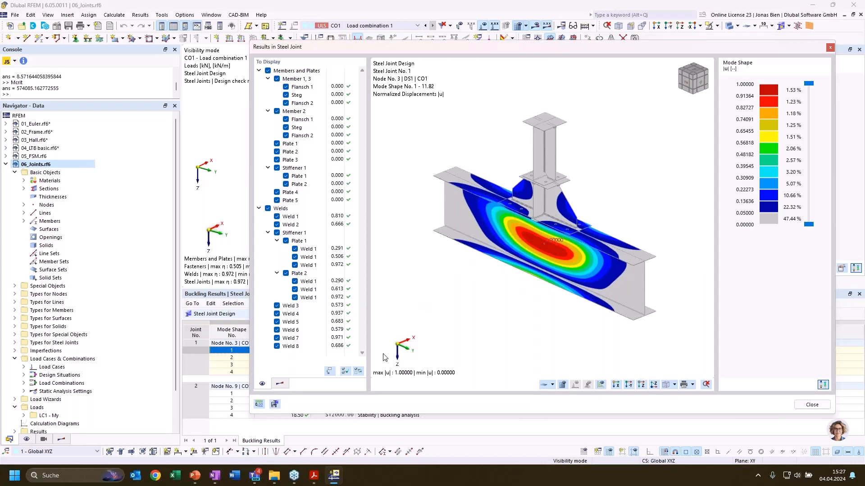
{"action": "left_click", "coordinate": [829, 47]}
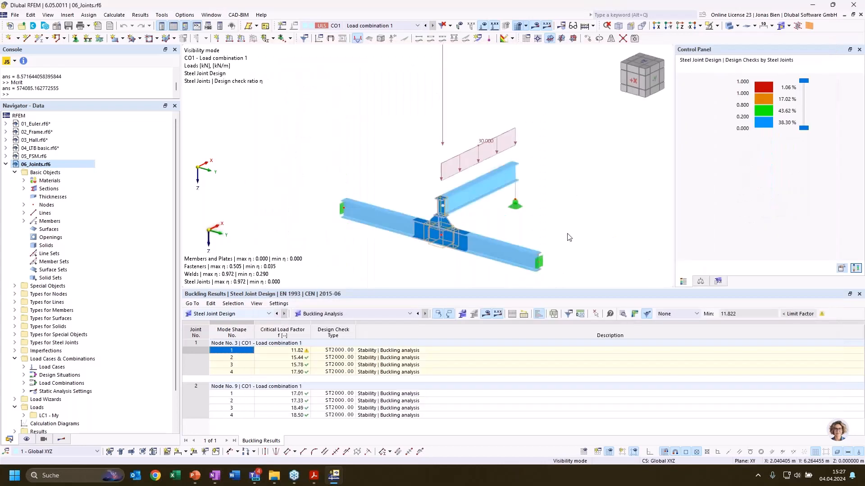
Review the critical load factor of mode shape 1 at node 3 and the joint in the model, then switch to PowerPoint
{"action": "left_click", "coordinate": [282, 353]}
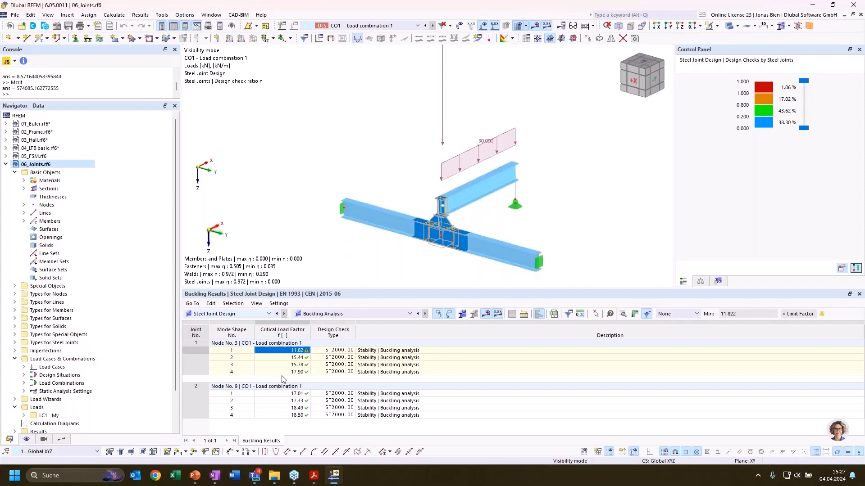
{"action": "left_click", "coordinate": [291, 357]}
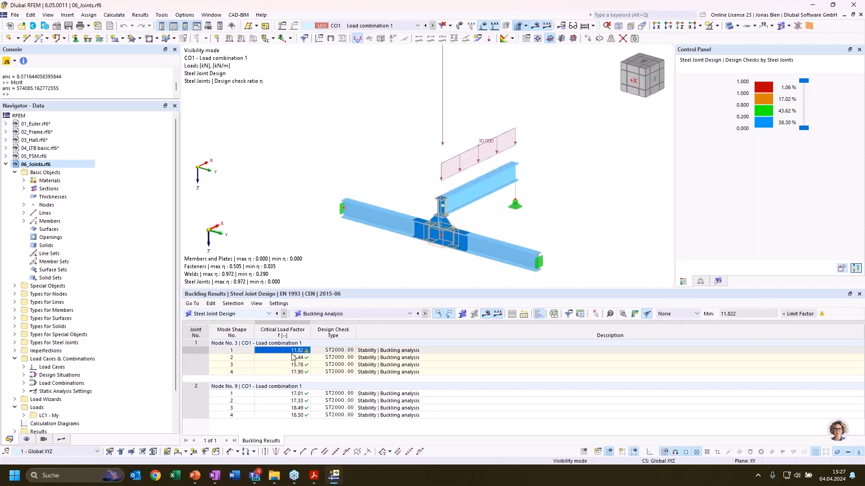
{"action": "left_click", "coordinate": [293, 351]}
{"action": "scroll", "coordinate": [502, 237], "scroll_direction": "up", "scroll_amount": 5}
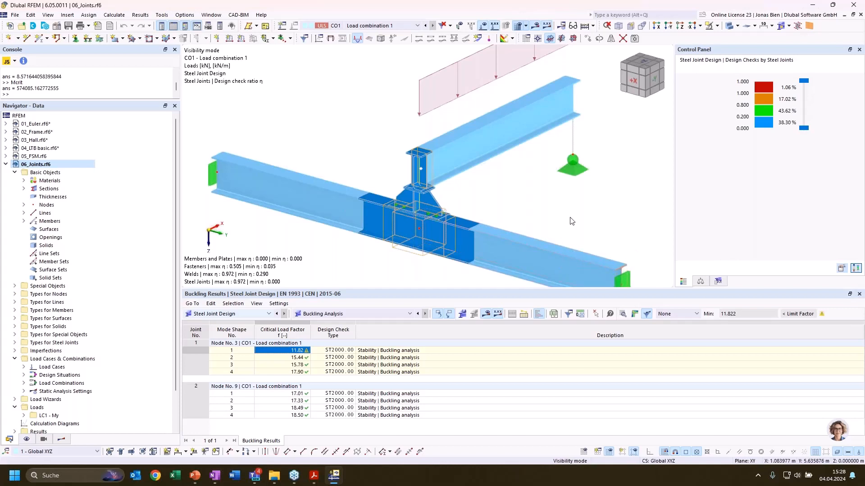
{"action": "middle_click_drag", "start_coordinate": [583, 244], "coordinate": [549, 208]}
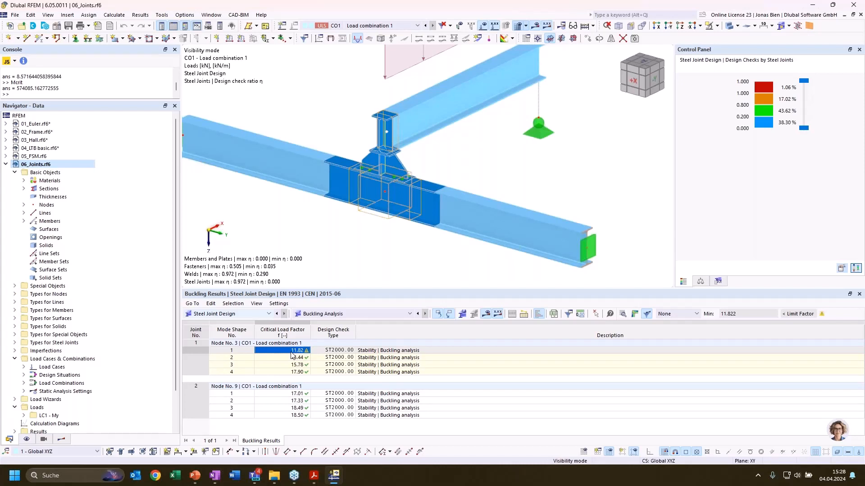
{"action": "left_click", "coordinate": [195, 475]}
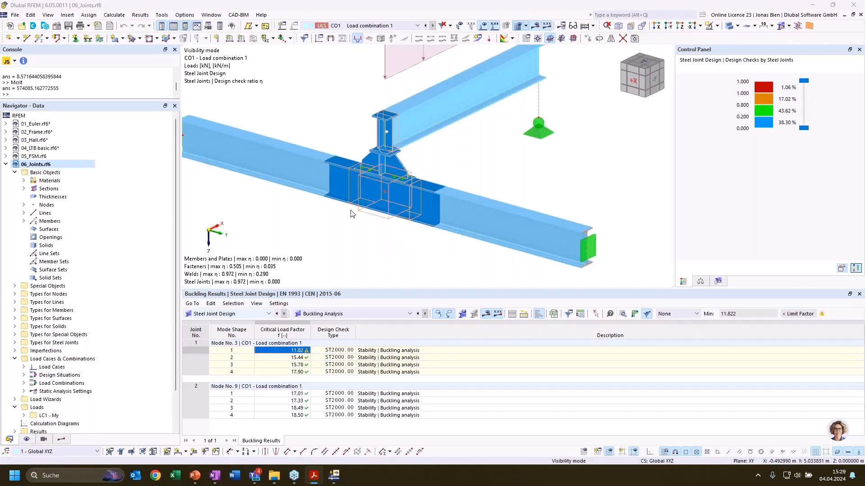
Cancel the visibility mode in RFEM to display the whole 06_Joints model with both steel joints
{"action": "scroll", "coordinate": [352, 213], "scroll_direction": "down", "scroll_amount": 3}
{"action": "scroll", "coordinate": [345, 265], "scroll_direction": "up", "scroll_amount": 2}
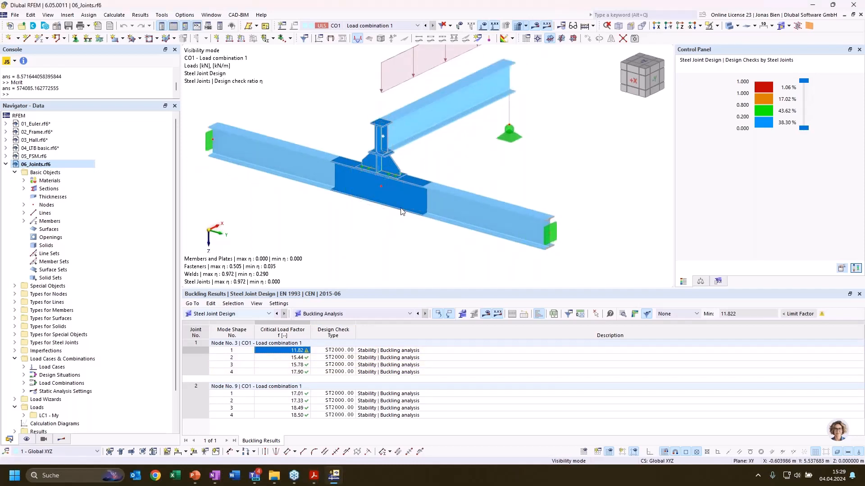
{"action": "left_click", "coordinate": [717, 26]}
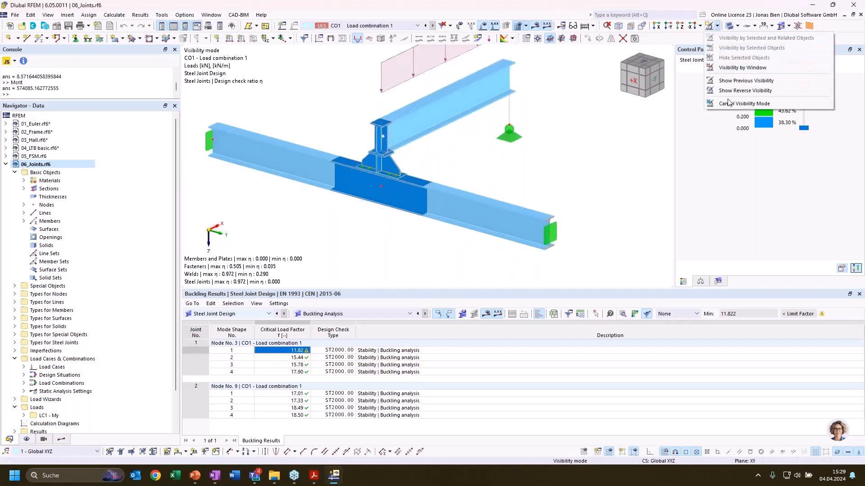
{"action": "left_click", "coordinate": [743, 103]}
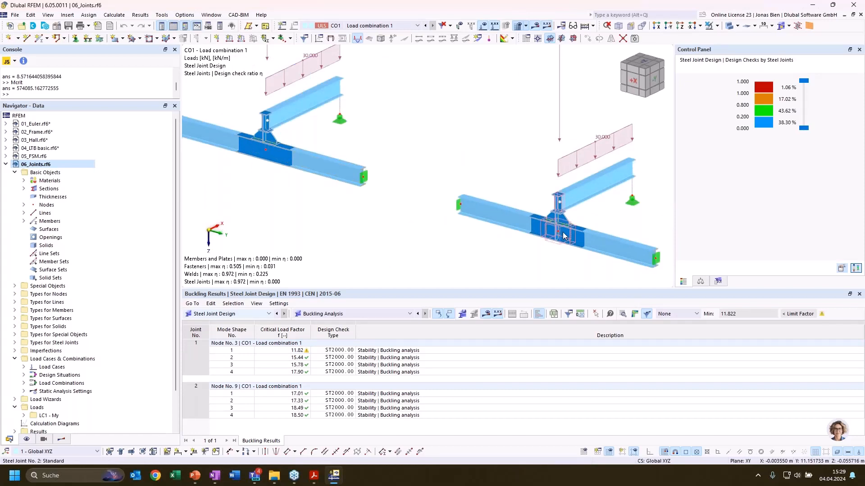
Check the critical load factor of mode shape 1 at node 9, inspect that mode shape in the steel joint results, and close them
{"action": "scroll", "coordinate": [552, 233], "scroll_direction": "up", "scroll_amount": 5}
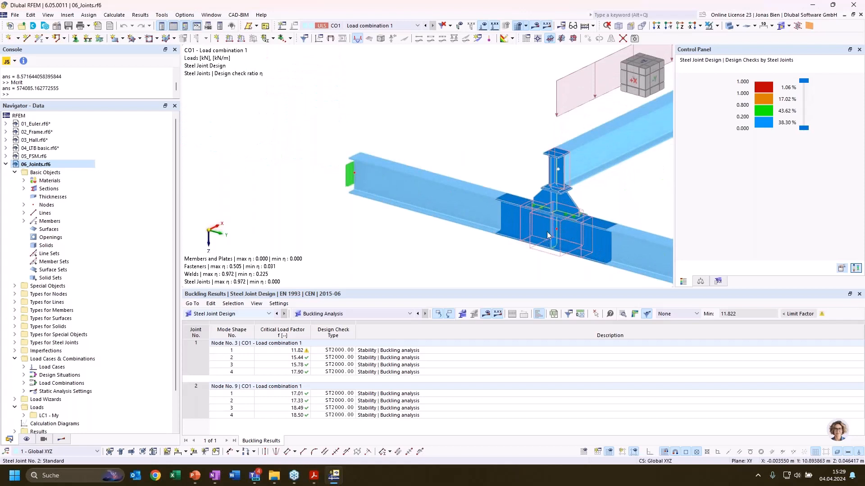
{"action": "left_click", "coordinate": [299, 395]}
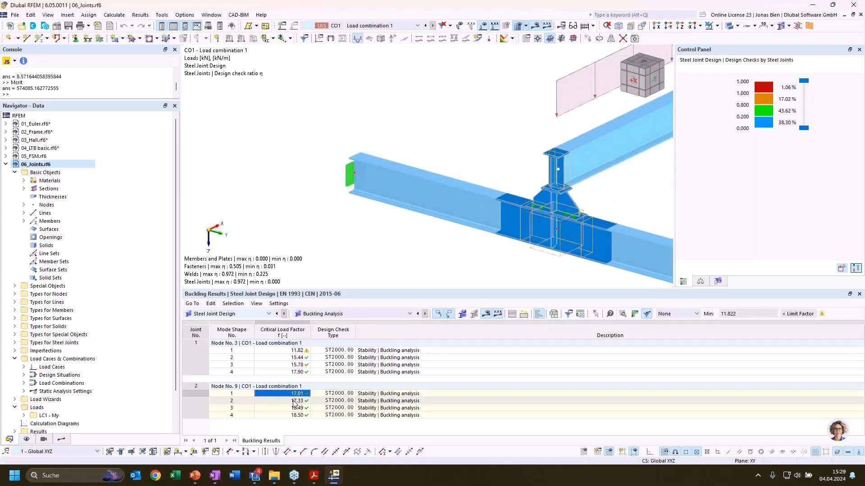
{"action": "scroll", "coordinate": [355, 223], "scroll_direction": "down", "scroll_amount": 3}
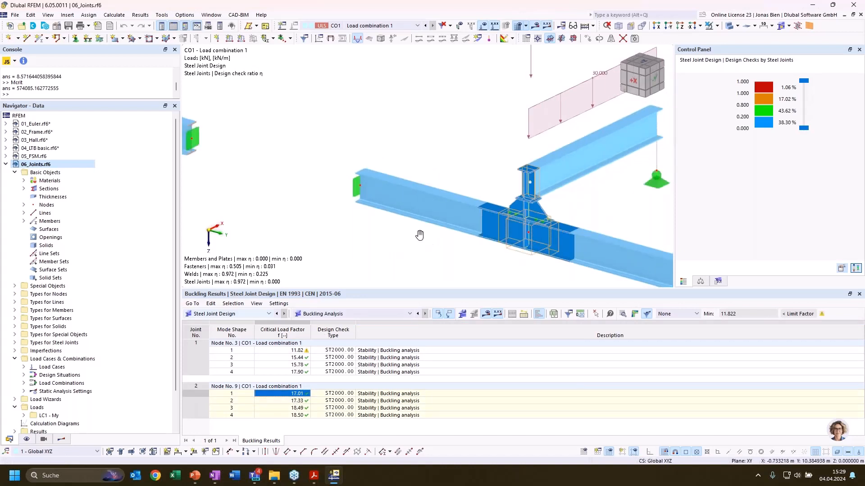
{"action": "middle_click_drag", "start_coordinate": [356, 223], "coordinate": [245, 208]}
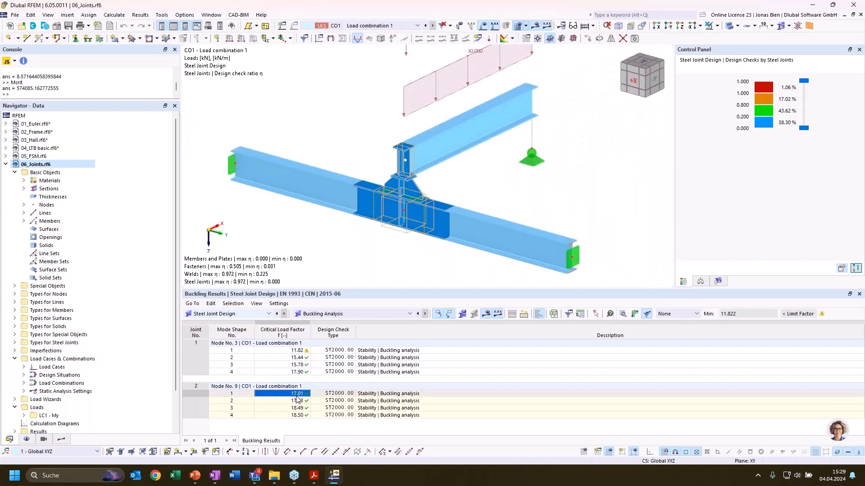
{"action": "left_click", "coordinate": [403, 216]}
{"action": "left_click", "coordinate": [635, 314]}
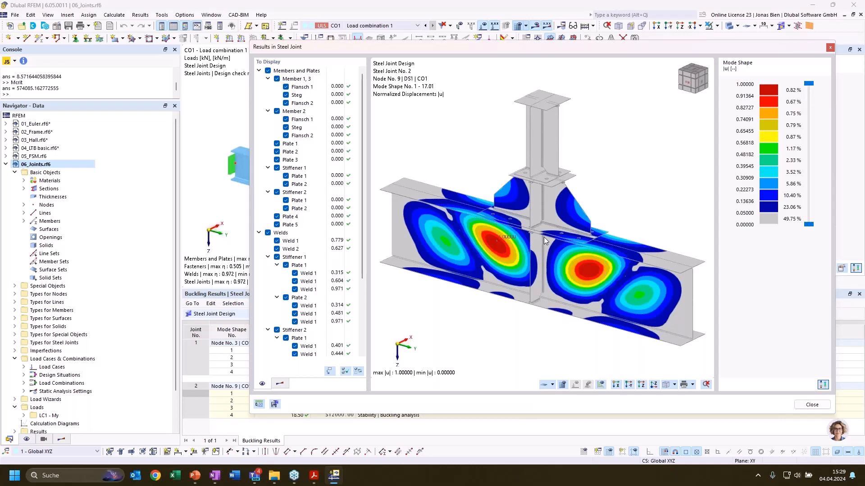
{"action": "left_click", "coordinate": [829, 48]}
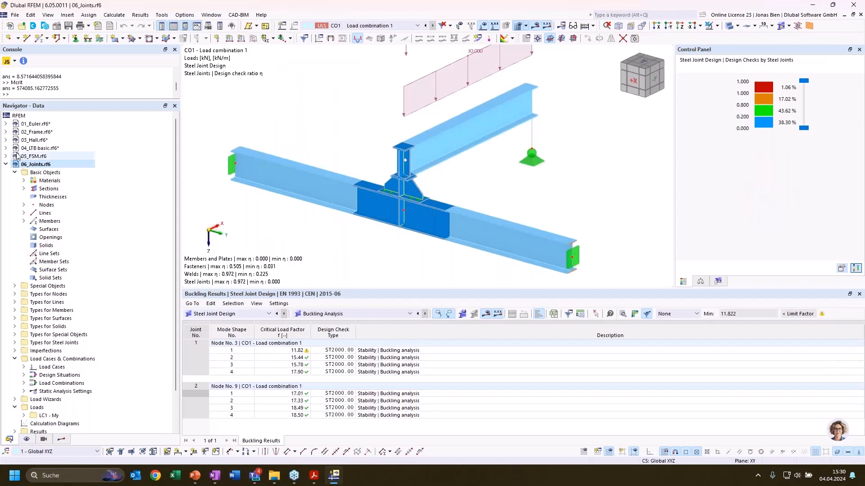
Collapse the 06_Joints model, switch to the 07_Hall_instable model, and view the hall structure as a whole
{"action": "left_click", "coordinate": [7, 165]}
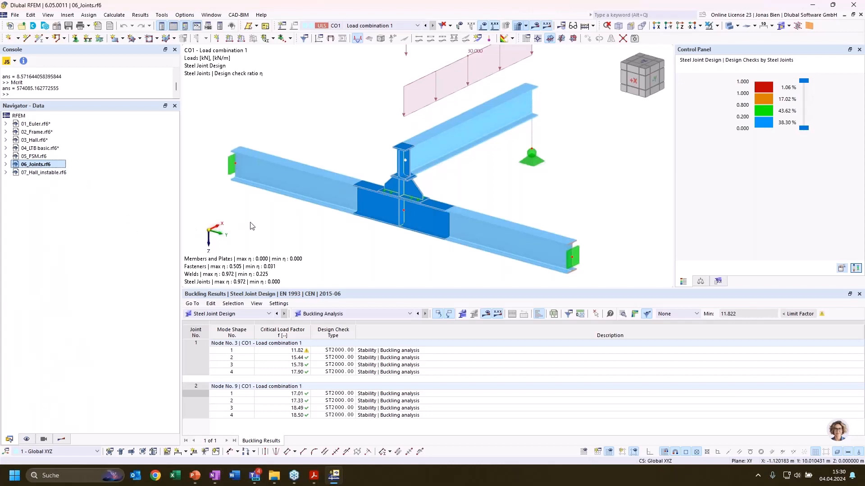
{"action": "right_click", "coordinate": [53, 174]}
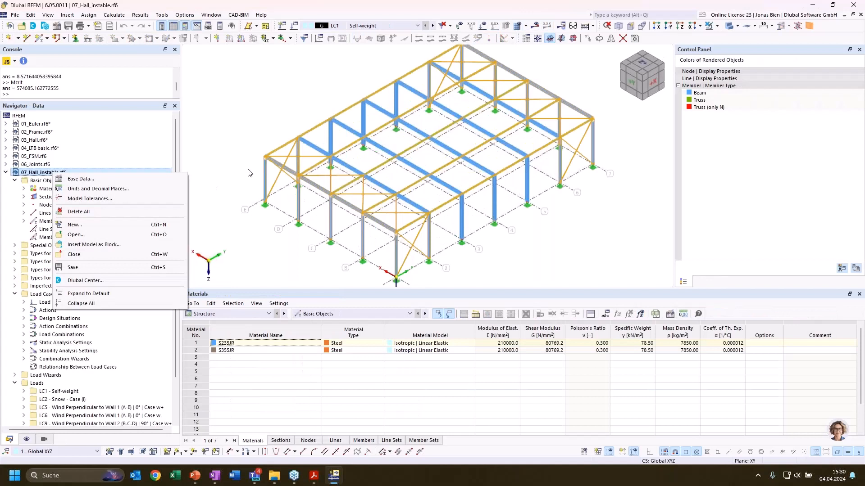
{"action": "left_click", "coordinate": [244, 146]}
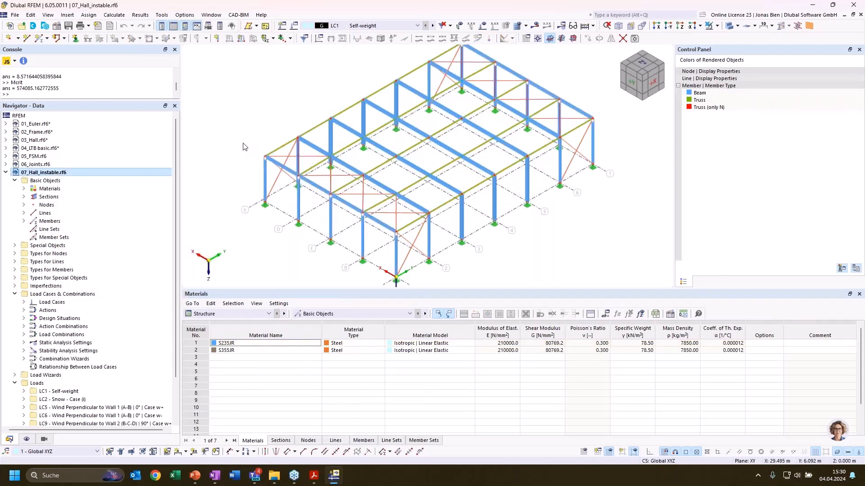
{"action": "scroll", "coordinate": [315, 126], "scroll_direction": "down", "scroll_amount": 2}
{"action": "mouse_move", "coordinate": [307, 130]}
{"action": "middle_mouse_down"}
{"action": "mouse_move", "coordinate": [287, 134]}
{"action": "mouse_move", "coordinate": [301, 144]}
{"action": "middle_mouse_up"}
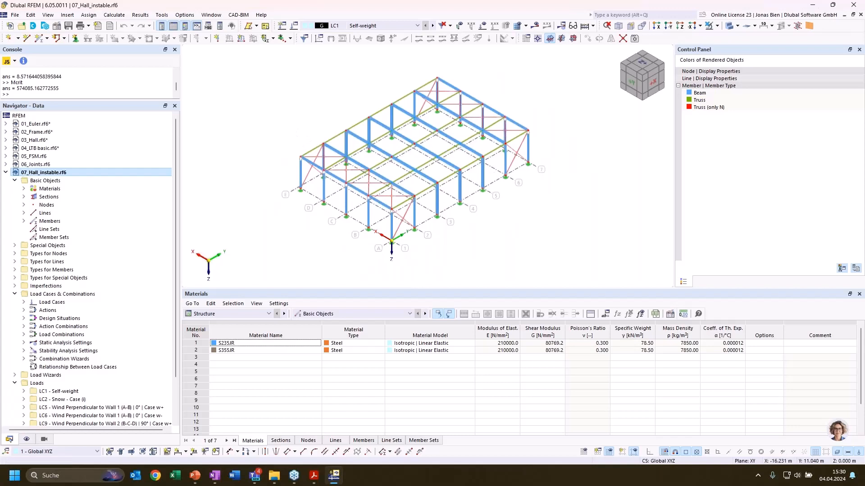
{"action": "middle_click_drag", "start_coordinate": [517, 225], "coordinate": [492, 241], "text": "ctrl"}
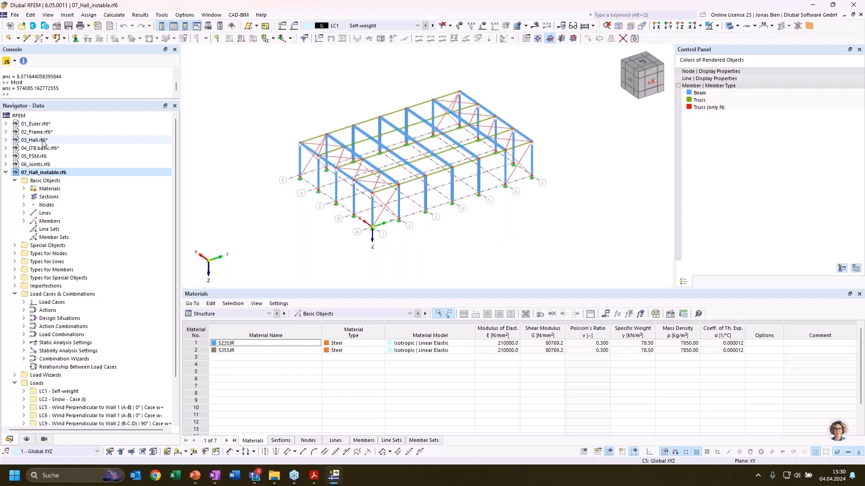
{"action": "middle_click_drag", "start_coordinate": [289, 223], "coordinate": [297, 222], "text": "ctrl"}
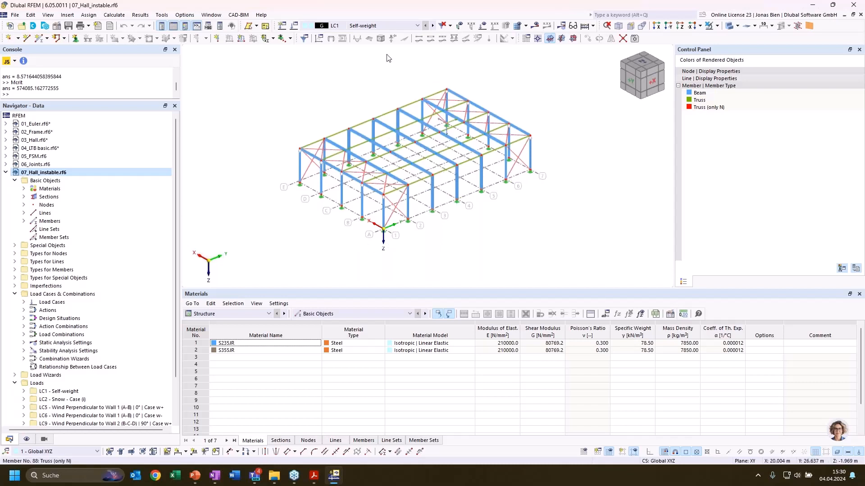
Select load case LC1 Self-weight for the unstable hall and calculate its results
{"action": "left_click", "coordinate": [376, 26]}
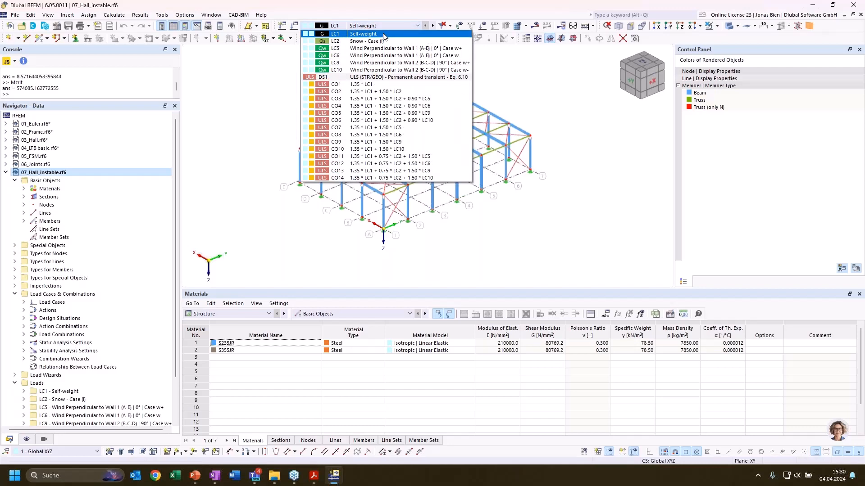
{"action": "left_click", "coordinate": [383, 34]}
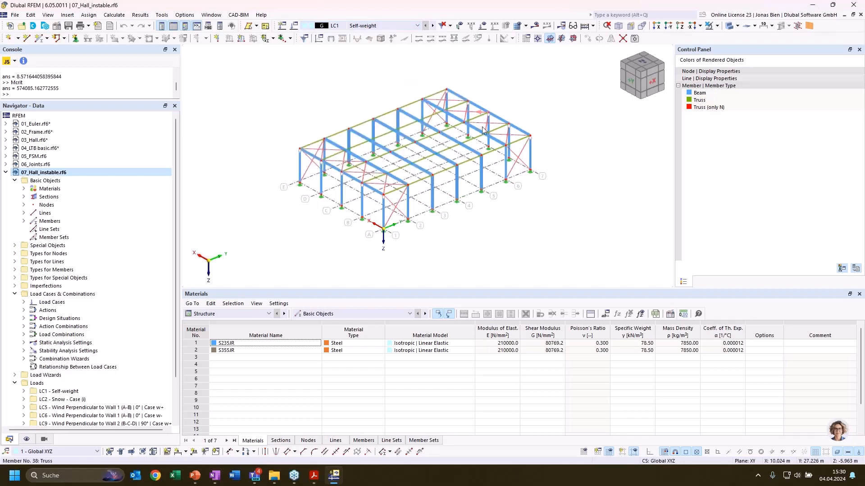
{"action": "middle_click_drag", "start_coordinate": [443, 241], "coordinate": [454, 241], "text": "ctrl"}
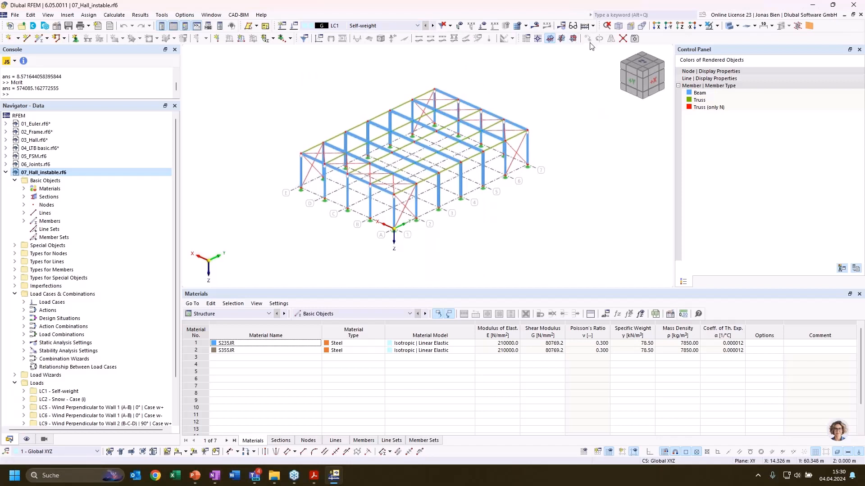
{"action": "left_click", "coordinate": [537, 27]}
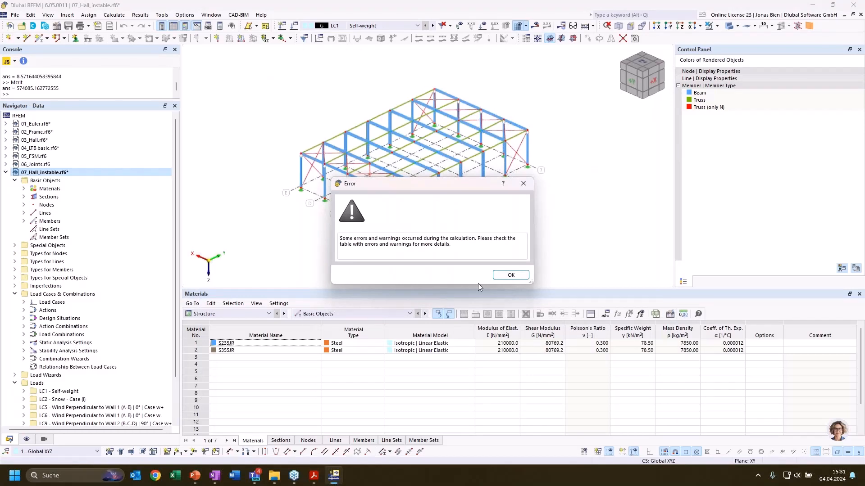
Locate node 10 from the instability error in the hall model and examine the surrounding column and beam connections
{"action": "left_click", "coordinate": [516, 278]}
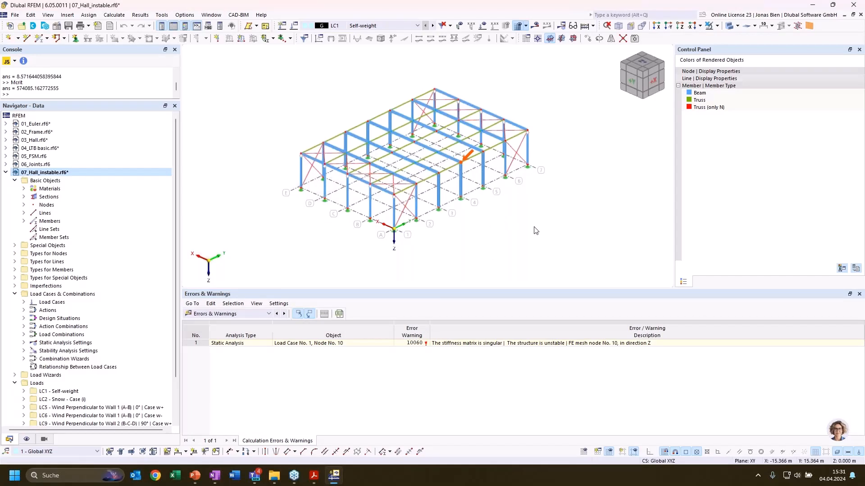
{"action": "scroll", "coordinate": [518, 225], "scroll_direction": "up", "scroll_amount": 5}
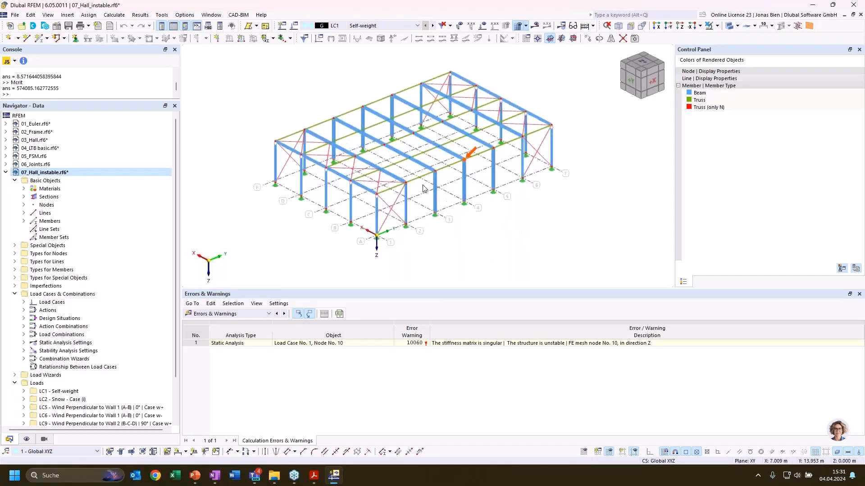
{"action": "scroll", "coordinate": [482, 159], "scroll_direction": "up", "scroll_amount": 1}
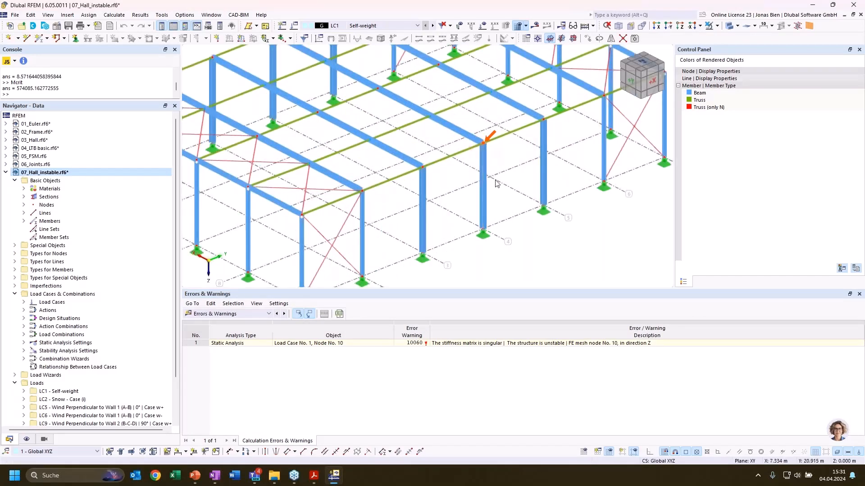
{"action": "scroll", "coordinate": [502, 157], "scroll_direction": "up", "scroll_amount": 1}
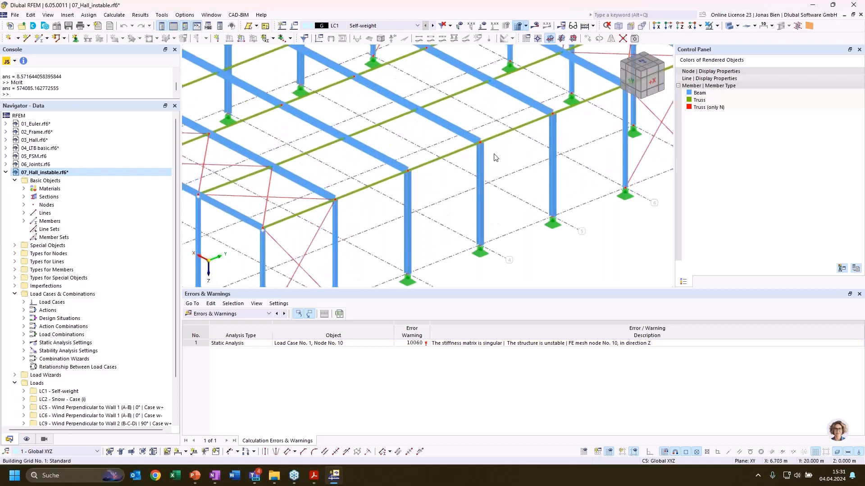
{"action": "scroll", "coordinate": [477, 159], "scroll_direction": "up", "scroll_amount": 1}
{"action": "scroll", "coordinate": [561, 158], "scroll_direction": "up", "scroll_amount": 2}
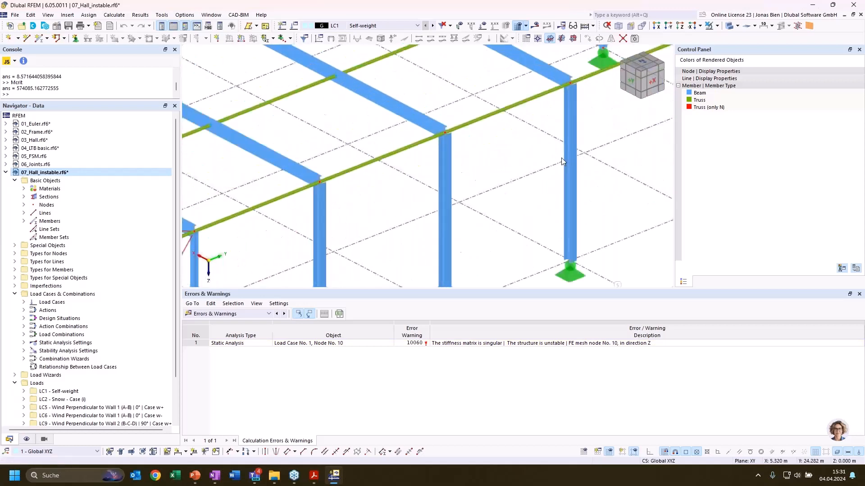
{"action": "middle_click_drag", "start_coordinate": [520, 148], "coordinate": [455, 243]}
{"action": "scroll", "coordinate": [463, 242], "scroll_direction": "down", "scroll_amount": 2}
{"action": "middle_click_drag", "start_coordinate": [513, 255], "coordinate": [477, 200]}
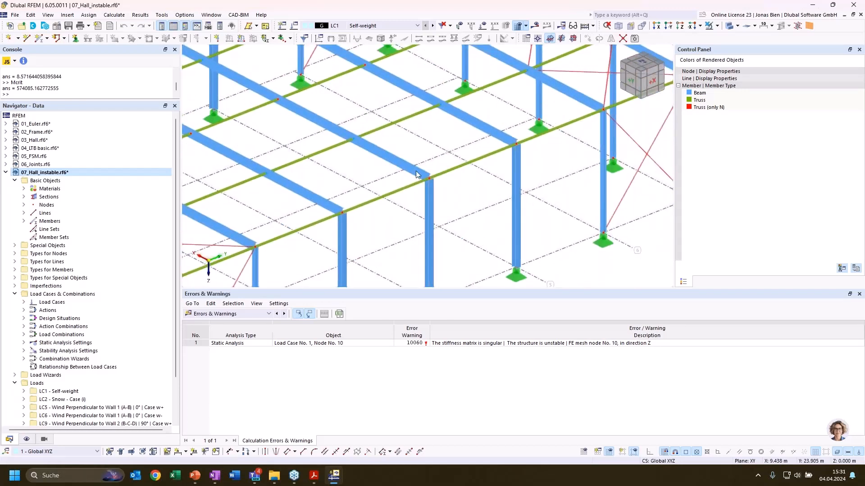
Check in the base data of 07_Hall_instable that the Structure Stability add-on is active, leaving the settings unchanged
{"action": "right_click", "coordinate": [71, 171]}
{"action": "left_click", "coordinate": [150, 204]}
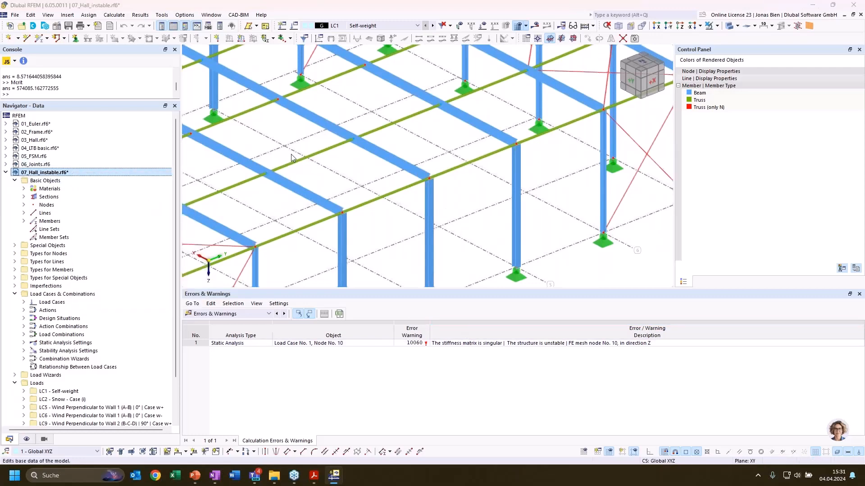
{"action": "left_click", "coordinate": [286, 62]}
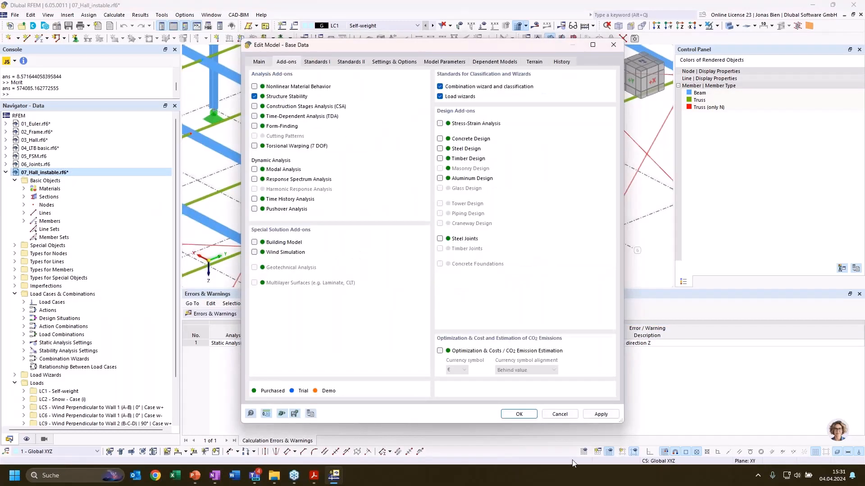
{"action": "left_click", "coordinate": [559, 414]}
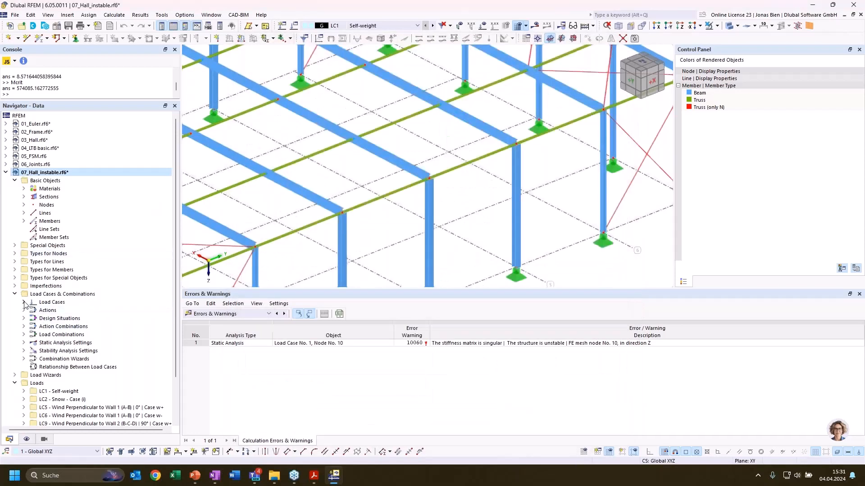
Activate the critical load calculation for LC1, set ST1 to calculate without loading for the instability check by mode shape, and run the calculation
{"action": "left_click", "coordinate": [24, 302]}
{"action": "left_click", "coordinate": [74, 311]}
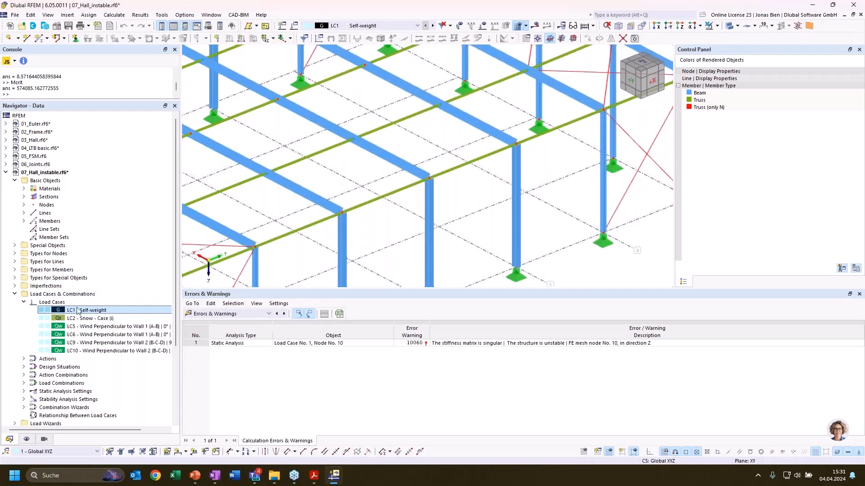
{"action": "double_click", "coordinate": [88, 310]}
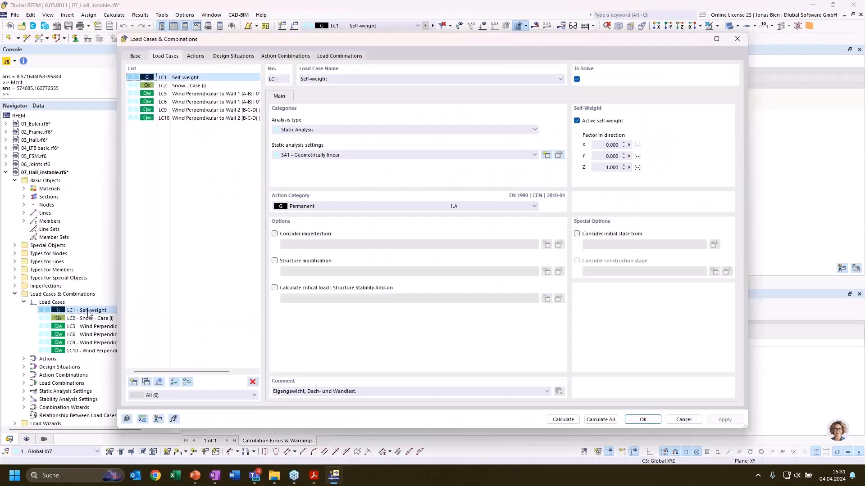
{"action": "left_click", "coordinate": [311, 289]}
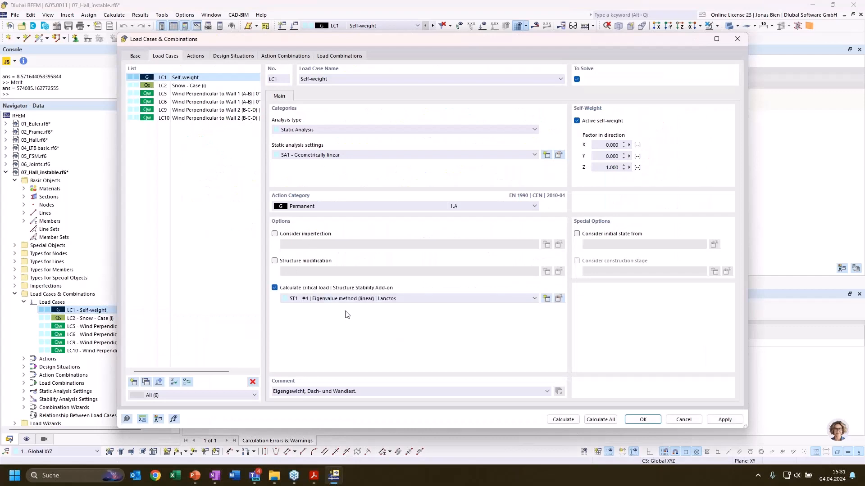
{"action": "left_click", "coordinate": [558, 298]}
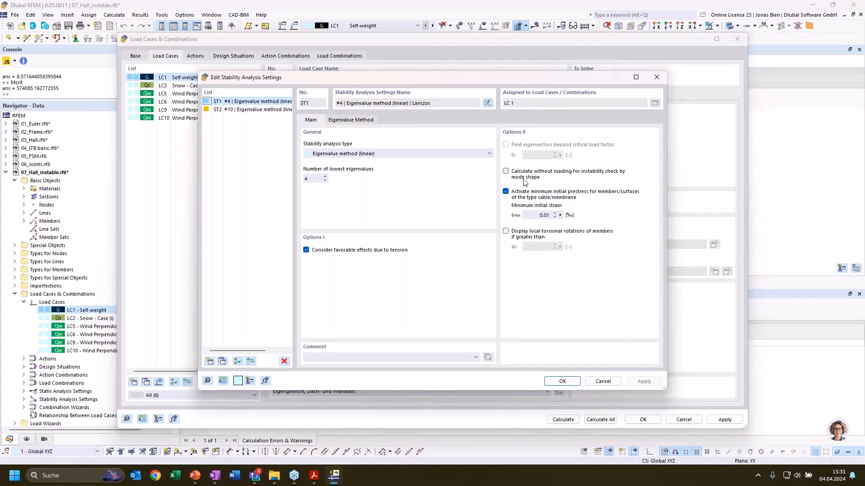
{"action": "left_click", "coordinate": [506, 171]}
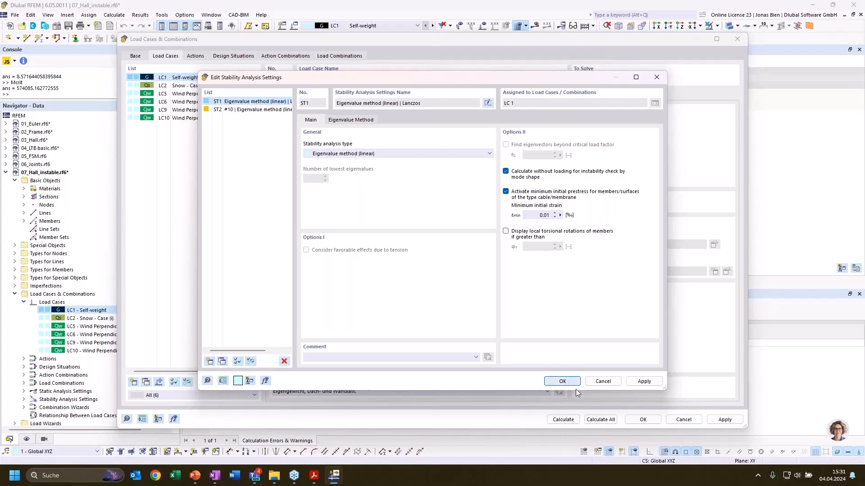
{"action": "left_click", "coordinate": [562, 381]}
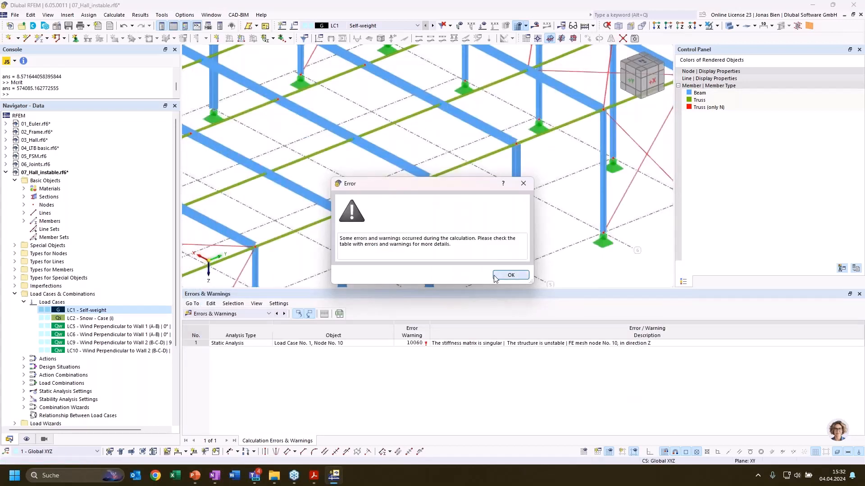
Inspect mode shape 1 of LC1 at the joint between the most displaced frame beam and its column
{"action": "left_click", "coordinate": [510, 275]}
{"action": "scroll", "coordinate": [545, 228], "scroll_direction": "down", "scroll_amount": 1}
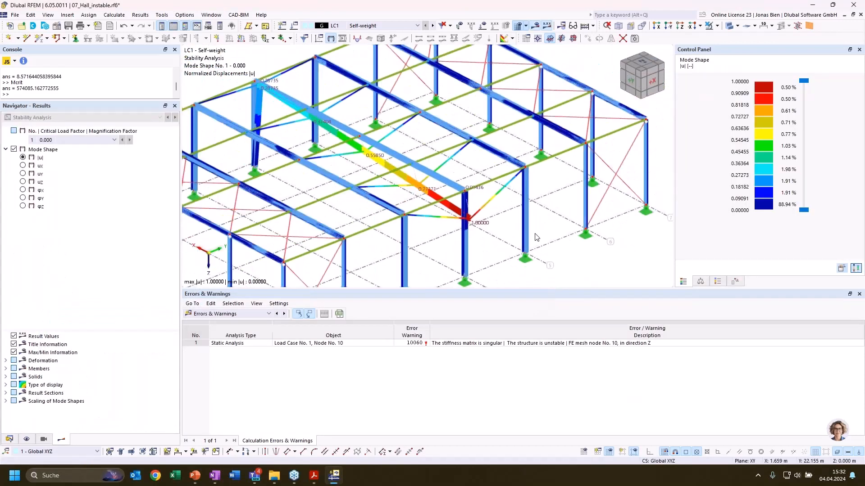
{"action": "middle_click_drag", "start_coordinate": [503, 274], "coordinate": [512, 257], "text": "ctrl"}
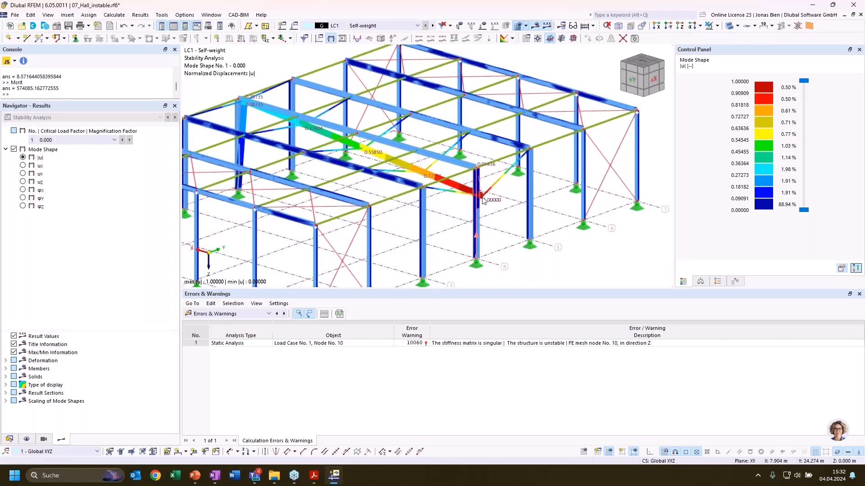
{"action": "scroll", "coordinate": [470, 193], "scroll_direction": "up", "scroll_amount": 5}
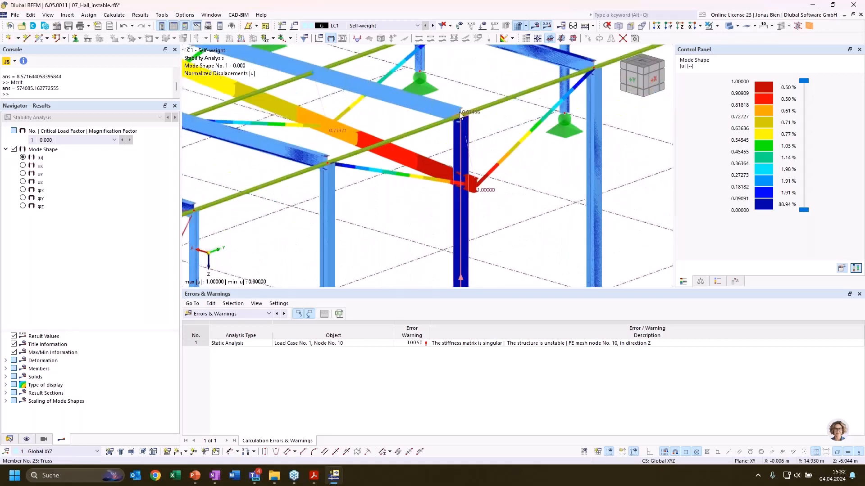
{"action": "scroll", "coordinate": [443, 154], "scroll_direction": "up", "scroll_amount": 5}
{"action": "scroll", "coordinate": [458, 128], "scroll_direction": "up", "scroll_amount": 8}
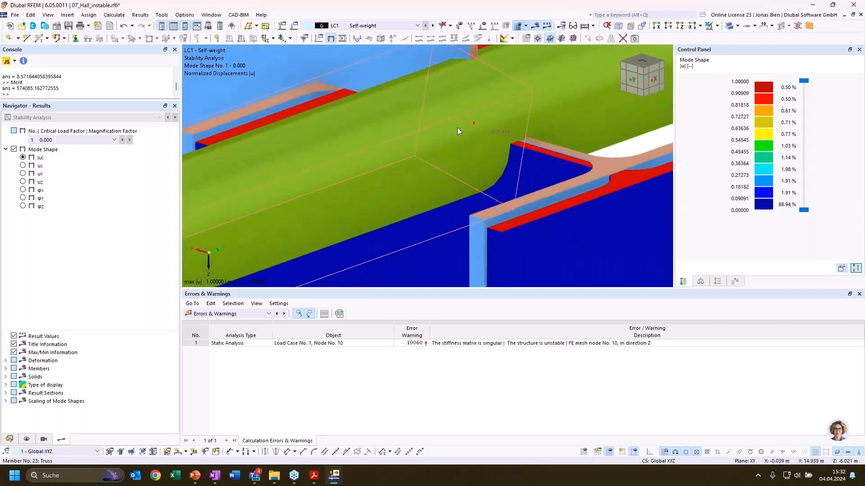
Identify the misplaced node 61 at the column head and move it onto node 10 at Z -6.000 m, accepting the deletion of results
{"action": "scroll", "coordinate": [480, 117], "scroll_direction": "up", "scroll_amount": 3}
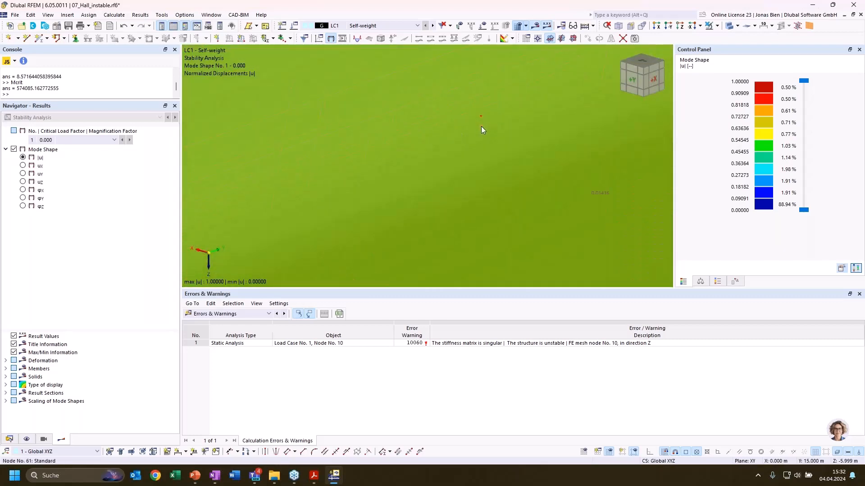
{"action": "mouse_move", "coordinate": [481, 127]}
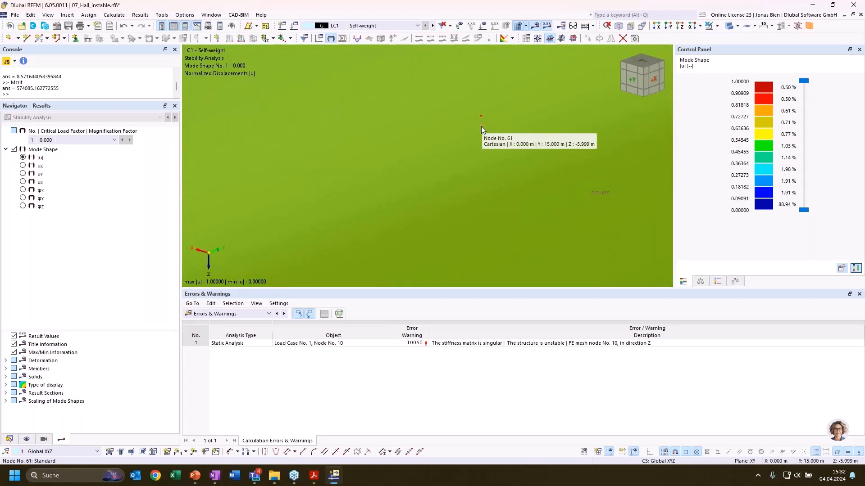
{"action": "scroll", "coordinate": [481, 126], "scroll_direction": "down", "scroll_amount": 4}
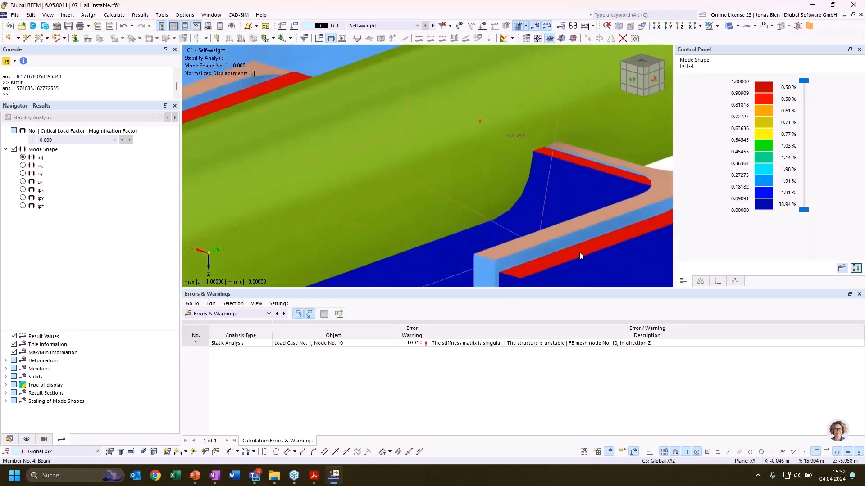
{"action": "mouse_move", "coordinate": [579, 257]}
{"action": "scroll", "coordinate": [487, 121], "scroll_direction": "up", "scroll_amount": 5}
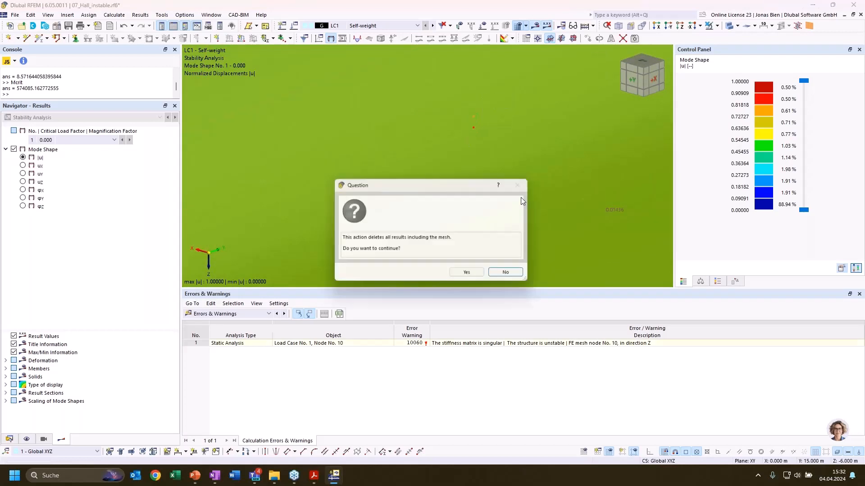
{"action": "left_click", "coordinate": [475, 273]}
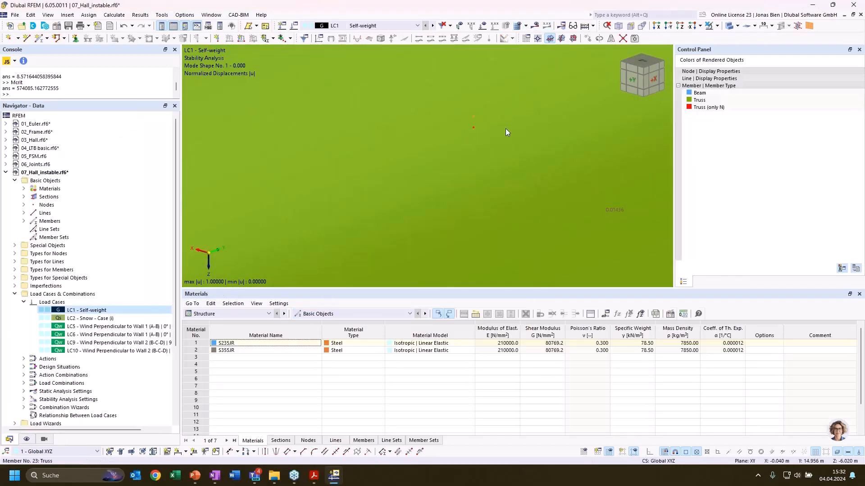
Recalculate load case LC1 for the corrected hall model and display its stability results
{"action": "scroll", "coordinate": [504, 128], "scroll_direction": "down", "scroll_amount": 4}
{"action": "scroll", "coordinate": [504, 129], "scroll_direction": "down", "scroll_amount": 5}
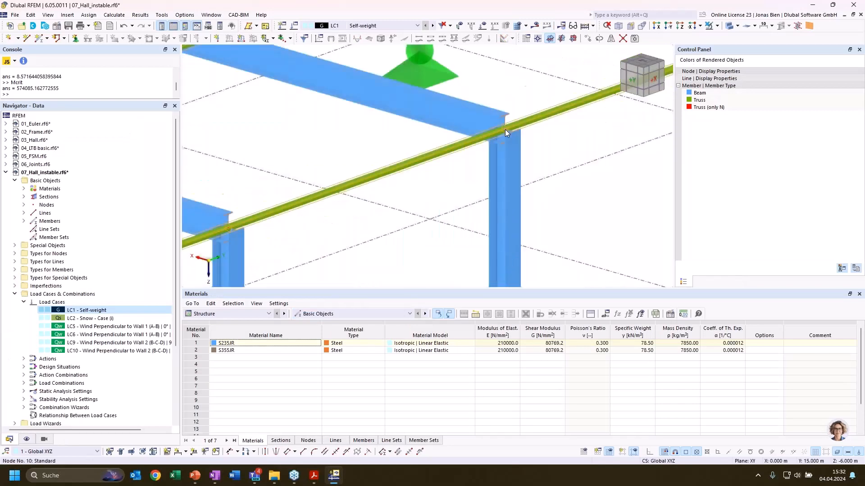
{"action": "scroll", "coordinate": [566, 178], "scroll_direction": "down", "scroll_amount": 3}
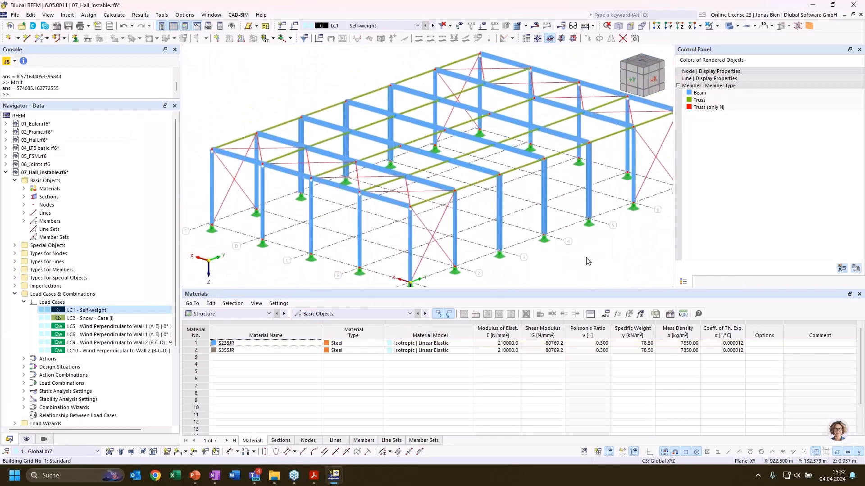
{"action": "middle_click_drag", "start_coordinate": [605, 262], "coordinate": [559, 270], "text": "ctrl"}
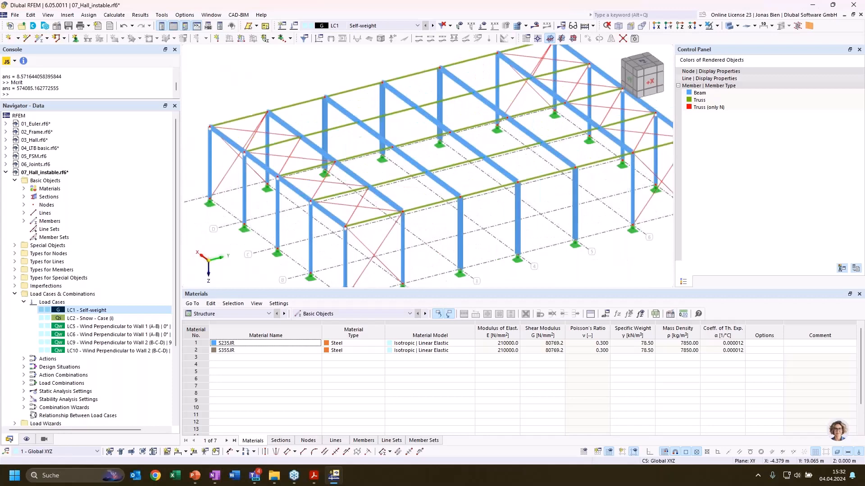
{"action": "left_click", "coordinate": [535, 26]}
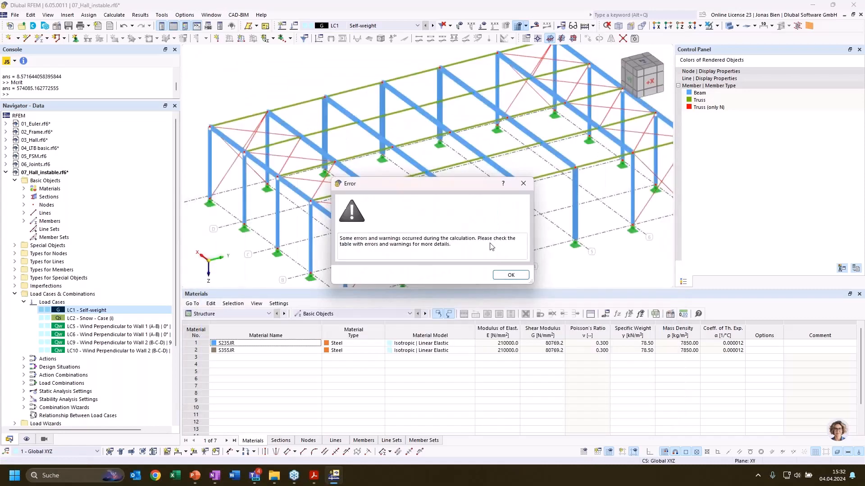
{"action": "left_click", "coordinate": [509, 274]}
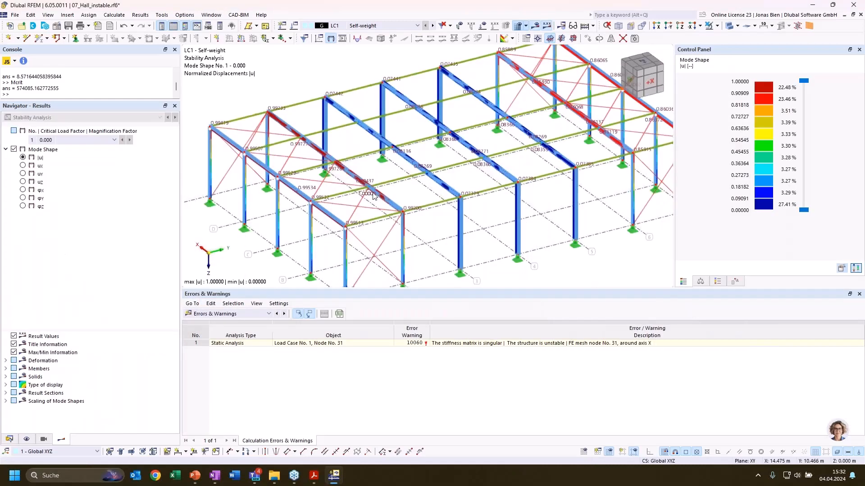
Examine the new mode shape of the whole hall, displaying the displacement components uX, uY and uZ in turn
{"action": "middle_click_drag", "start_coordinate": [442, 125], "coordinate": [409, 125]}
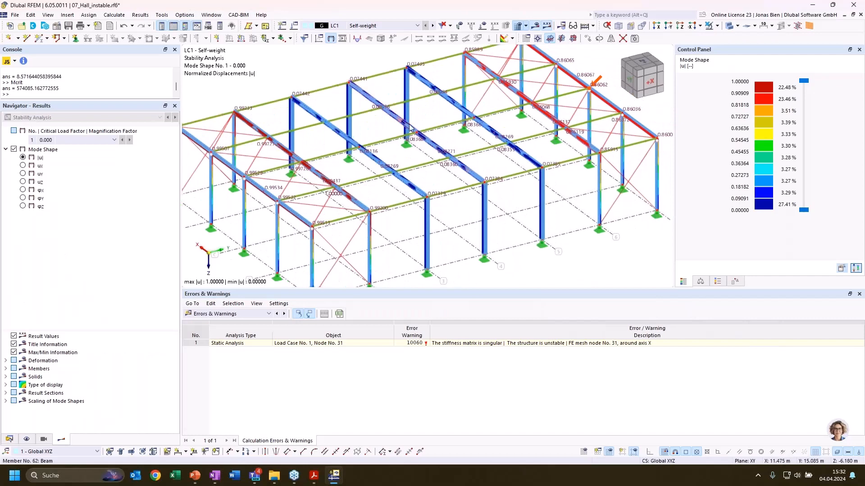
{"action": "middle_click_drag", "start_coordinate": [407, 162], "coordinate": [418, 154], "text": "ctrl"}
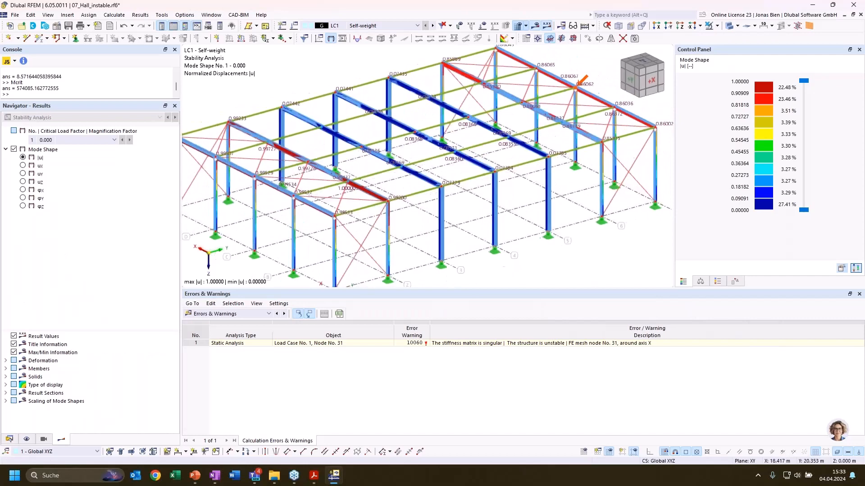
{"action": "left_click", "coordinate": [23, 166]}
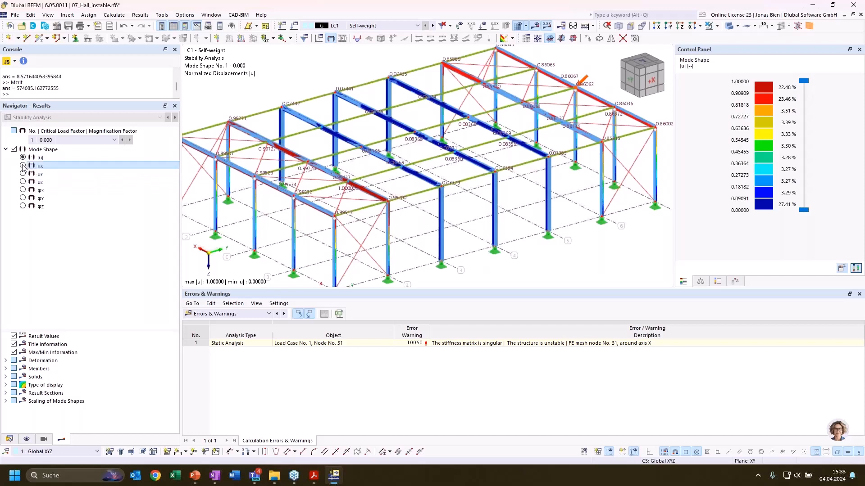
{"action": "left_click", "coordinate": [23, 173]}
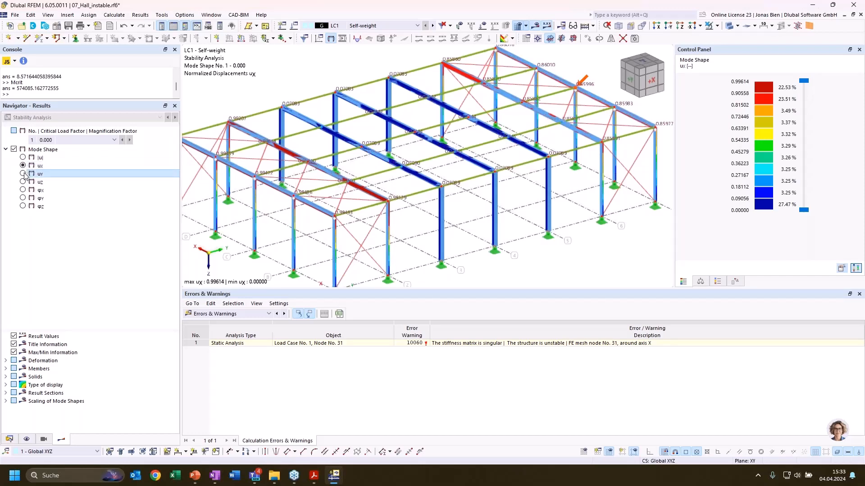
{"action": "left_click", "coordinate": [741, 30]}
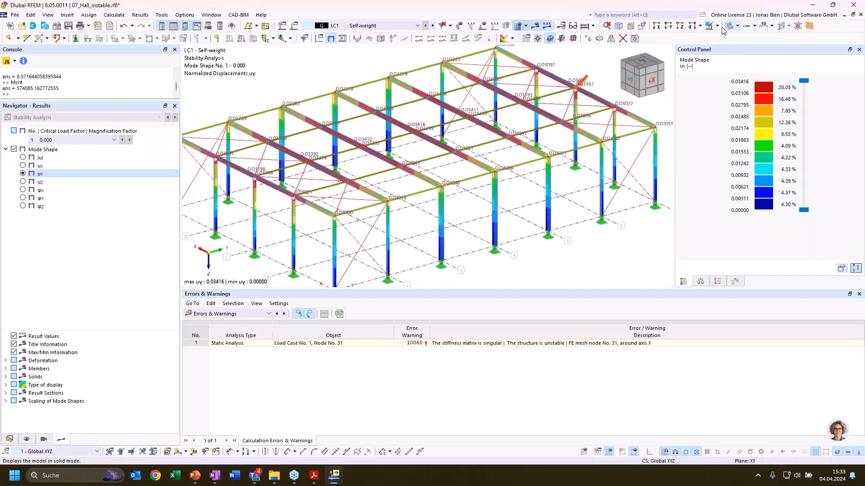
{"action": "left_click", "coordinate": [23, 182]}
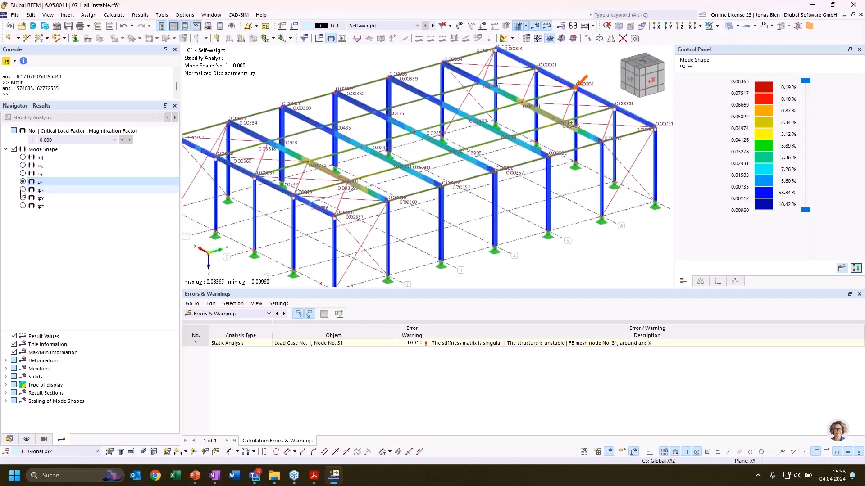
Display the rotation φX of mode shape 1 and examine the roof beam of the gable frame at grid line 7
{"action": "left_click", "coordinate": [22, 190]}
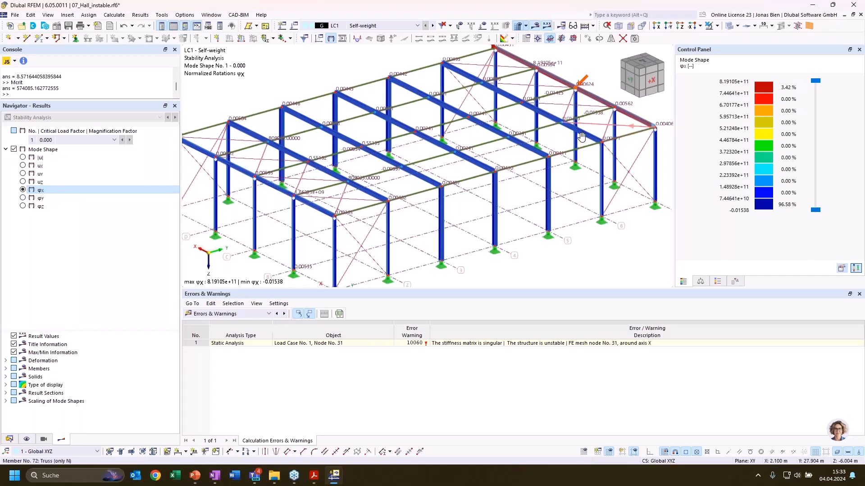
{"action": "middle_click_drag", "start_coordinate": [616, 126], "coordinate": [537, 158]}
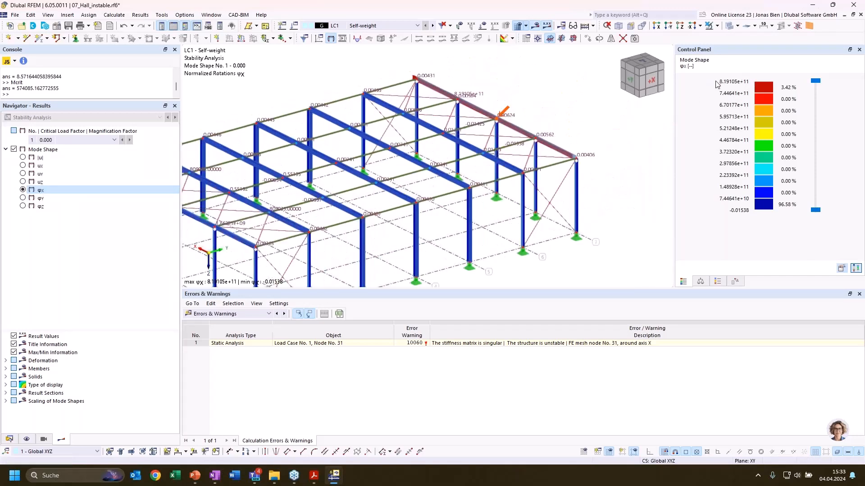
{"action": "scroll", "coordinate": [585, 117], "scroll_direction": "up", "scroll_amount": 2}
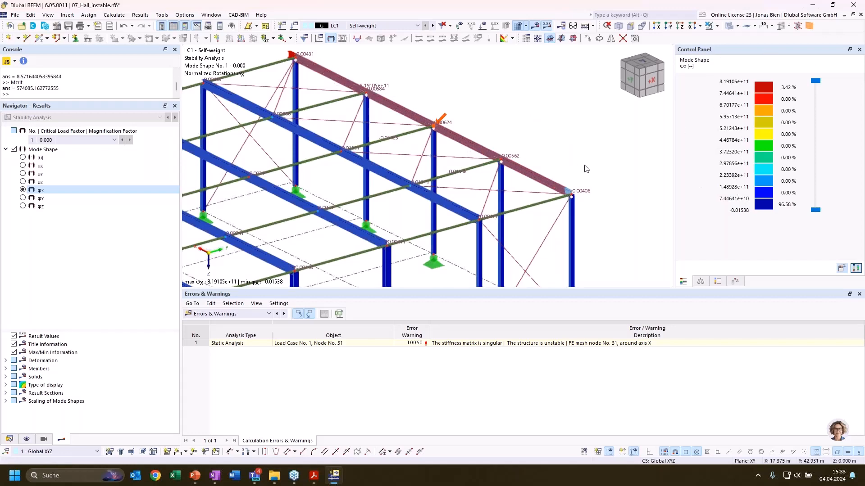
{"action": "middle_click_drag", "start_coordinate": [585, 169], "coordinate": [621, 235]}
{"action": "middle_click_drag", "start_coordinate": [550, 181], "coordinate": [550, 159]}
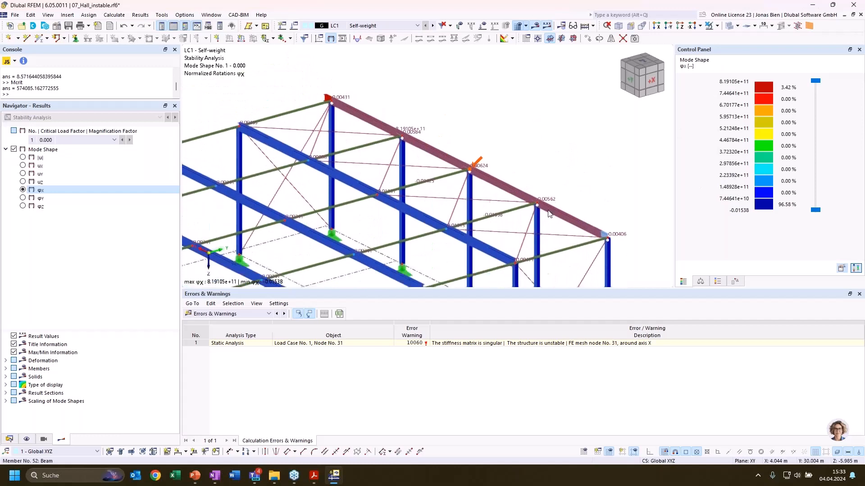
Examine the gable beam's column connections and review the hinge conditions of member hinge 1, closing the definition without changes
{"action": "left_click", "coordinate": [9, 439]}
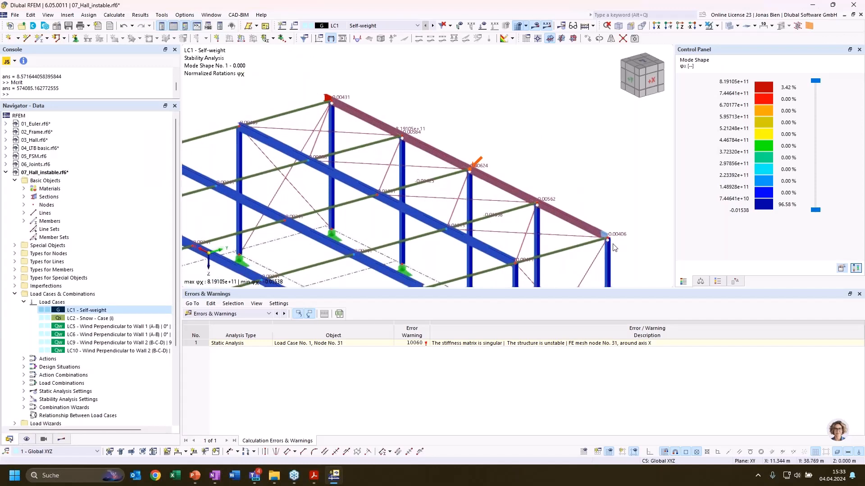
{"action": "scroll", "coordinate": [614, 247], "scroll_direction": "up", "scroll_amount": 2}
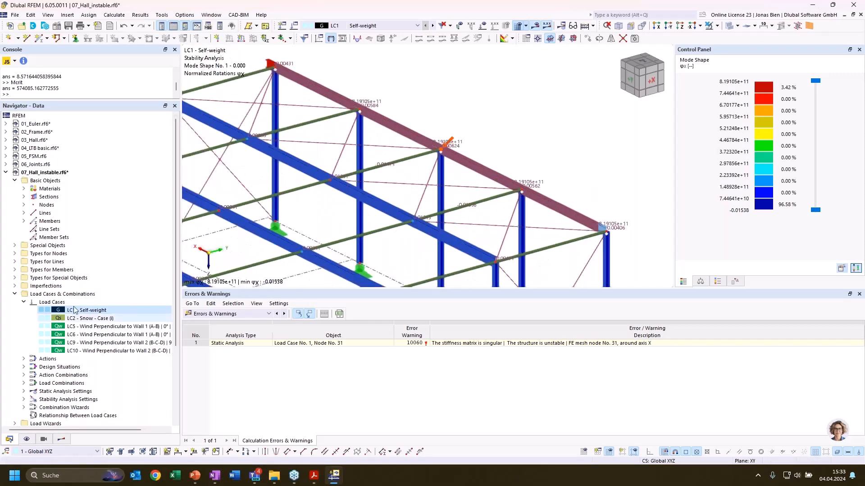
{"action": "left_click", "coordinate": [15, 261]}
{"action": "scroll", "coordinate": [603, 239], "scroll_direction": "up", "scroll_amount": 3}
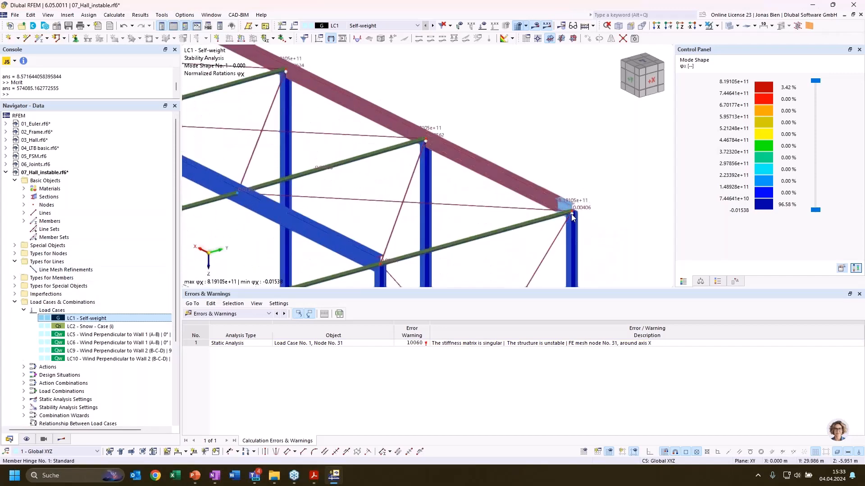
{"action": "scroll", "coordinate": [455, 208], "scroll_direction": "down", "scroll_amount": 2}
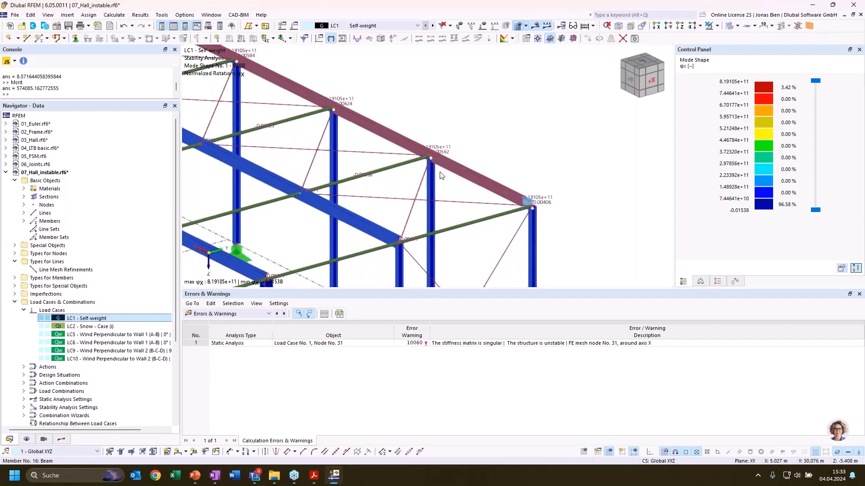
{"action": "middle_click_drag", "start_coordinate": [442, 173], "coordinate": [587, 208]}
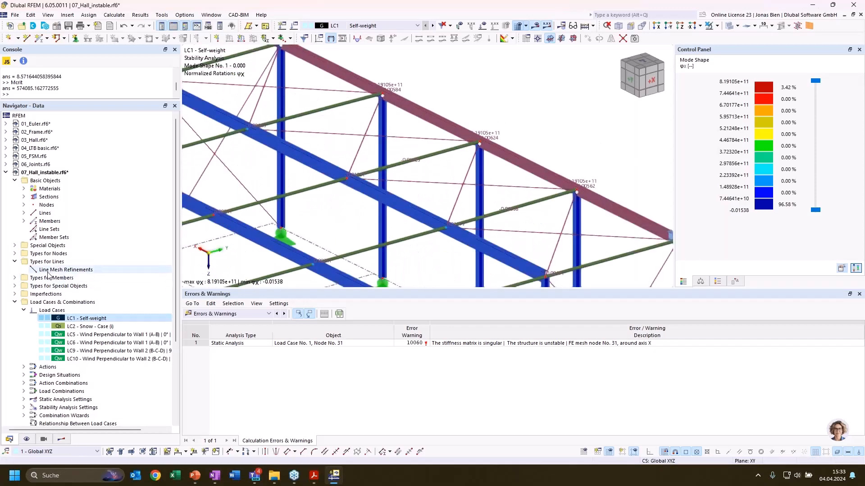
{"action": "left_click", "coordinate": [15, 279]}
{"action": "left_click", "coordinate": [72, 295]}
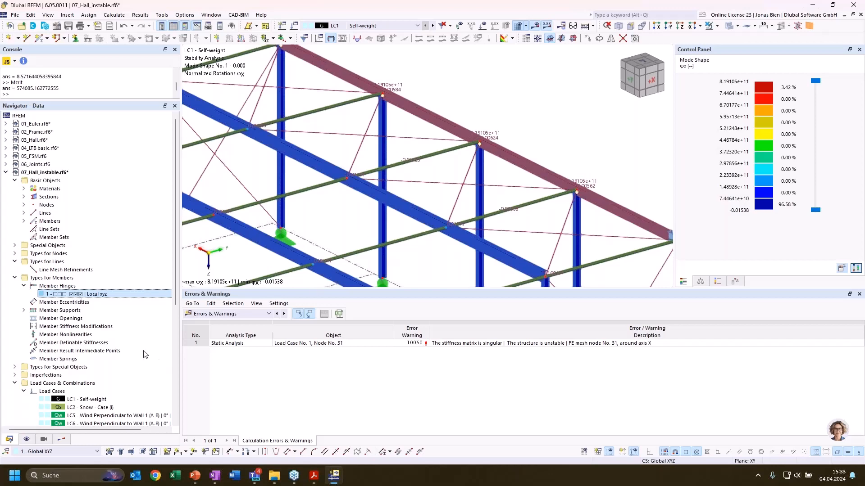
{"action": "double_click", "coordinate": [76, 293]}
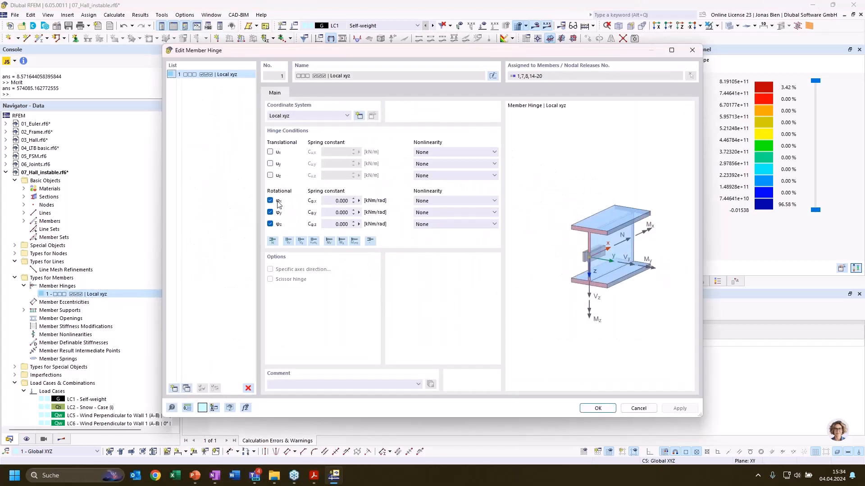
{"action": "left_click", "coordinate": [639, 408]}
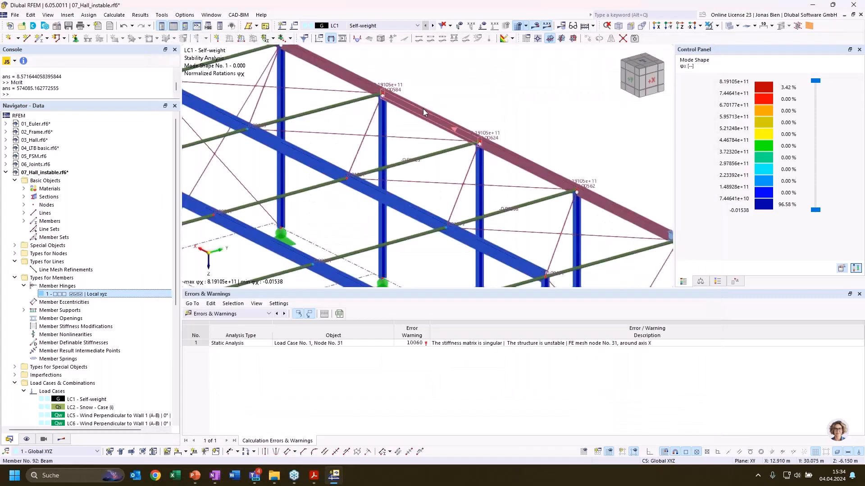
Remove the member hinges at the heads of the corner columns in both gable frames, accepting the deletion of results
{"action": "scroll", "coordinate": [423, 109], "scroll_direction": "down", "scroll_amount": 1}
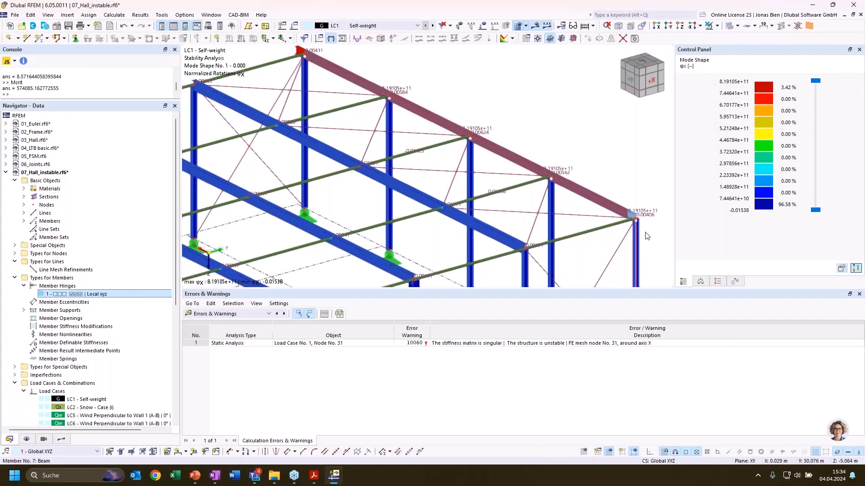
{"action": "scroll", "coordinate": [634, 220], "scroll_direction": "up", "scroll_amount": 4}
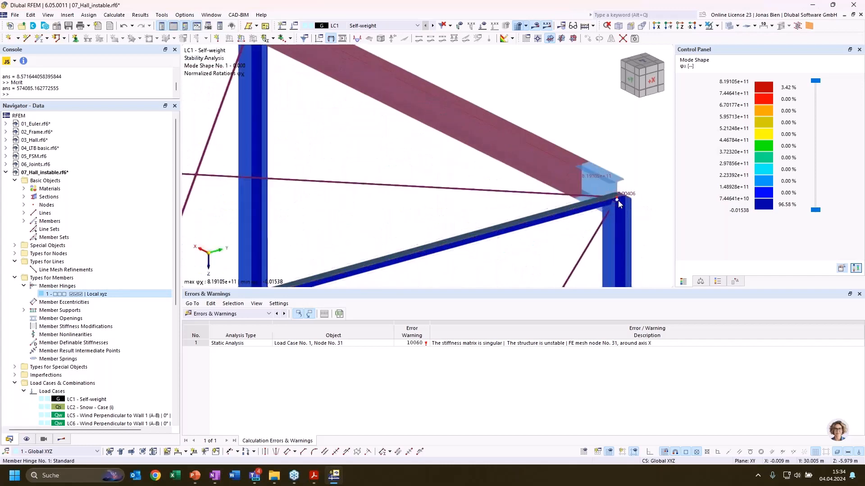
{"action": "key", "text": "ctrl+z"}
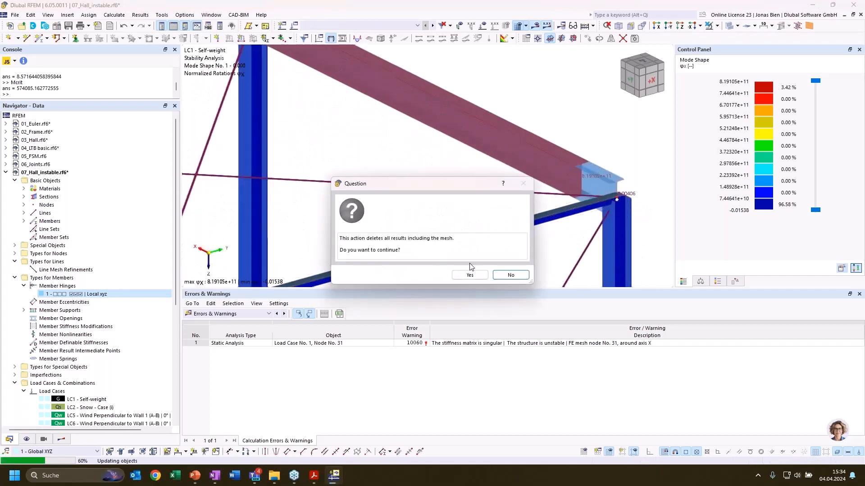
{"action": "left_click", "coordinate": [469, 275]}
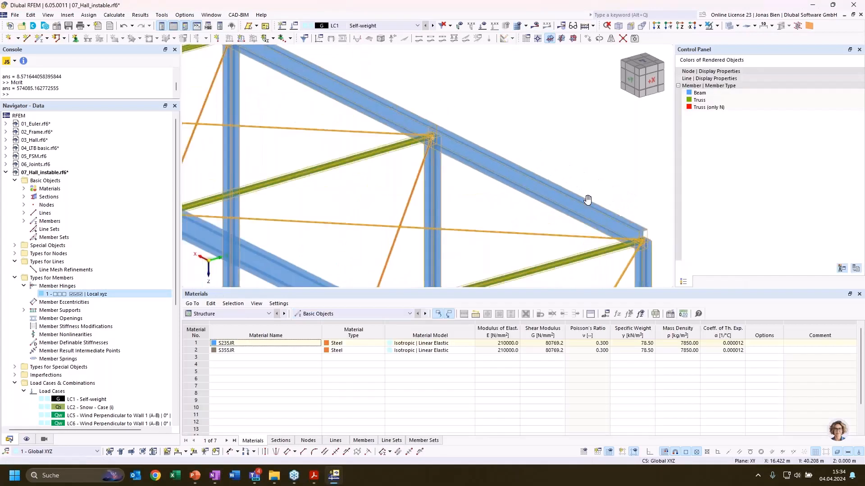
{"action": "scroll", "coordinate": [295, 138], "scroll_direction": "up", "scroll_amount": 5}
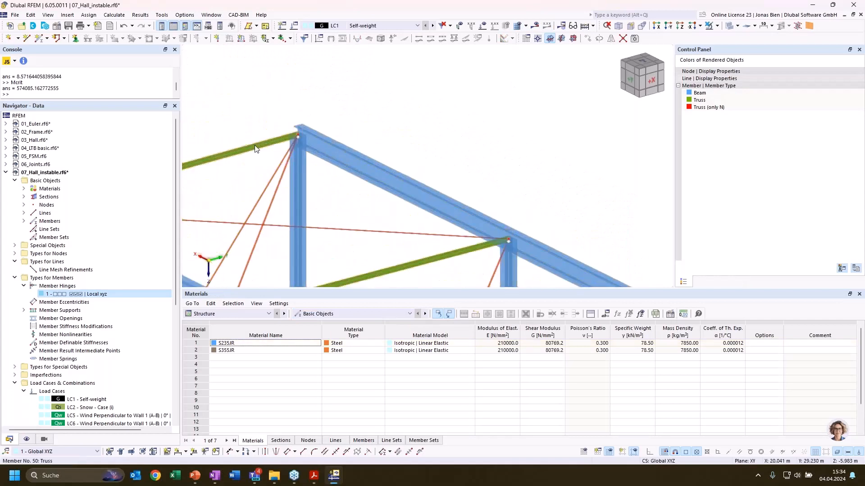
{"action": "scroll", "coordinate": [429, 123], "scroll_direction": "down", "scroll_amount": 5}
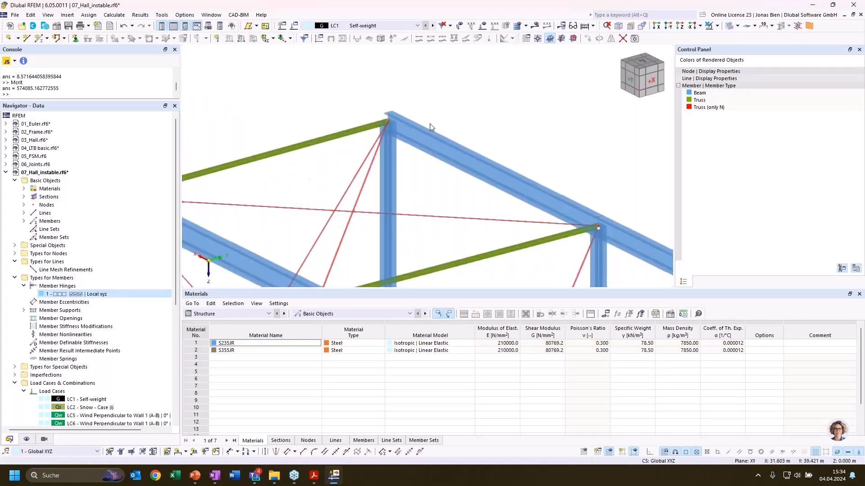
{"action": "scroll", "coordinate": [512, 135], "scroll_direction": "down", "scroll_amount": 3}
{"action": "scroll", "coordinate": [420, 211], "scroll_direction": "up", "scroll_amount": 6}
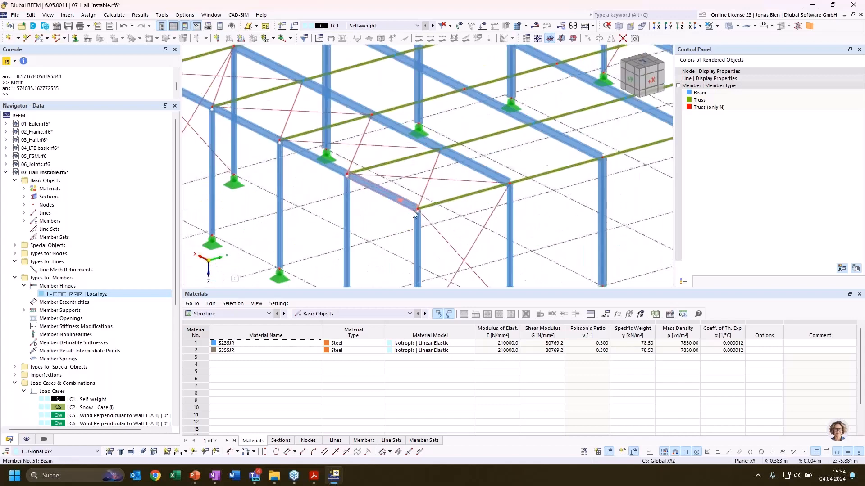
{"action": "scroll", "coordinate": [471, 208], "scroll_direction": "down", "scroll_amount": 3}
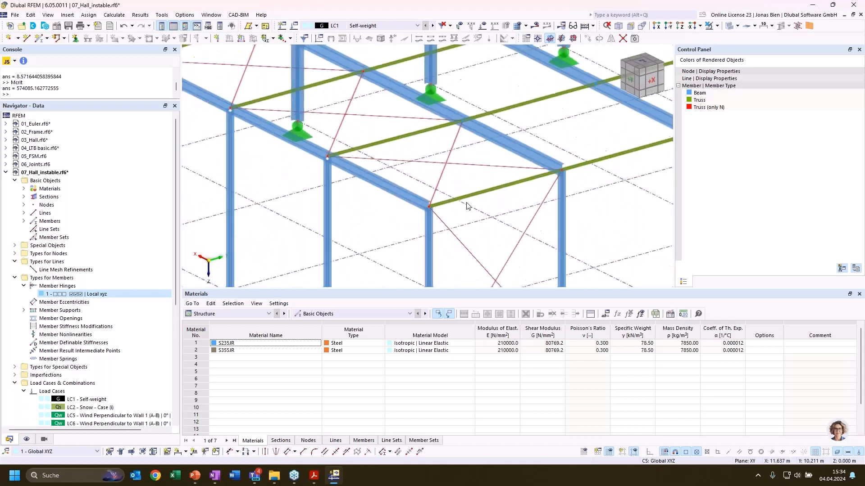
{"action": "scroll", "coordinate": [290, 115], "scroll_direction": "up", "scroll_amount": 5}
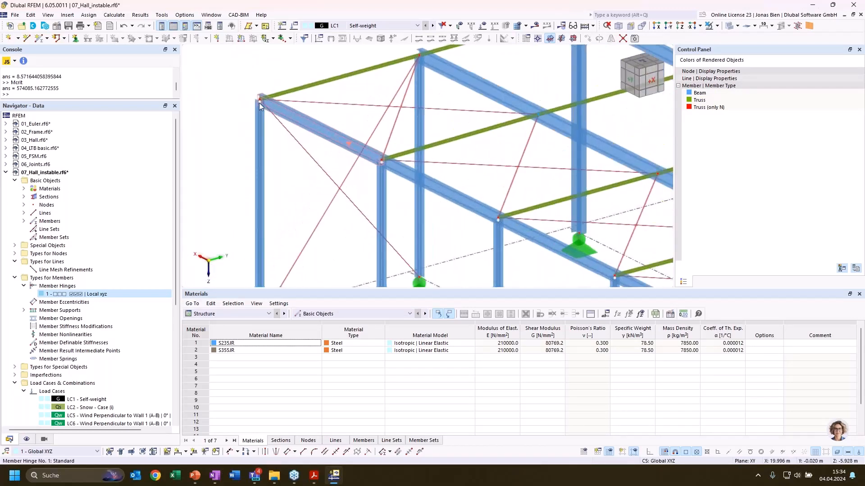
{"action": "scroll", "coordinate": [403, 160], "scroll_direction": "down", "scroll_amount": 6}
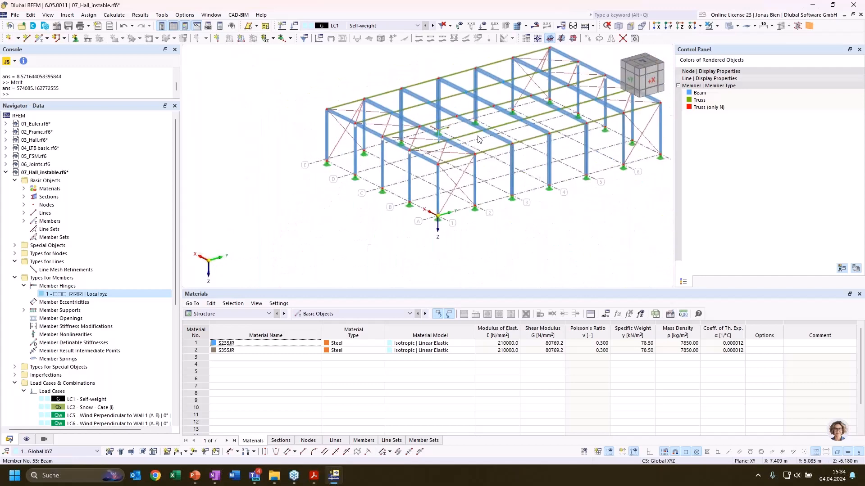
Calculate load case LC1 to show its displacements, and run the calculation of all load cases and combinations
{"action": "left_click", "coordinate": [534, 25]}
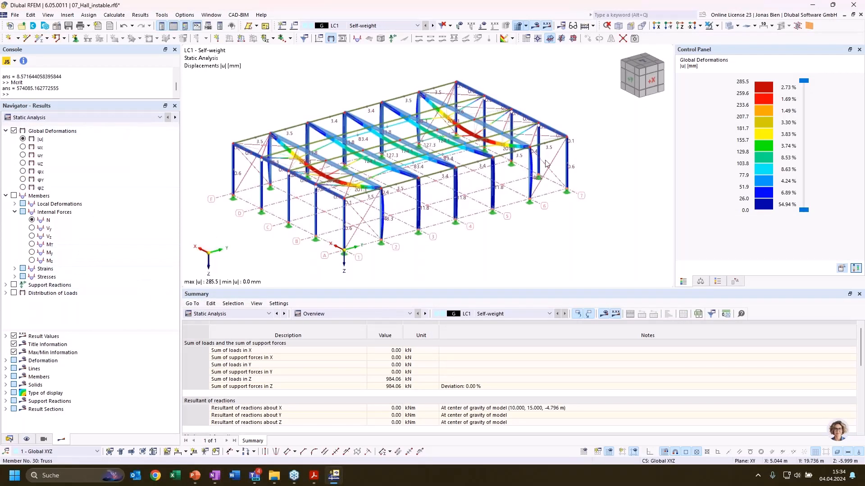
{"action": "middle_click_drag", "start_coordinate": [521, 261], "coordinate": [558, 273]}
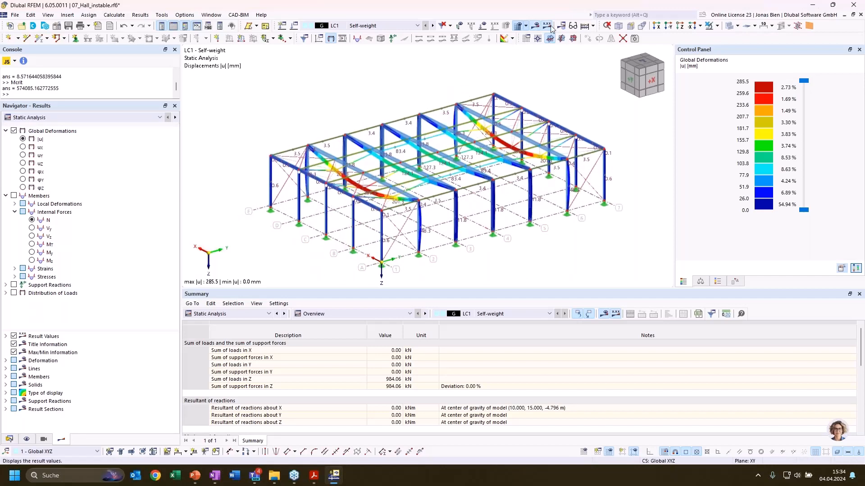
{"action": "left_click", "coordinate": [114, 15]}
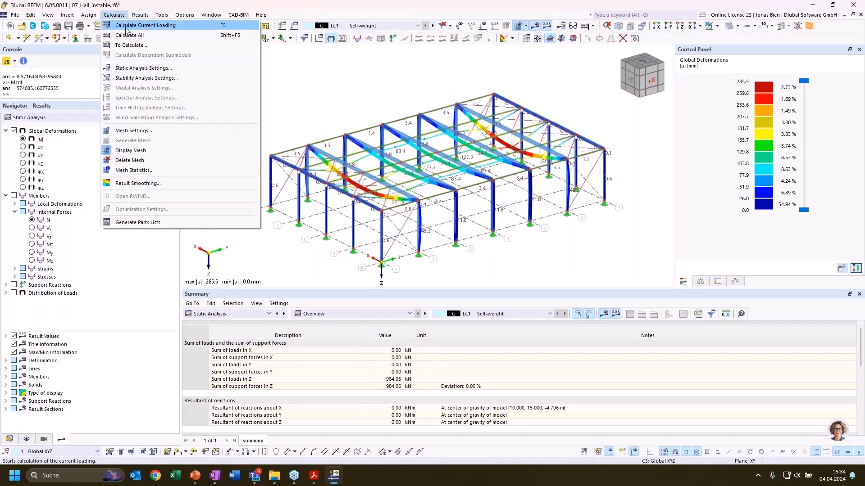
{"action": "left_click", "coordinate": [135, 26]}
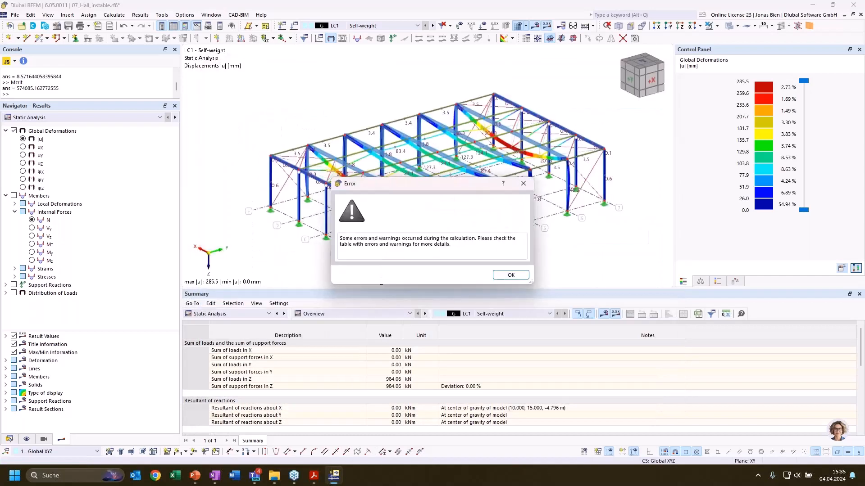
{"action": "left_click", "coordinate": [511, 275]}
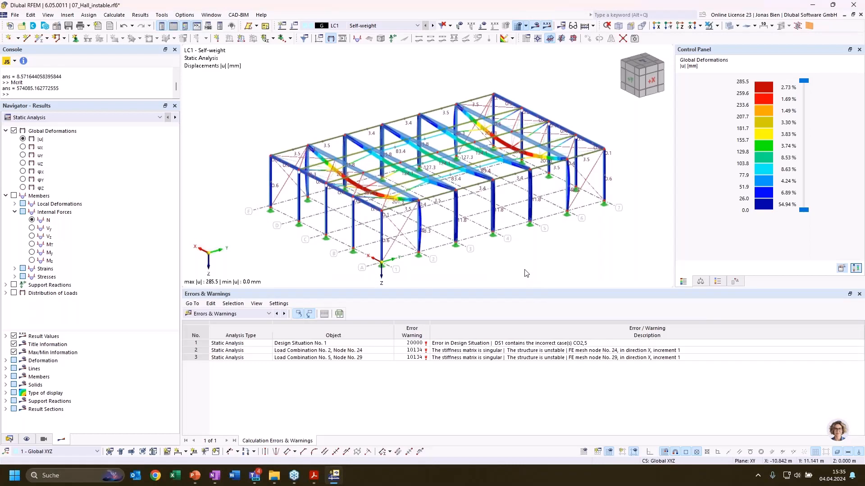
Locate the nodes named in the instability errors of load combinations 2 and 5 in the hall model
{"action": "left_click", "coordinate": [359, 353]}
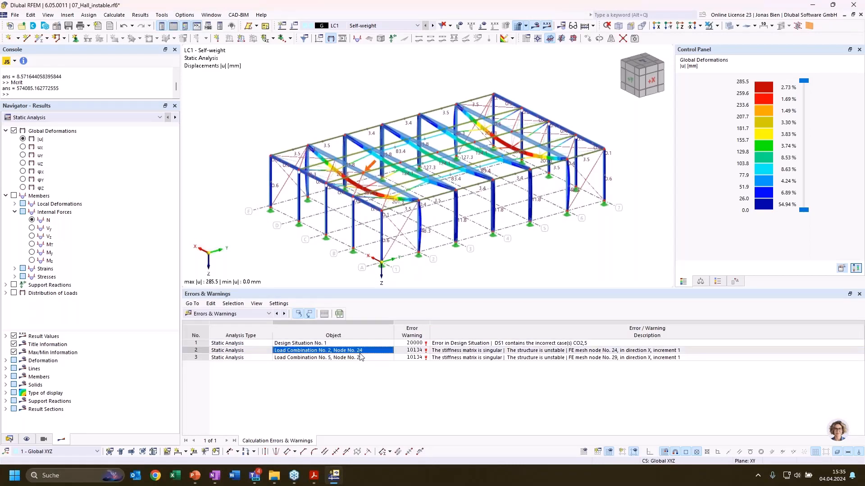
{"action": "left_click", "coordinate": [361, 358]}
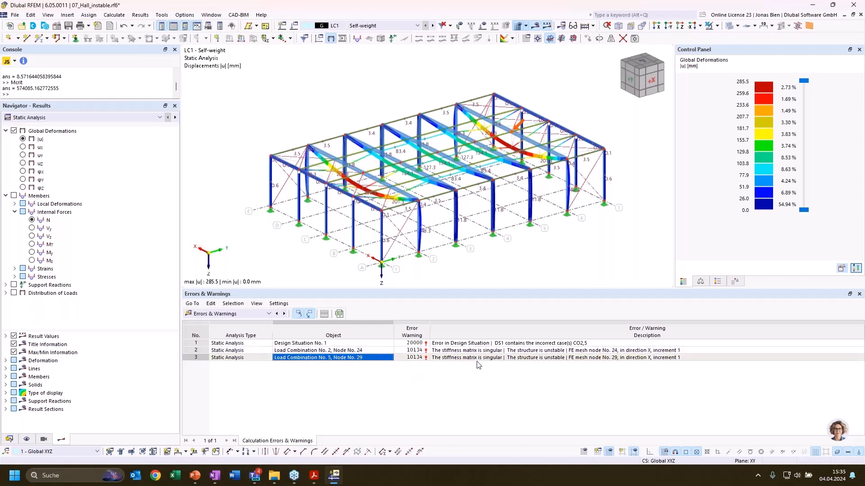
{"action": "left_click", "coordinate": [493, 359]}
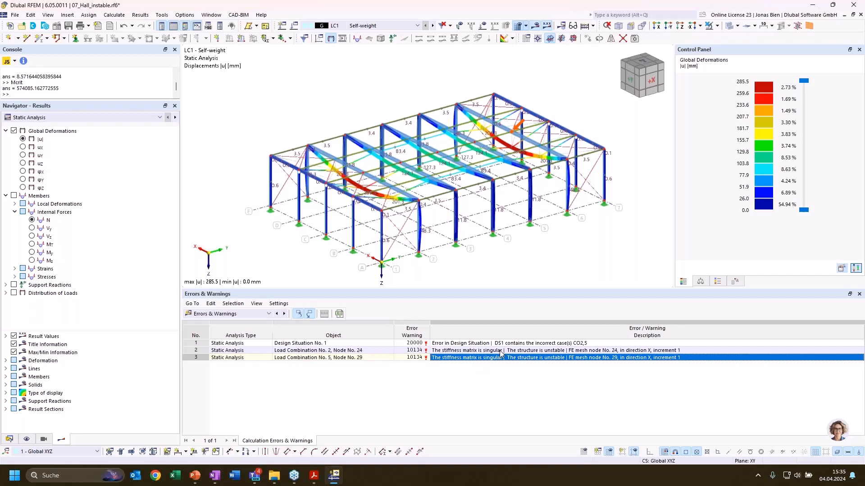
{"action": "left_click", "coordinate": [500, 351]}
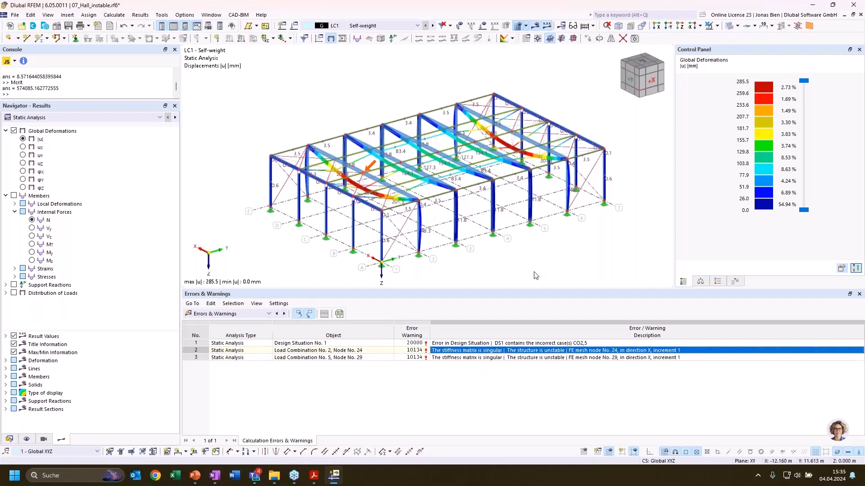
{"action": "scroll", "coordinate": [526, 266], "scroll_direction": "down", "scroll_amount": 2}
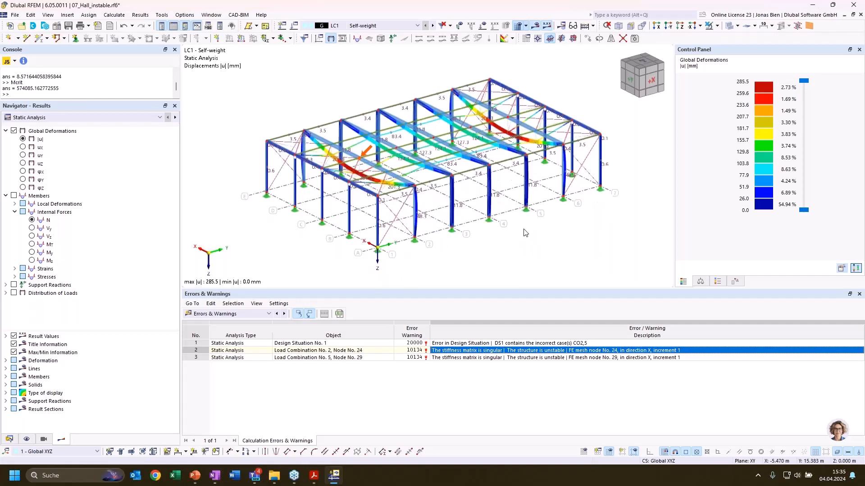
{"action": "scroll", "coordinate": [535, 243], "scroll_direction": "up", "scroll_amount": 1}
{"action": "middle_click_drag", "start_coordinate": [525, 255], "coordinate": [518, 269], "text": "ctrl"}
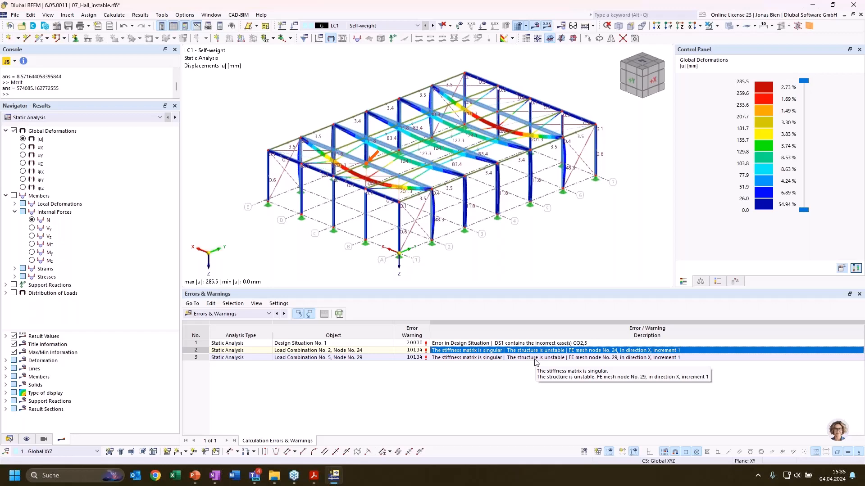
Set the static analysis settings of load combination CO5 to SA1 - Geometrically linear
{"action": "left_click", "coordinate": [9, 439]}
{"action": "scroll", "coordinate": [76, 336], "scroll_direction": "down", "scroll_amount": 2}
{"action": "scroll", "coordinate": [74, 336], "scroll_direction": "down", "scroll_amount": 3}
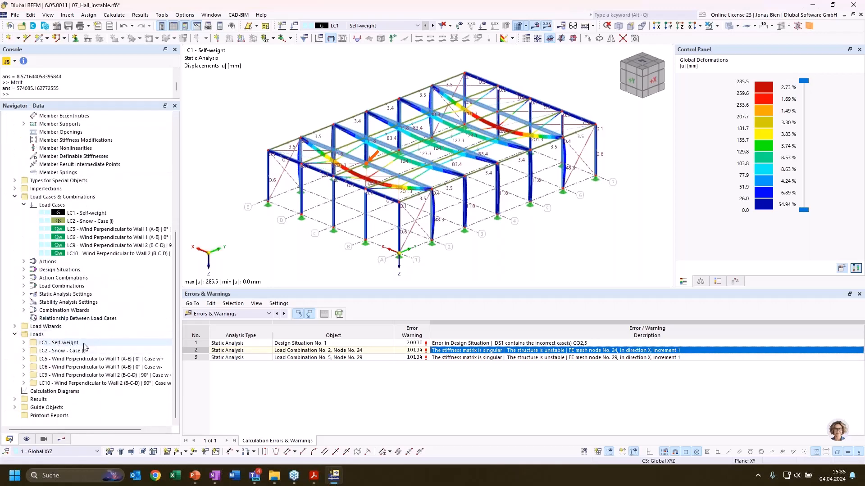
{"action": "left_click", "coordinate": [24, 286]}
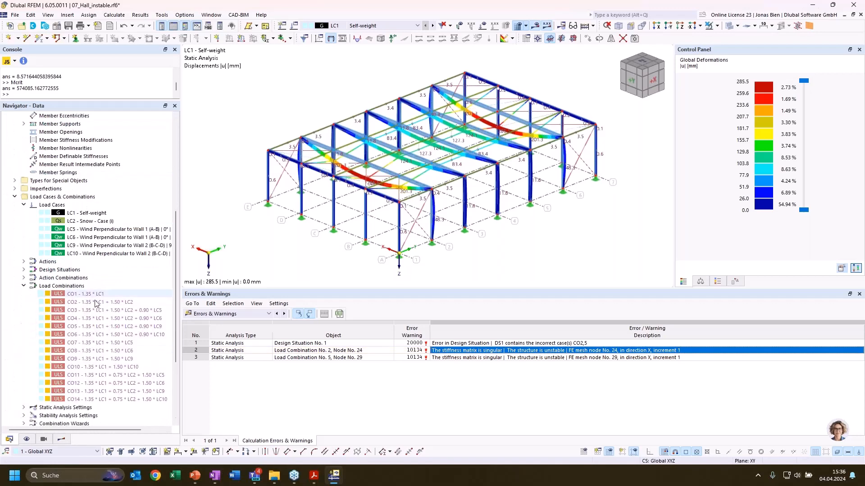
{"action": "left_click", "coordinate": [465, 358]}
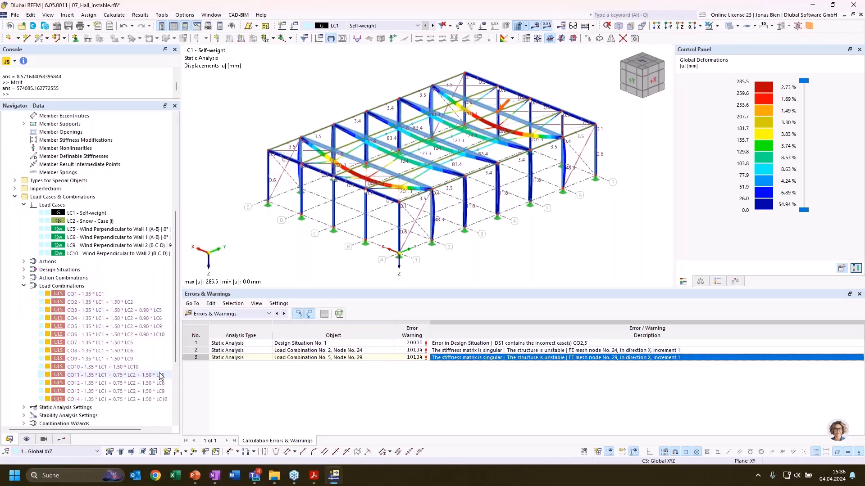
{"action": "left_click", "coordinate": [107, 327]}
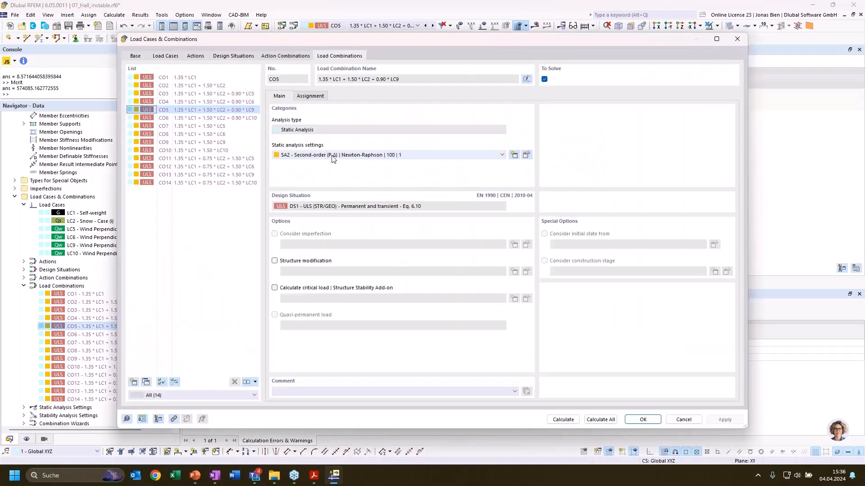
{"action": "left_click", "coordinate": [346, 155]}
{"action": "left_click", "coordinate": [344, 162]}
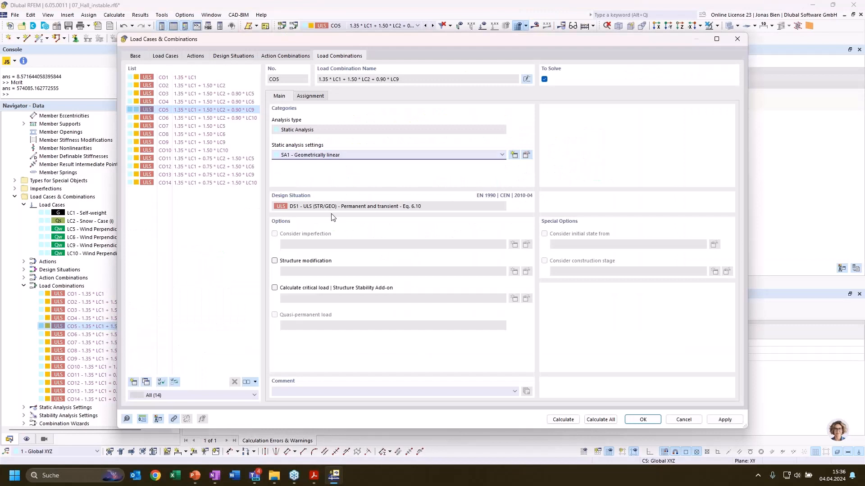
Enable the critical load calculation for CO5 with stability settings ST2 (#10, Eigenvalue method, Lanczos) and calculate the combination
{"action": "left_click", "coordinate": [316, 288]}
{"action": "left_click", "coordinate": [364, 302]}
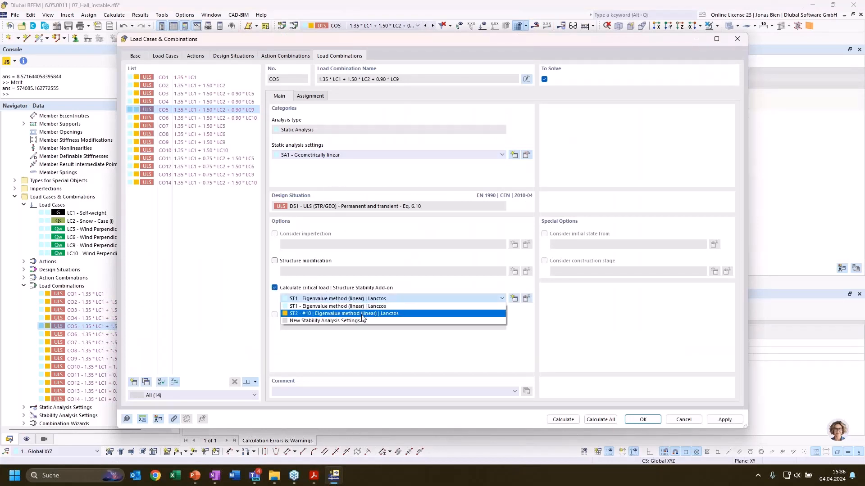
{"action": "left_click", "coordinate": [364, 314]}
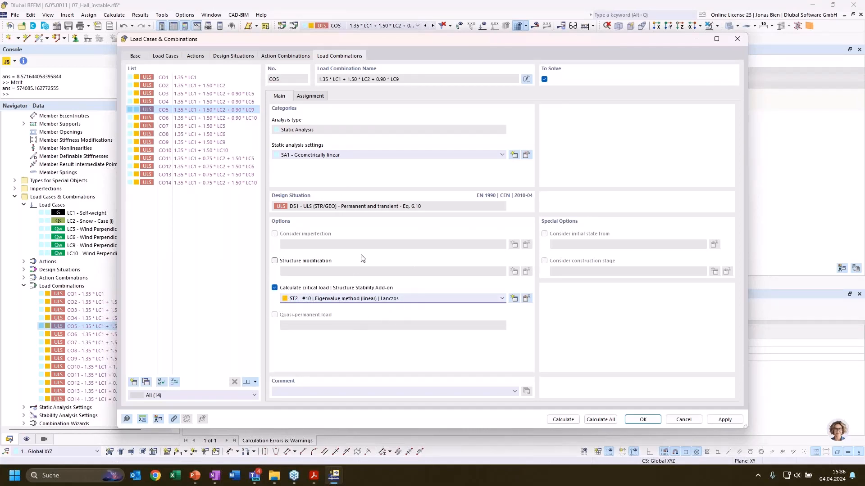
{"action": "left_click", "coordinate": [570, 420]}
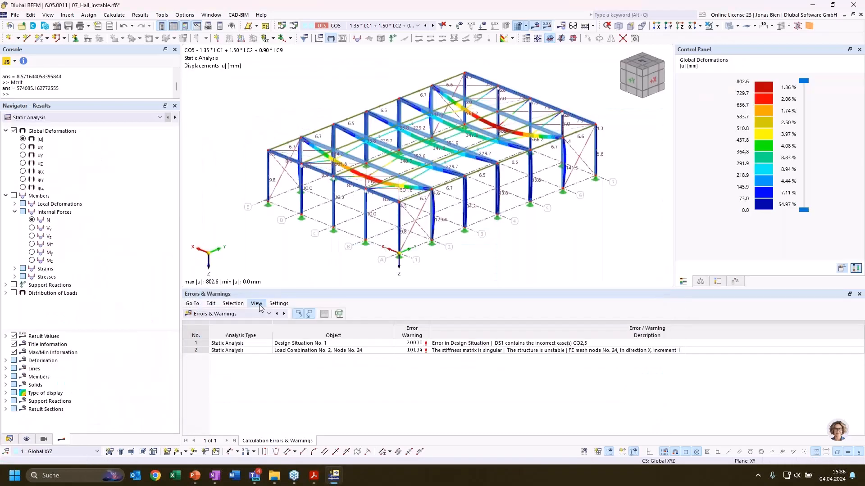
Display the stability analysis critical load factors for CO5 and show mode shape 1 as normalized displacements |u|
{"action": "left_click", "coordinate": [227, 314]}
{"action": "left_click", "coordinate": [223, 386]}
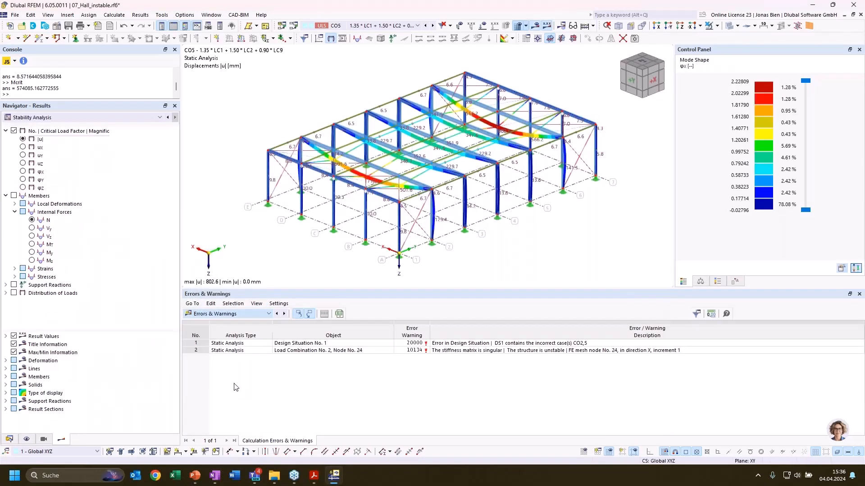
{"action": "left_click", "coordinate": [321, 314]}
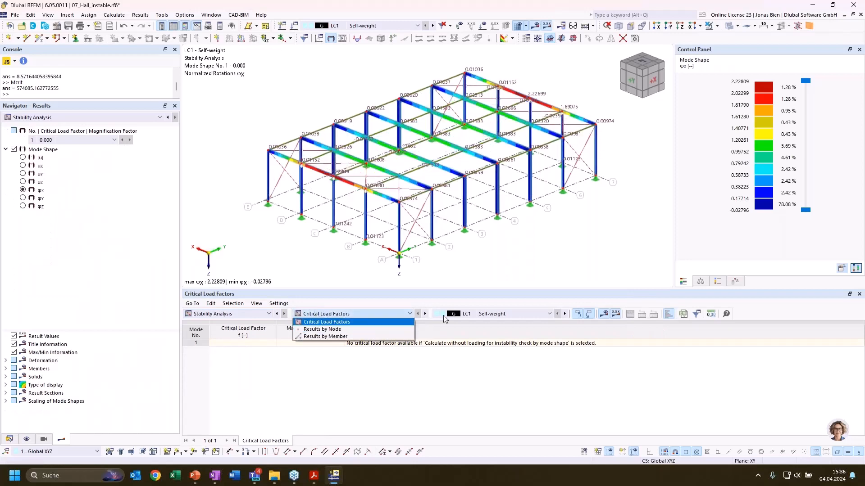
{"action": "left_click", "coordinate": [473, 317]}
{"action": "left_click", "coordinate": [486, 316]}
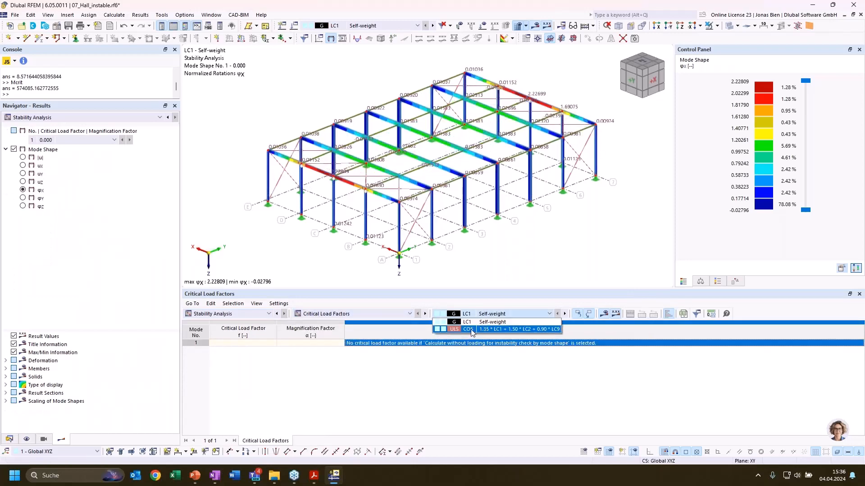
{"action": "left_click", "coordinate": [470, 329]}
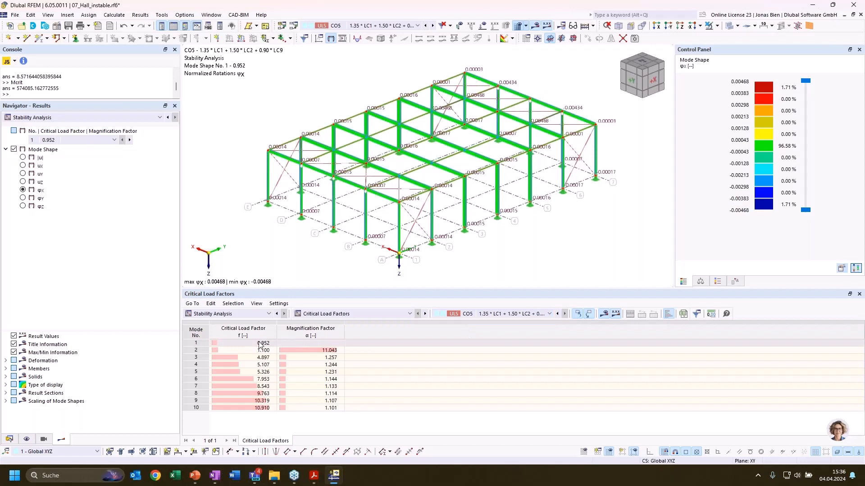
{"action": "left_click", "coordinate": [260, 344]}
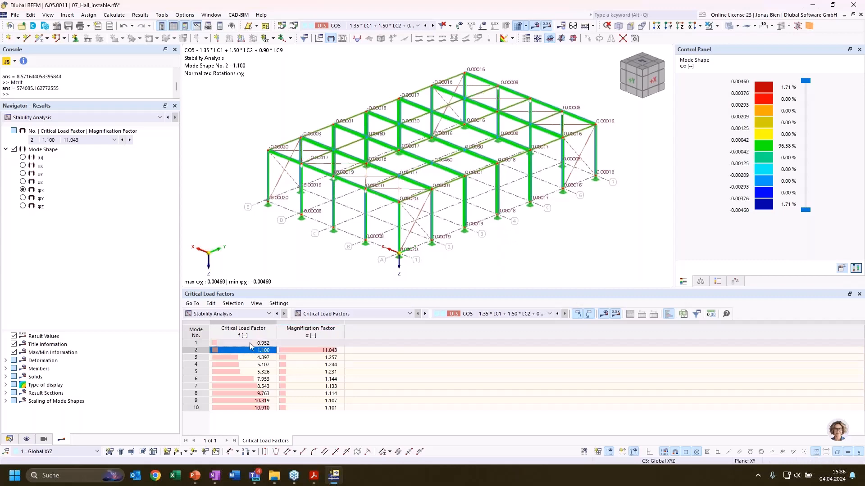
{"action": "left_click", "coordinate": [23, 158]}
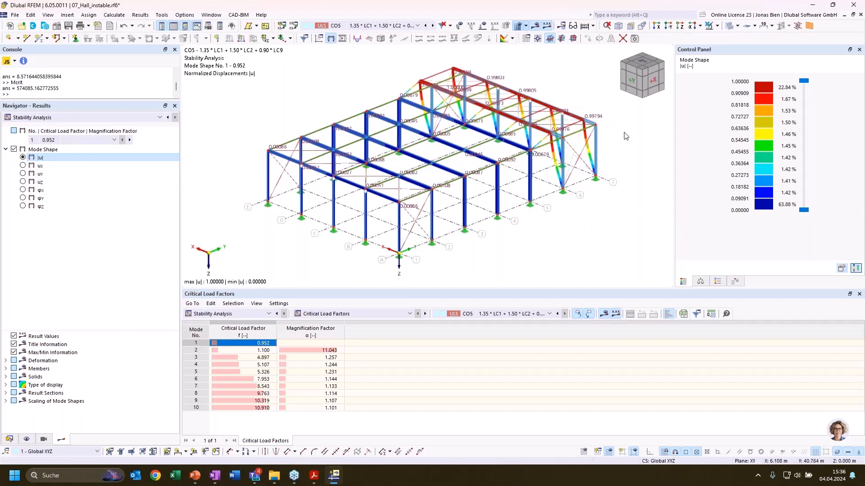
Examine mode shape 1 of CO5 at the columns and bracing of the end bay between axes 6 and 7
{"action": "mouse_move", "coordinate": [624, 136]}
{"action": "middle_mouse_down", "text": "ctrl"}
{"action": "mouse_move", "coordinate": [618, 160]}
{"action": "mouse_move", "coordinate": [597, 134]}
{"action": "mouse_move", "coordinate": [638, 145]}
{"action": "middle_mouse_up", "text": "ctrl"}
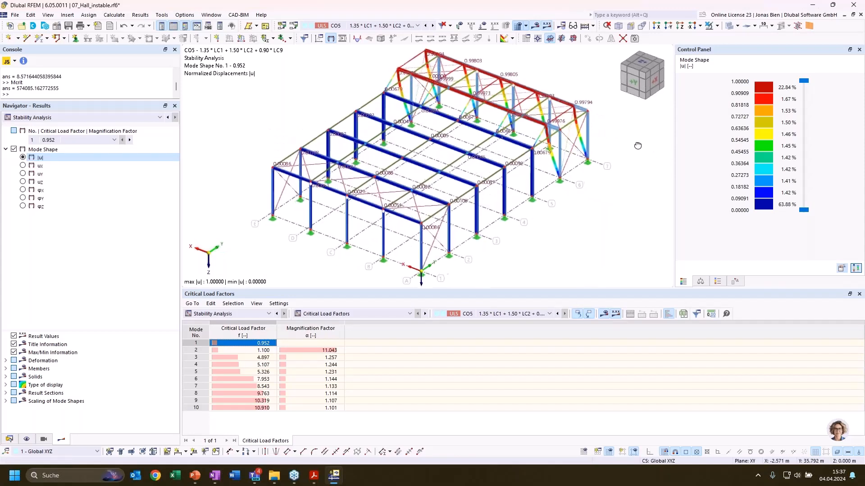
{"action": "scroll", "coordinate": [608, 159], "scroll_direction": "up", "scroll_amount": 4}
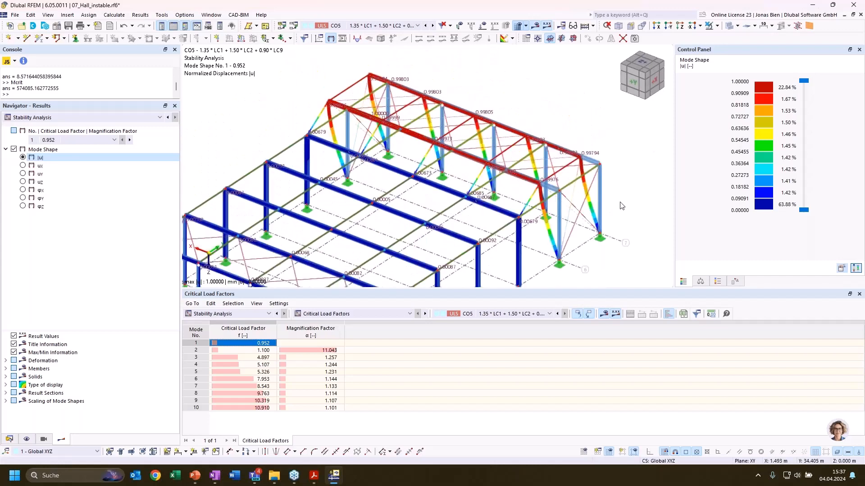
{"action": "scroll", "coordinate": [622, 206], "scroll_direction": "up", "scroll_amount": 2}
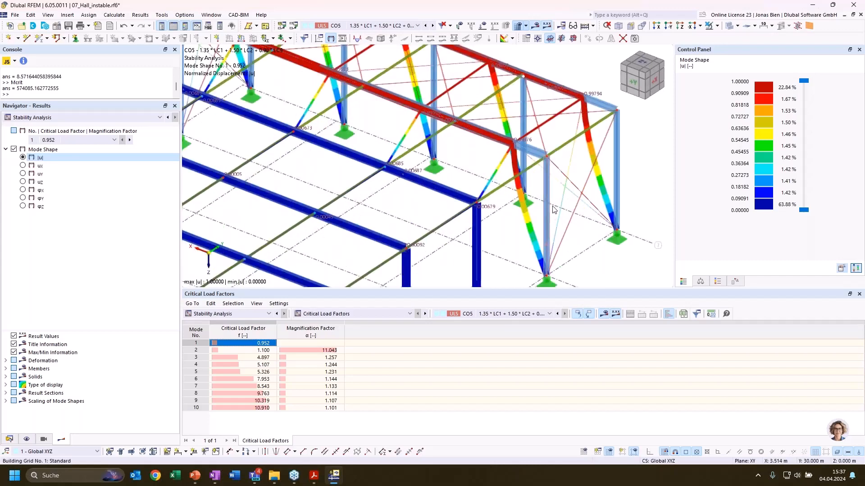
{"action": "scroll", "coordinate": [553, 210], "scroll_direction": "up", "scroll_amount": 1}
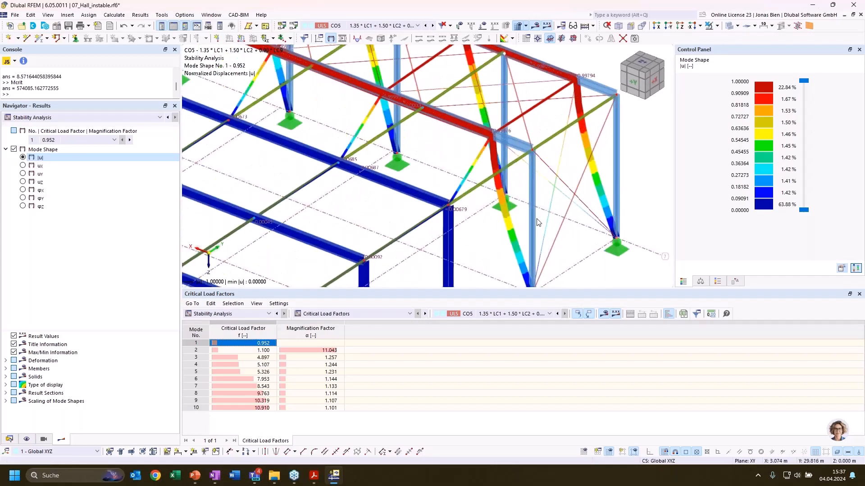
{"action": "scroll", "coordinate": [606, 248], "scroll_direction": "up", "scroll_amount": 3}
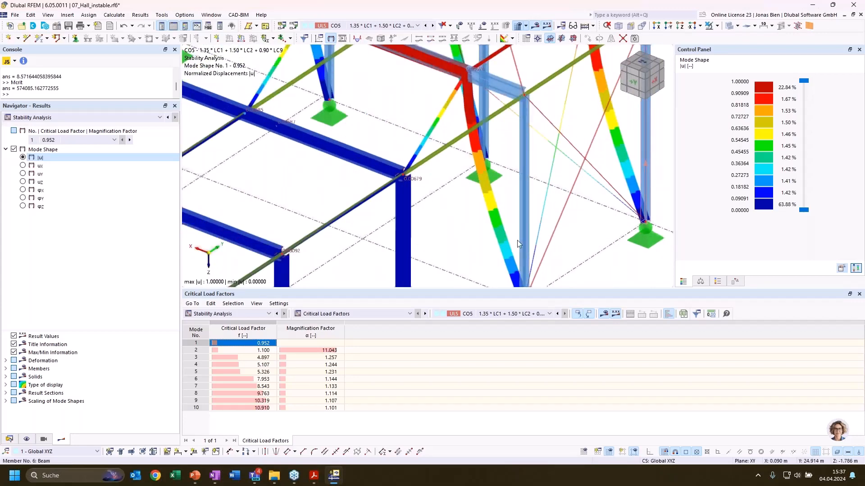
{"action": "scroll", "coordinate": [517, 240], "scroll_direction": "down", "scroll_amount": 3}
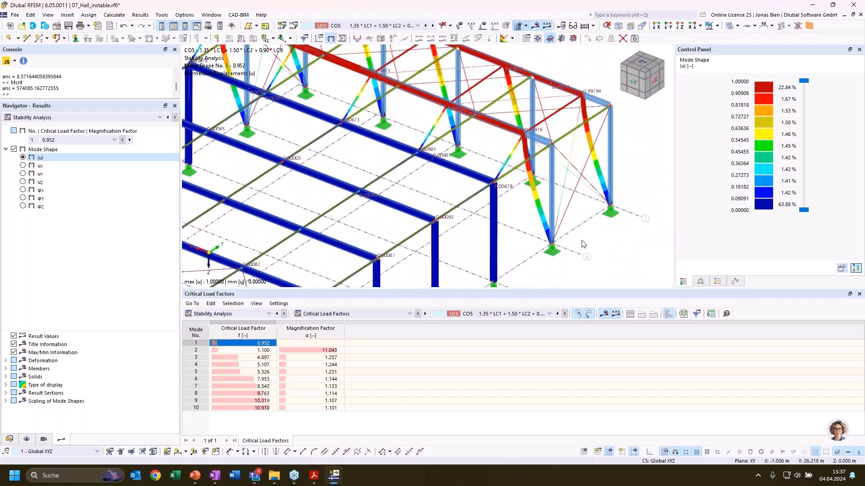
{"action": "scroll", "coordinate": [600, 241], "scroll_direction": "down", "scroll_amount": 3}
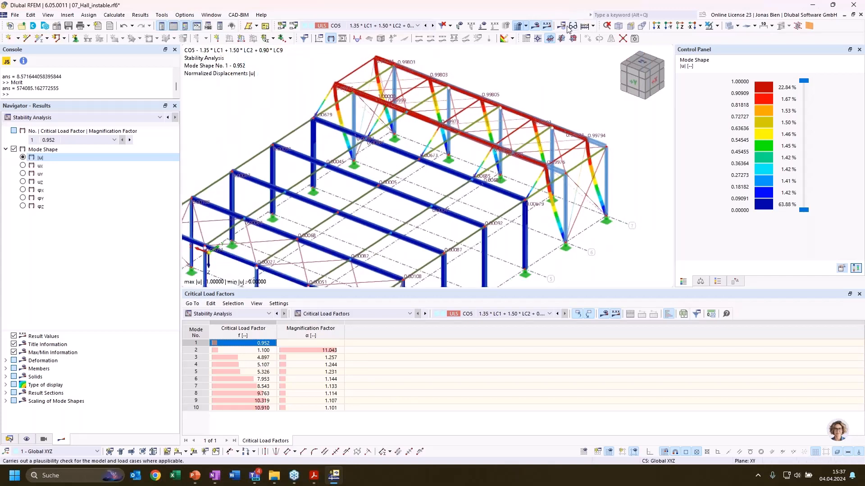
Hide the results and copy the two columns of the axis 5 frame 5 m along Y onto the axis 6 frame
{"action": "left_click", "coordinate": [534, 26]}
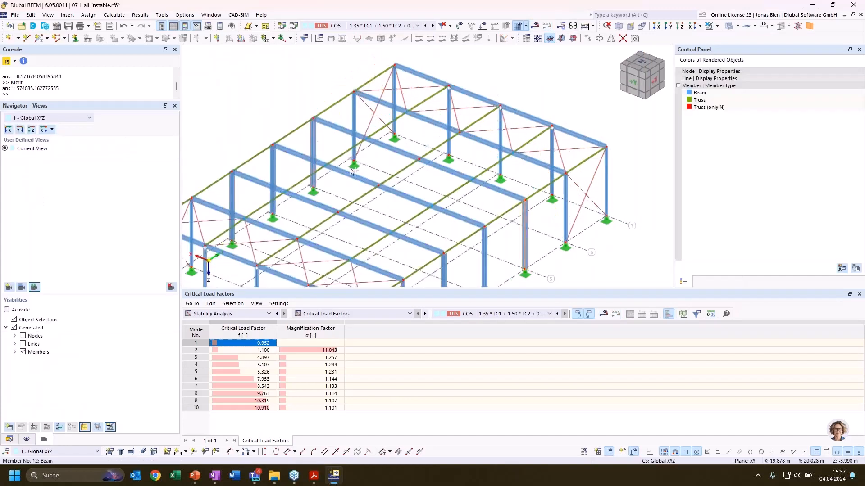
{"action": "left_click", "coordinate": [315, 146]}
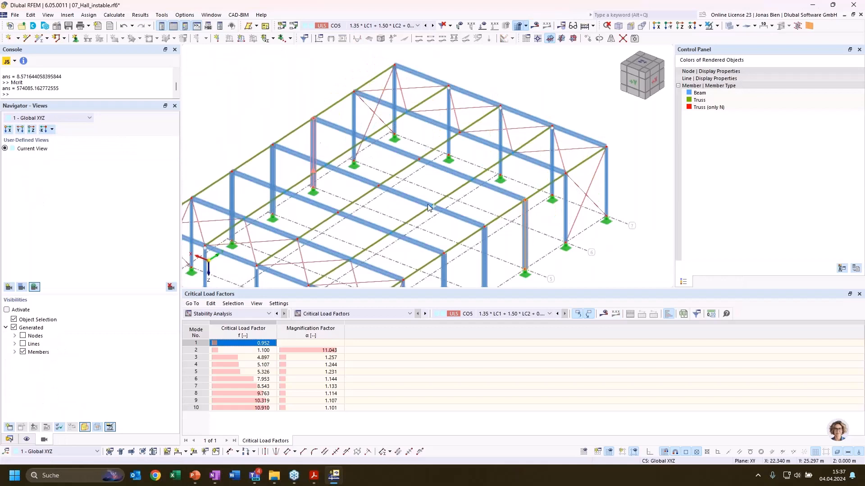
{"action": "left_click_drag", "start_coordinate": [566, 243], "coordinate": [566, 243], "text": "ctrl"}
{"action": "left_click", "coordinate": [564, 237]}
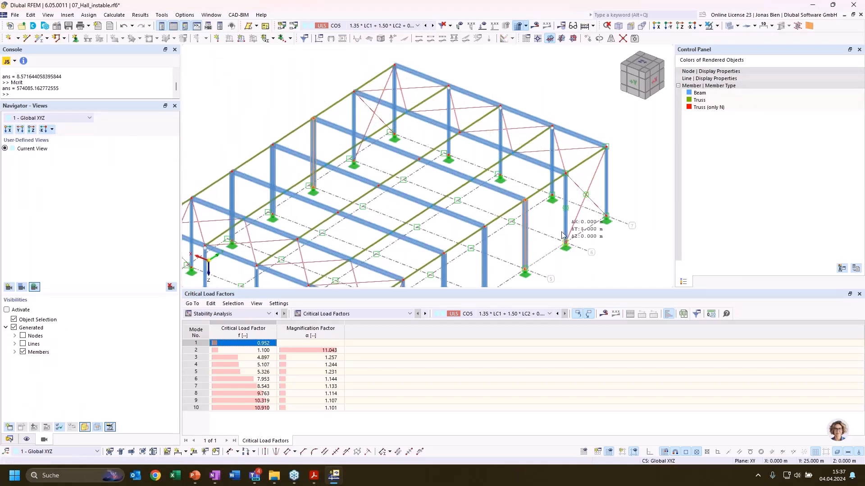
{"action": "left_click", "coordinate": [462, 275]}
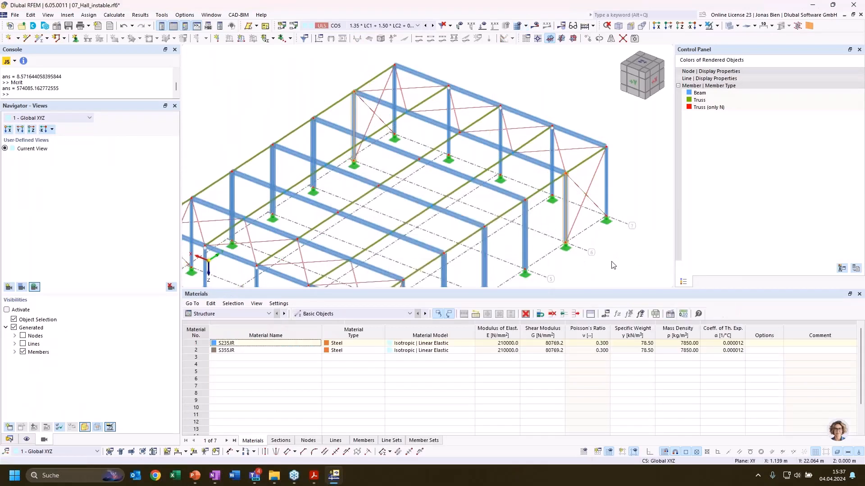
{"action": "left_click", "coordinate": [612, 264]}
Copy the two columns of the axis 3 frame onto the axis 2 frame
{"action": "middle_click_drag", "start_coordinate": [558, 229], "coordinate": [568, 151]}
{"action": "middle_click_drag", "start_coordinate": [443, 251], "coordinate": [539, 174]}
{"action": "left_click", "coordinate": [550, 153]}
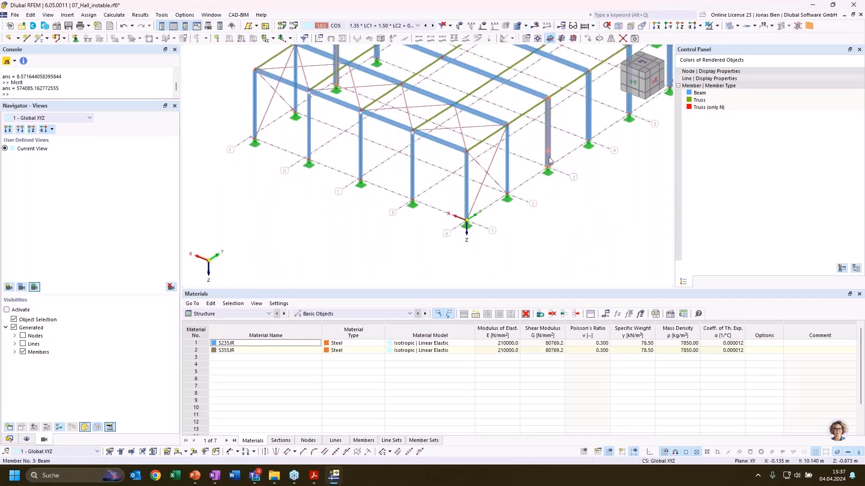
{"action": "left_click_drag", "start_coordinate": [548, 158], "coordinate": [507, 194]}
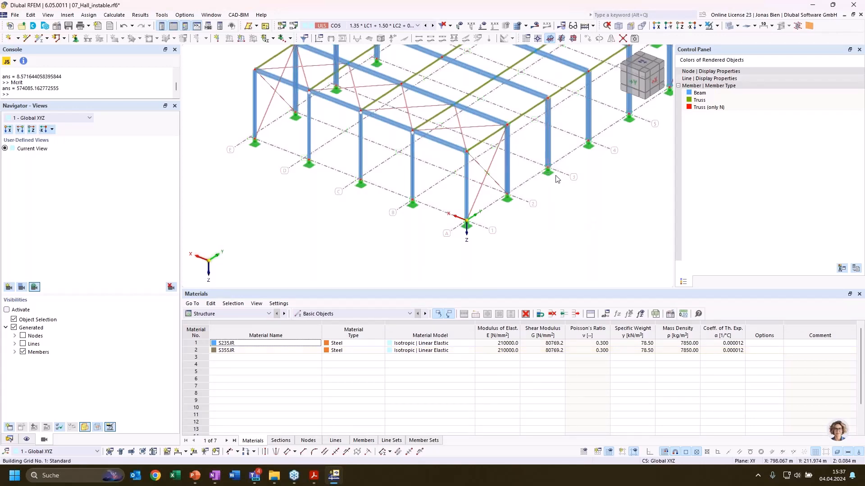
{"action": "middle_click_drag", "start_coordinate": [548, 206], "coordinate": [474, 284]}
Recalculate CO5, display its critical load factors, and examine mode shape 1 of the modified hall
{"action": "left_click", "coordinate": [535, 25]}
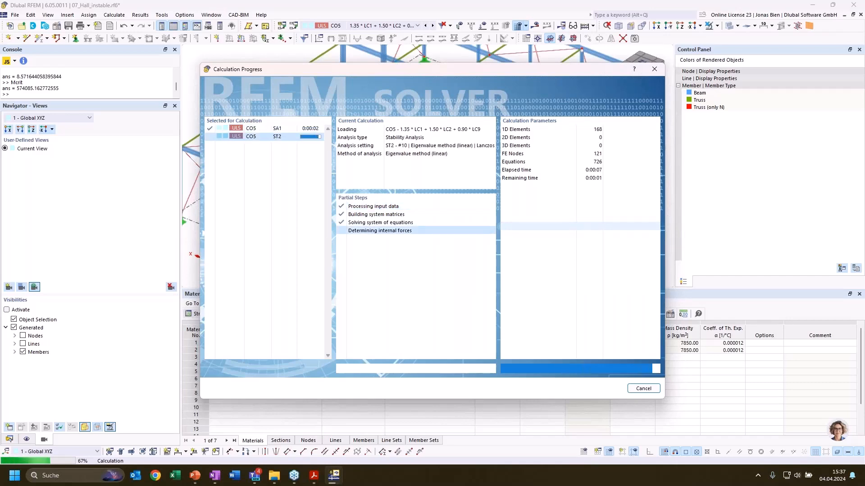
{"action": "left_click", "coordinate": [259, 314]}
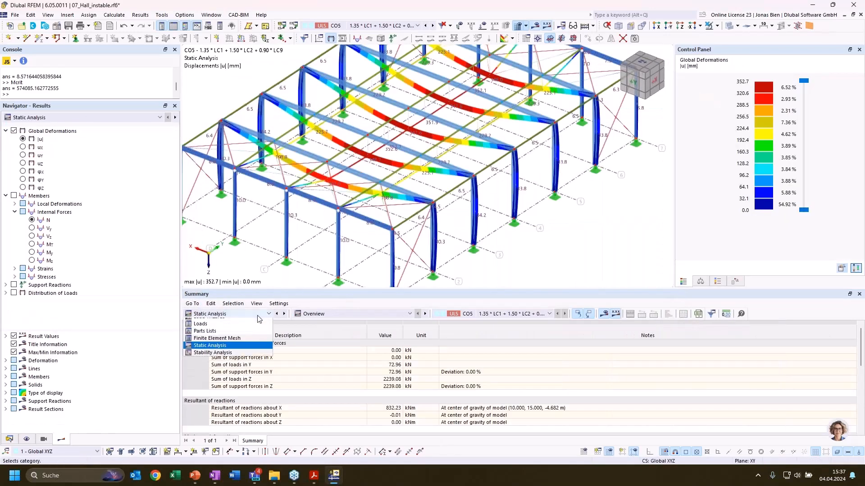
{"action": "left_click", "coordinate": [234, 379]}
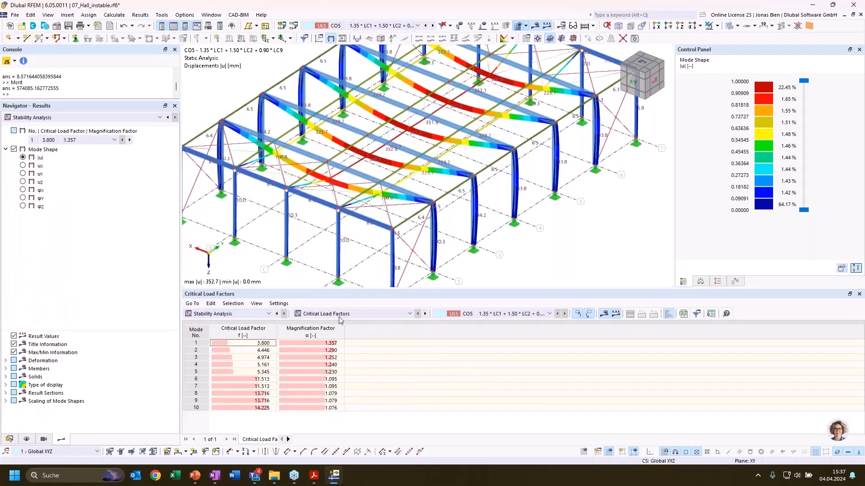
{"action": "scroll", "coordinate": [433, 226], "scroll_direction": "down", "scroll_amount": 1}
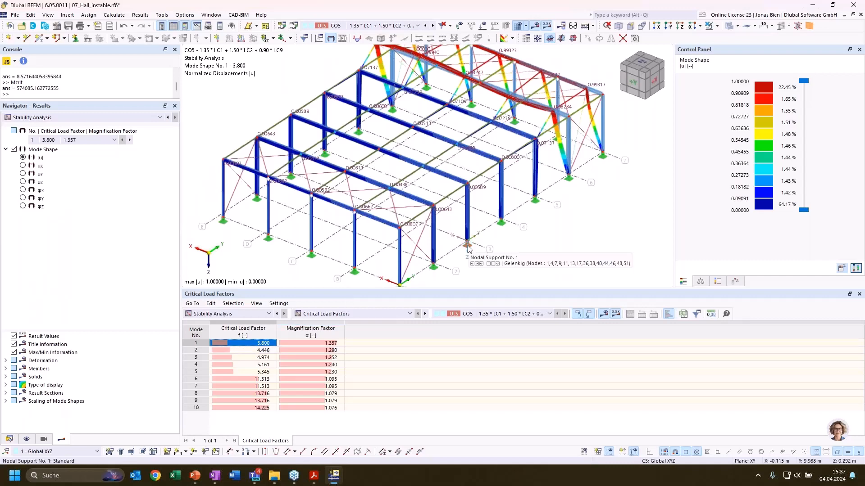
{"action": "scroll", "coordinate": [523, 224], "scroll_direction": "down", "scroll_amount": 1}
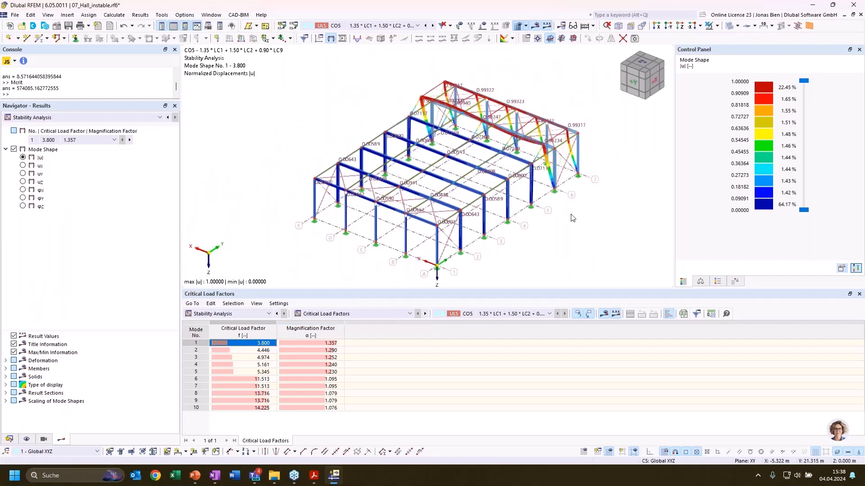
{"action": "middle_click_drag", "start_coordinate": [574, 226], "coordinate": [530, 228], "text": "ctrl"}
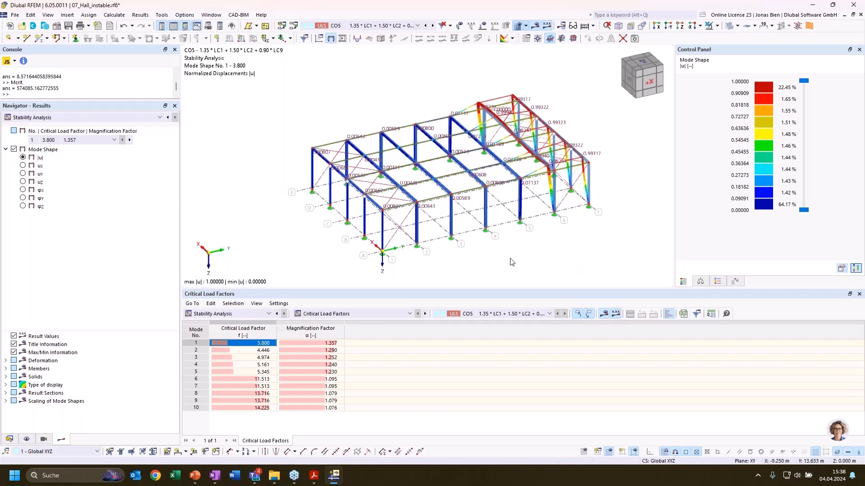
{"action": "middle_click_drag", "start_coordinate": [513, 261], "coordinate": [563, 247], "text": "ctrl"}
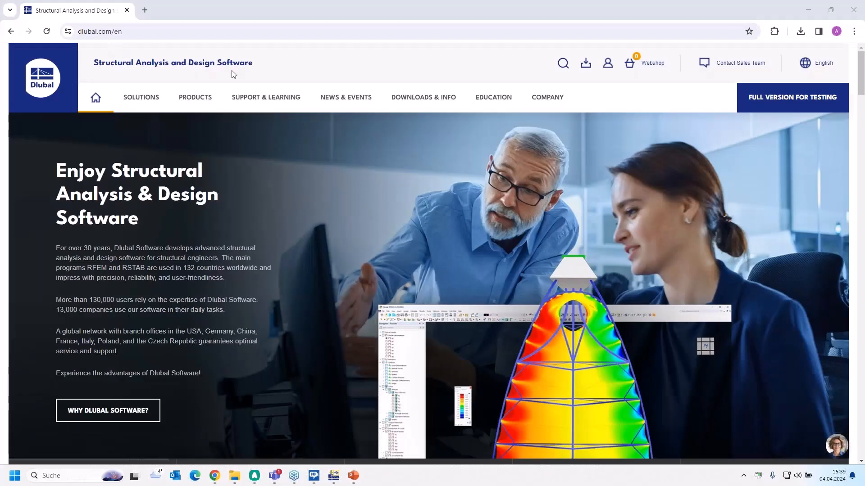
Open the Webinars page from the Events section of the Dlubal website
{"action": "mouse_move", "coordinate": [347, 98]}
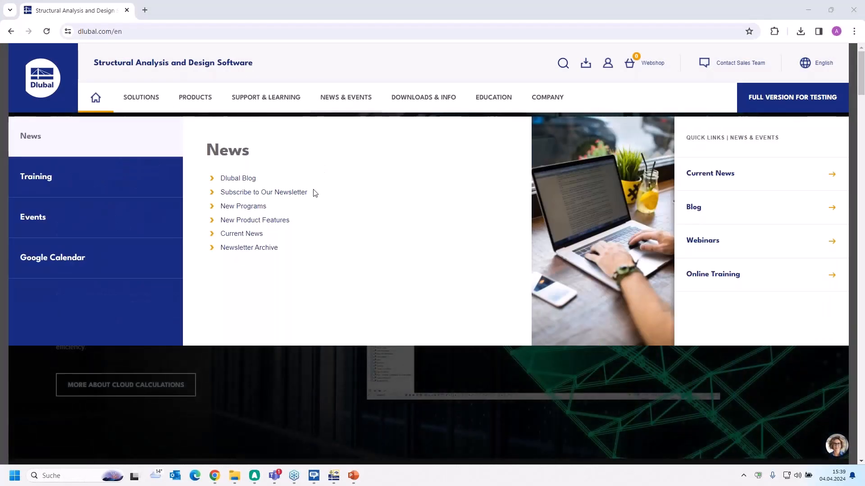
{"action": "mouse_move", "coordinate": [106, 212]}
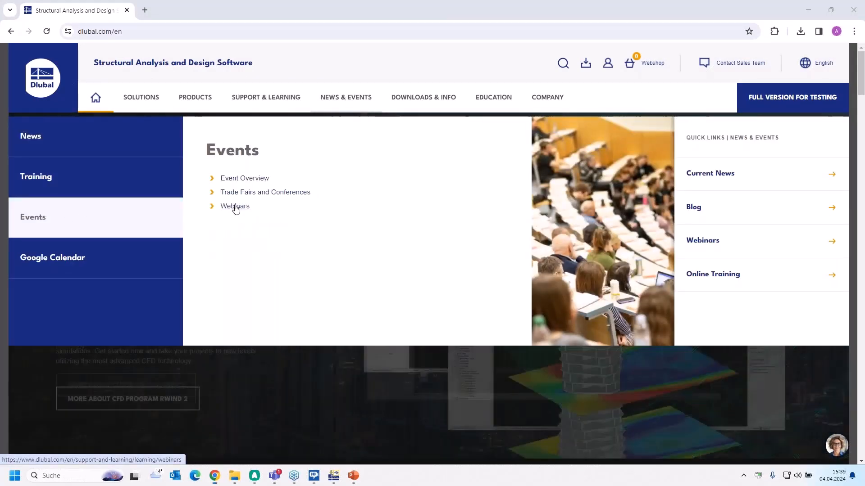
{"action": "left_click", "coordinate": [235, 206]}
Look through the upcoming webinars and find the accomplished Linear Stability Analysis in RFEM 6 and RSTAB 9 webinar
{"action": "scroll", "coordinate": [472, 307], "scroll_direction": "down", "scroll_amount": 3}
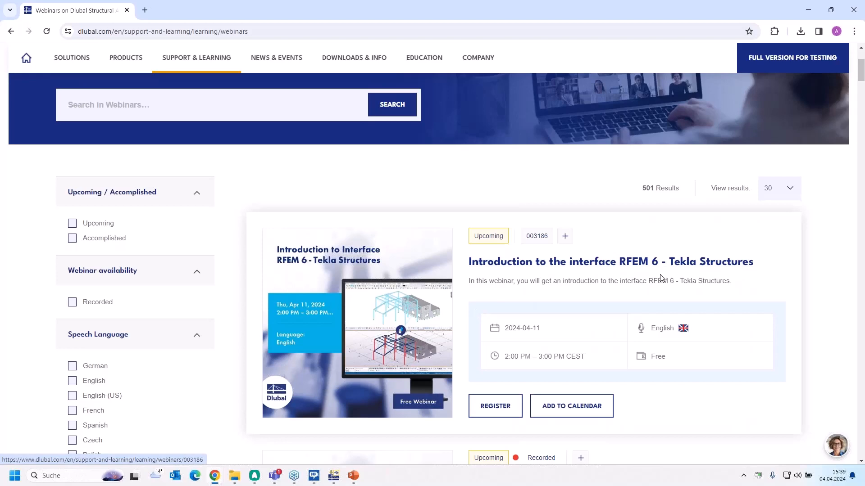
{"action": "scroll", "coordinate": [659, 278], "scroll_direction": "down", "scroll_amount": 1}
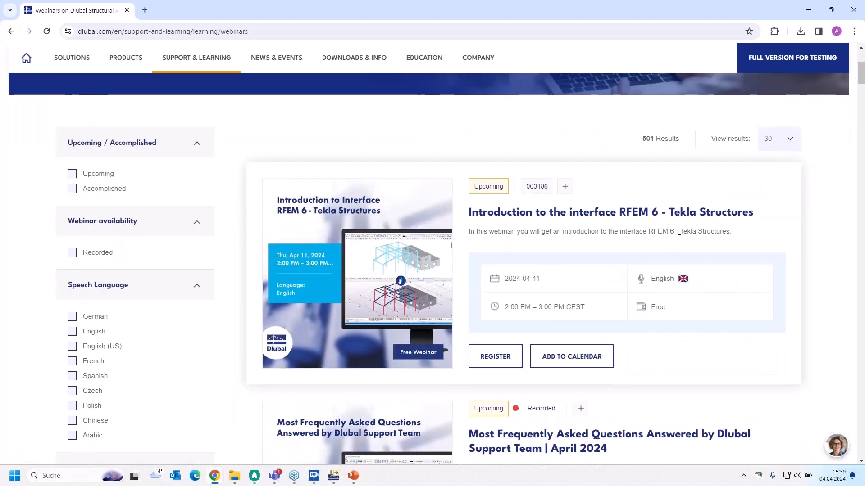
{"action": "scroll", "coordinate": [712, 225], "scroll_direction": "down", "scroll_amount": 5}
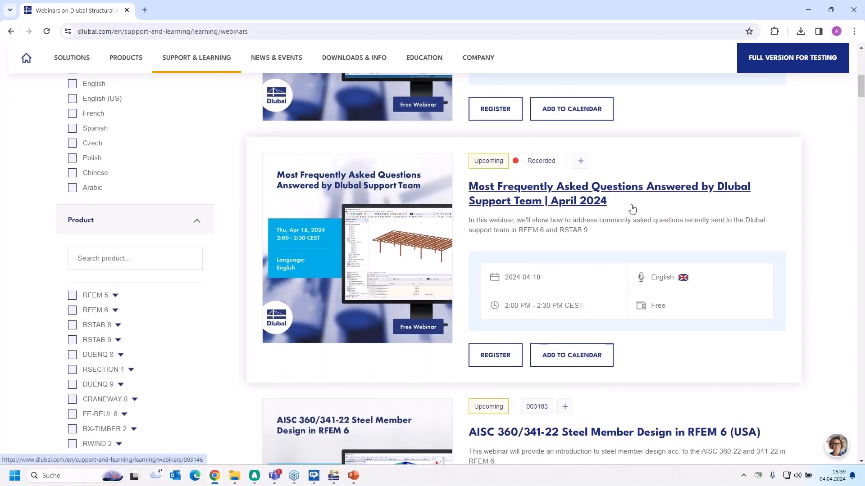
{"action": "scroll", "coordinate": [633, 208], "scroll_direction": "down", "scroll_amount": 6}
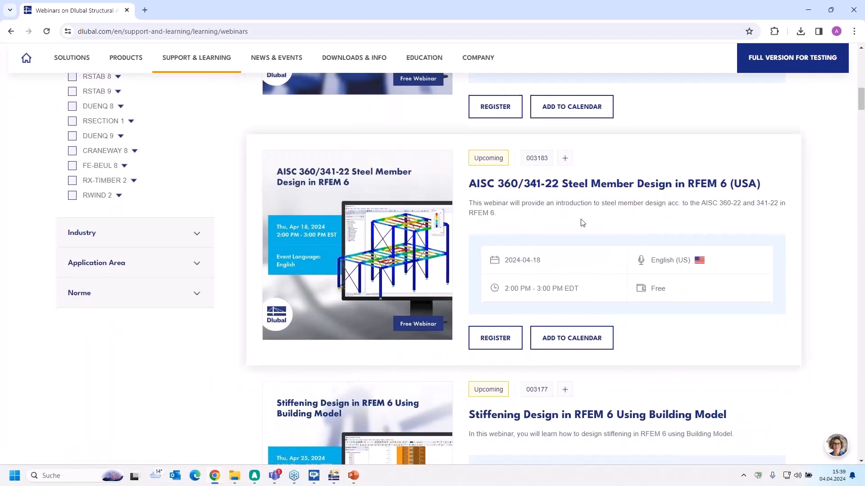
{"action": "scroll", "coordinate": [582, 222], "scroll_direction": "down", "scroll_amount": 3}
{"action": "scroll", "coordinate": [581, 223], "scroll_direction": "up", "scroll_amount": 3}
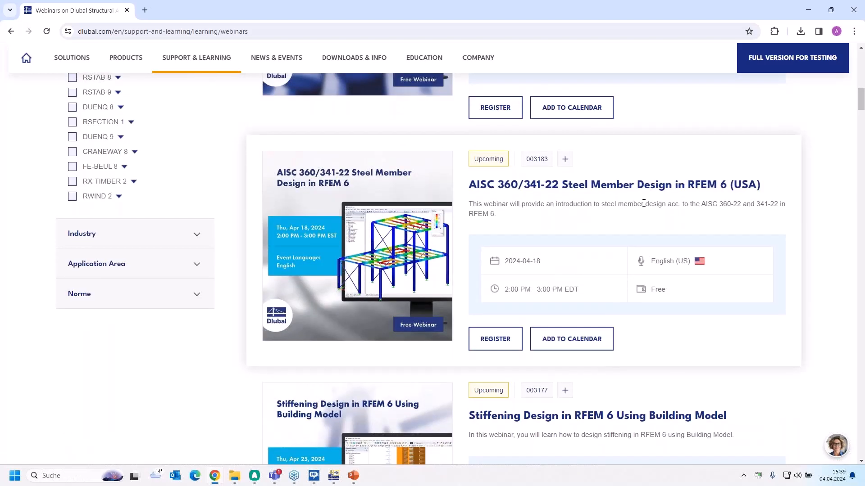
{"action": "scroll", "coordinate": [544, 272], "scroll_direction": "down", "scroll_amount": 4}
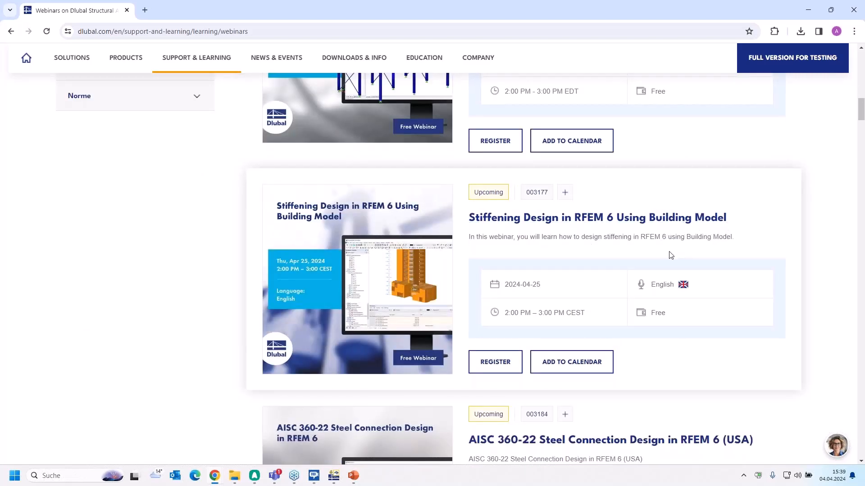
{"action": "scroll", "coordinate": [670, 255], "scroll_direction": "down", "scroll_amount": 10}
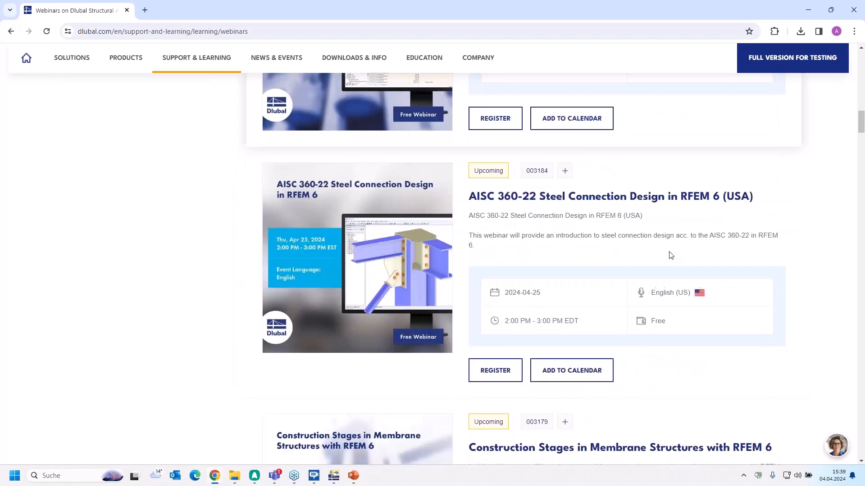
{"action": "scroll", "coordinate": [671, 256], "scroll_direction": "down", "scroll_amount": 10}
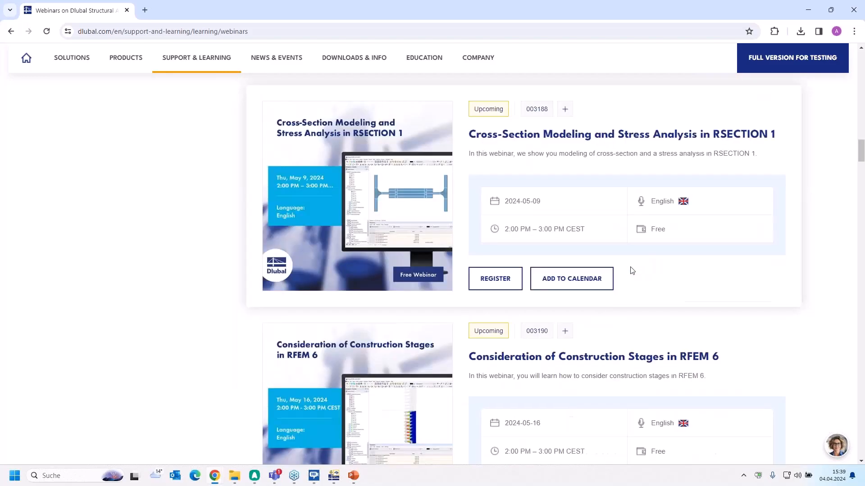
{"action": "scroll", "coordinate": [631, 270], "scroll_direction": "down", "scroll_amount": 10}
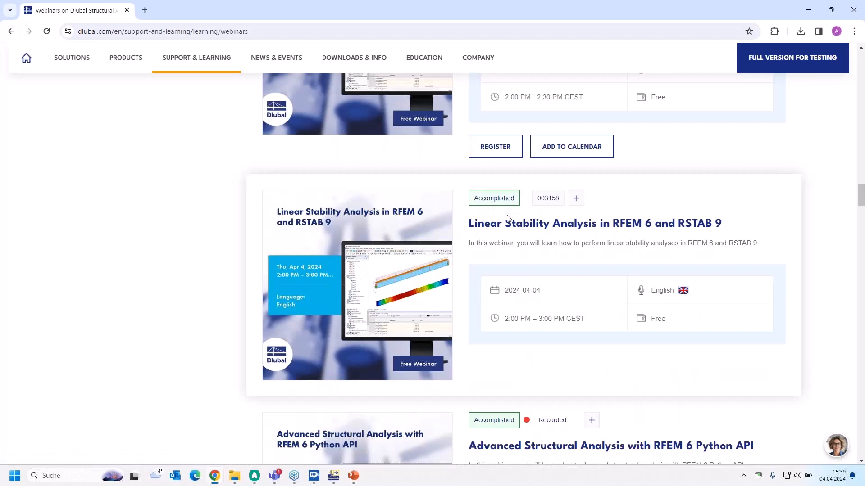
Open the Linear Stability Analysis in RFEM 6 and RSTAB 9 webinar page and review its description, speakers and links
{"action": "left_click", "coordinate": [490, 225]}
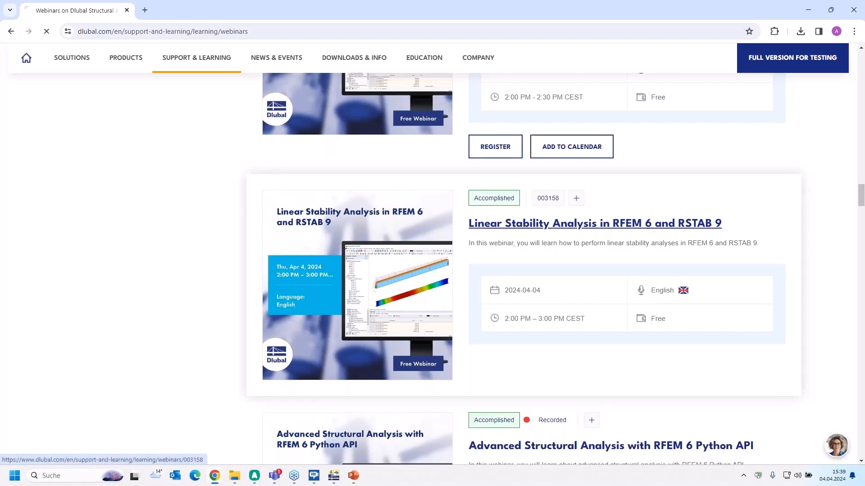
{"action": "scroll", "coordinate": [383, 286], "scroll_direction": "down", "scroll_amount": 5}
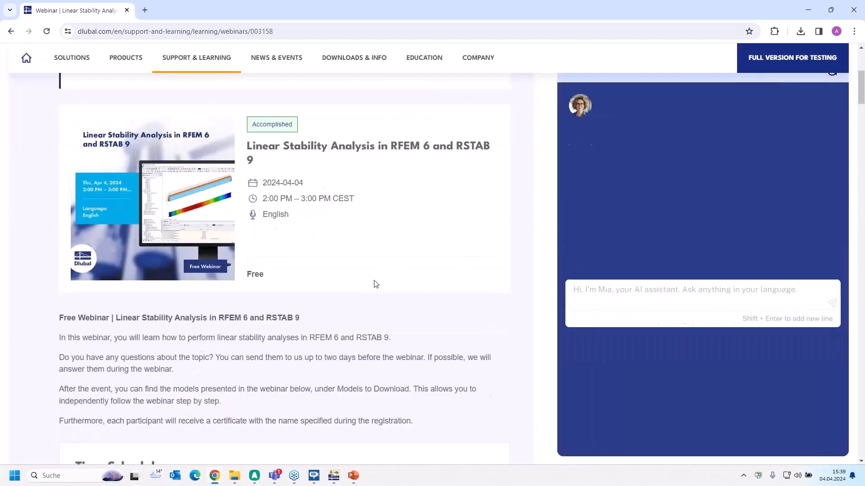
{"action": "scroll", "coordinate": [376, 284], "scroll_direction": "up", "scroll_amount": 1}
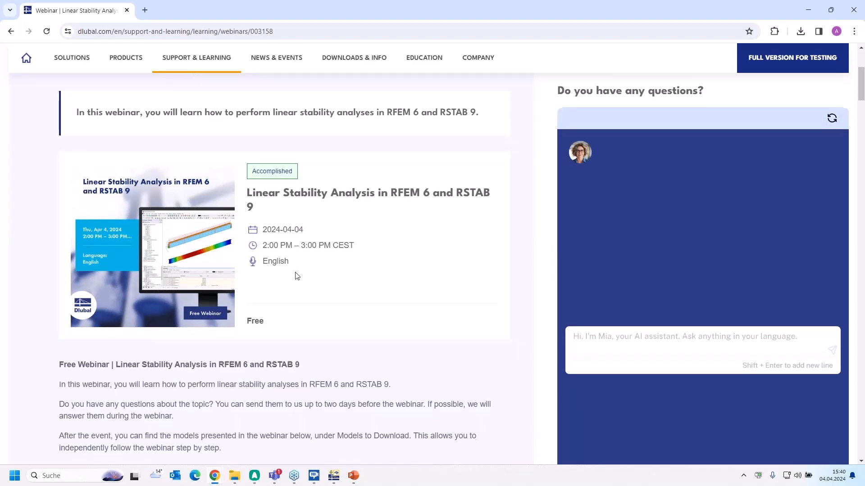
{"action": "scroll", "coordinate": [295, 274], "scroll_direction": "down", "scroll_amount": 2}
{"action": "scroll", "coordinate": [298, 265], "scroll_direction": "down", "scroll_amount": 13}
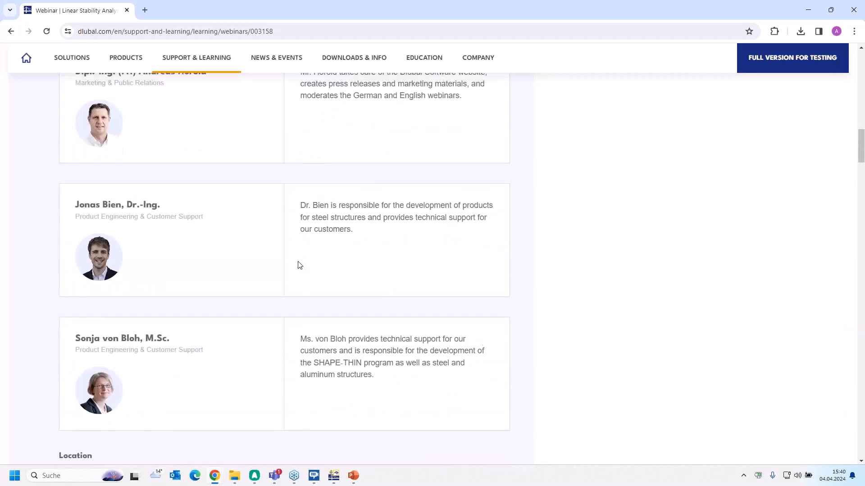
{"action": "scroll", "coordinate": [298, 263], "scroll_direction": "up", "scroll_amount": 6}
{"action": "scroll", "coordinate": [298, 264], "scroll_direction": "down", "scroll_amount": 10}
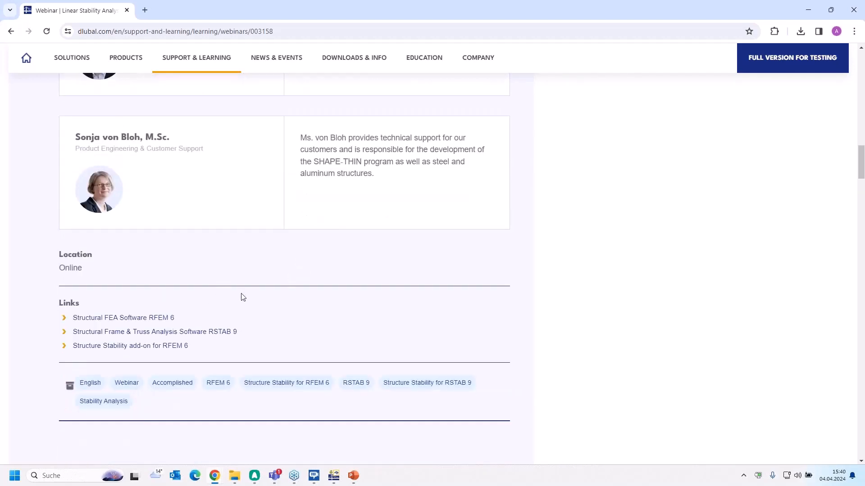
Find the webinar page's Models to Download section and show its second set of models
{"action": "scroll", "coordinate": [243, 297], "scroll_direction": "down", "scroll_amount": 15}
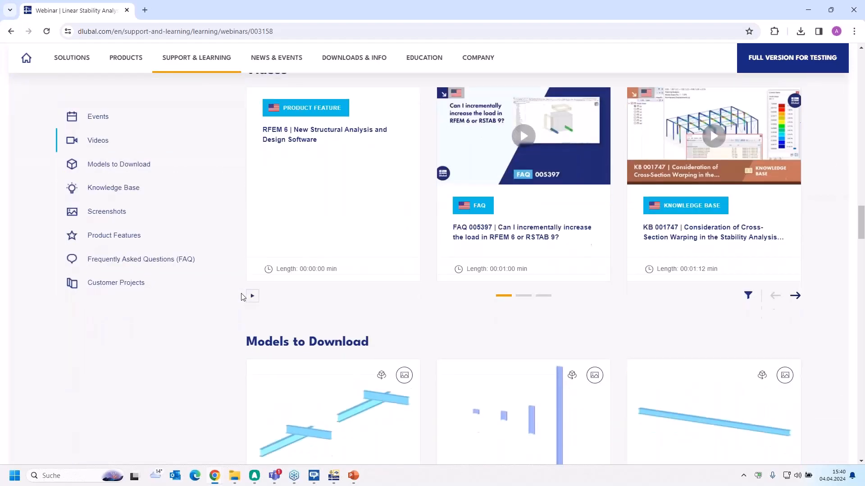
{"action": "scroll", "coordinate": [399, 346], "scroll_direction": "down", "scroll_amount": 1}
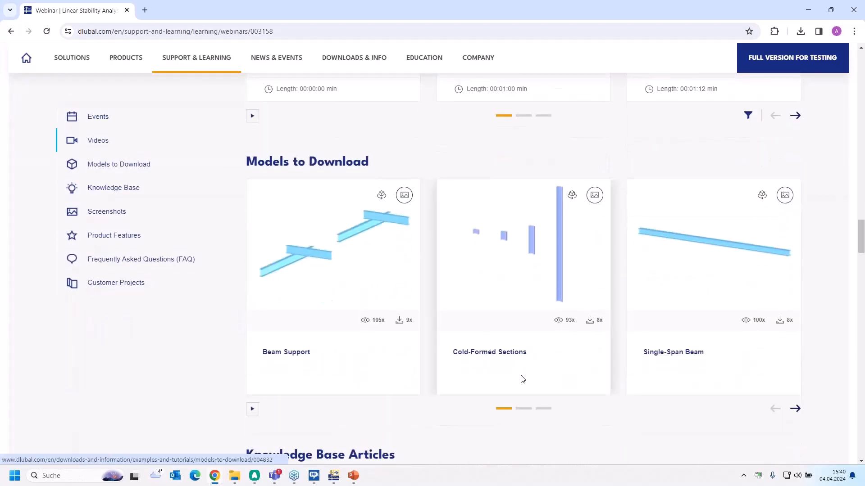
{"action": "left_click", "coordinate": [527, 409]}
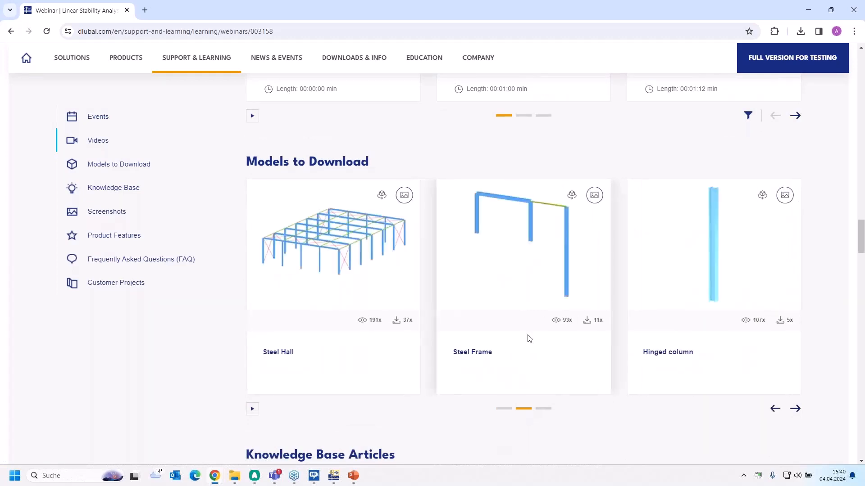